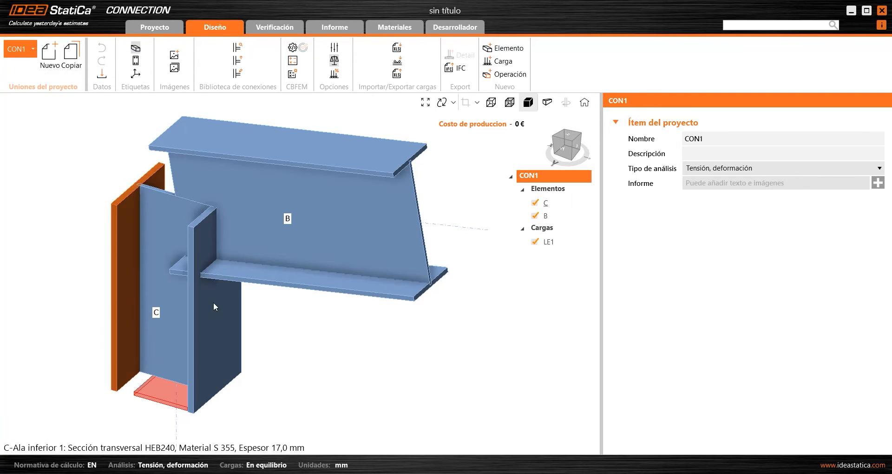
# Step: Apply the parametric Knee widener flange template from the connection library, filtered to parametric designs, accepting the S 355 steel and weld conversion
pyautogui.click(564, 149)
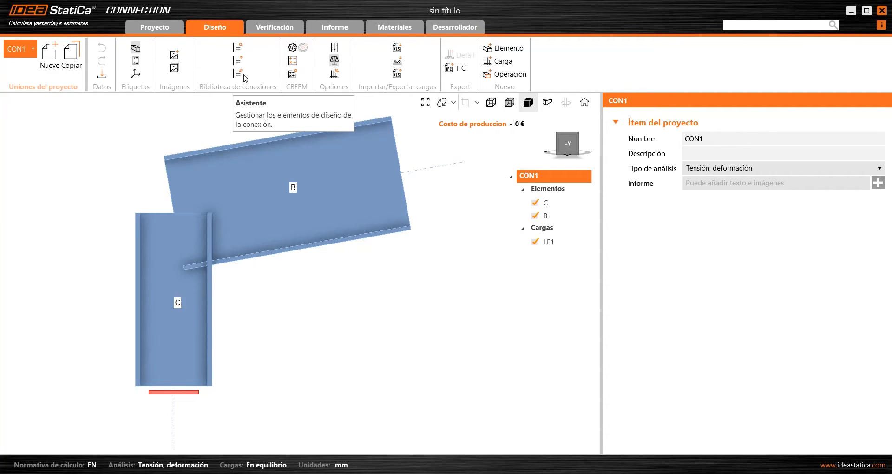
pyautogui.moveTo(317, 190)
pyautogui.mouseDown(button='middle')
pyautogui.moveTo(325, 241)
pyautogui.moveTo(309, 197)
pyautogui.mouseUp(button='middle')
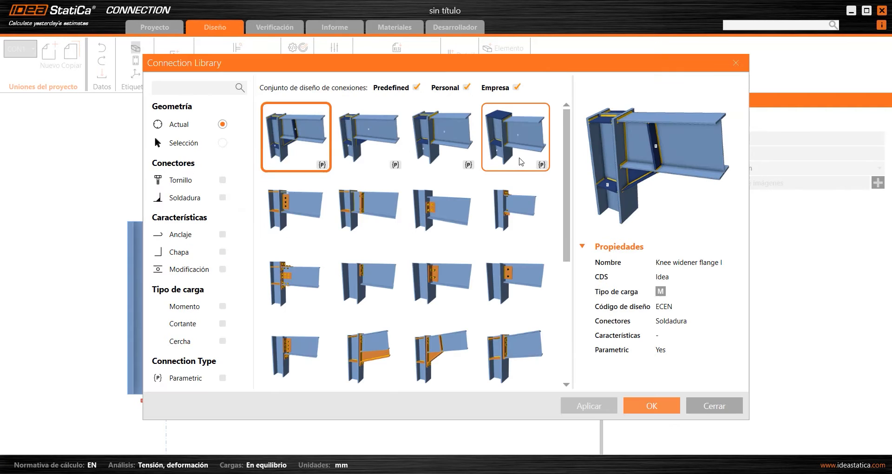
pyautogui.moveTo(610, 148); pyautogui.dragTo(616, 131)
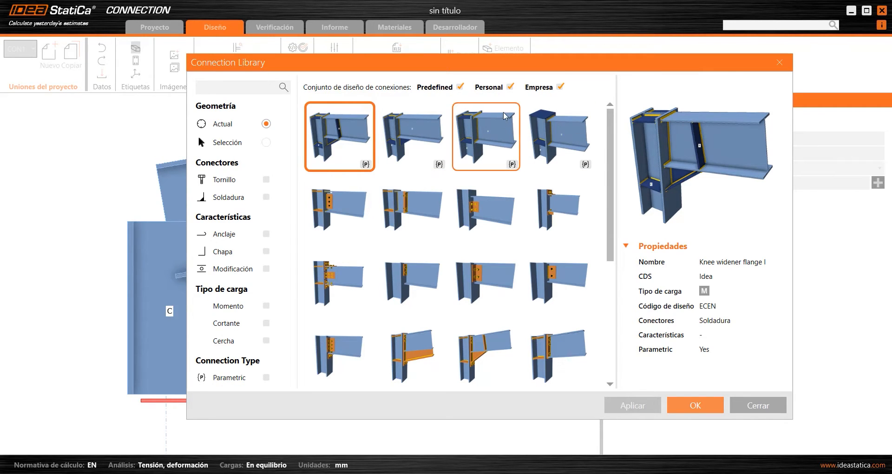
pyautogui.click(266, 377)
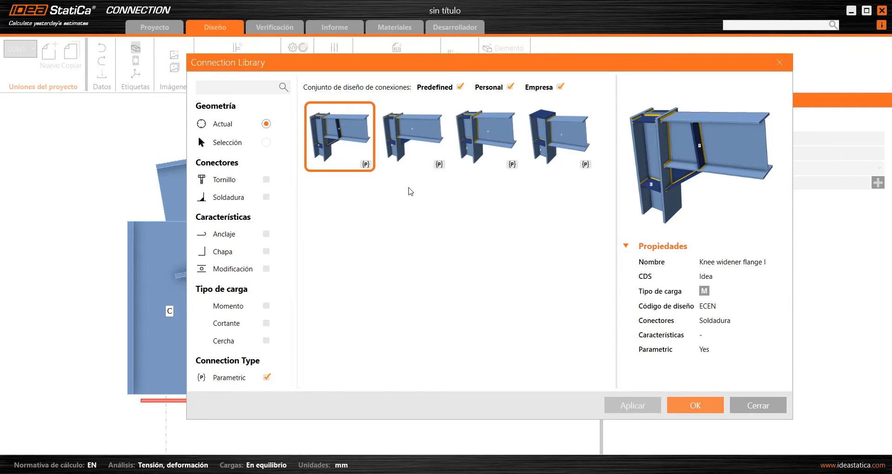
pyautogui.click(671, 405)
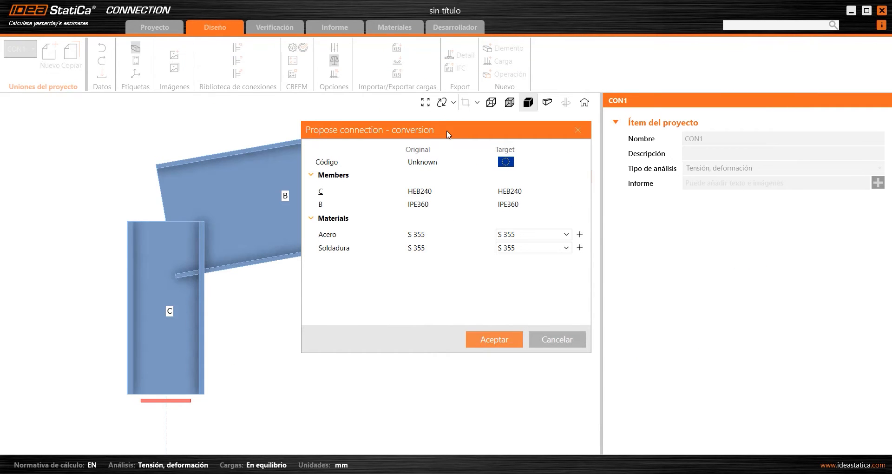
pyautogui.click(496, 340)
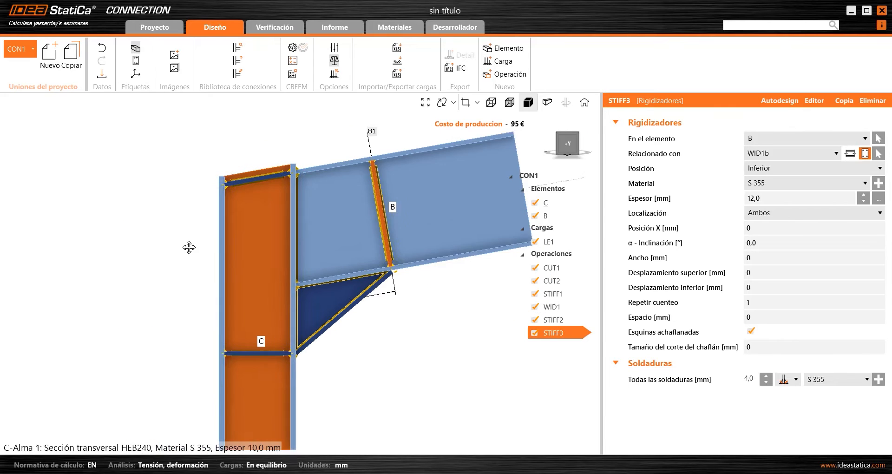
# Step: Set the Column Offset parameter of the connection's operations to 100 mm
pyautogui.click(577, 134)
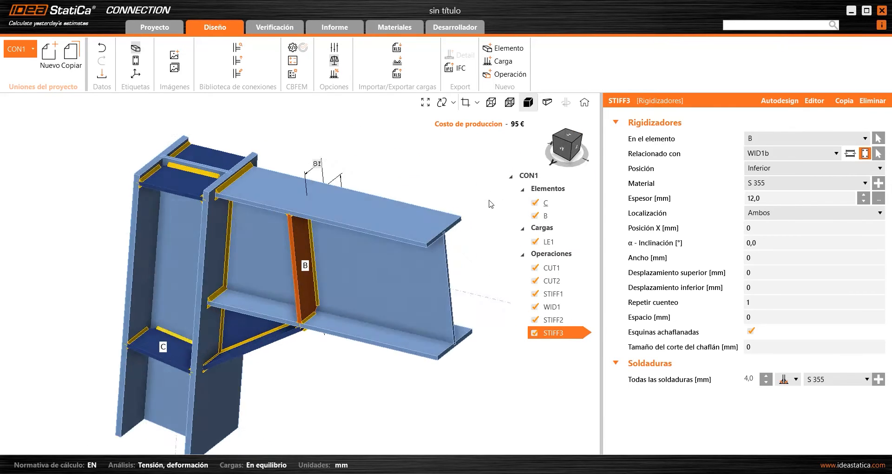
pyautogui.scroll(-2, 388, 214)
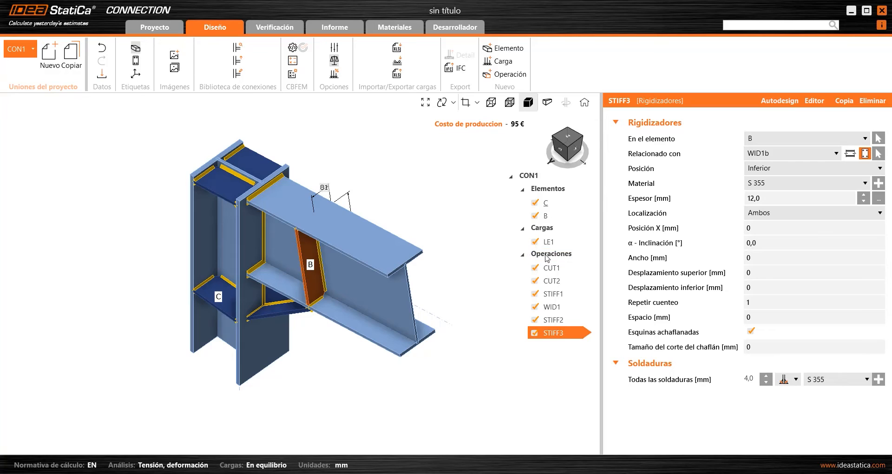
pyautogui.click(560, 258)
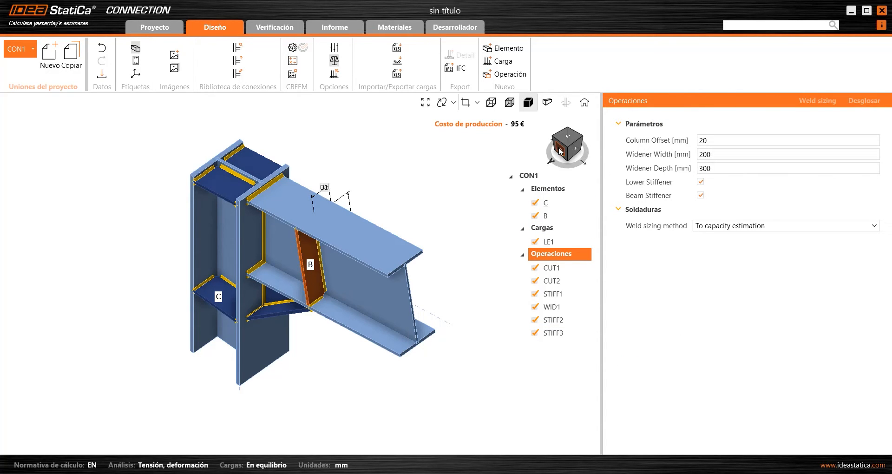
pyautogui.click(568, 157)
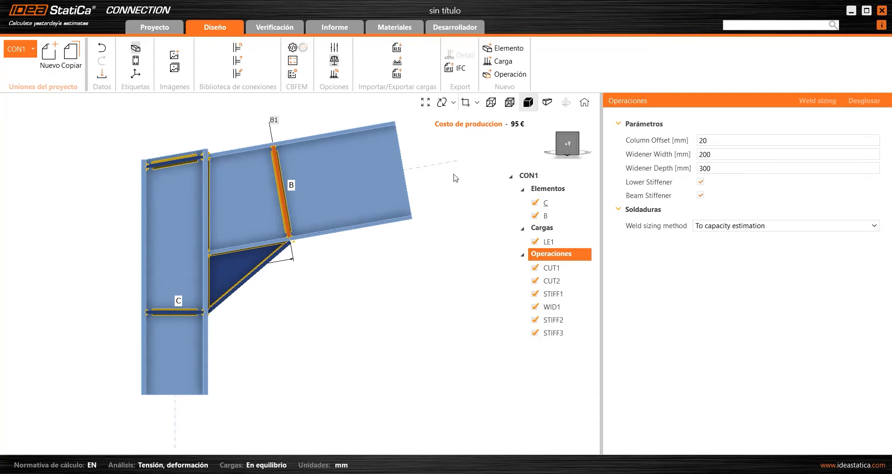
pyautogui.moveTo(304, 156); pyautogui.dragTo(305, 184, button='middle')
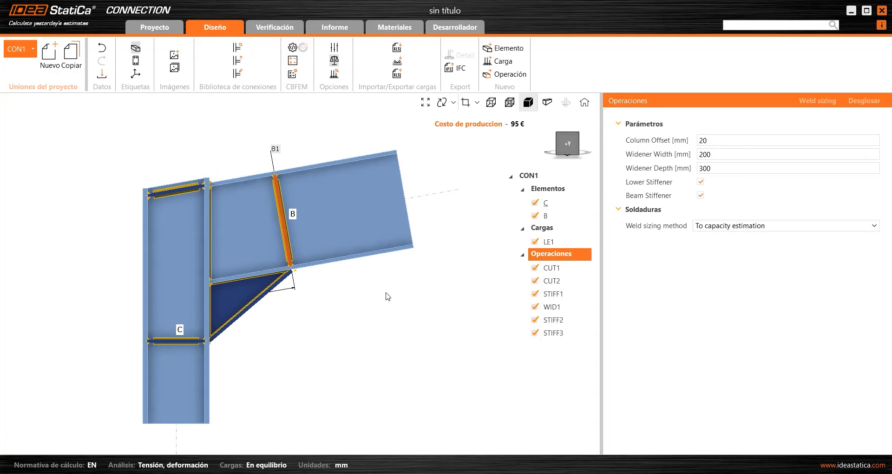
pyautogui.click(716, 138)
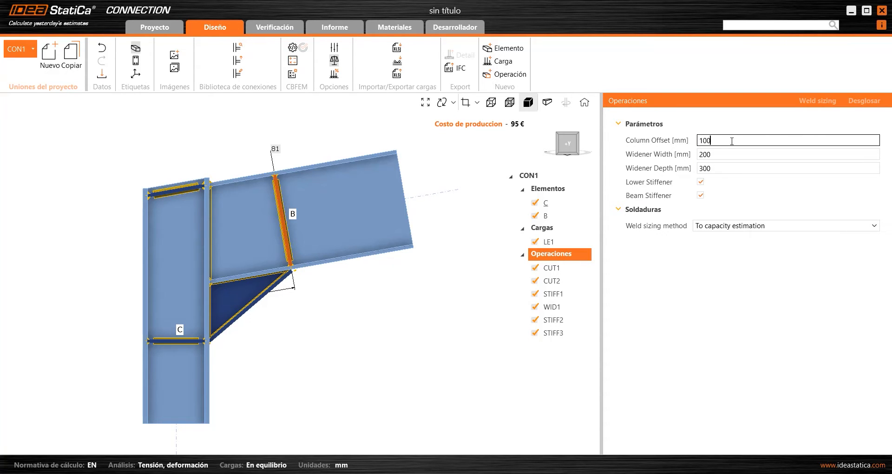
pyautogui.press('Tab')
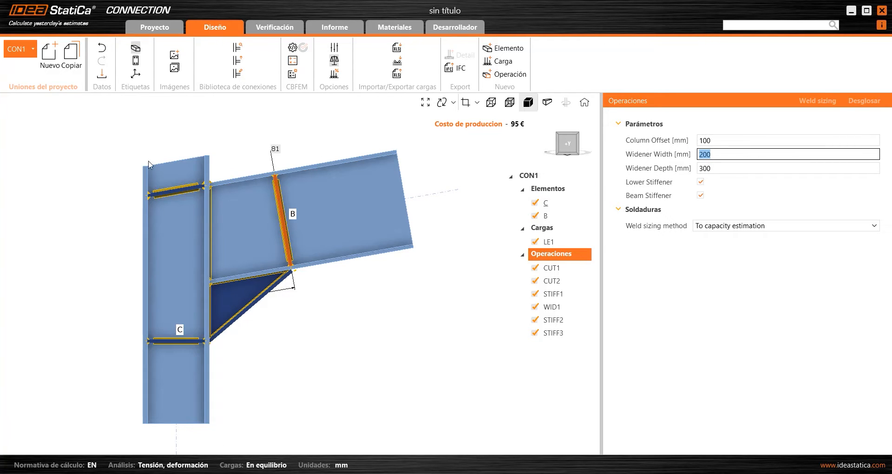
# Step: Set the Widener Width to 300 mm and the Widener Depth to 500 mm
pyautogui.write('300')
pyautogui.press('Tab')
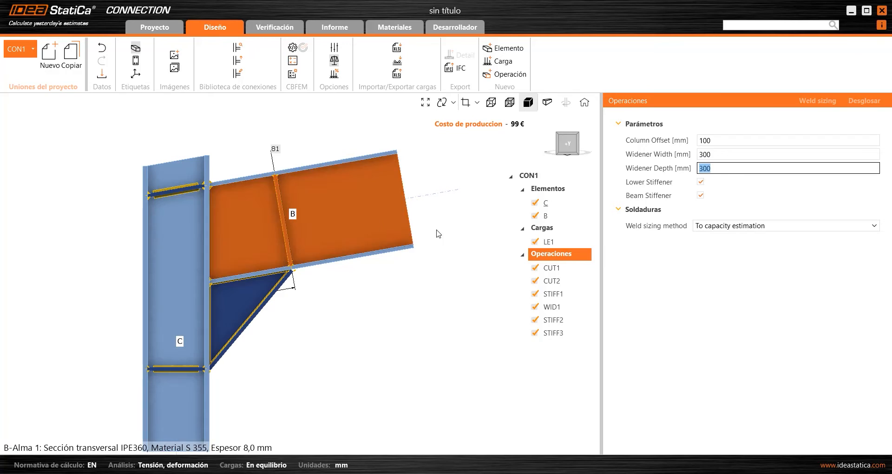
pyautogui.write('5')
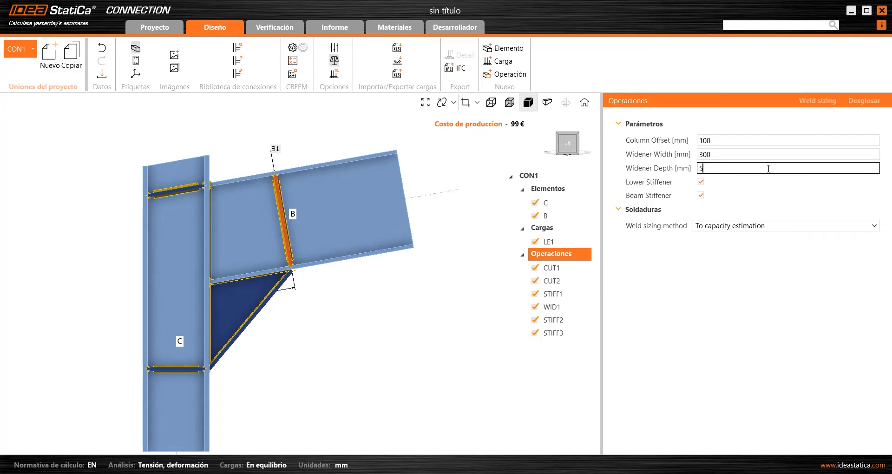
pyautogui.press('Tab')
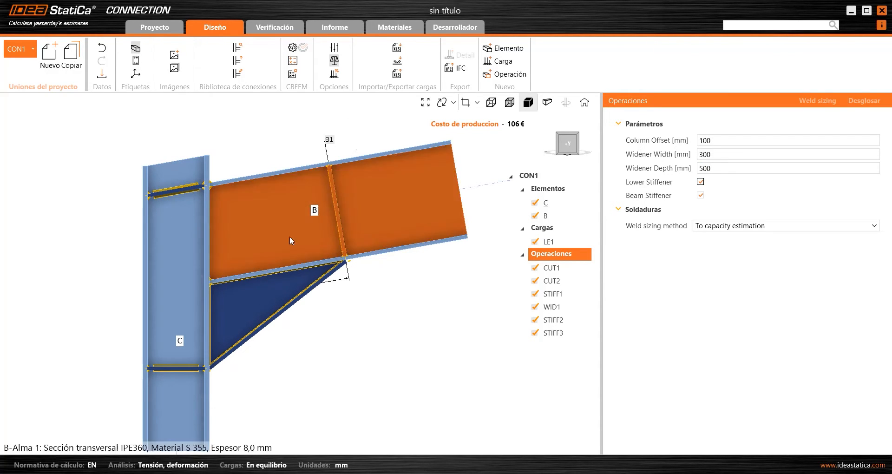
# Step: Switch the Lower Stiffener and the Beam Stiffener off and back on, viewing the joint in 3D
pyautogui.scroll(-2, 369, 203)
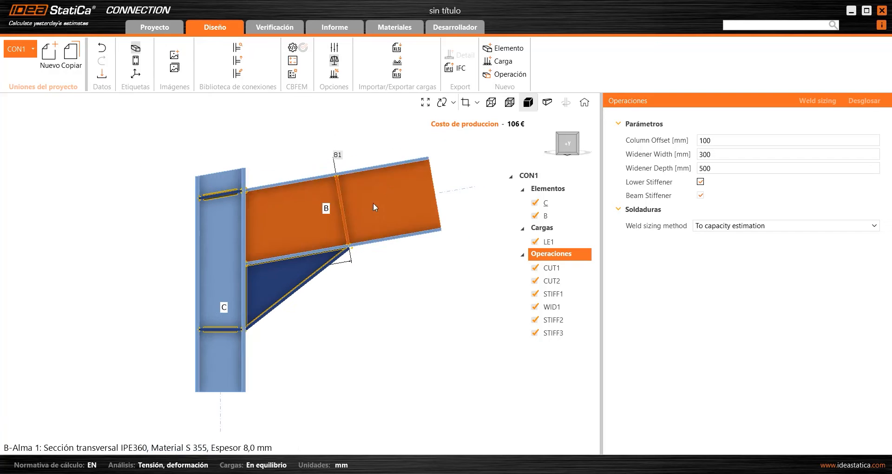
pyautogui.click(577, 136)
pyautogui.click(701, 182)
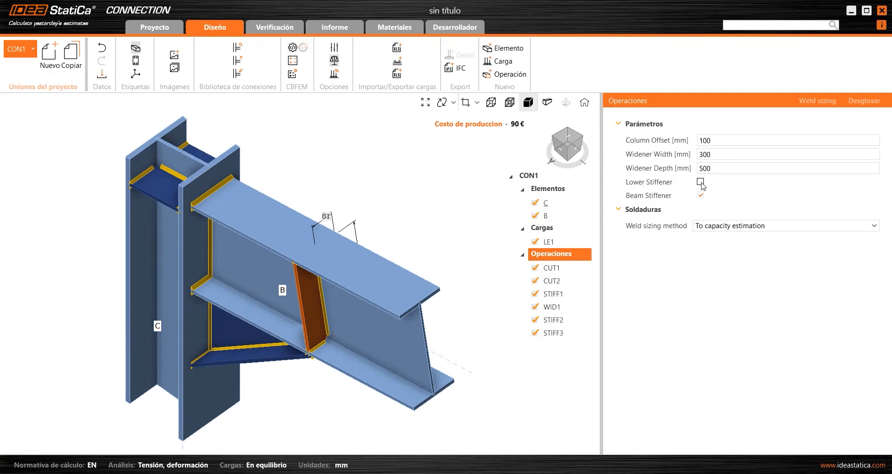
pyautogui.click(700, 182)
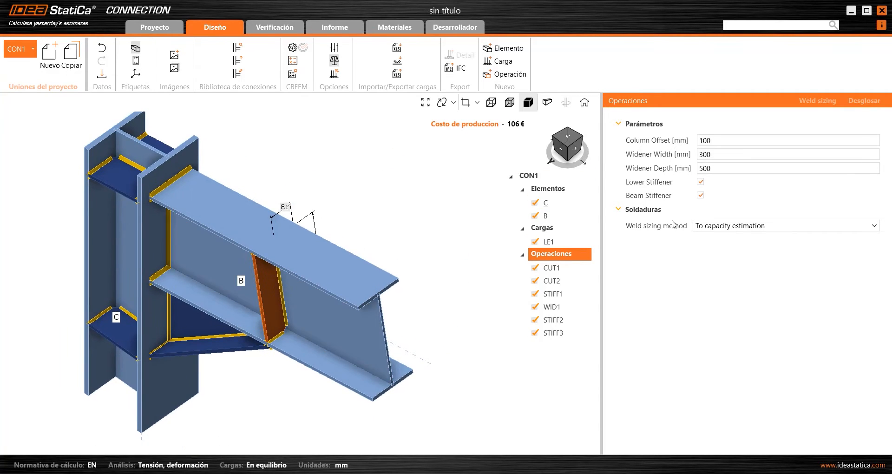
pyautogui.click(700, 196)
pyautogui.click(701, 196)
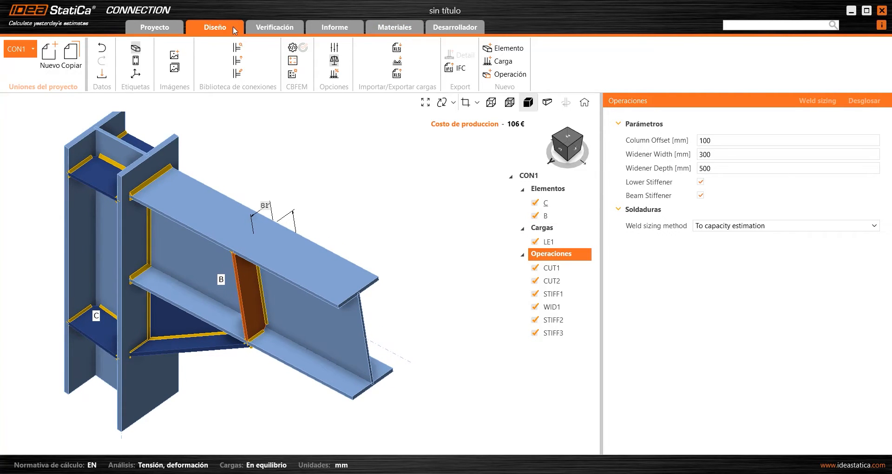
# Step: Check the Developer mode setting in the preferences, close them without saving and return to the connection
pyautogui.click(163, 29)
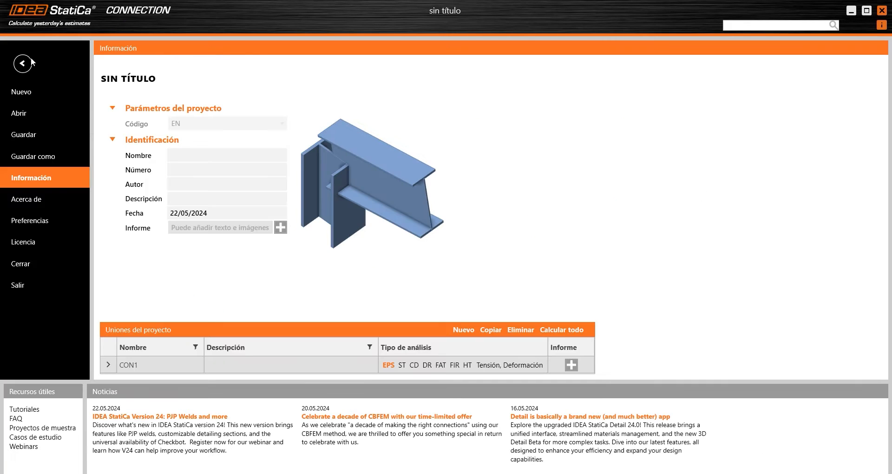
pyautogui.click(44, 230)
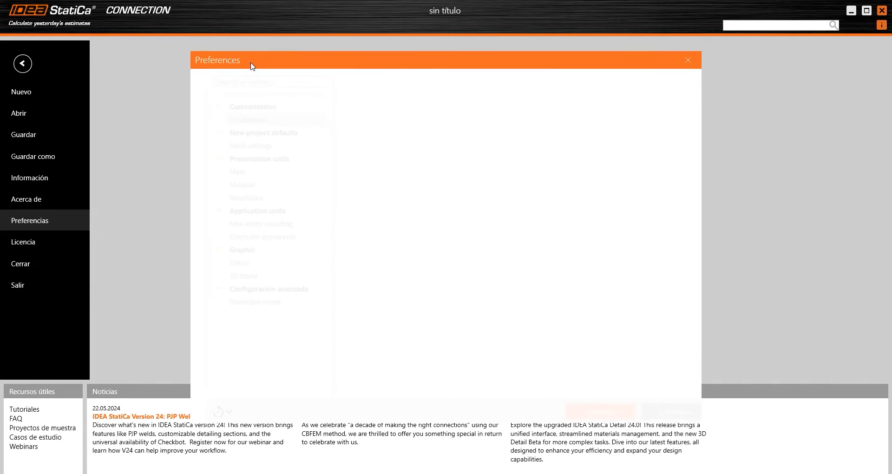
pyautogui.click(261, 304)
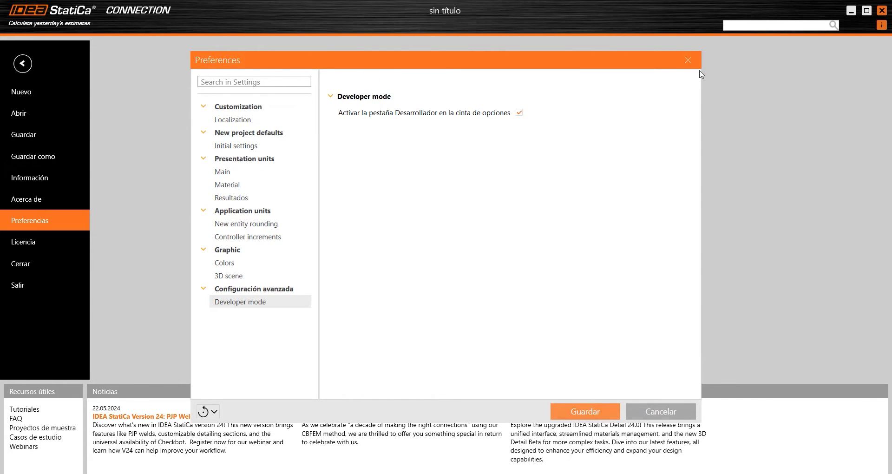
pyautogui.click(689, 57)
pyautogui.click(27, 58)
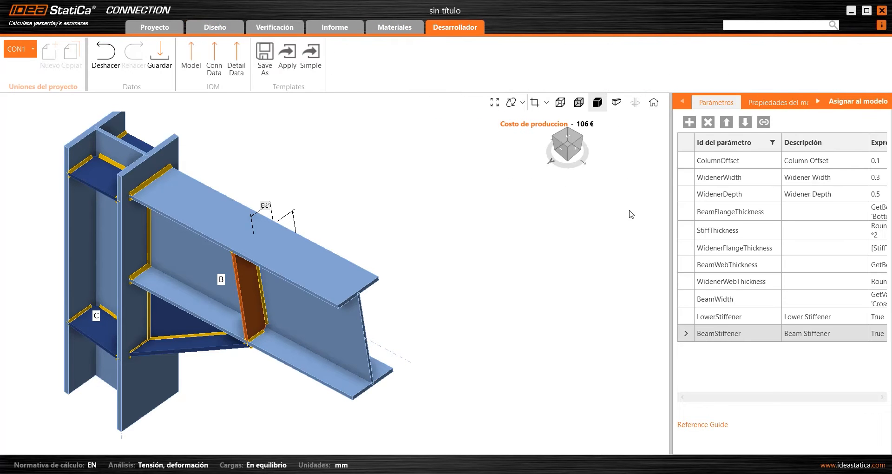
# Step: Examine the template's parameter table in developer mode, including the IDs, descriptions, expressions, values, units and visibility settings
pyautogui.moveTo(670, 214); pyautogui.dragTo(511, 213)
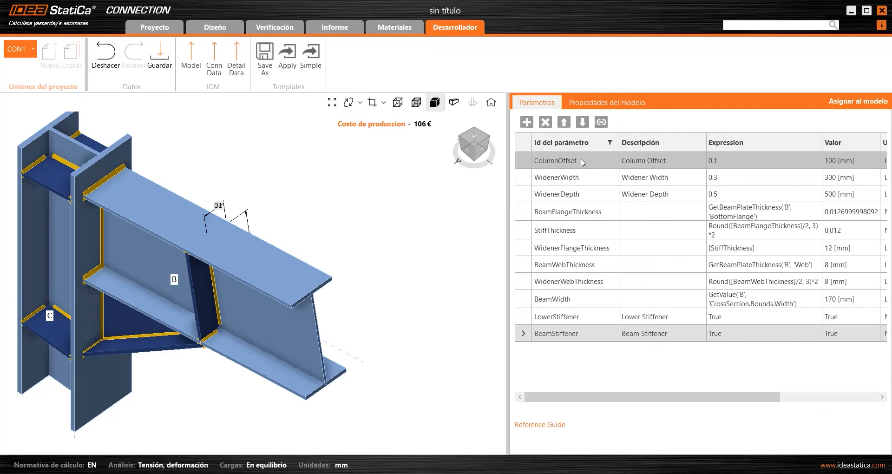
pyautogui.click(580, 161)
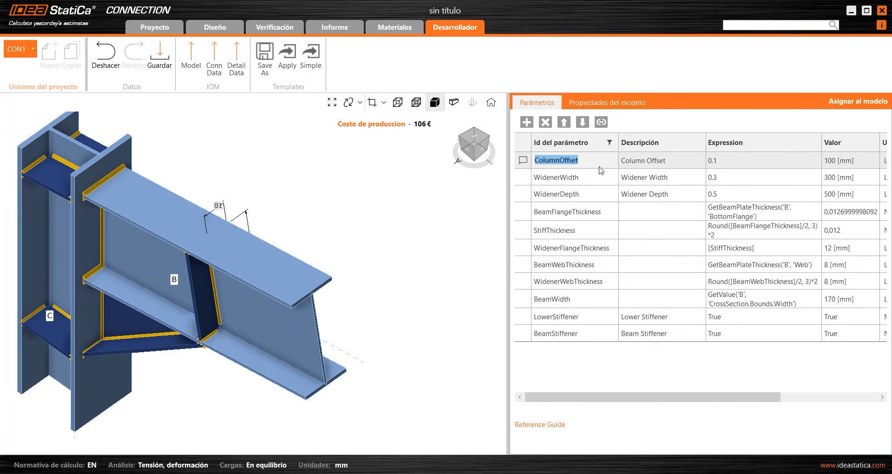
pyautogui.click(671, 163)
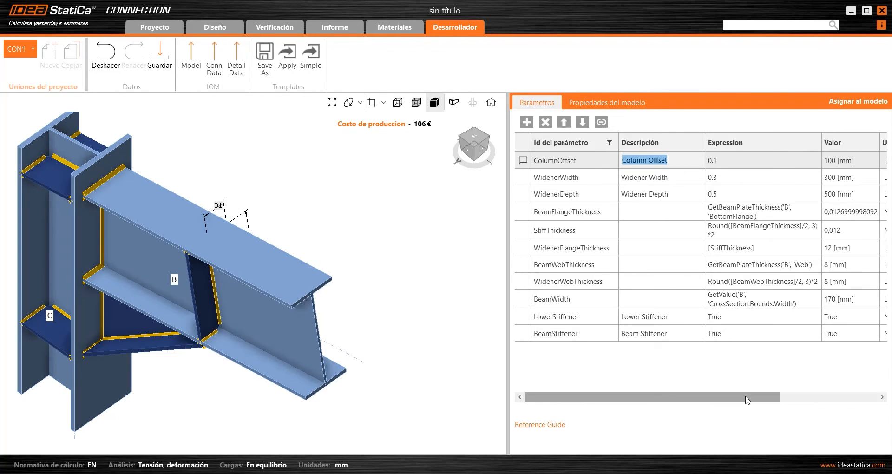
pyautogui.moveTo(747, 400); pyautogui.dragTo(843, 399)
pyautogui.click(712, 165)
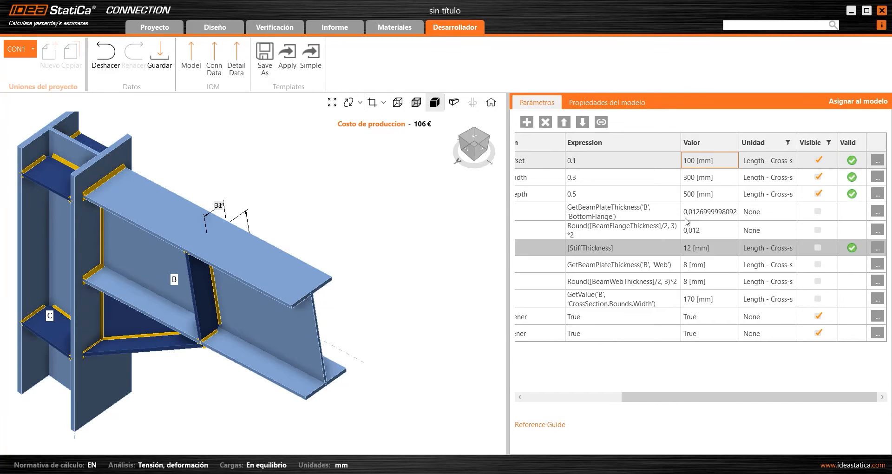
pyautogui.moveTo(708, 399); pyautogui.dragTo(671, 398)
pyautogui.moveTo(602, 375); pyautogui.dragTo(524, 371)
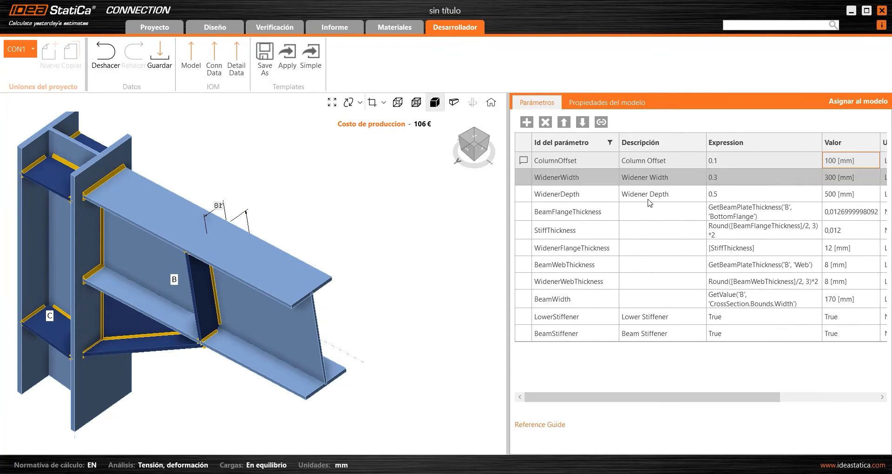
pyautogui.moveTo(716, 397); pyautogui.dragTo(818, 396)
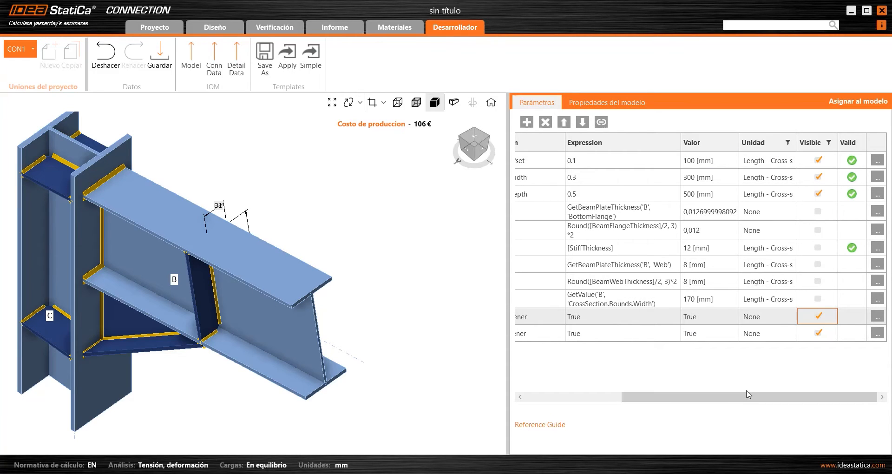
pyautogui.moveTo(738, 397); pyautogui.dragTo(609, 398)
pyautogui.click(818, 317)
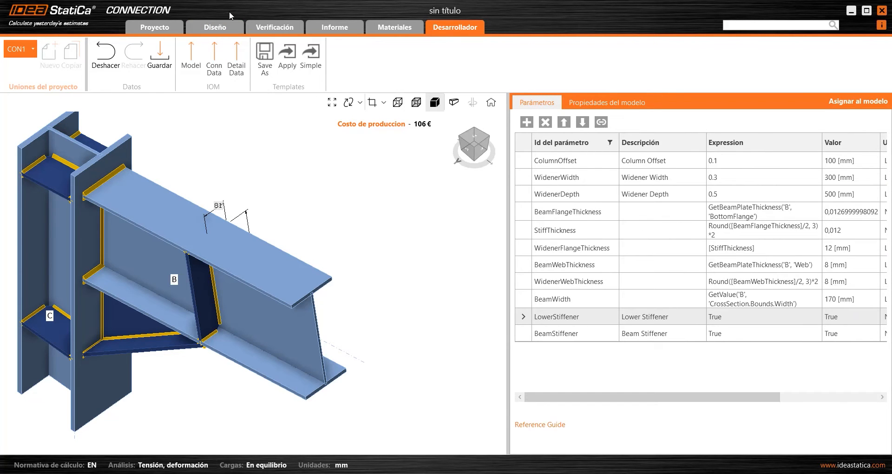
# Step: Return to the connection design and inspect the widened knee joint in the +Y side view
pyautogui.click(215, 27)
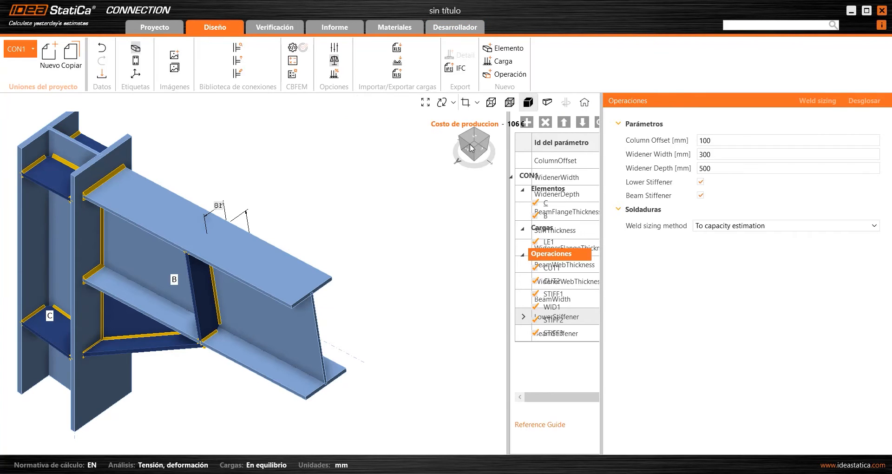
pyautogui.click(560, 153)
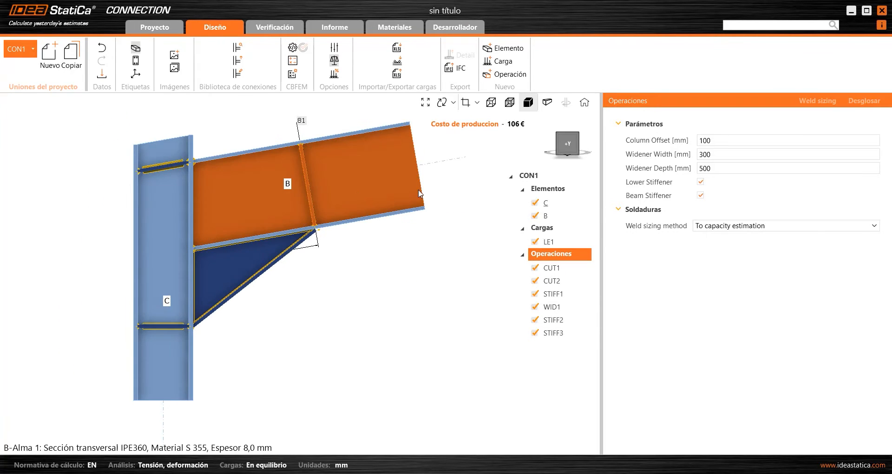
pyautogui.moveTo(279, 254); pyautogui.dragTo(262, 259, button='middle')
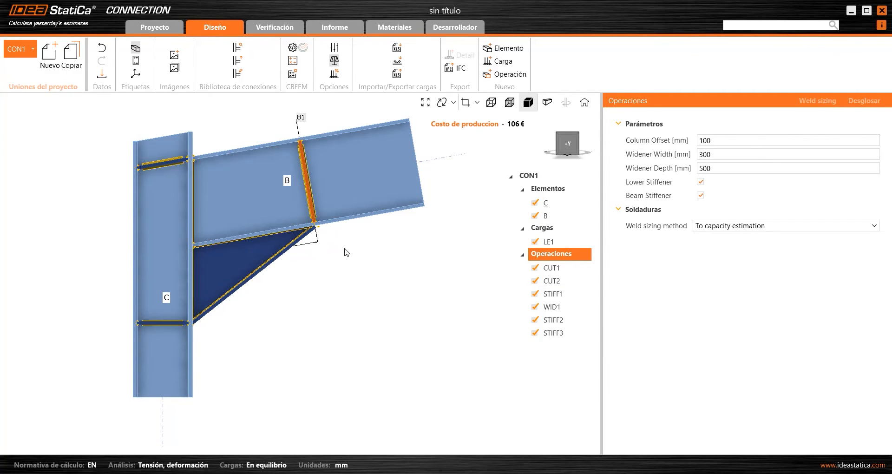
pyautogui.click(174, 185)
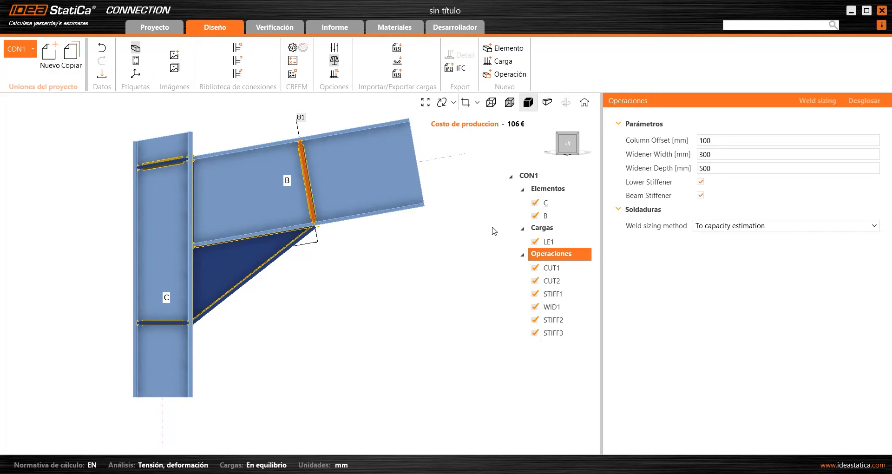
# Step: Create a section drawing along the web of column C and inspect its dimensions, plate labels and weld symbols
pyautogui.moveTo(411, 215); pyautogui.dragTo(419, 187, button='middle')
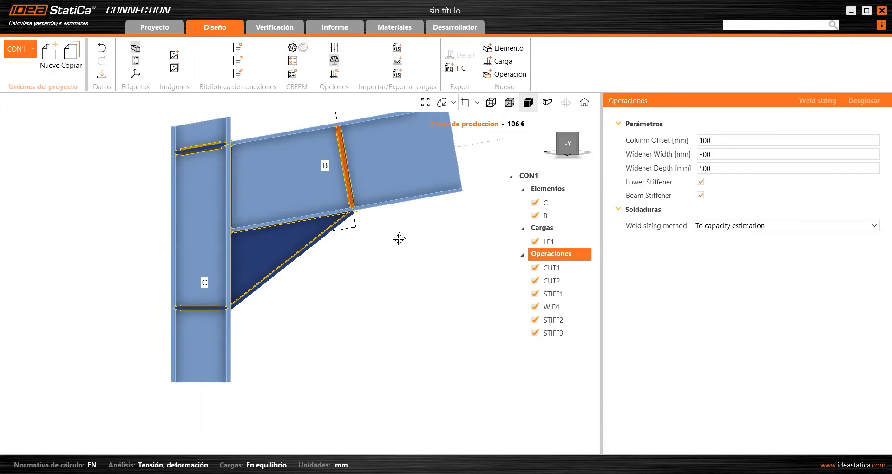
pyautogui.moveTo(399, 239); pyautogui.dragTo(376, 254, button='middle')
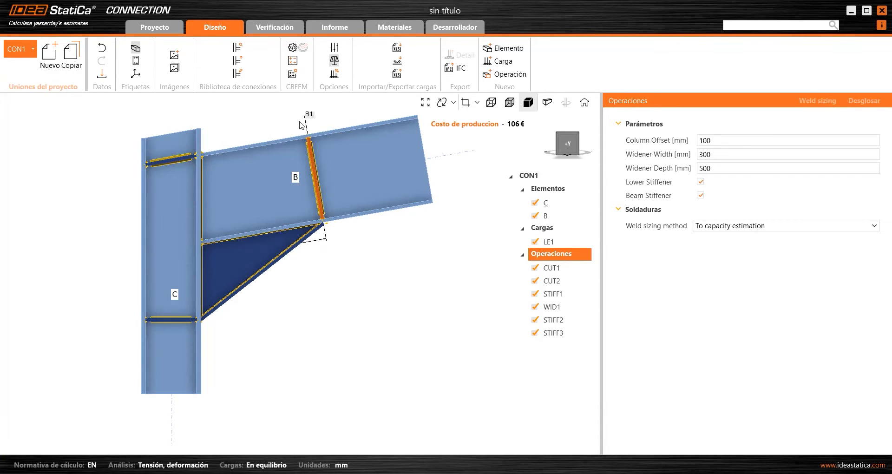
pyautogui.click(463, 108)
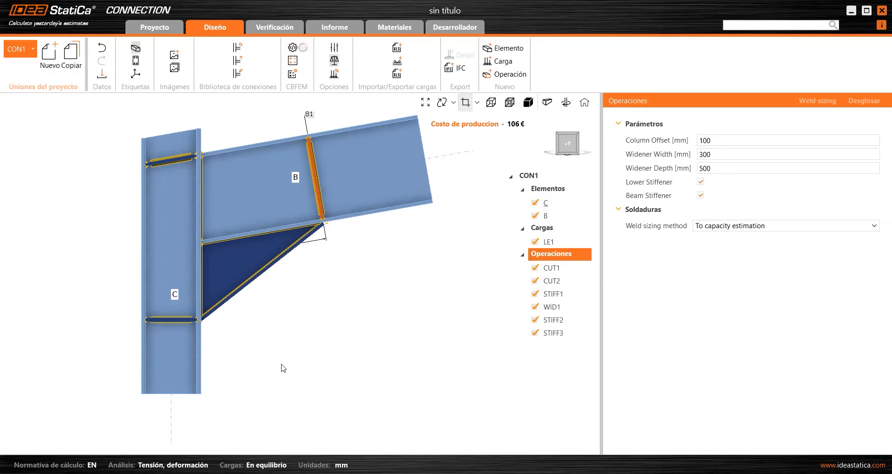
pyautogui.moveTo(353, 219); pyautogui.dragTo(293, 191, button='middle')
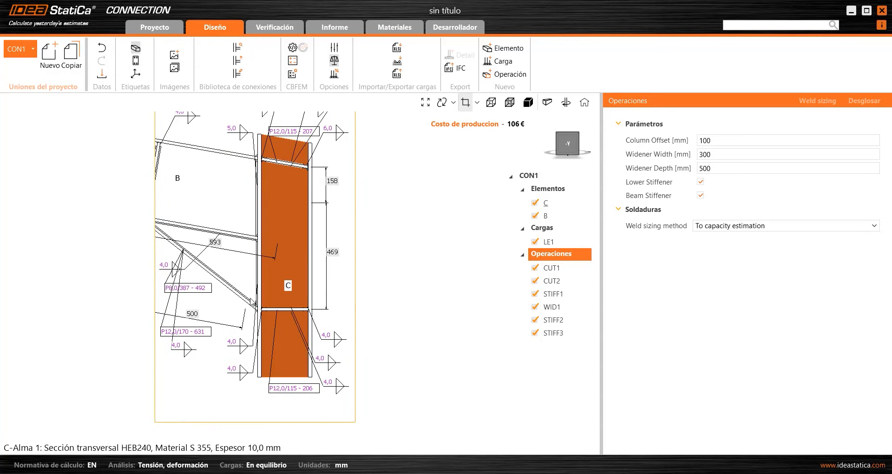
pyautogui.scroll(-3, 307, 225)
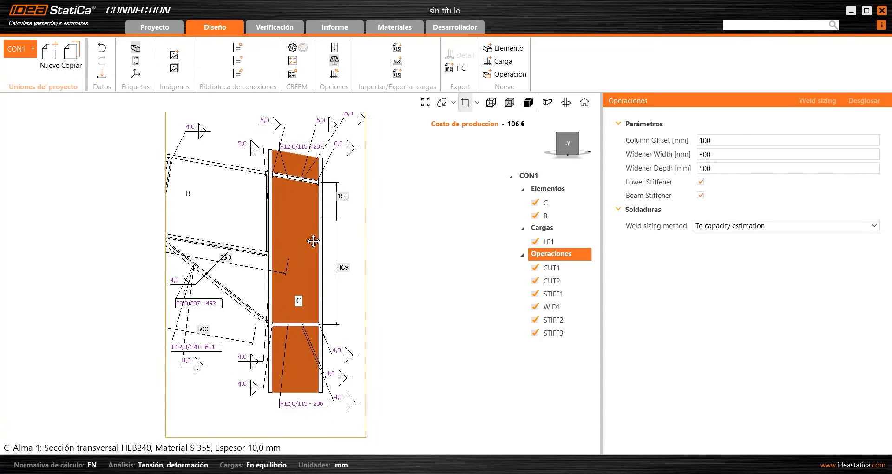
pyautogui.moveTo(306, 222); pyautogui.dragTo(314, 233, button='middle')
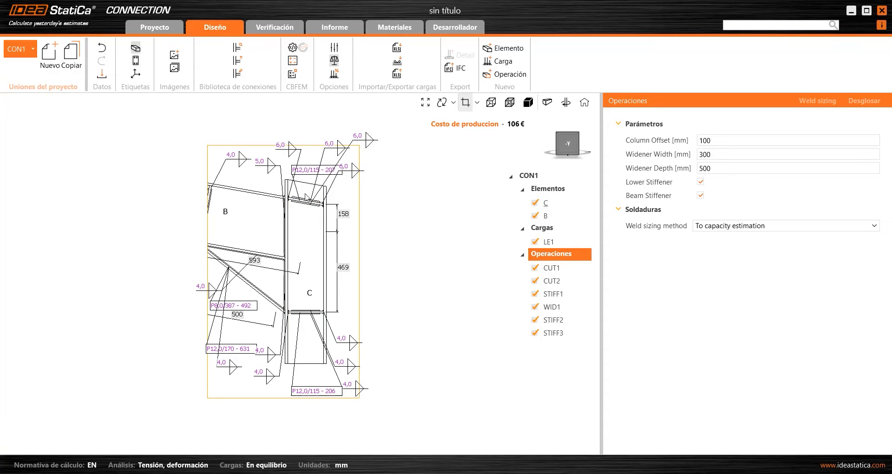
# Step: Enlarge the column web section's box to take in more of beam B and the widener, then return to the -Y view
pyautogui.click(579, 138)
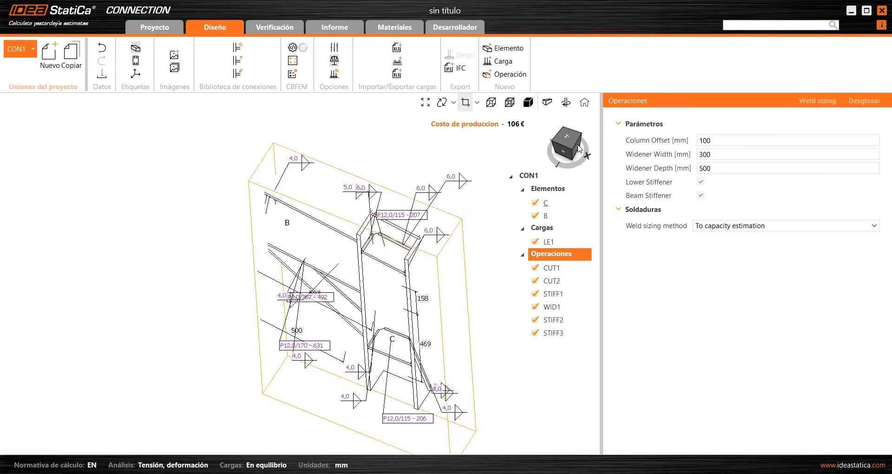
pyautogui.click(546, 149)
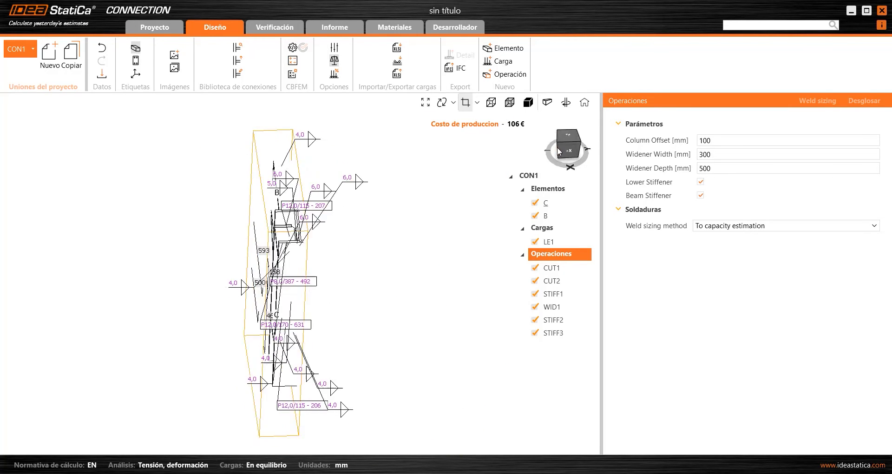
pyautogui.click(545, 149)
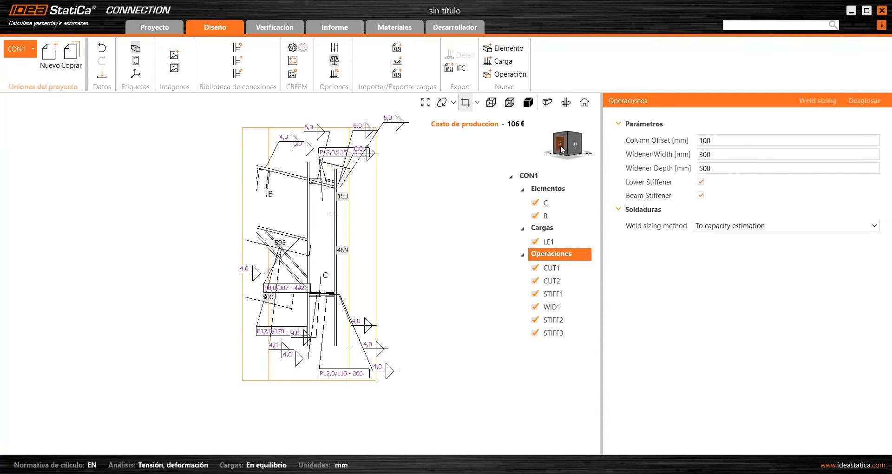
pyautogui.moveTo(326, 169); pyautogui.dragTo(327, 174, button='right')
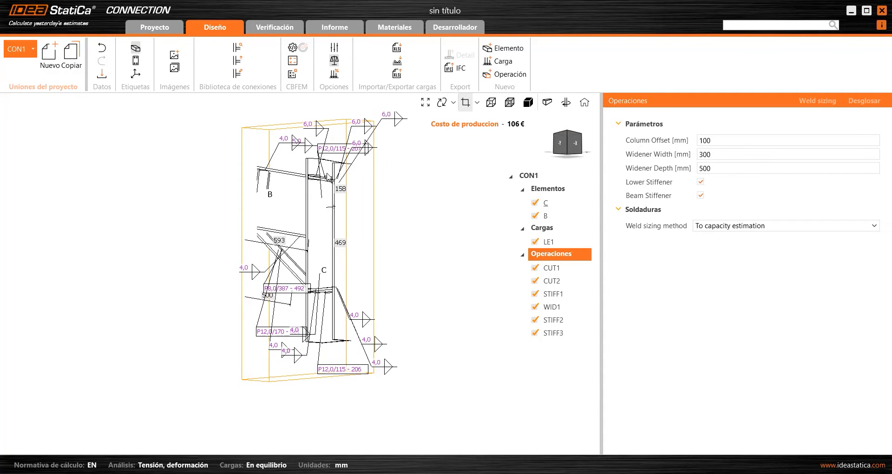
pyautogui.click(565, 135)
pyautogui.click(272, 153)
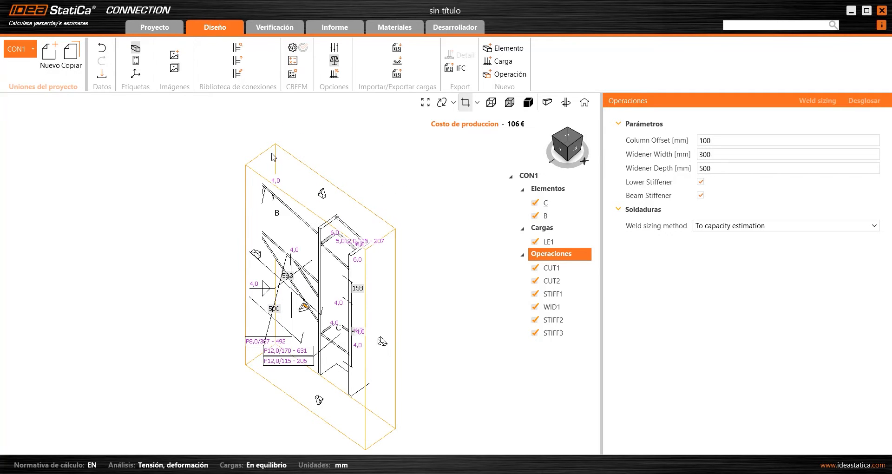
pyautogui.moveTo(324, 191); pyautogui.dragTo(331, 169)
pyautogui.moveTo(390, 328); pyautogui.dragTo(401, 343)
pyautogui.moveTo(256, 242); pyautogui.dragTo(219, 244)
pyautogui.click(567, 151)
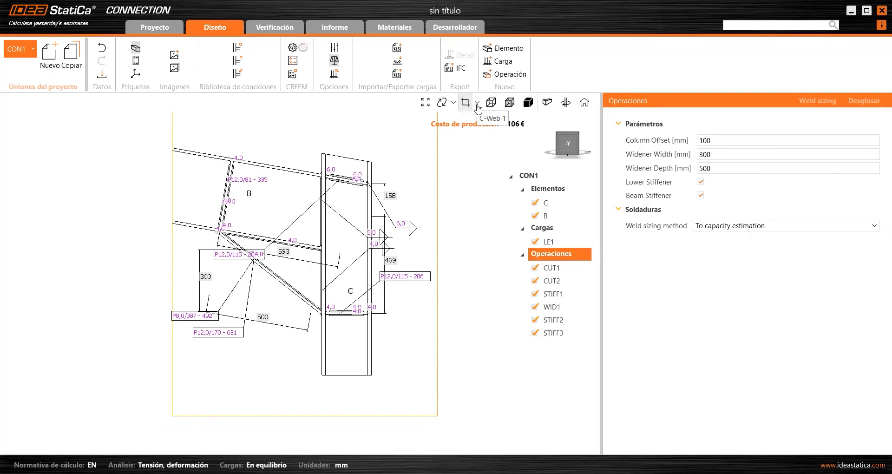
# Step: Toggle the plate and weld labels of the C-Web 1 section, ending with plate labels hidden and weld symbols shown
pyautogui.moveTo(353, 194); pyautogui.dragTo(342, 201, button='middle')
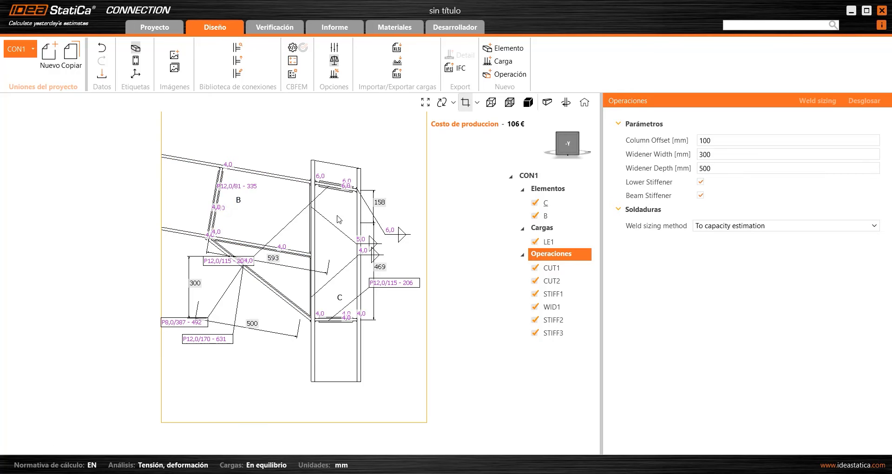
pyautogui.moveTo(322, 183); pyautogui.dragTo(360, 194, button='middle')
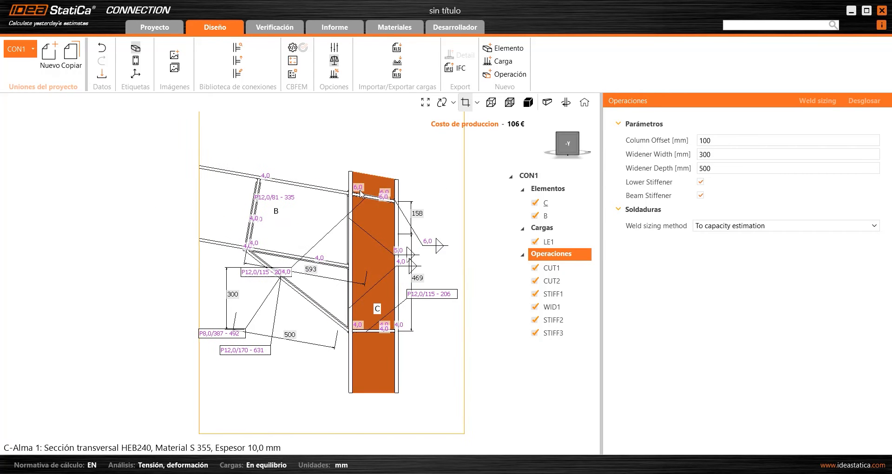
pyautogui.click(477, 102)
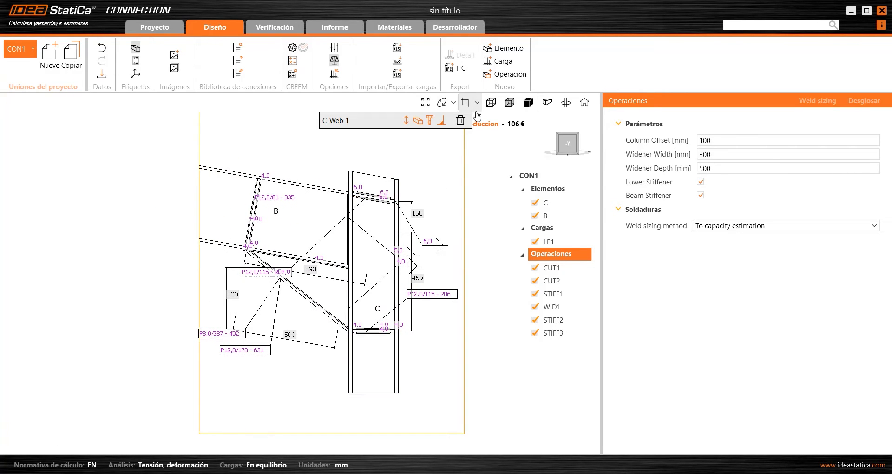
pyautogui.click(418, 120)
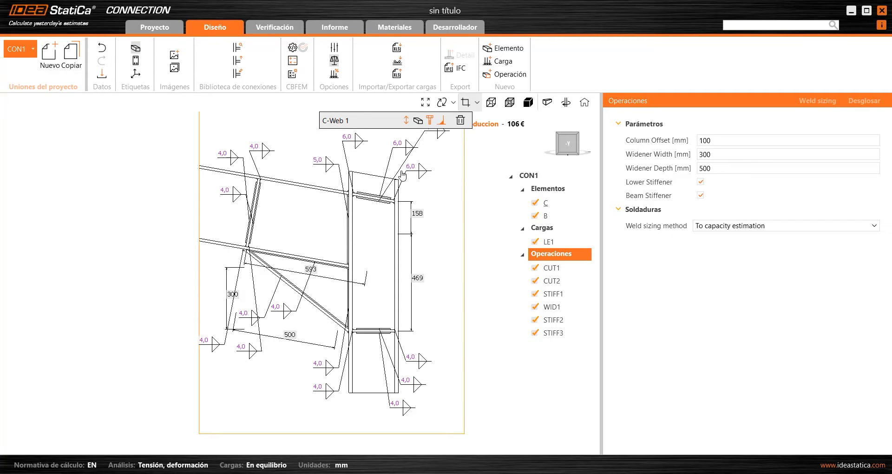
pyautogui.click(416, 122)
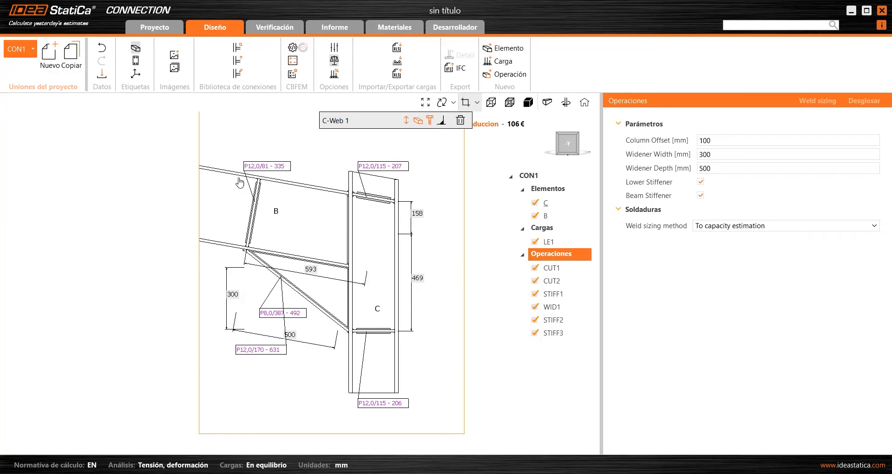
pyautogui.click(442, 121)
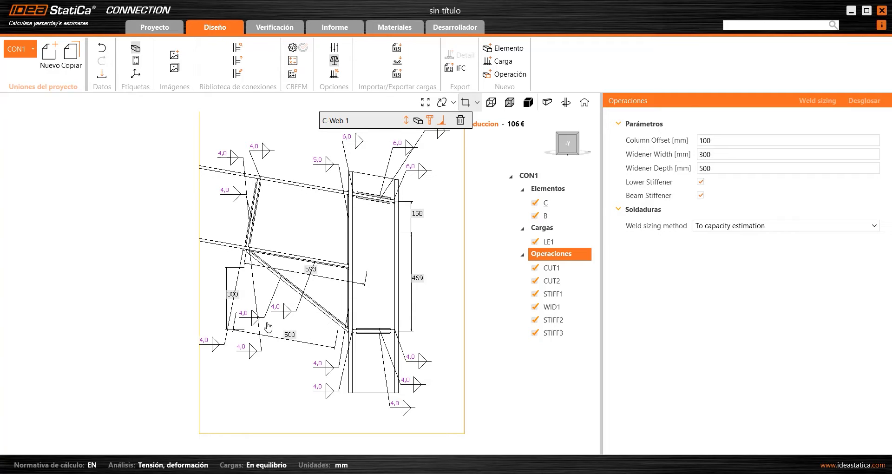
# Step: Hide the dimensions and bolt labels in the C-Web 1 section and inspect its weld symbols
pyautogui.click(406, 121)
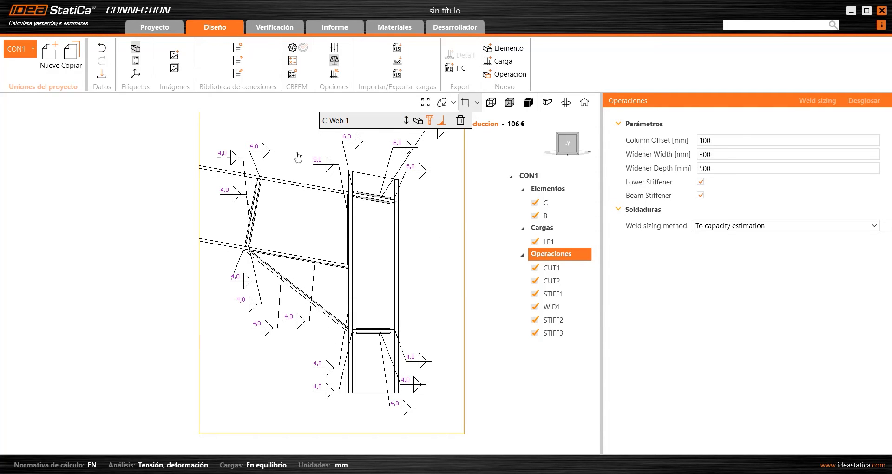
pyautogui.click(429, 120)
pyautogui.moveTo(416, 201)
pyautogui.mouseDown(button='middle')
pyautogui.moveTo(378, 203)
pyautogui.moveTo(400, 223)
pyautogui.mouseUp(button='middle')
pyautogui.moveTo(406, 251); pyautogui.dragTo(398, 231, button='middle')
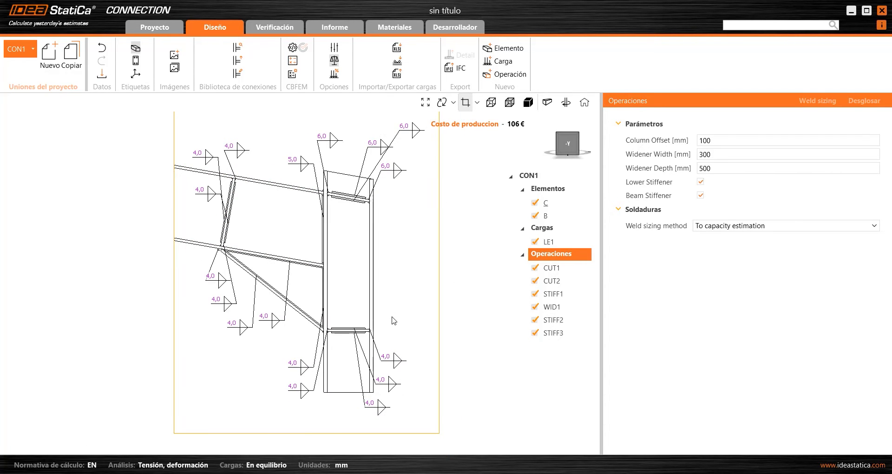
pyautogui.moveTo(390, 300); pyautogui.dragTo(370, 302, button='middle')
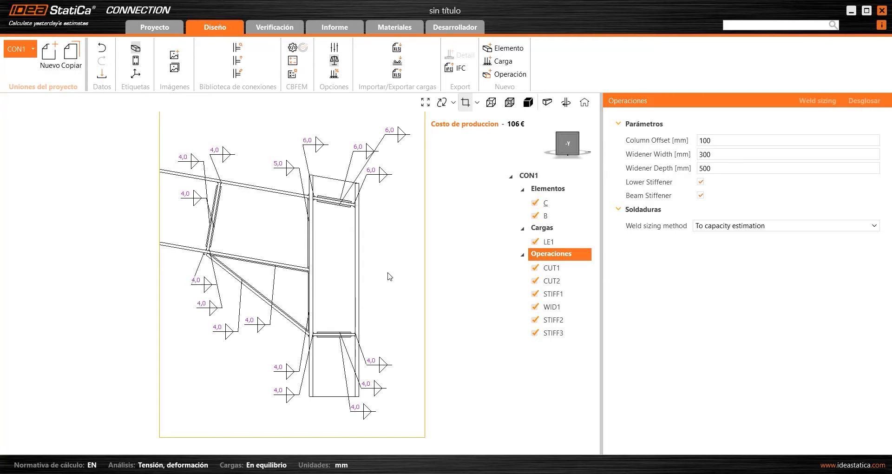
pyautogui.moveTo(413, 222); pyautogui.dragTo(417, 228, button='middle')
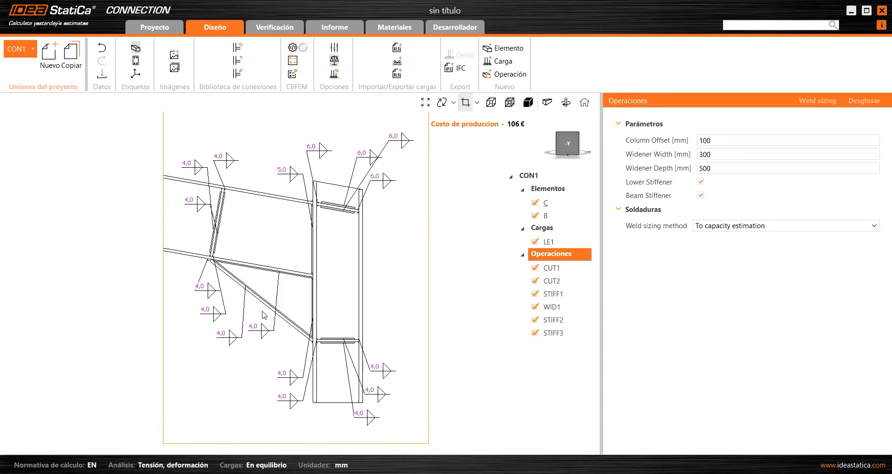
# Step: Switch to the PowerPoint slide show and advance to the slide "Automatización del diseño"
pyautogui.moveTo(483, 473)
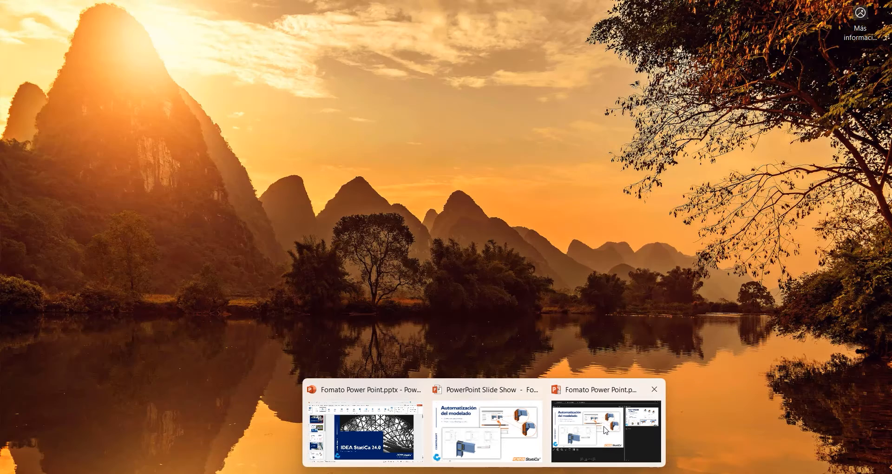
pyautogui.click(604, 427)
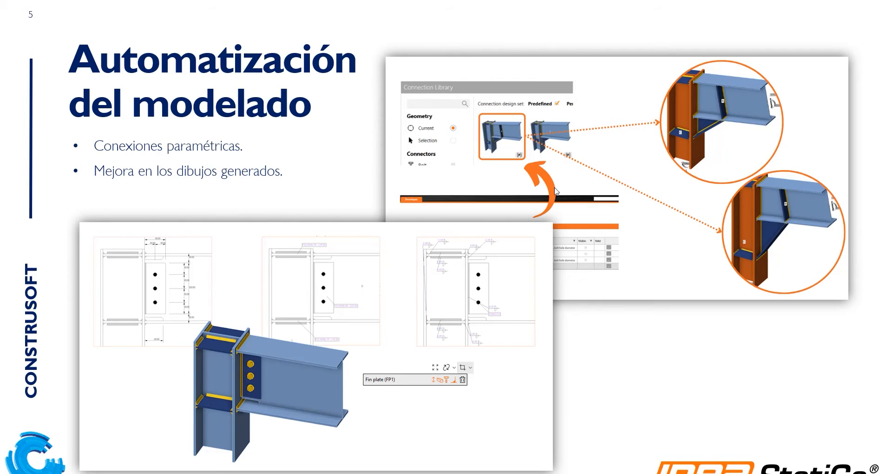
pyautogui.click(627, 333)
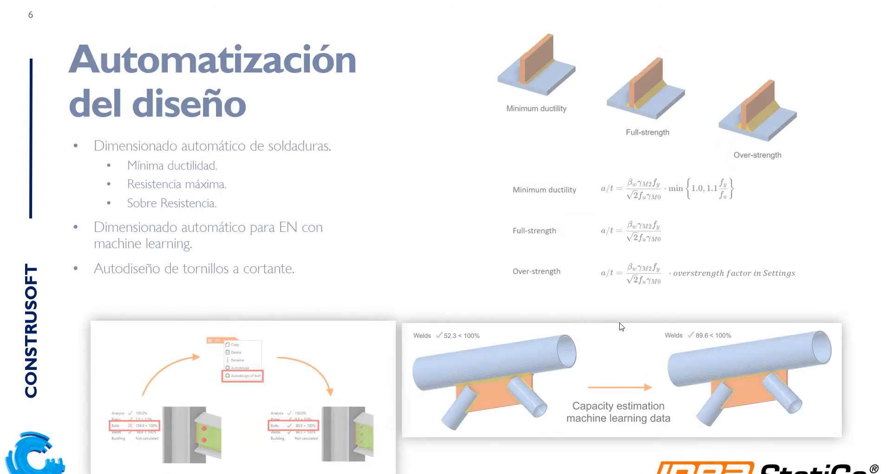
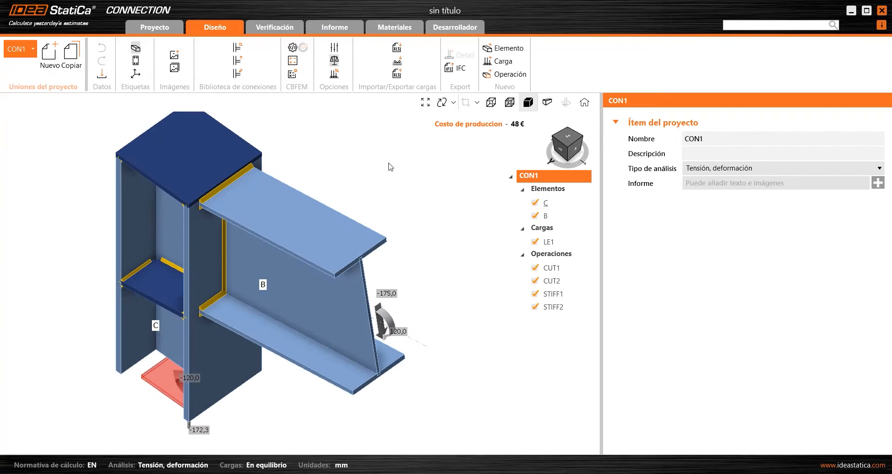
# Step: Calculate connection CON1 and view the joint from the +Y side
pyautogui.click(291, 62)
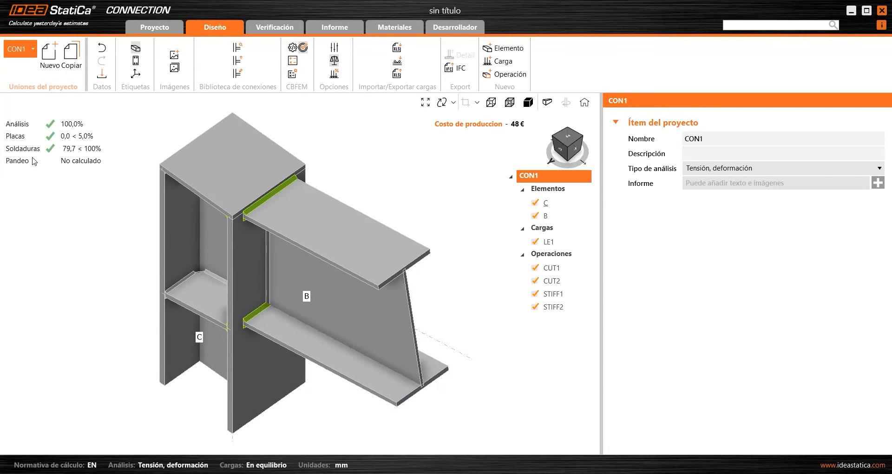
pyautogui.moveTo(404, 186); pyautogui.dragTo(391, 191, button='middle')
pyautogui.click(561, 152)
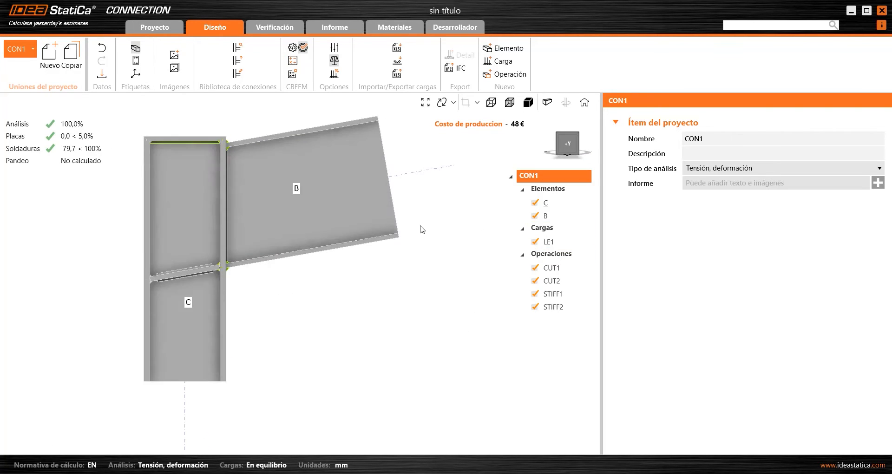
# Step: Size the welds of all operations to minimum ductility, inspect them in the solid 3D view and recalculate the connection
pyautogui.rightClick(540, 254)
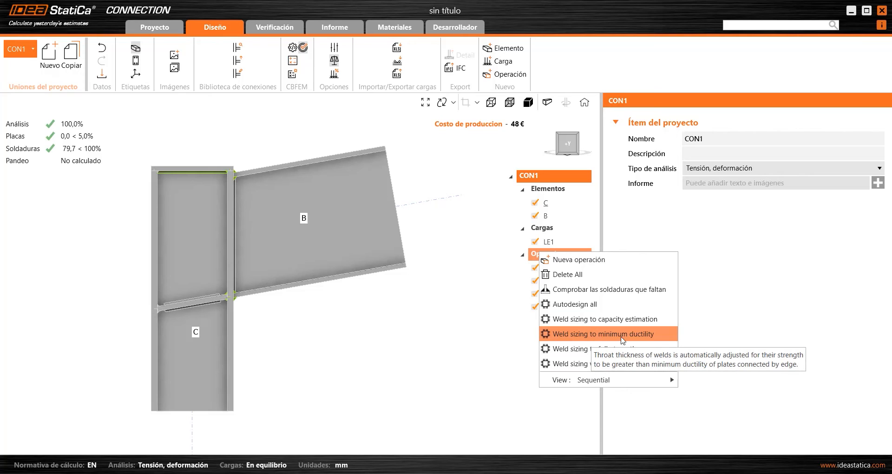
pyautogui.click(609, 335)
pyautogui.click(528, 102)
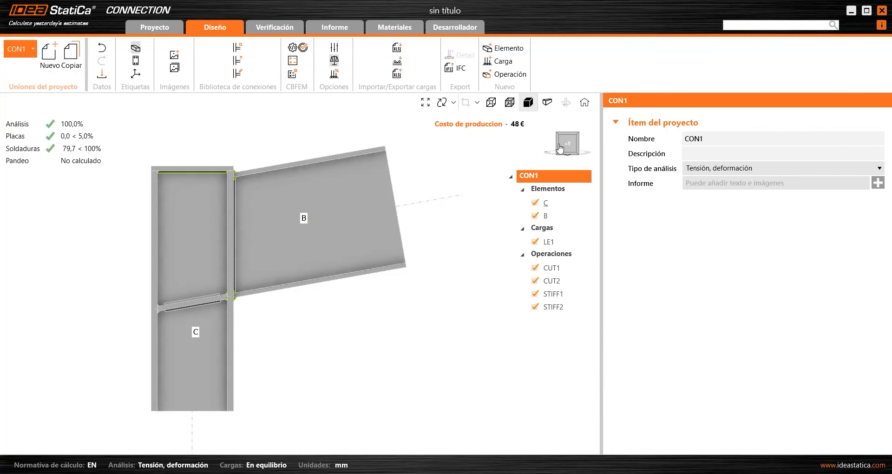
pyautogui.click(576, 136)
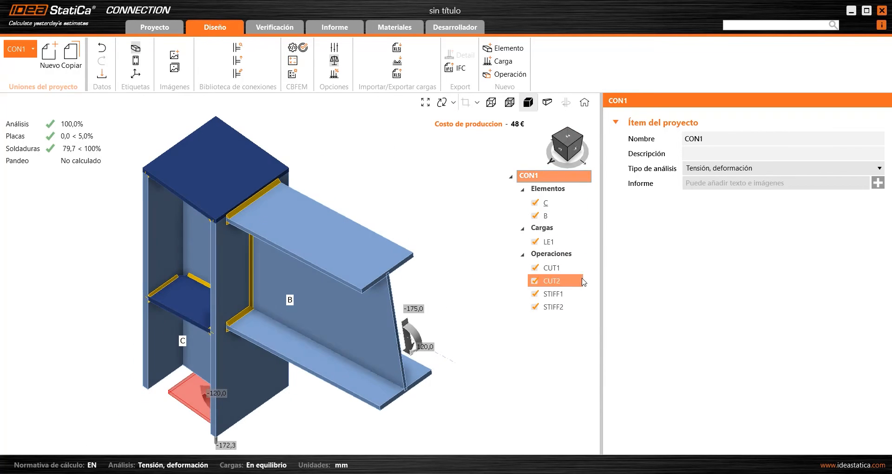
pyautogui.rightClick(570, 255)
pyautogui.click(664, 342)
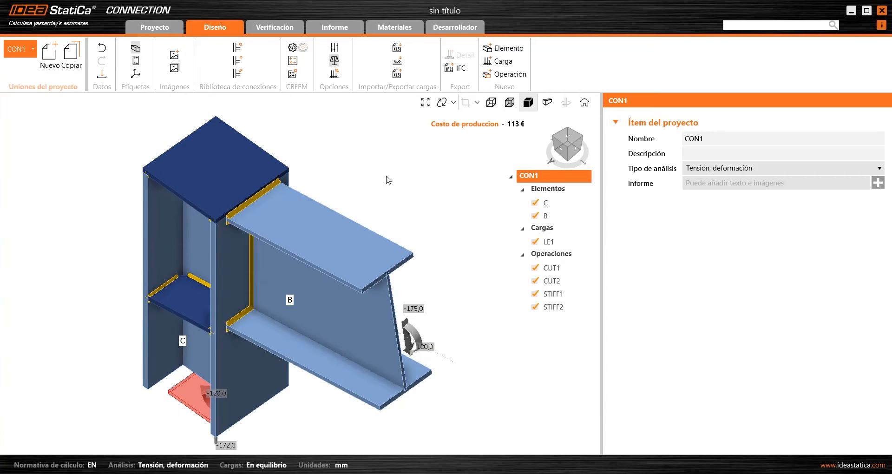
pyautogui.moveTo(402, 186); pyautogui.dragTo(380, 176, button='middle')
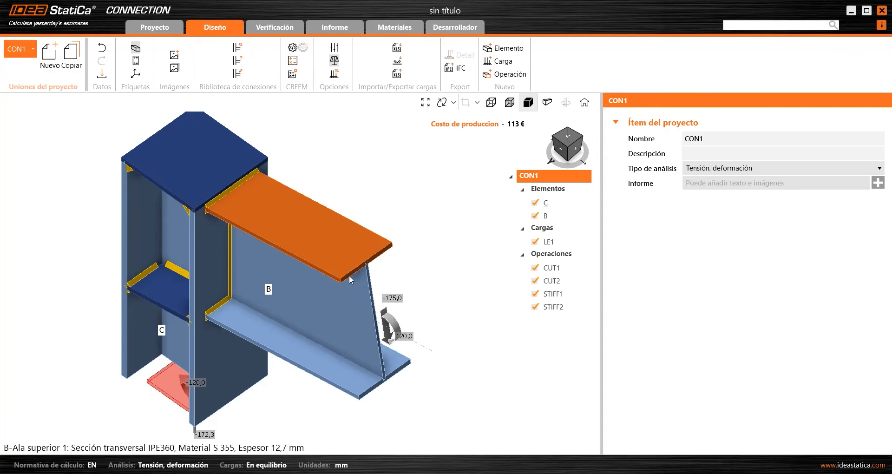
pyautogui.click(293, 61)
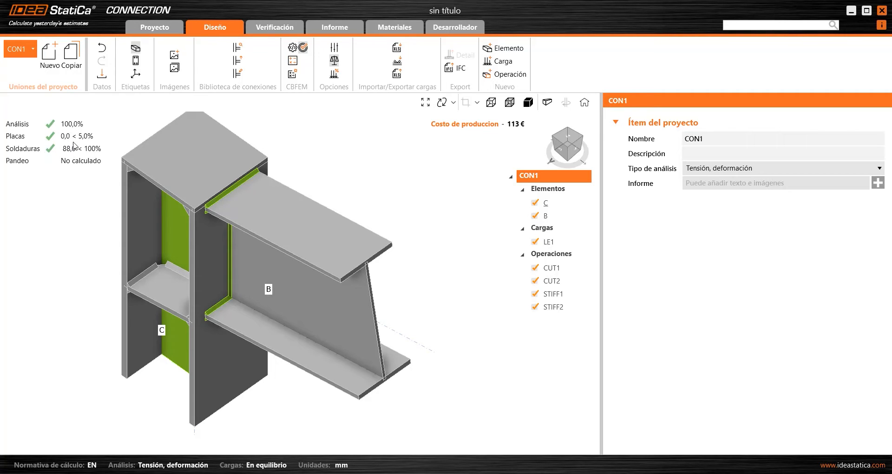
# Step: Size the welds of all operations to full strength, inspect them on the solid 3D joint and recalculate the connection
pyautogui.rightClick(574, 255)
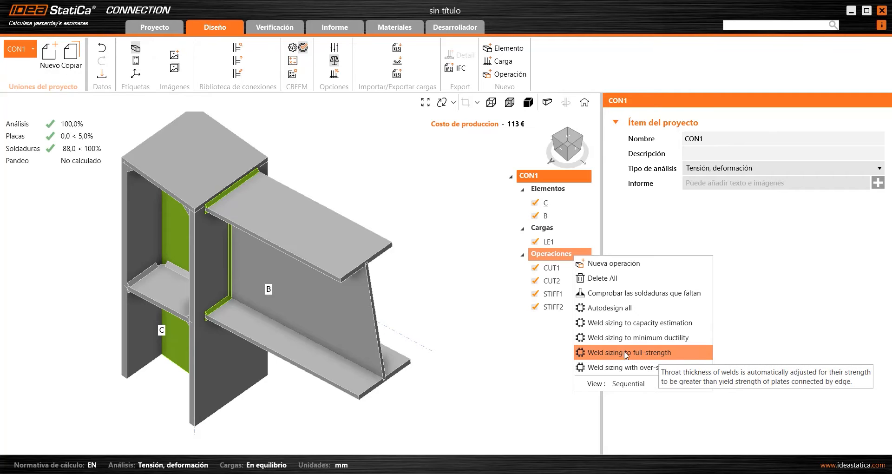
pyautogui.click(697, 356)
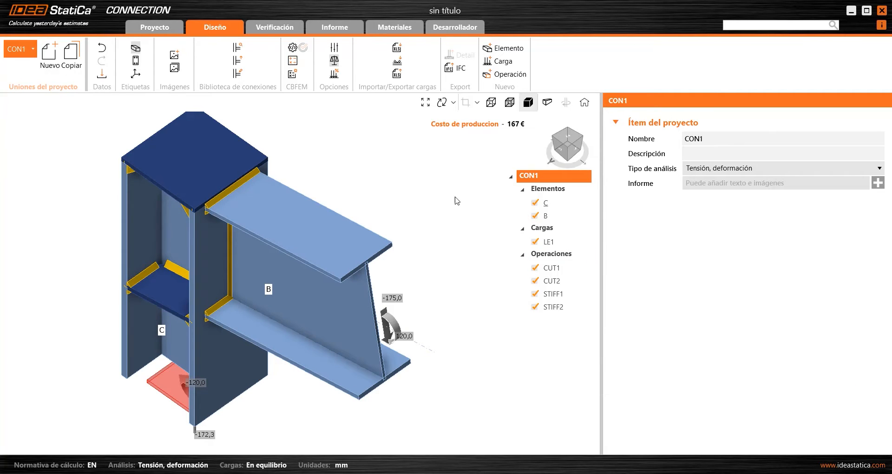
pyautogui.moveTo(363, 192); pyautogui.dragTo(368, 214, button='middle')
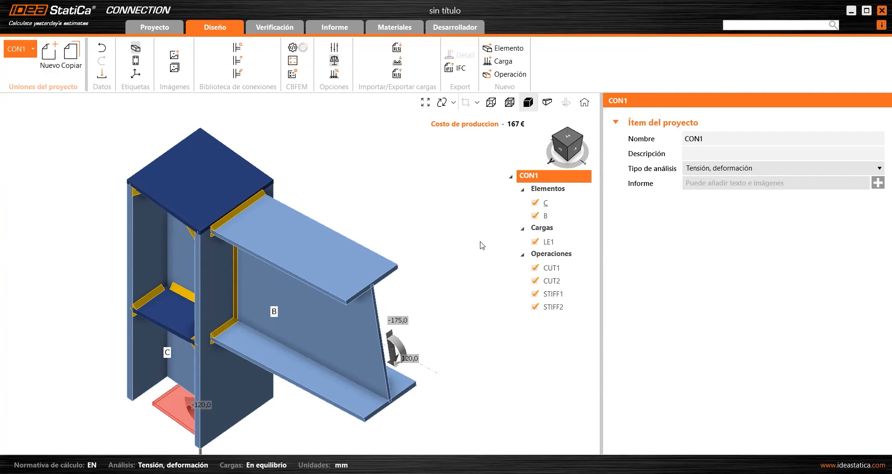
pyautogui.scroll(3, 232, 226)
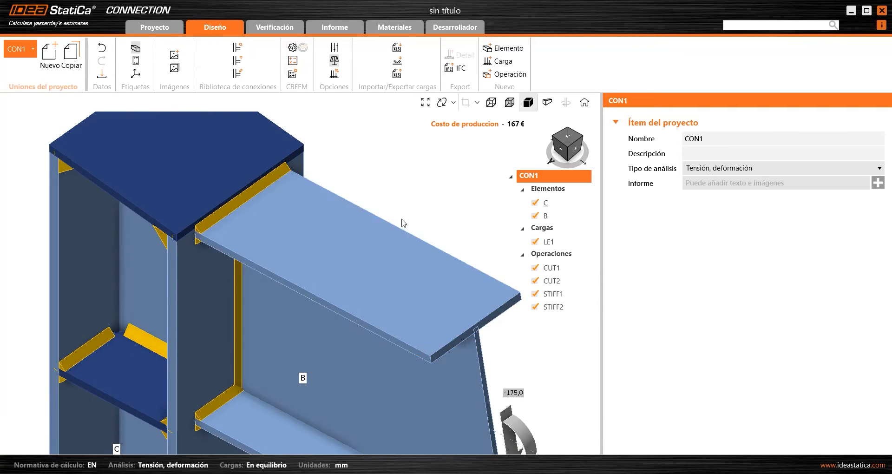
pyautogui.scroll(-3, 387, 246)
pyautogui.moveTo(415, 226); pyautogui.dragTo(360, 217, button='middle')
pyautogui.scroll(1, 329, 239)
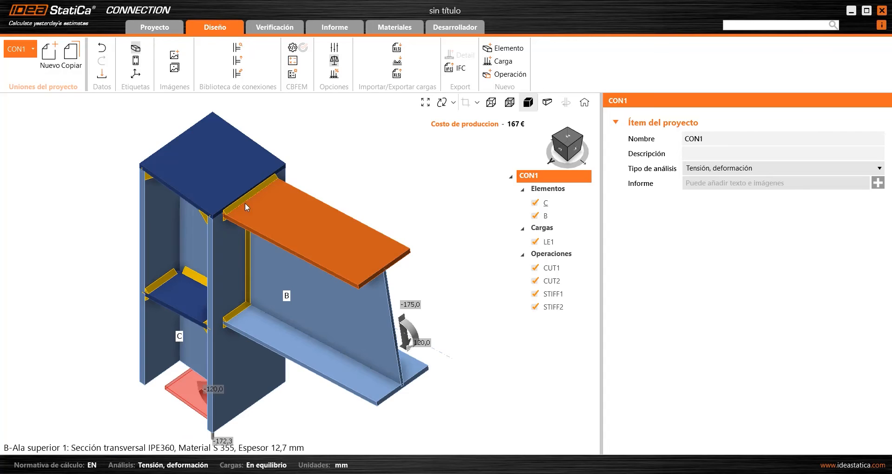
pyautogui.click(292, 60)
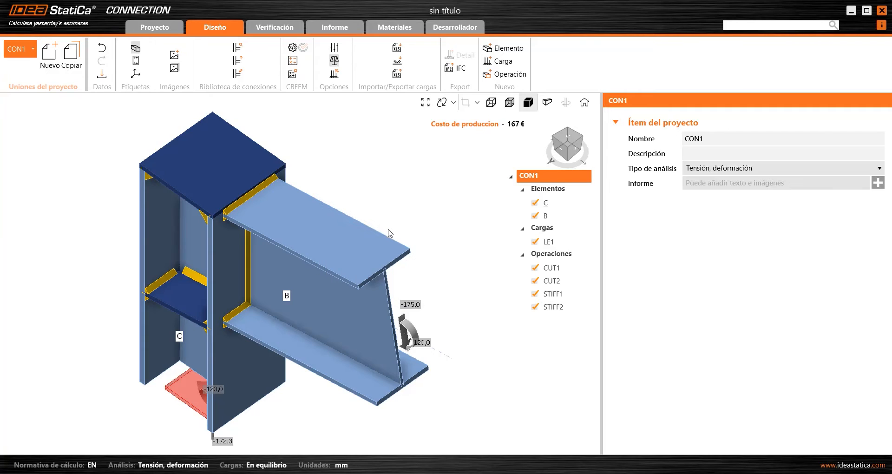
pyautogui.click(78, 149)
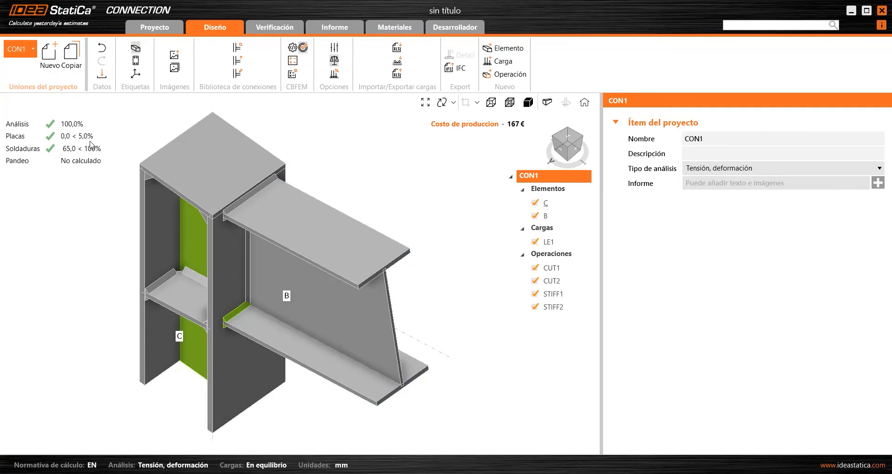
# Step: Size the welds of all operations with over-strength and inspect them from the +Y side
pyautogui.rightClick(565, 254)
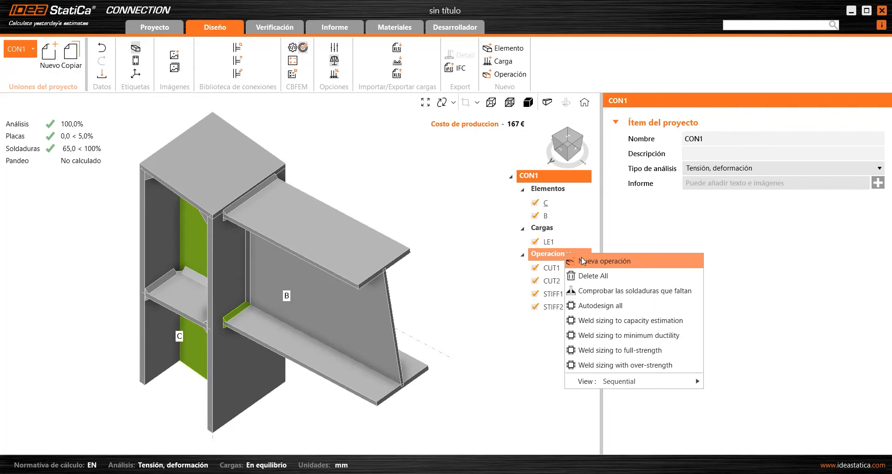
pyautogui.click(637, 365)
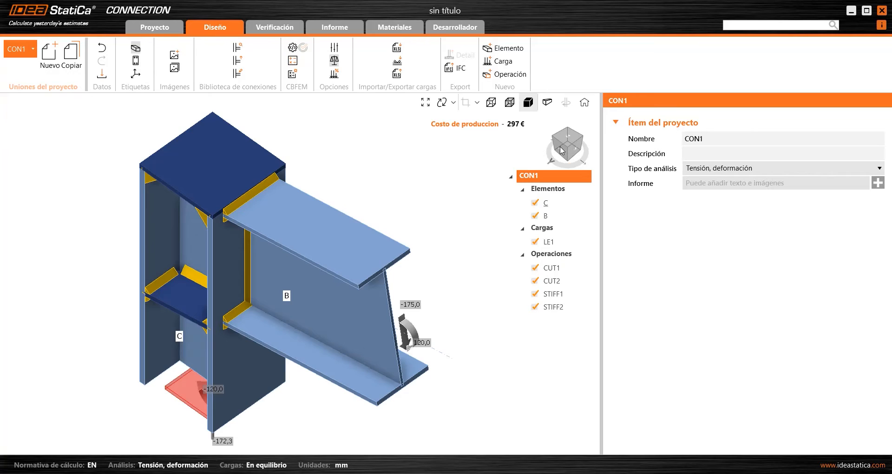
pyautogui.click(561, 150)
pyautogui.scroll(5, 314, 172)
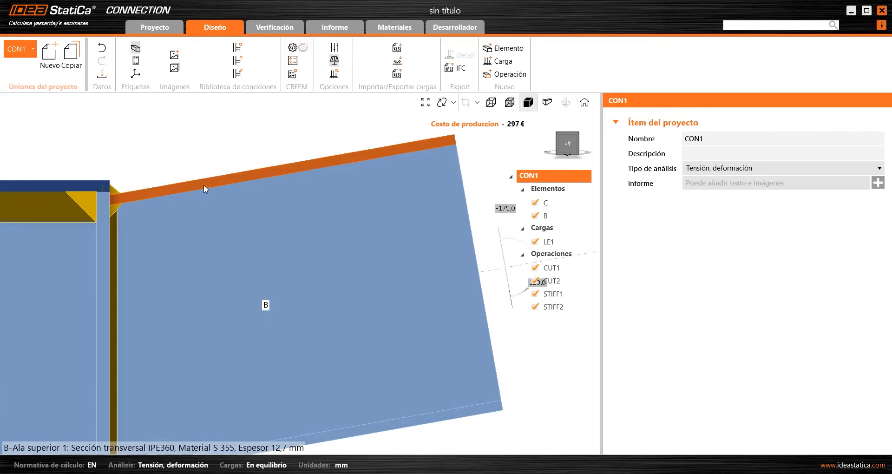
pyautogui.scroll(-2, 289, 174)
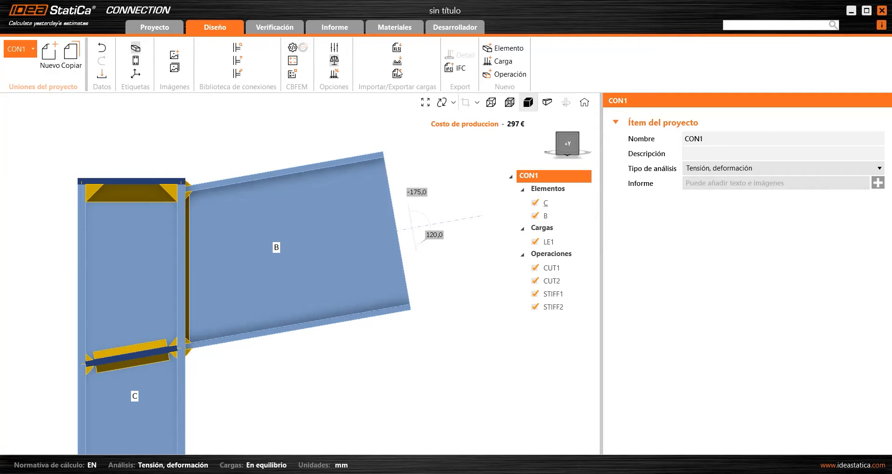
# Step: Review the overstrength factor in the Autodesign weld sizing settings, then close the settings without saving
pyautogui.click(334, 47)
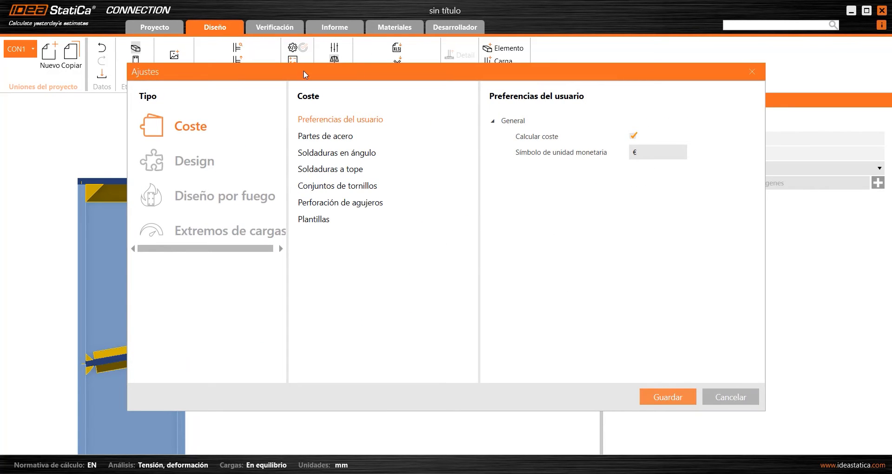
pyautogui.click(200, 168)
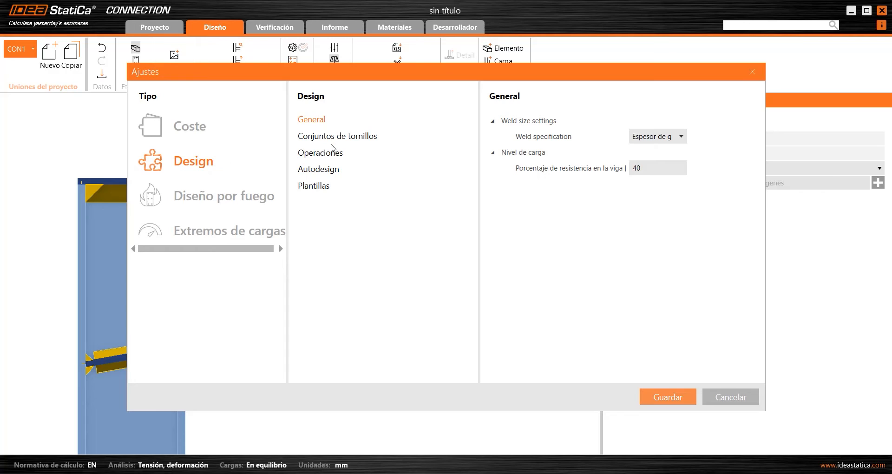
pyautogui.click(329, 173)
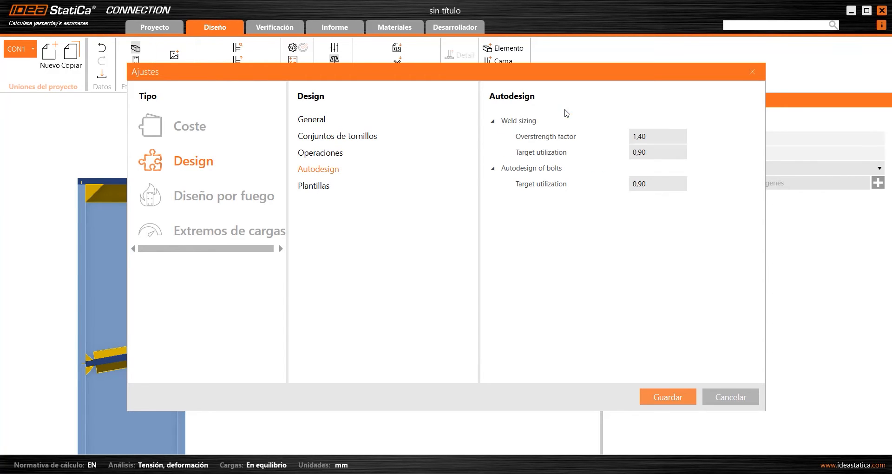
pyautogui.click(563, 136)
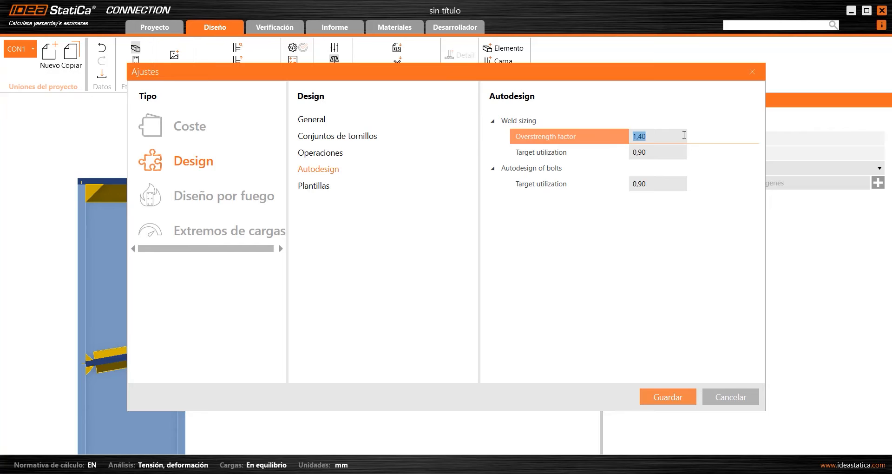
pyautogui.click(752, 72)
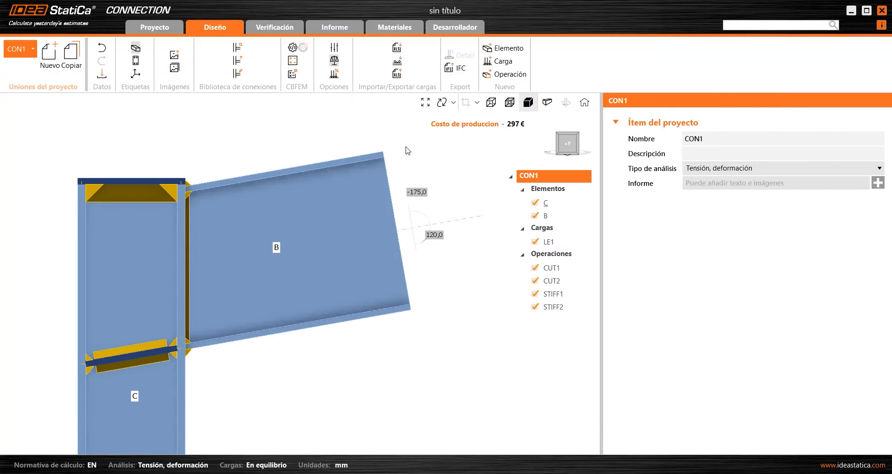
# Step: Recalculate the connection with the over-strength welds and return the joint to an isometric view
pyautogui.scroll(-2, 340, 165)
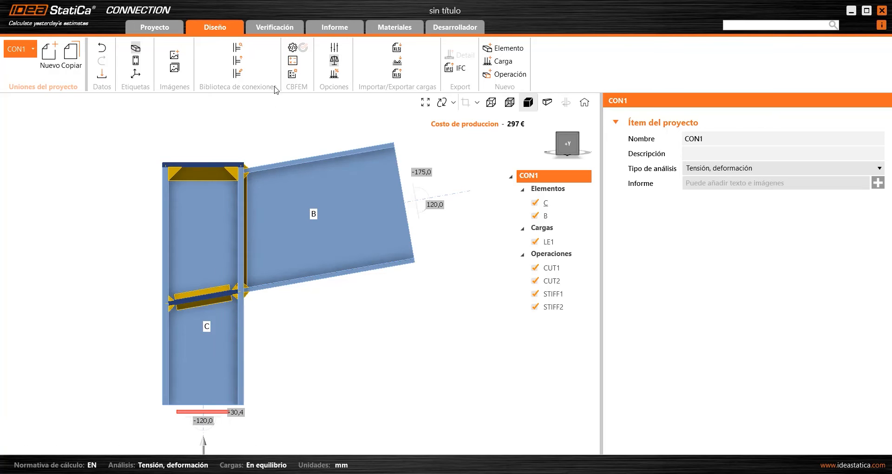
pyautogui.click(290, 57)
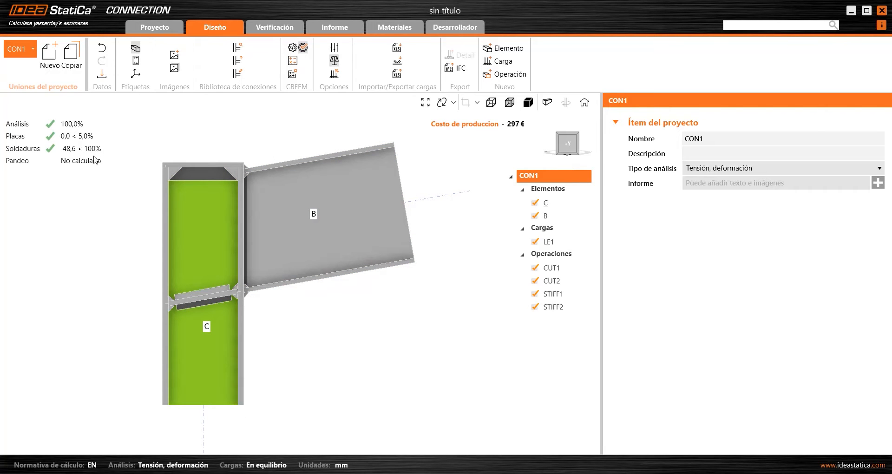
pyautogui.click(578, 136)
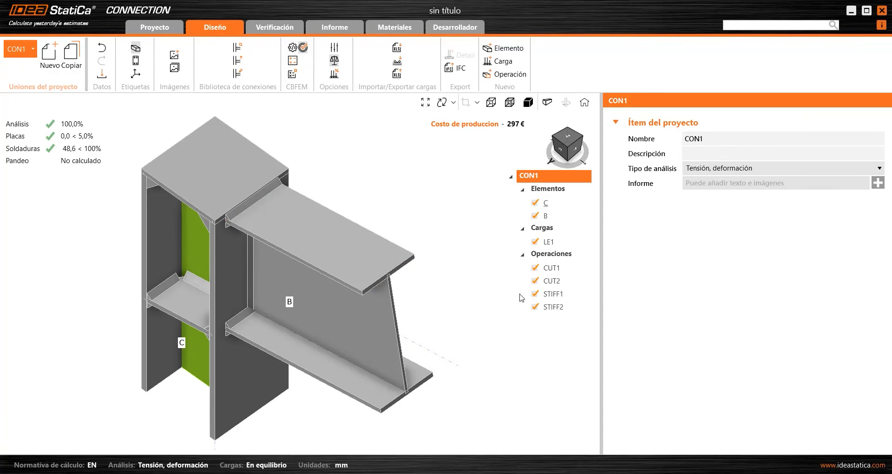
# Step: Size the welds of all operations to capacity estimation and recalculate the connection
pyautogui.click(560, 255)
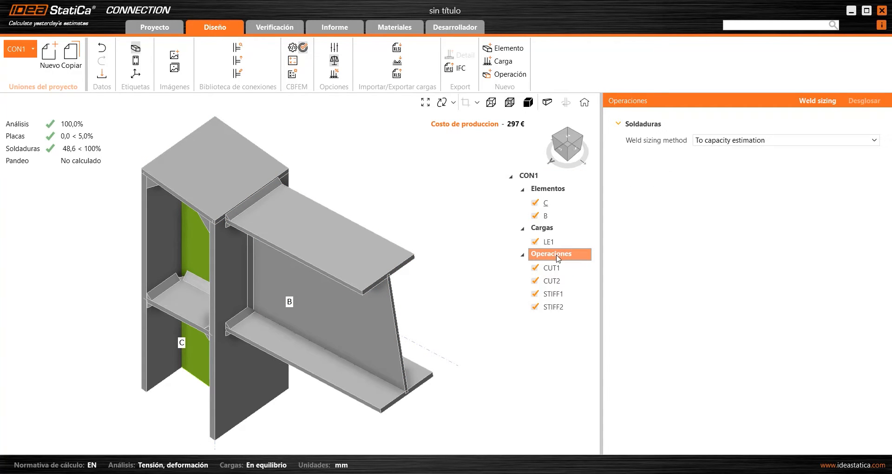
pyautogui.rightClick(558, 256)
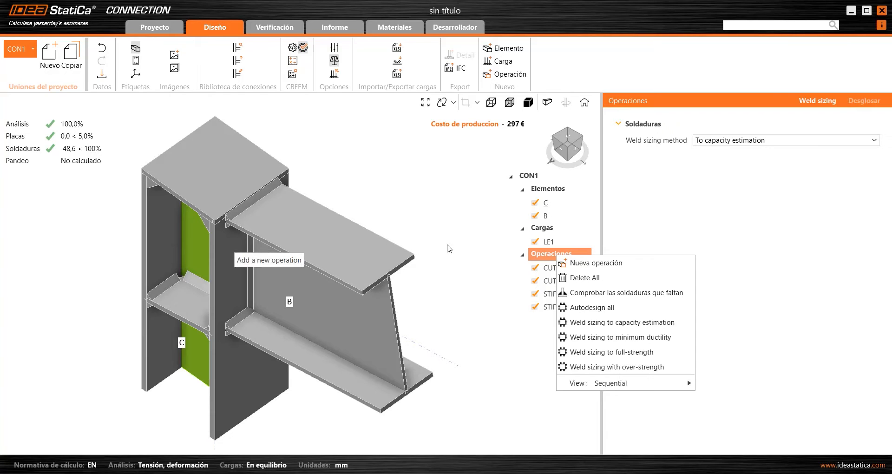
pyautogui.click(588, 327)
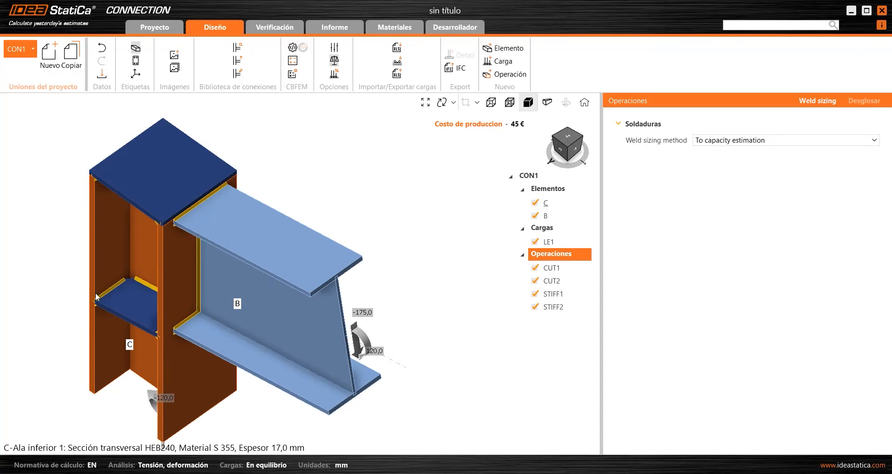
pyautogui.click(297, 59)
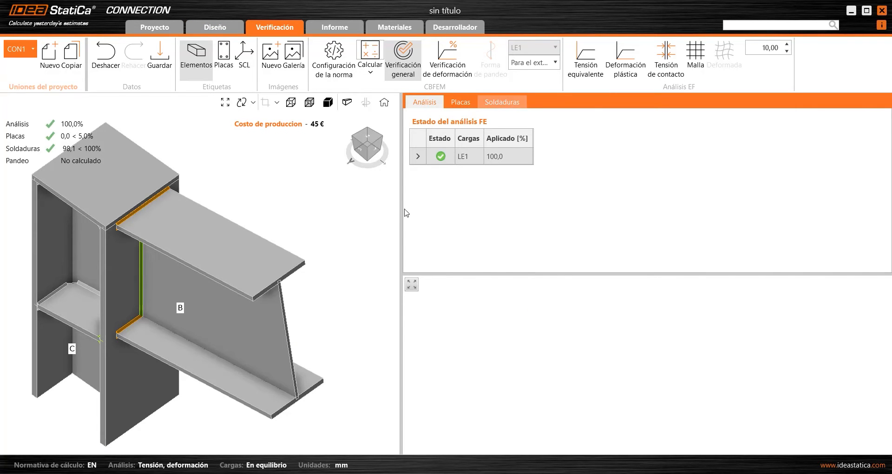
# Step: Review the weld check results of the connection, sorted by Utc in descending order
pyautogui.click(807, 142)
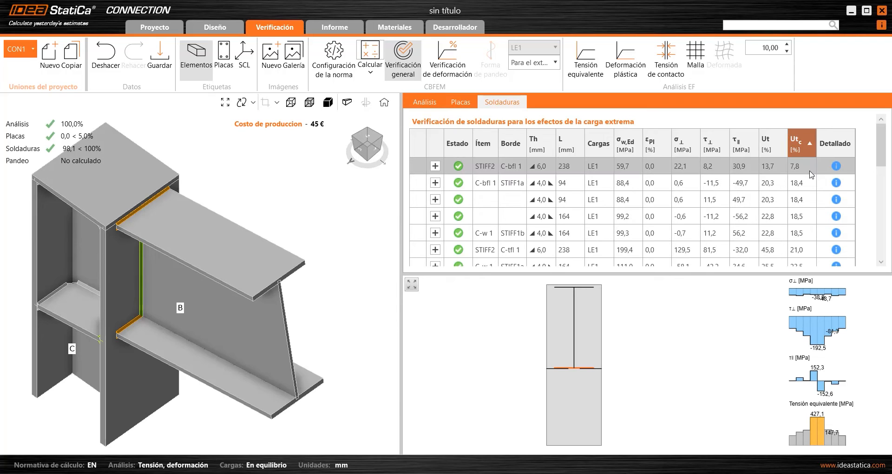
pyautogui.click(805, 168)
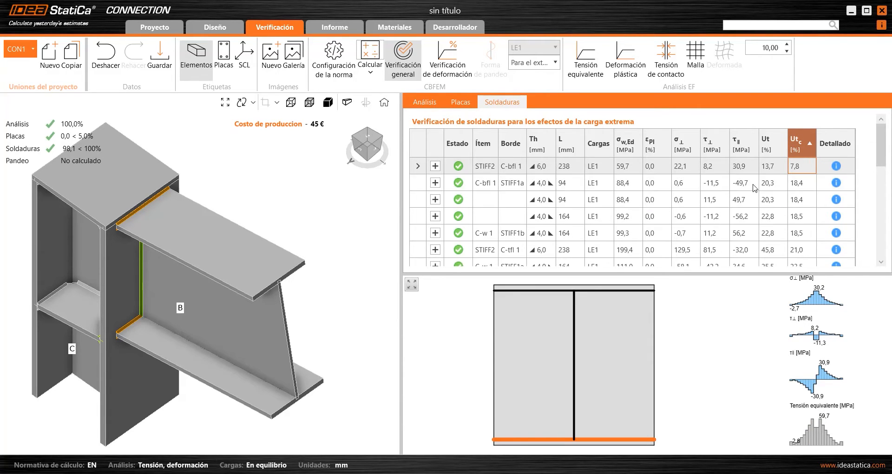
pyautogui.click(802, 143)
pyautogui.scroll(-1, 800, 178)
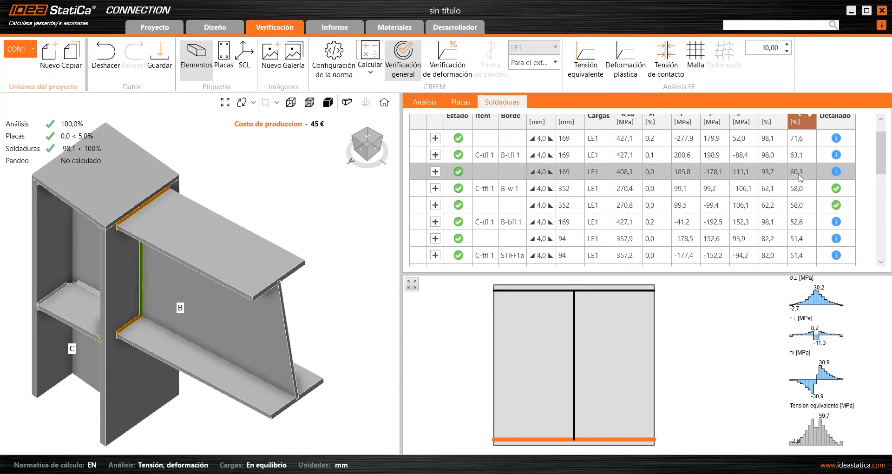
pyautogui.scroll(1, 799, 174)
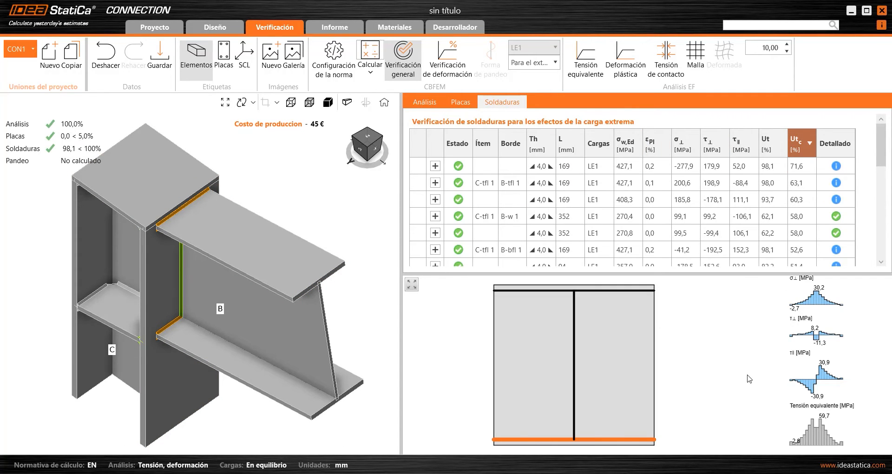
# Step: Inspect the checked welds between beam B and column C up close and from the +Y side
pyautogui.moveTo(200, 171); pyautogui.dragTo(228, 161, button='middle')
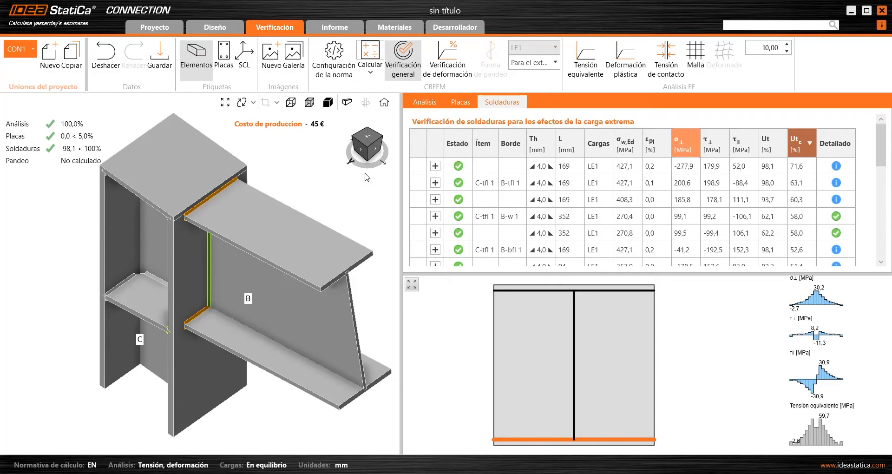
pyautogui.moveTo(218, 189); pyautogui.dragTo(203, 184, button='middle')
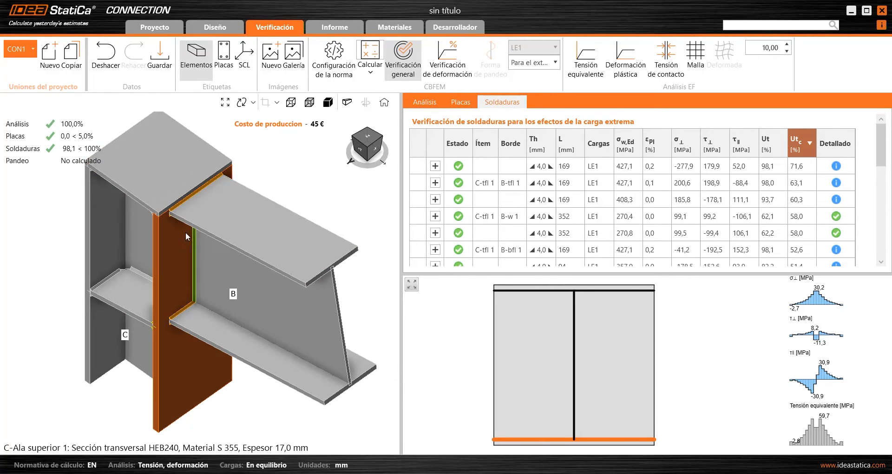
pyautogui.scroll(5, 201, 198)
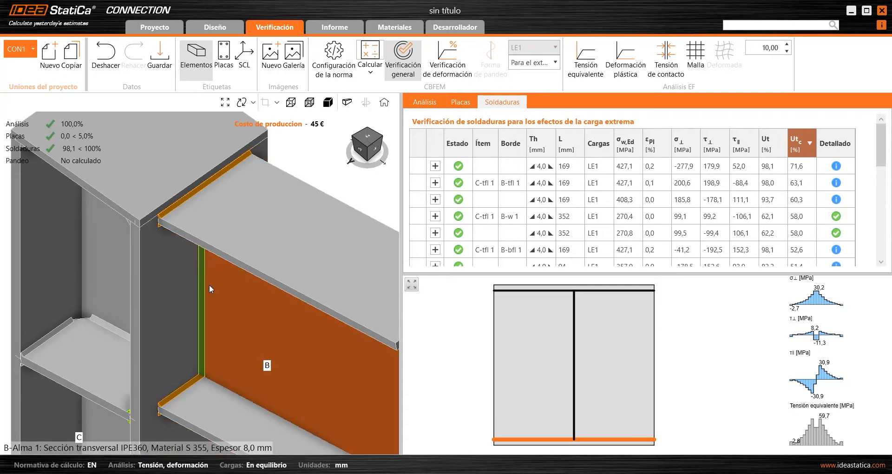
pyautogui.scroll(-5, 209, 284)
pyautogui.click(369, 153)
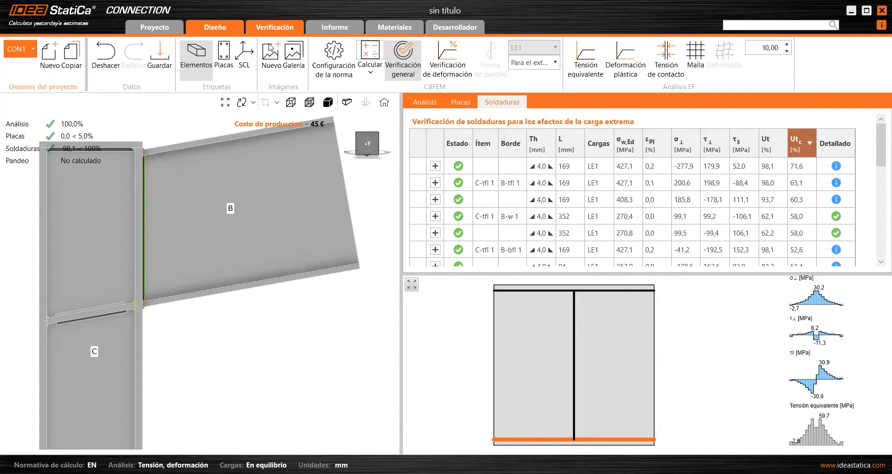
# Step: Return to the design view of the operations, then begin a new project and discard the unsaved changes
pyautogui.click(576, 256)
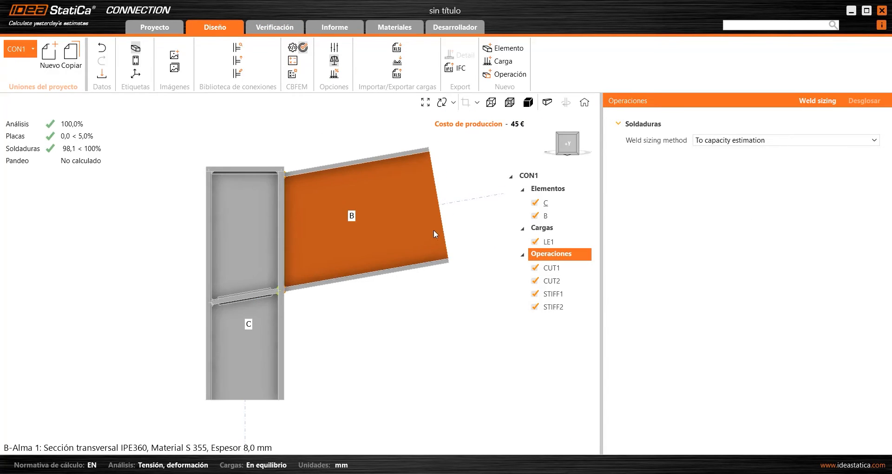
pyautogui.click(154, 29)
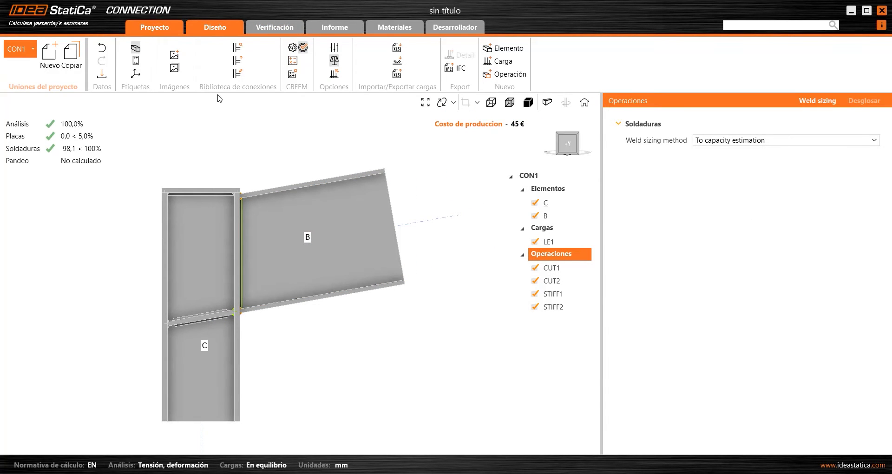
pyautogui.click(32, 92)
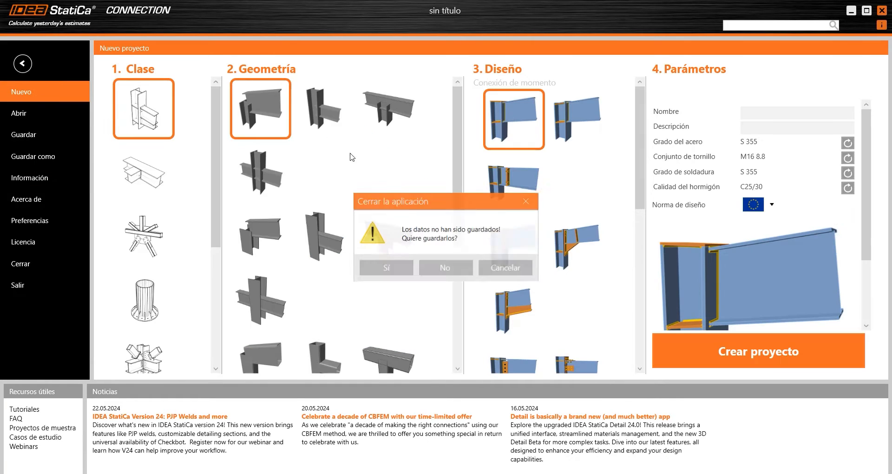
pyautogui.click(444, 269)
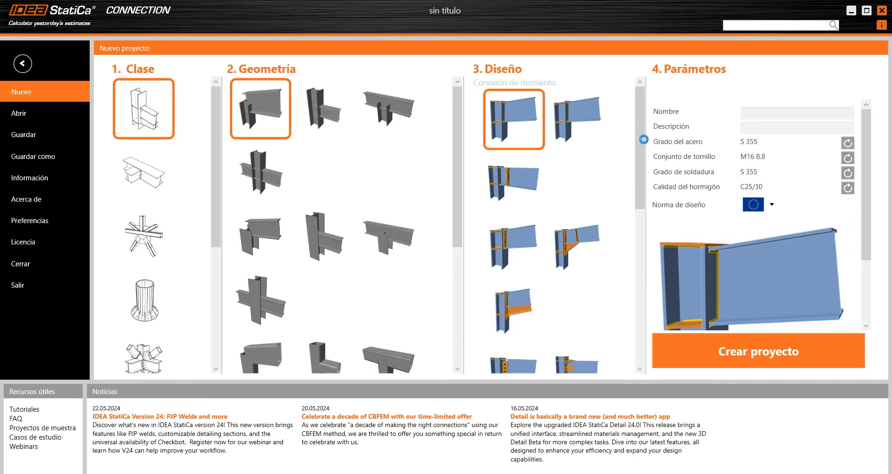
# Step: Create a new project from the shear connection design with a fin plate fastened by two bolts
pyautogui.scroll(-10, 571, 209)
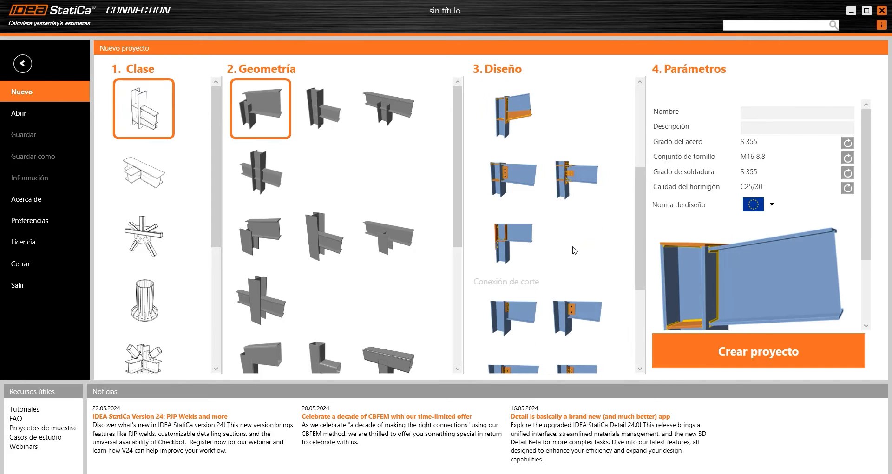
pyautogui.click(574, 186)
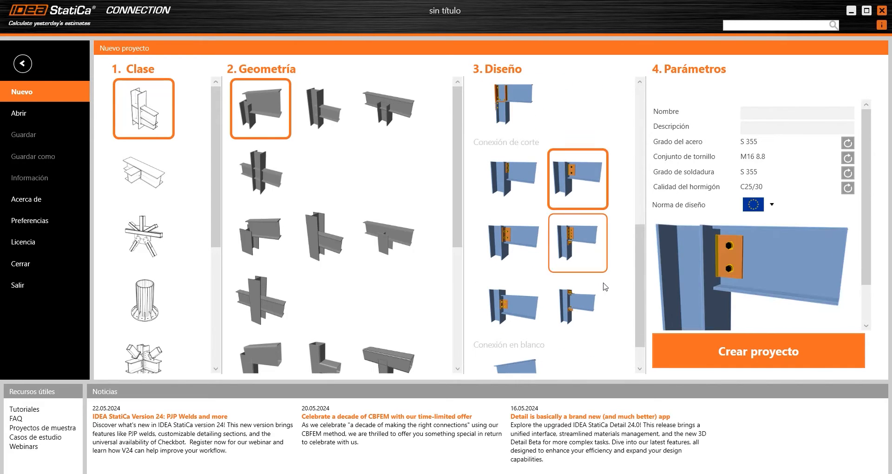
pyautogui.click(794, 361)
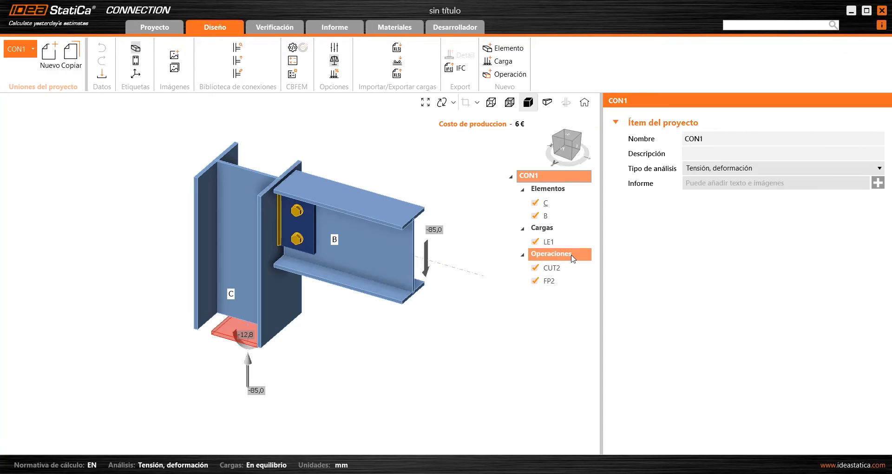
# Step: Check the autodesign options of the operations and of fin plate FP2, then calculate the connection
pyautogui.rightClick(576, 256)
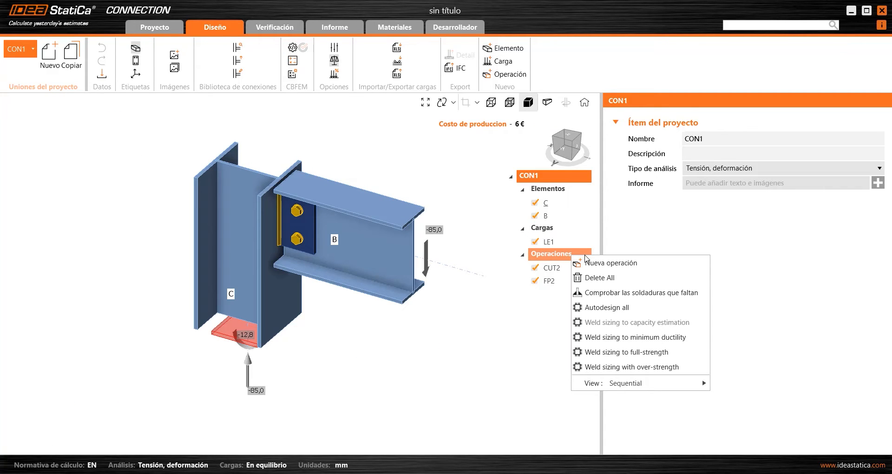
pyautogui.click(539, 300)
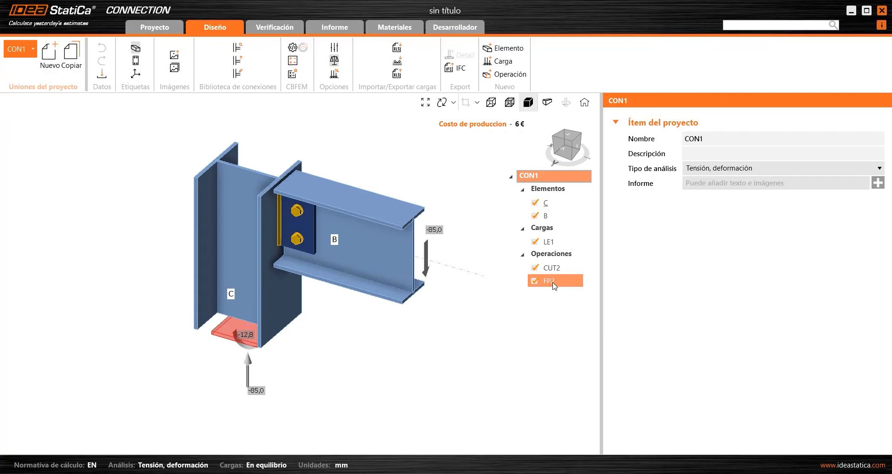
pyautogui.rightClick(554, 282)
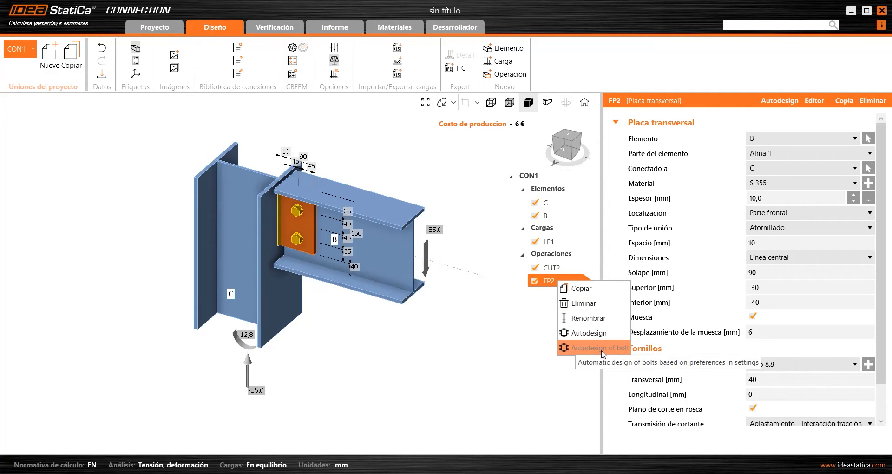
pyautogui.click(430, 165)
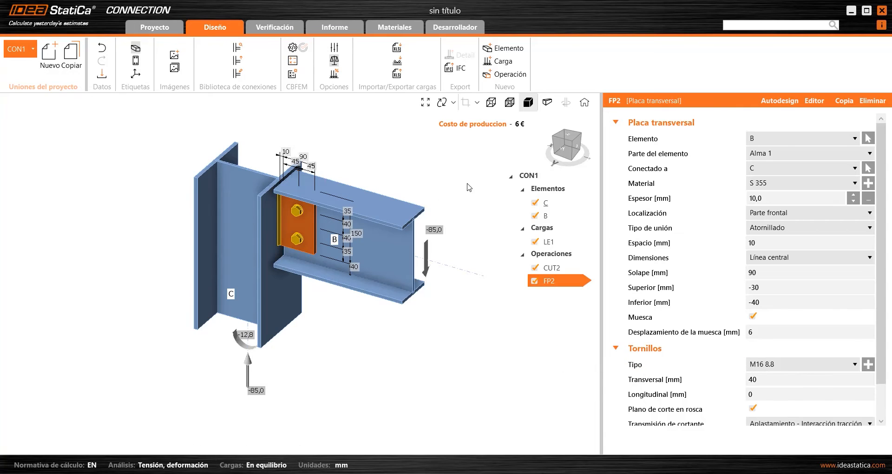
pyautogui.moveTo(439, 154); pyautogui.dragTo(413, 169, button='middle')
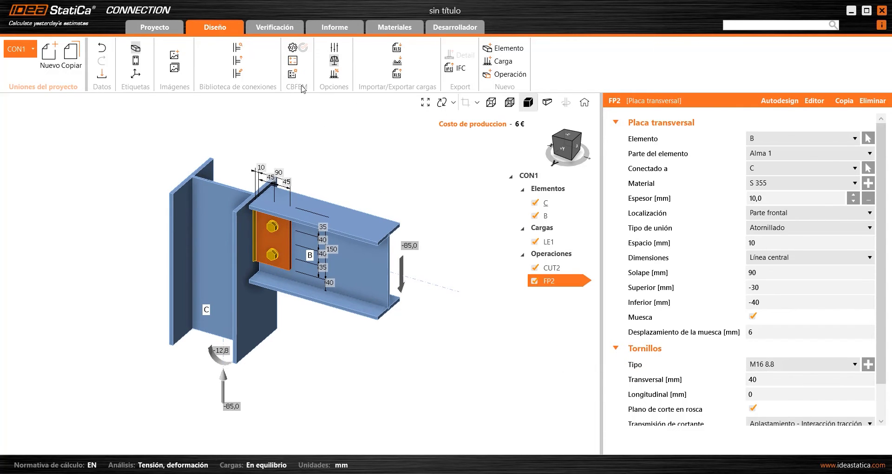
pyautogui.click(292, 60)
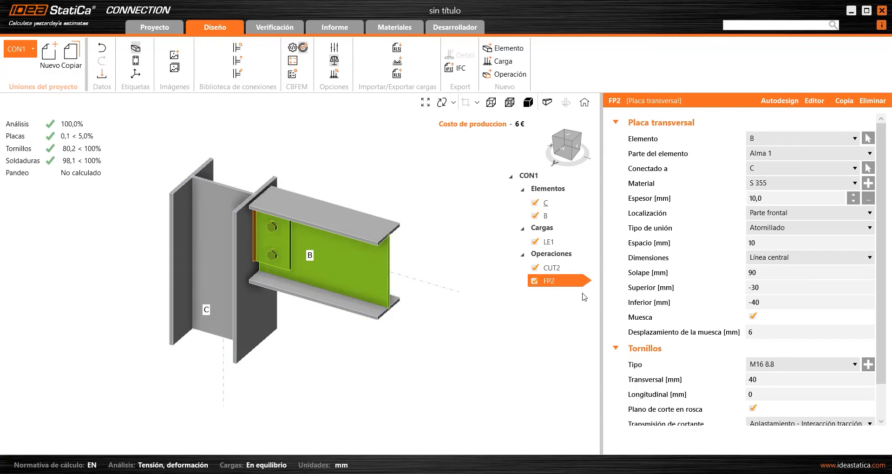
# Step: Run the automatic bolt design on fin plate FP2
pyautogui.rightClick(564, 285)
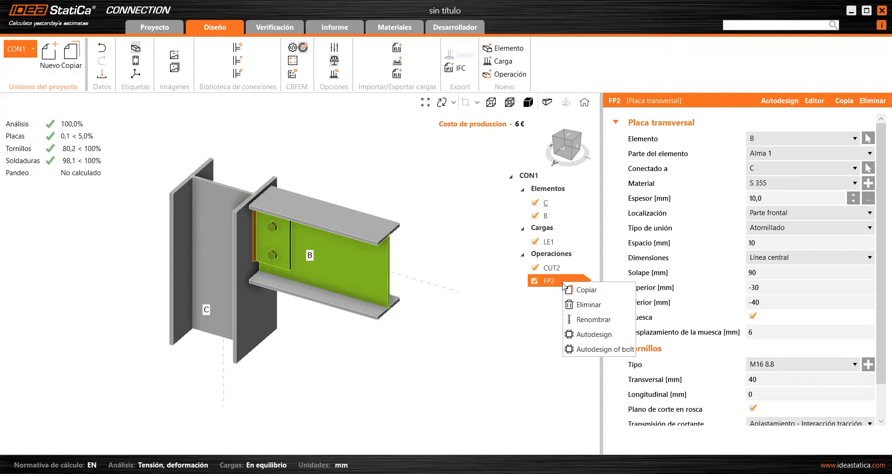
pyautogui.click(601, 349)
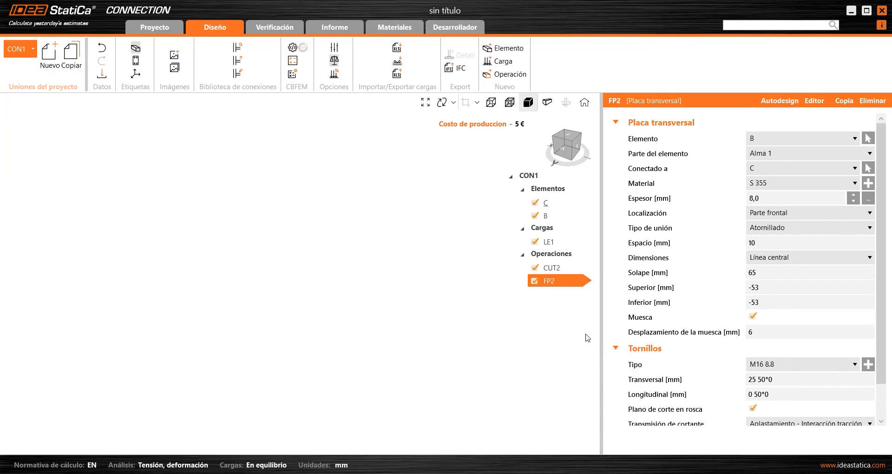
pyautogui.scroll(5, 279, 239)
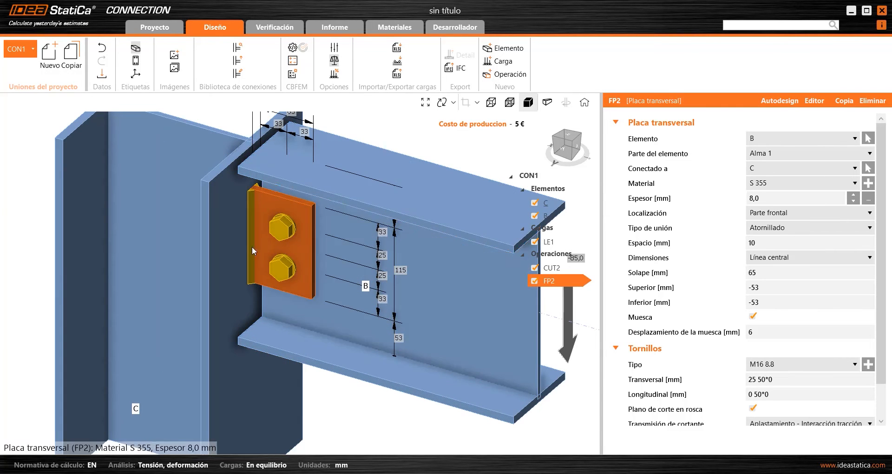
# Step: Review the design settings for autodesign target utilization and bolt assembly spacing distances, then leave them without saving
pyautogui.click(334, 50)
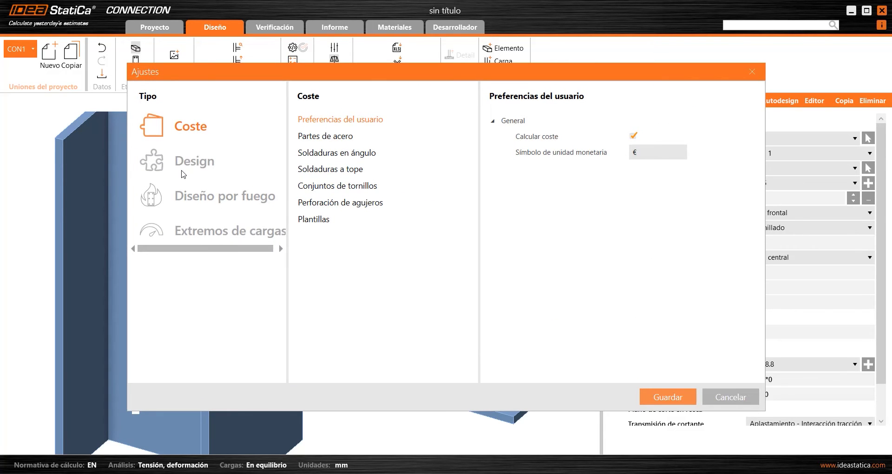
pyautogui.click(194, 162)
pyautogui.click(332, 172)
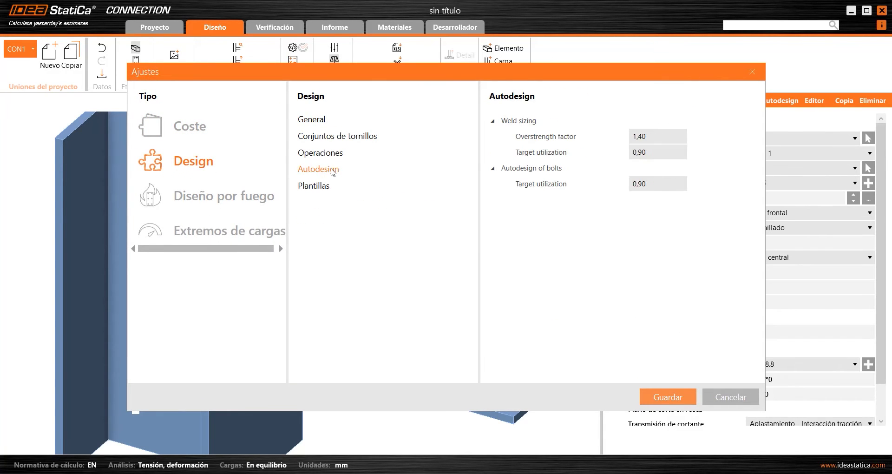
pyautogui.moveTo(649, 186); pyautogui.dragTo(563, 183)
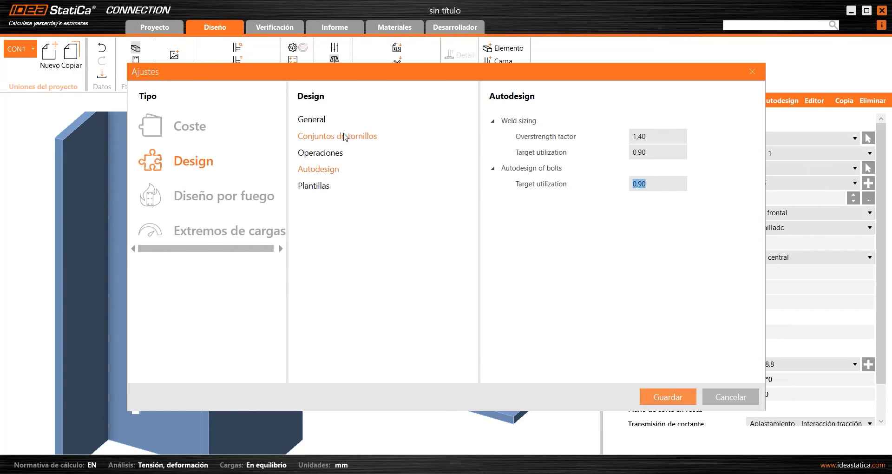
pyautogui.click(327, 137)
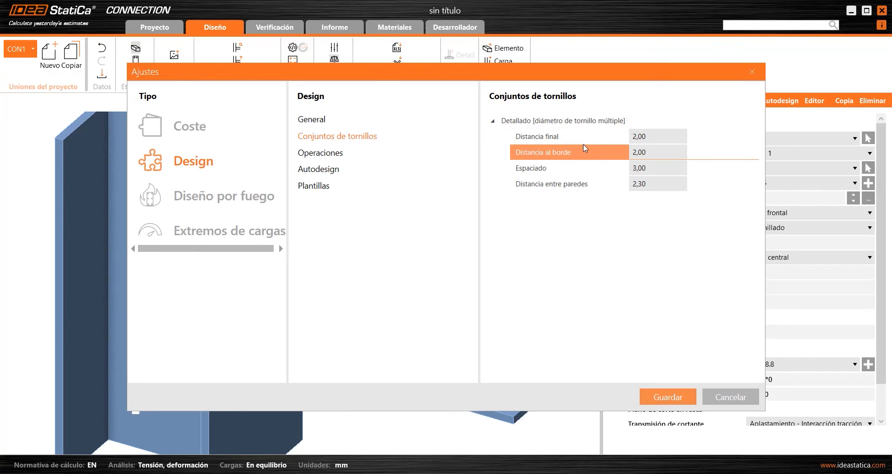
pyautogui.click(563, 136)
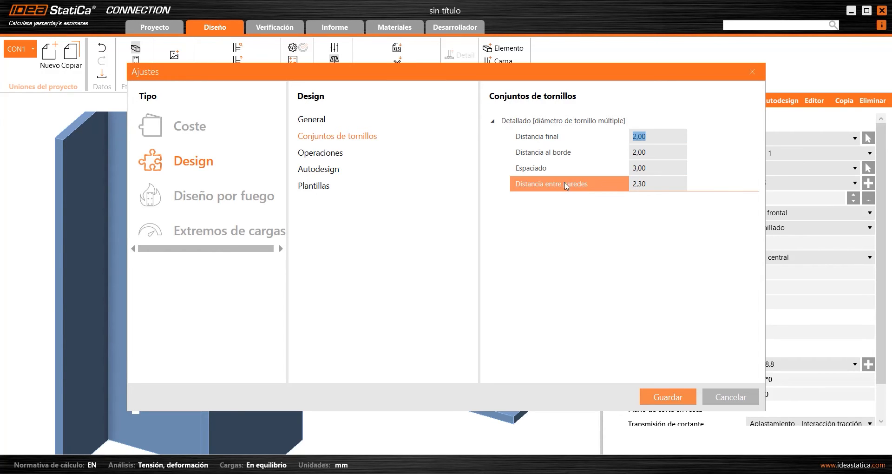
pyautogui.click(752, 72)
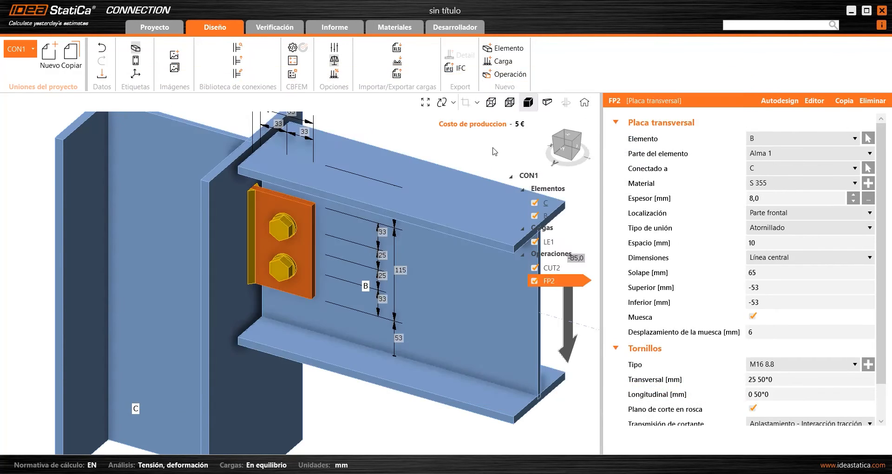
# Step: Inspect the autodesigned fin plate from the +Y side, recalculate the connection and view the checked model in 3D
pyautogui.moveTo(425, 173); pyautogui.dragTo(390, 169, button='middle')
pyautogui.click(565, 152)
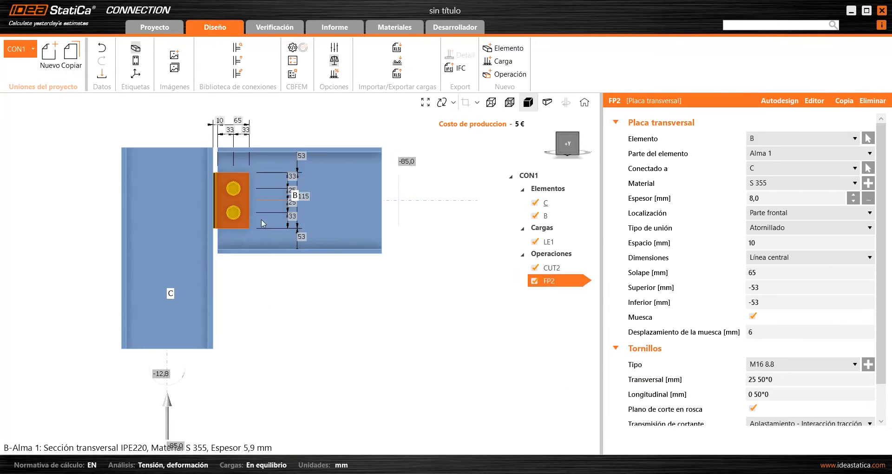
pyautogui.scroll(3, 241, 183)
pyautogui.scroll(-2, 232, 177)
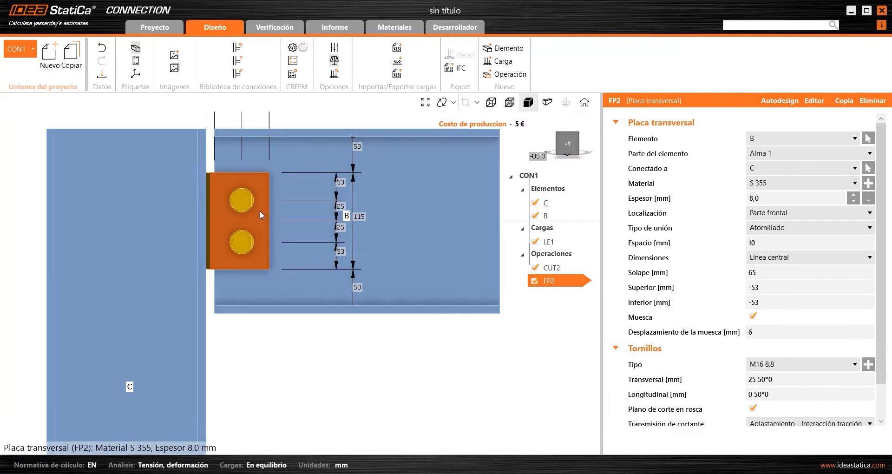
pyautogui.scroll(-2, 261, 214)
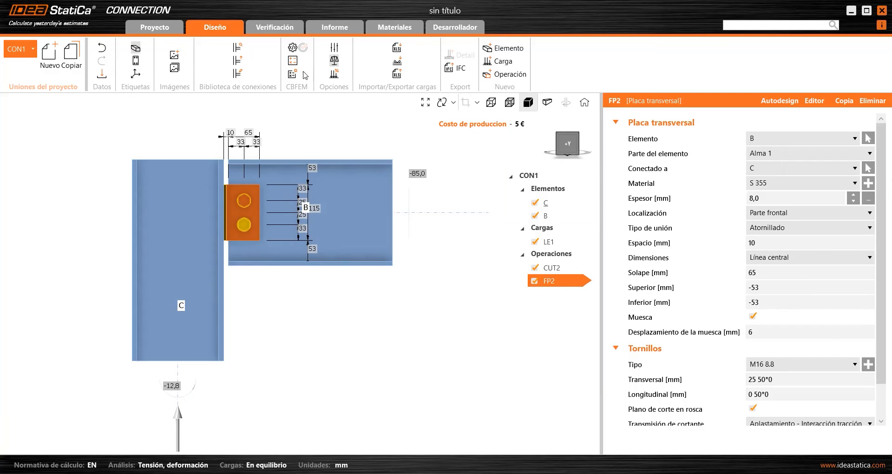
pyautogui.click(292, 60)
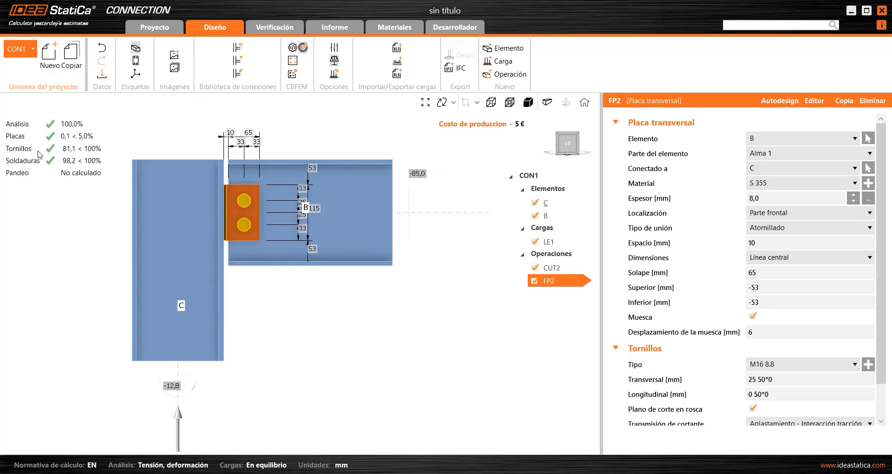
pyautogui.click(578, 137)
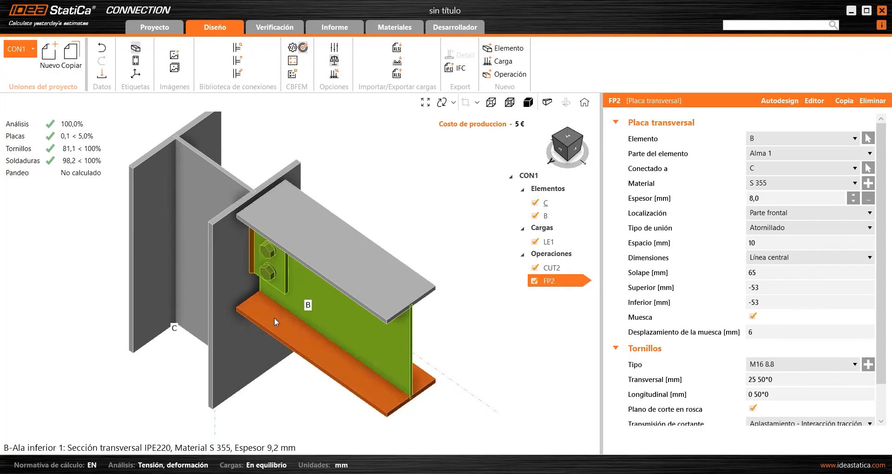
pyautogui.scroll(-3, 334, 247)
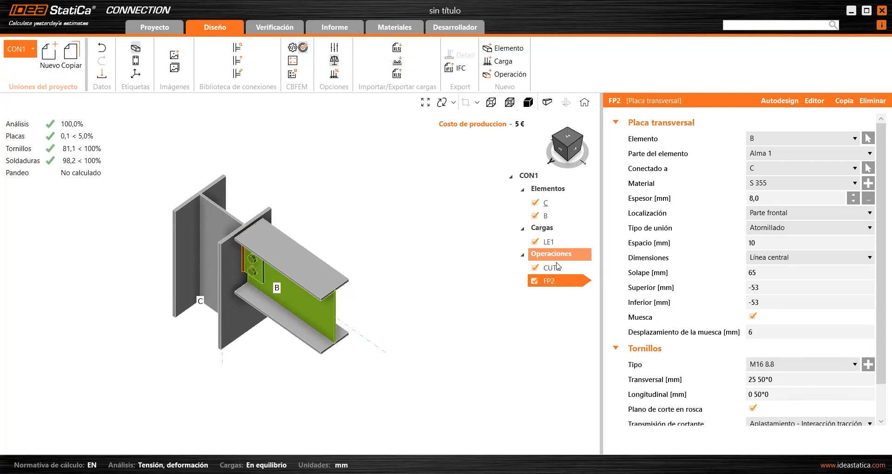
pyautogui.scroll(3, 265, 260)
pyautogui.scroll(-3, 227, 263)
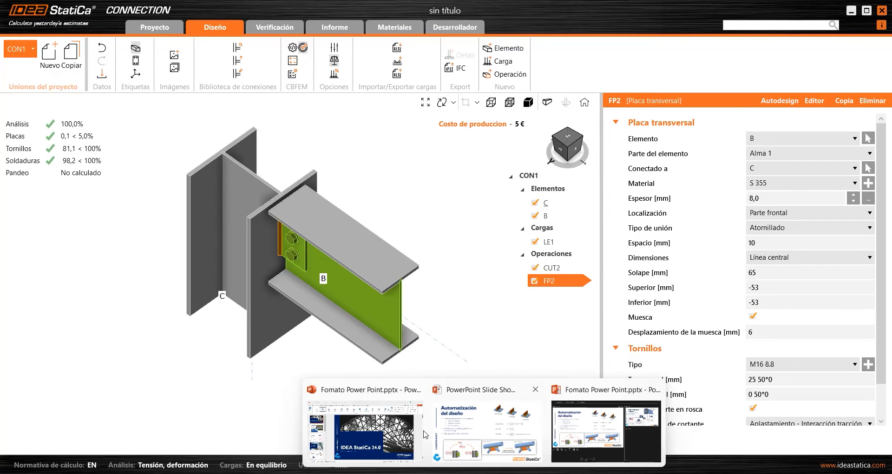
# Step: Switch to the PowerPoint slide show and advance to the slide "Mayor alcance en el diseño"
pyautogui.click(622, 428)
pyautogui.press('Right')
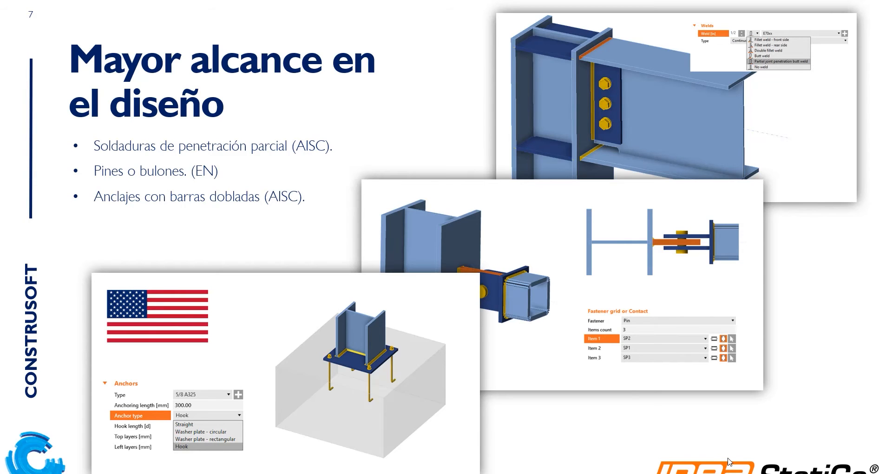
# Step: Switch back to IDEA StatiCa Connection with the Prueba.ideaCon project
pyautogui.press('super')
pyautogui.press('super')
pyautogui.press('super')
pyautogui.moveTo(535, 473)
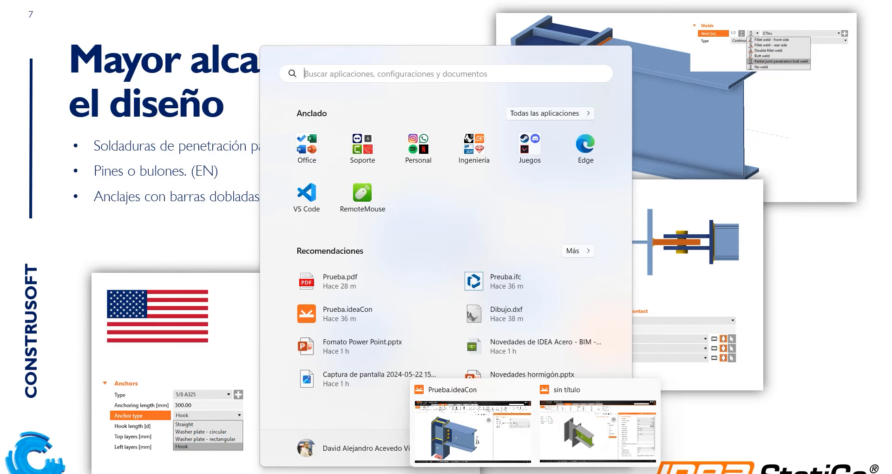
pyautogui.click(508, 437)
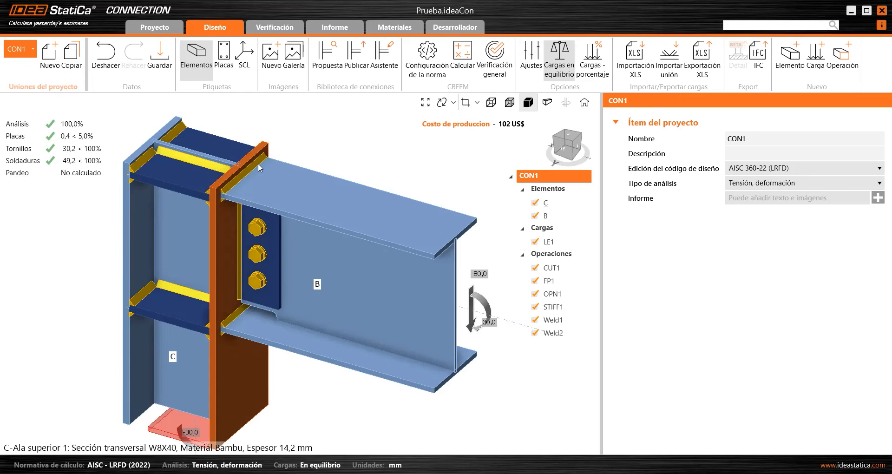
# Step: Change Weld1 on beam B's upper flange to a partial joint penetration butt weld and compare it with Weld2
pyautogui.scroll(3, 260, 163)
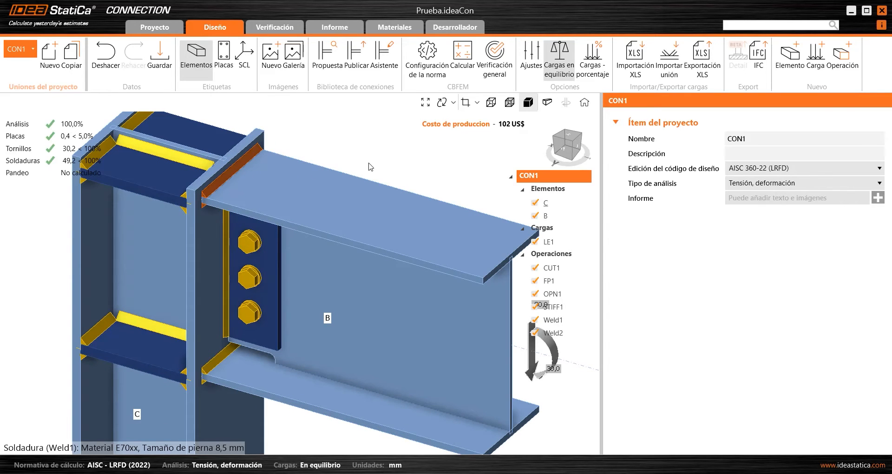
pyautogui.click(370, 166)
pyautogui.click(729, 267)
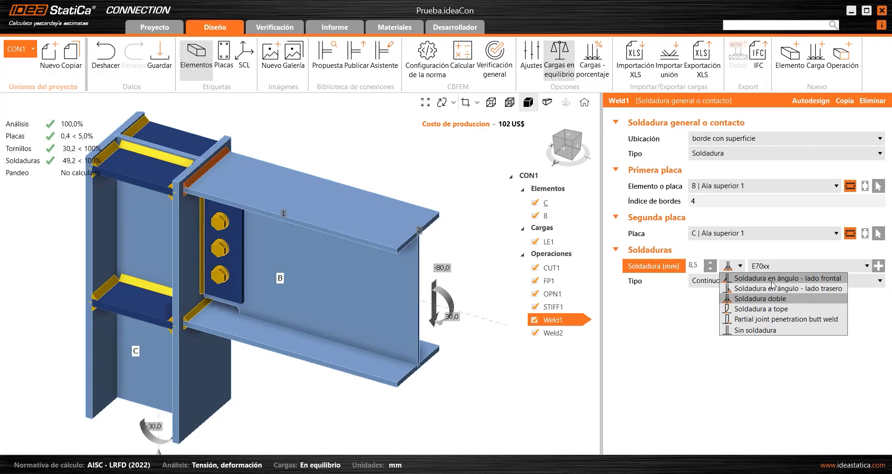
pyautogui.click(745, 320)
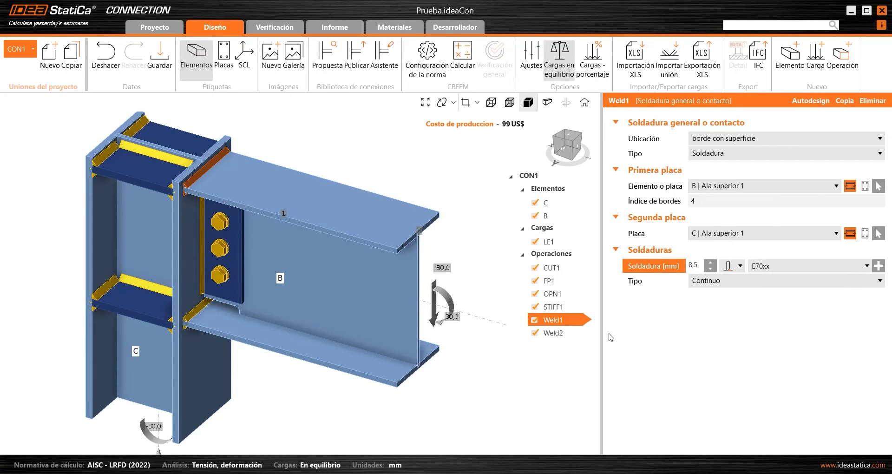
pyautogui.click(201, 309)
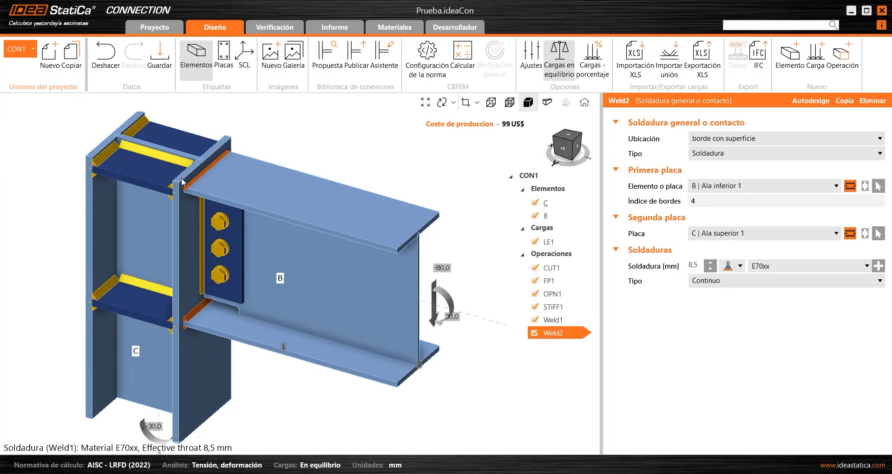
pyautogui.click(195, 185)
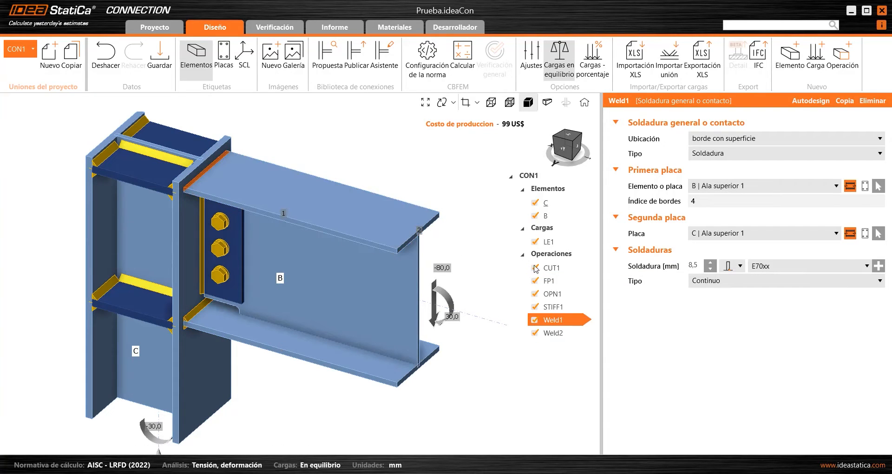
# Step: Enable the check "Resistencia del metal base en la cara de fusión" in the code setup and accept it
pyautogui.scroll(-3, 315, 182)
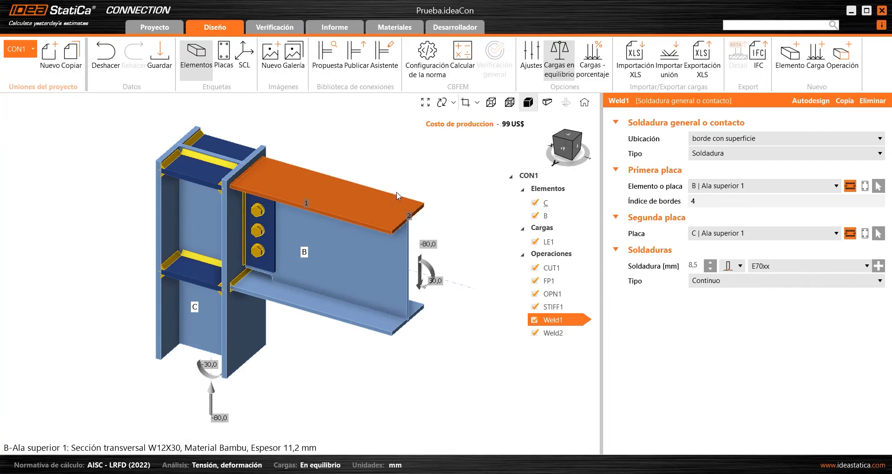
pyautogui.moveTo(317, 182); pyautogui.dragTo(304, 194, button='middle')
pyautogui.click(415, 73)
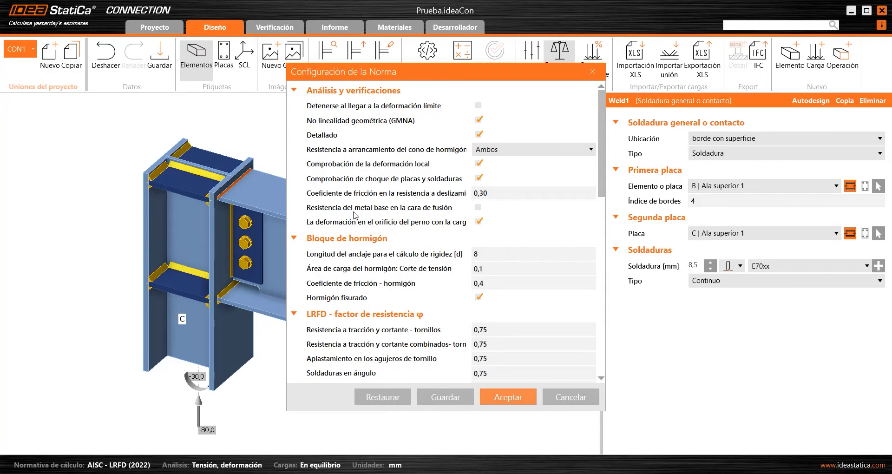
pyautogui.click(478, 207)
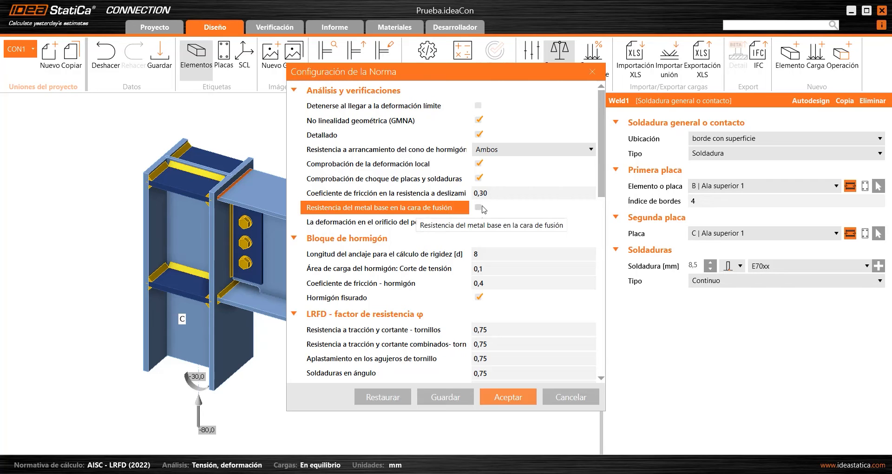
pyautogui.click(534, 396)
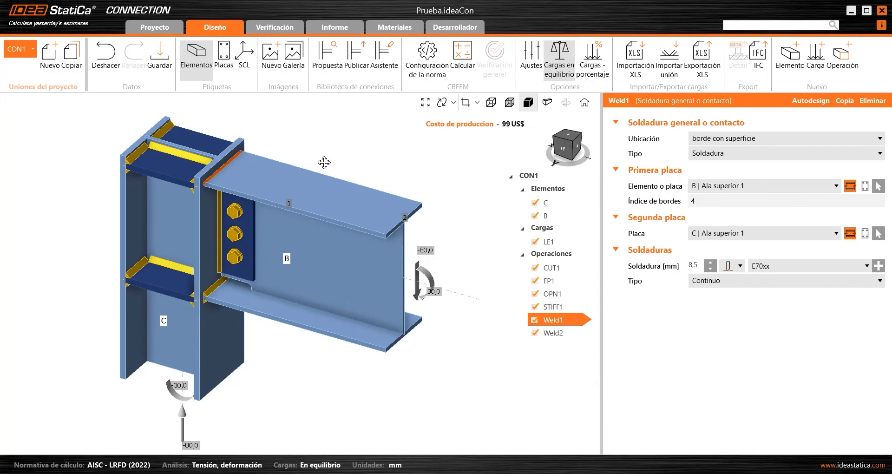
# Step: Calculate the connection and expand the detailed weld check between the column flange C-tfl 1 and beam flange B-tfl 1
pyautogui.click(455, 61)
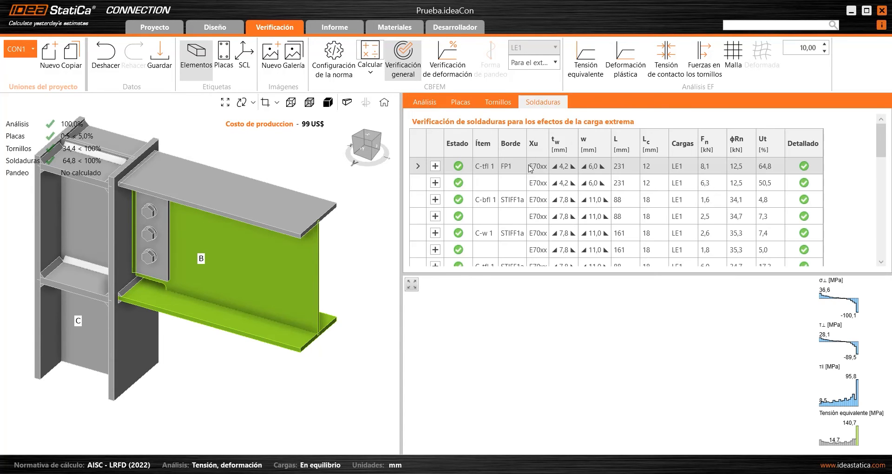
pyautogui.click(500, 183)
pyautogui.scroll(-2, 508, 191)
pyautogui.scroll(-5, 516, 193)
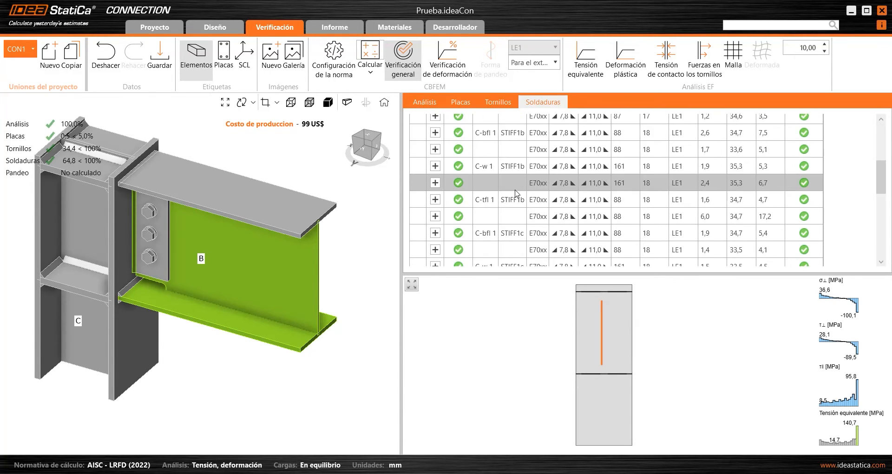
pyautogui.click(533, 141)
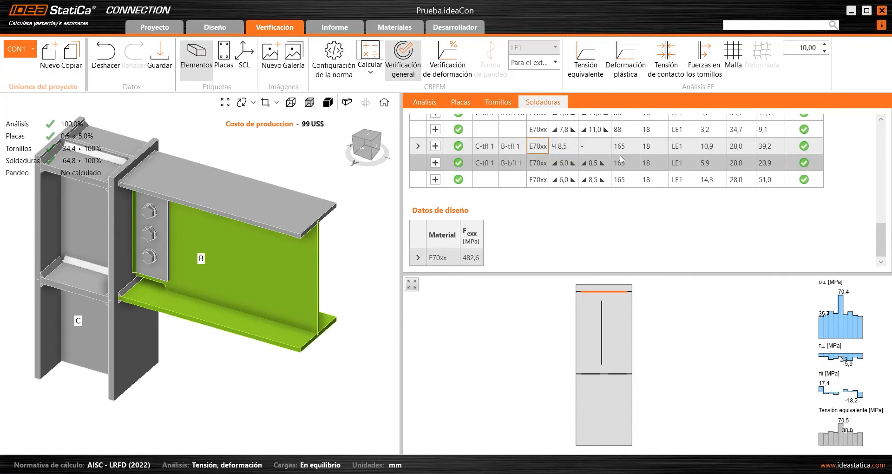
pyautogui.click(436, 146)
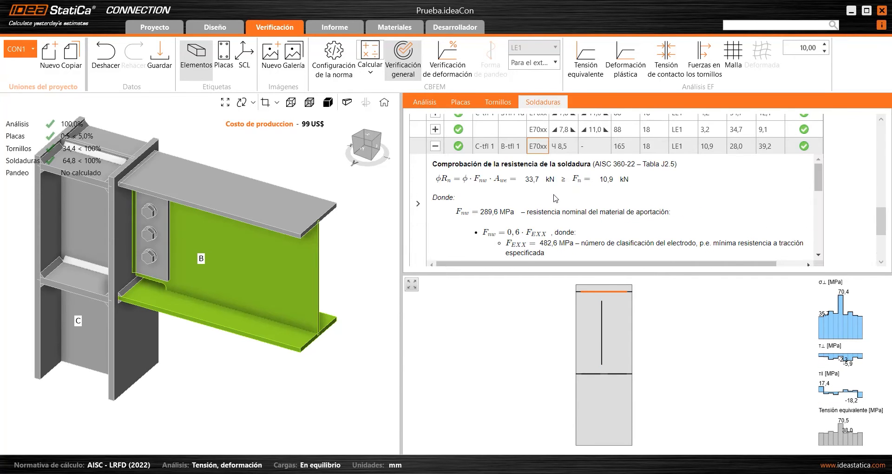
# Step: Open the B-tfl 1 weld check in a print preview, review the weld and base metal resistance formulas, and close it
pyautogui.rightClick(597, 210)
pyautogui.click(605, 208)
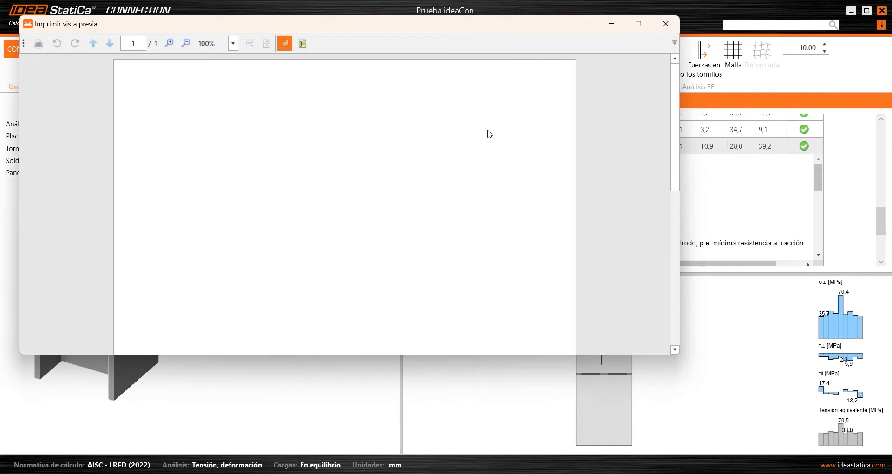
pyautogui.rightClick(594, 198)
pyautogui.click(597, 162)
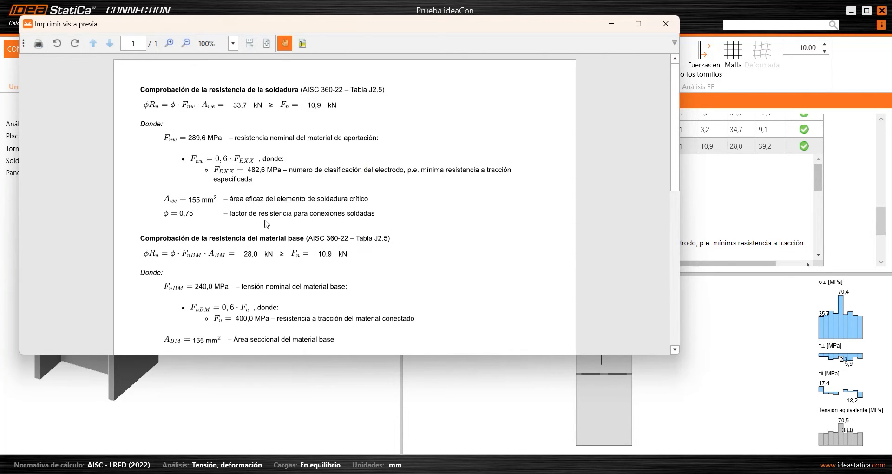
pyautogui.scroll(-3, 254, 212)
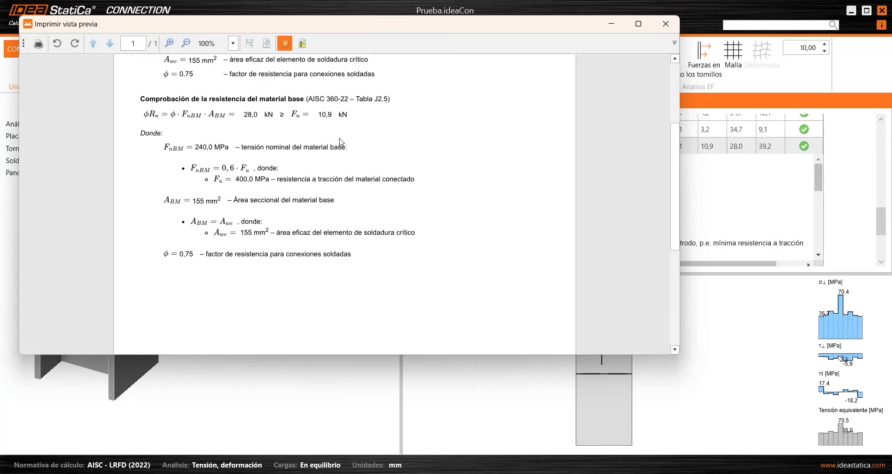
pyautogui.scroll(3, 363, 219)
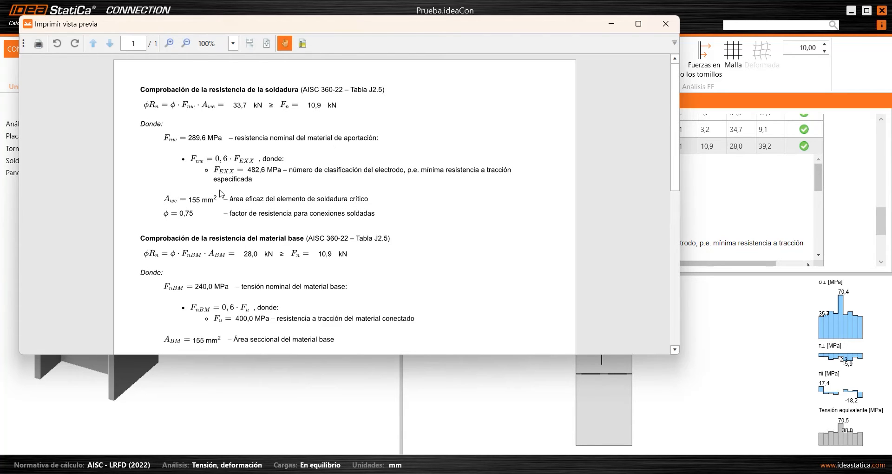
pyautogui.click(665, 24)
# Step: Widen the 3D view beside the weld results and recentre the checked connection
pyautogui.scroll(-2, 260, 166)
pyautogui.moveTo(258, 163); pyautogui.dragTo(310, 205, button='middle')
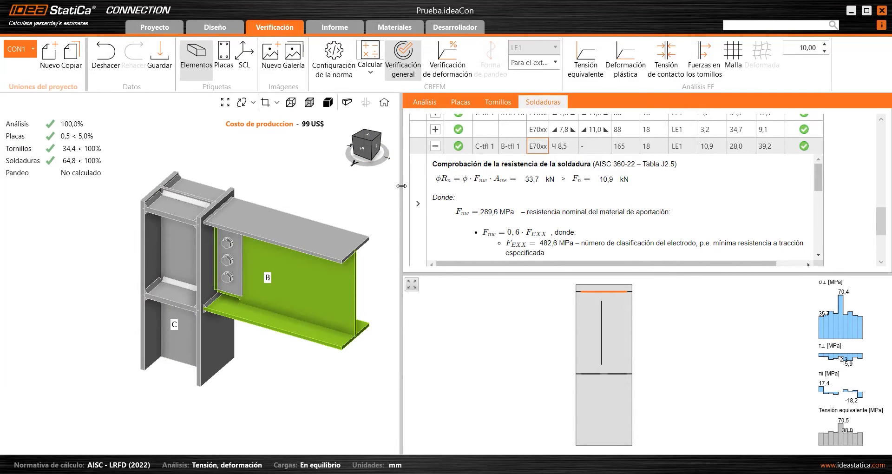
pyautogui.moveTo(401, 187); pyautogui.dragTo(497, 199)
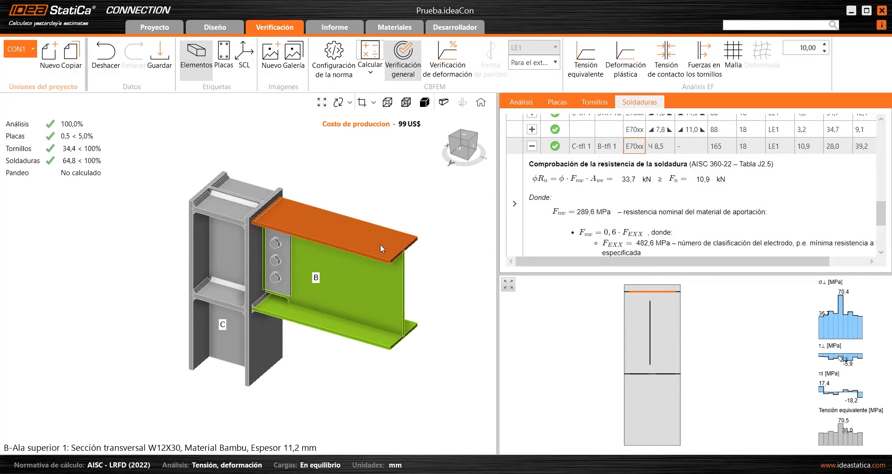
pyautogui.moveTo(381, 247); pyautogui.dragTo(337, 243, button='middle')
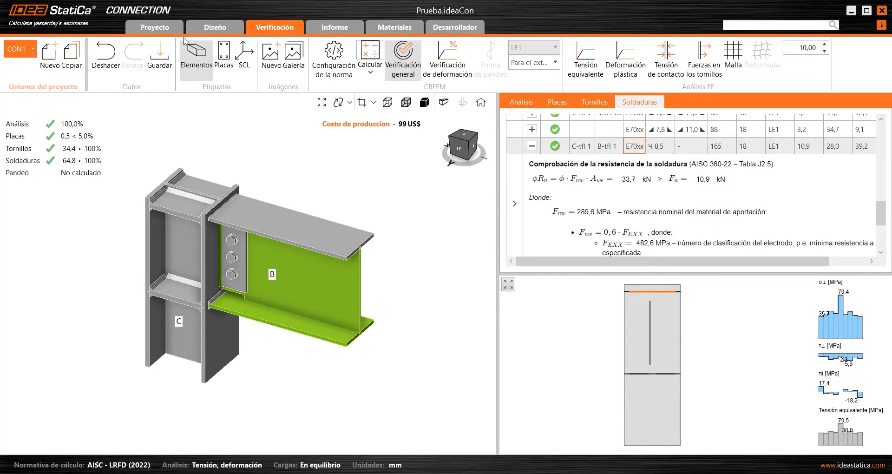
# Step: Discard the changes to Prueba.ideaCon and create a new project from the first moment base plate design, using the AISC code
pyautogui.click(71, 87)
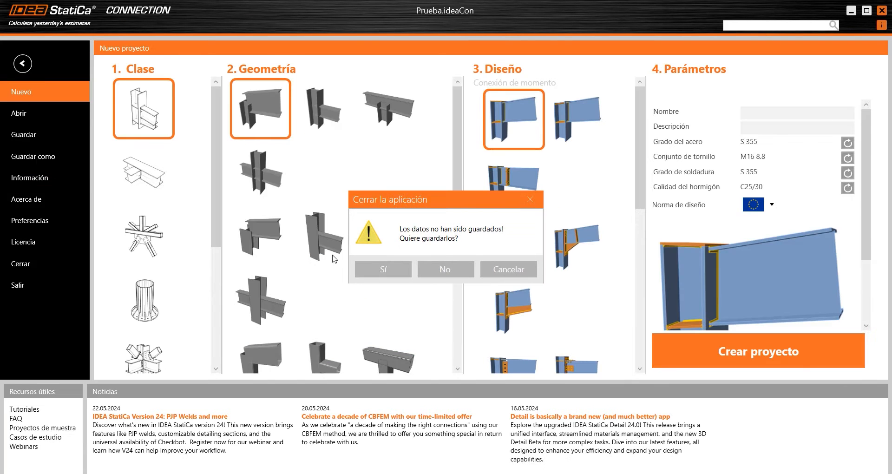
pyautogui.click(443, 270)
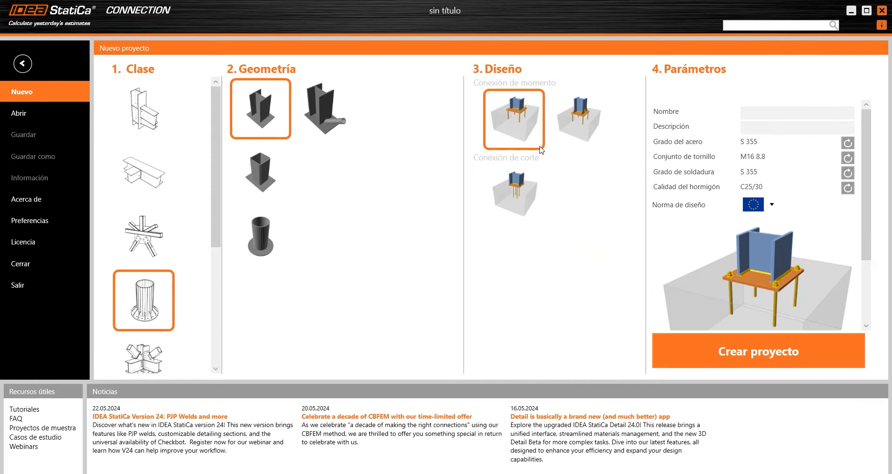
pyautogui.click(772, 205)
pyautogui.click(744, 222)
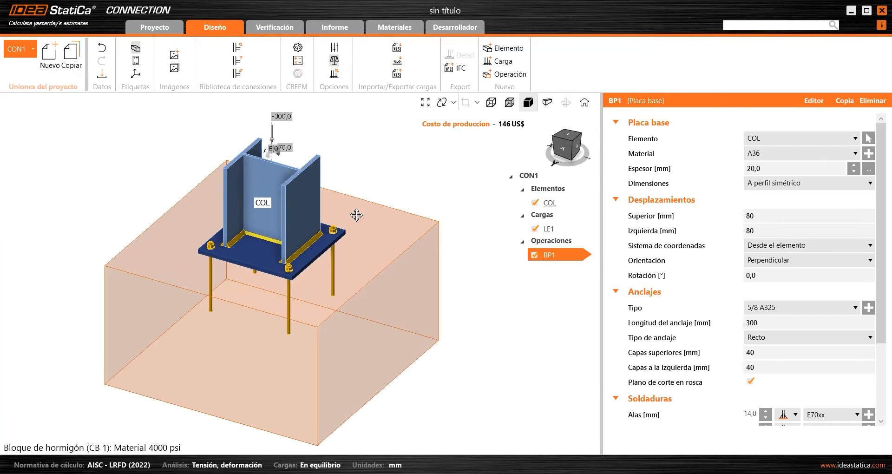
# Step: Try the Arandela circular anchor type on base plate BP1, switch it to Hook and inspect the hooked anchors
pyautogui.scroll(-2, 741, 338)
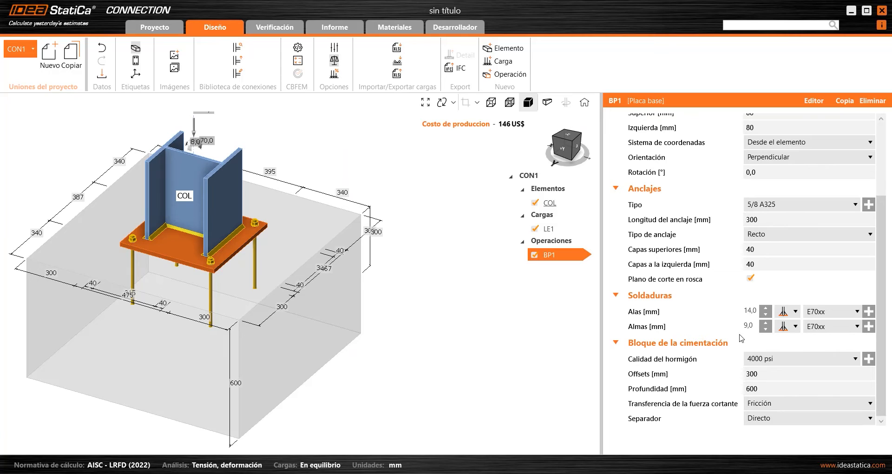
pyautogui.click(784, 238)
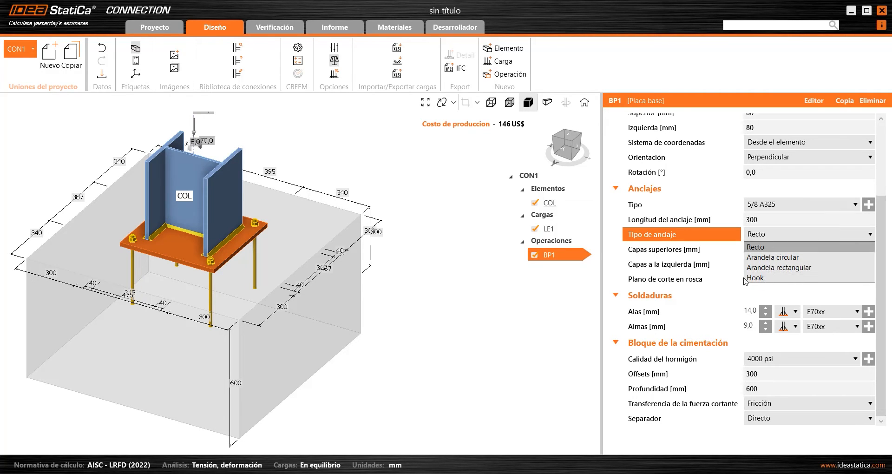
pyautogui.click(773, 258)
pyautogui.click(772, 234)
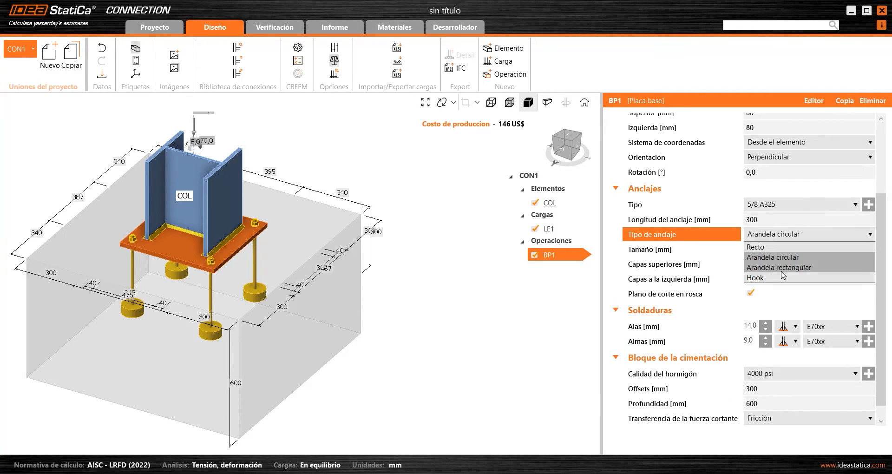
pyautogui.click(764, 278)
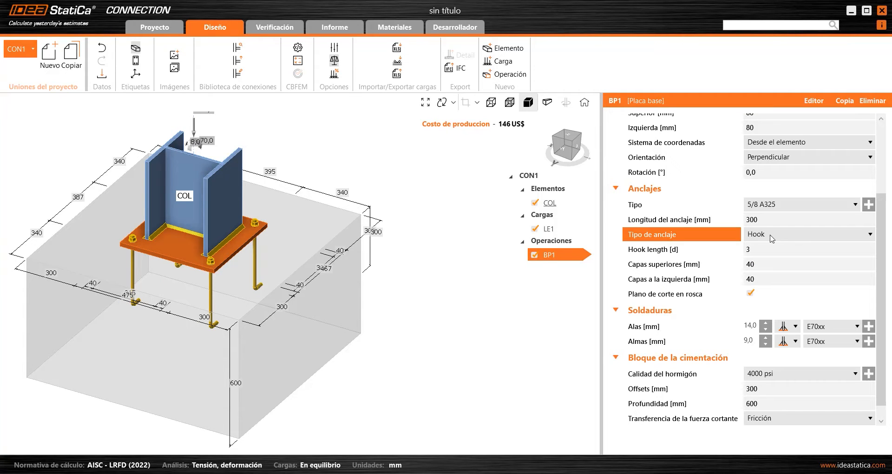
pyautogui.click(771, 238)
pyautogui.scroll(3, 260, 255)
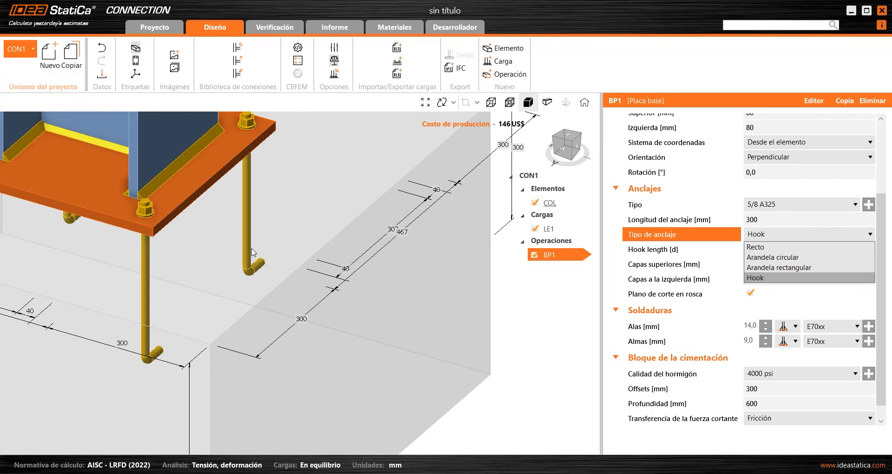
pyautogui.scroll(-3, 261, 254)
pyautogui.click(331, 271)
pyautogui.scroll(-2, 317, 235)
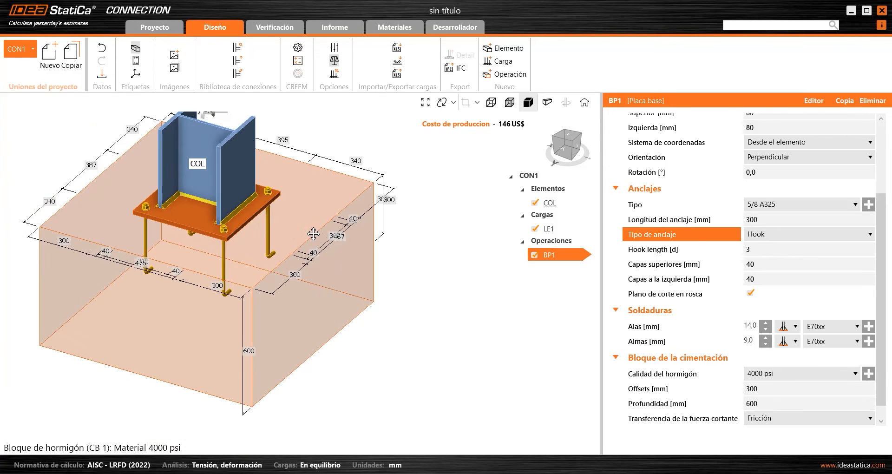
# Step: Set BP1's anchor hook length to 4 d and inspect the longer hooks
pyautogui.moveTo(313, 232); pyautogui.dragTo(355, 235, button='middle')
pyautogui.scroll(4, 361, 229)
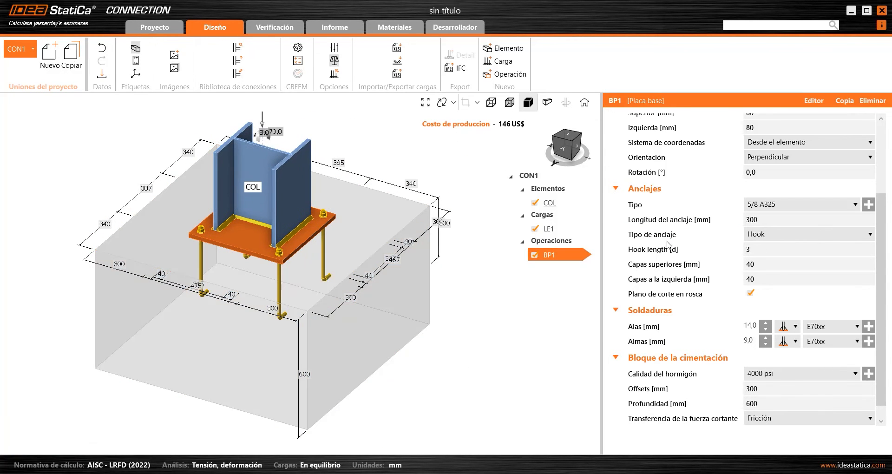
pyautogui.click(770, 249)
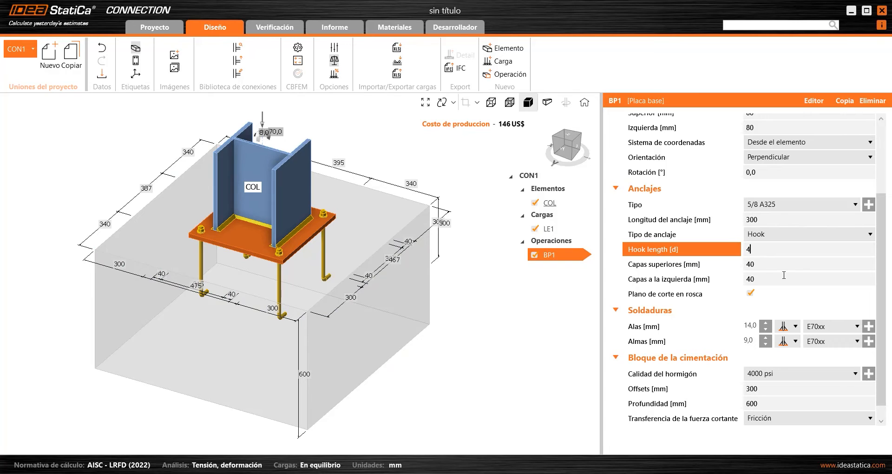
pyautogui.press('Return')
pyautogui.scroll(3, 422, 293)
pyautogui.scroll(-3, 430, 274)
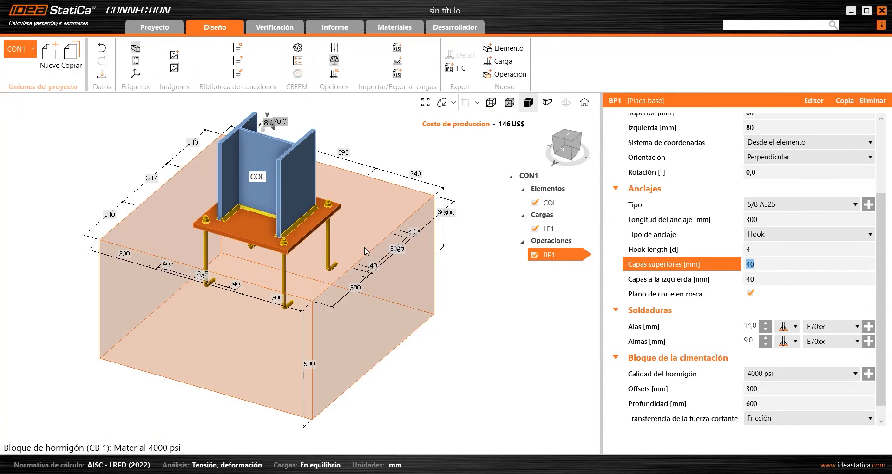
pyautogui.moveTo(370, 246); pyautogui.dragTo(369, 266, button='middle')
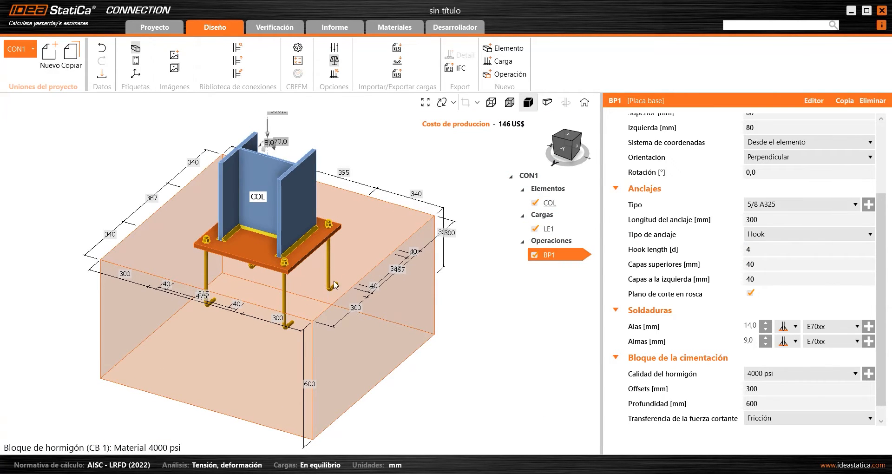
pyautogui.scroll(4, 334, 285)
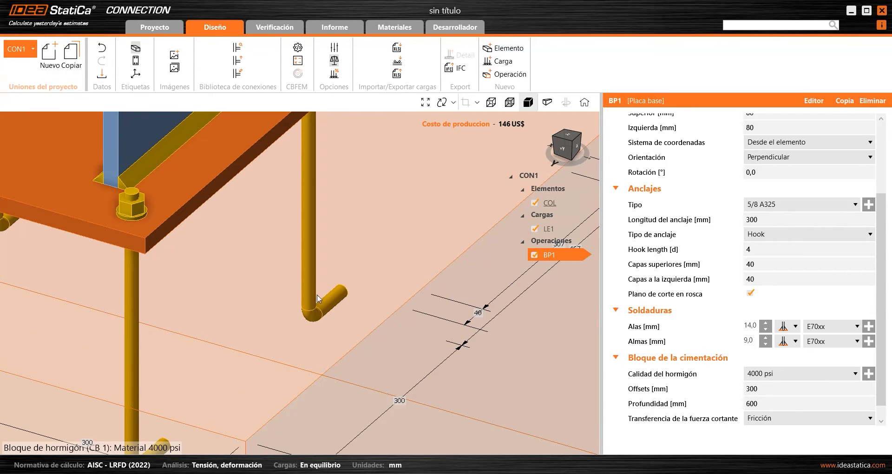
pyautogui.scroll(-4, 307, 237)
pyautogui.click(838, 249)
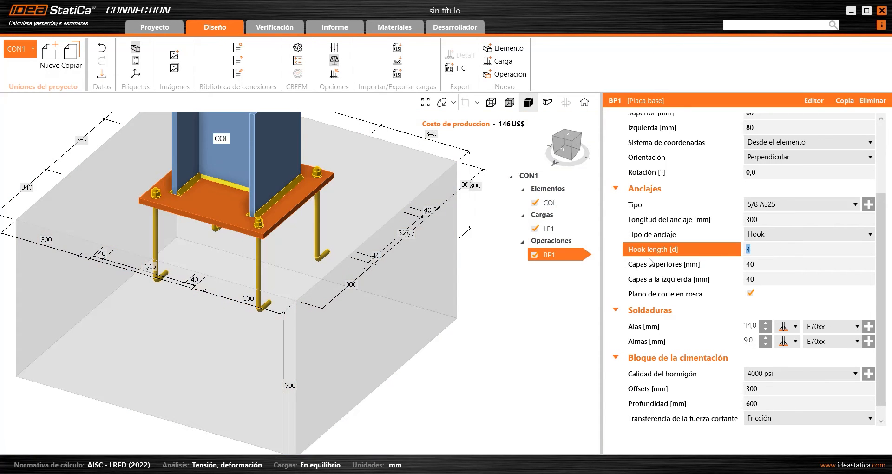
# Step: Calculate the base plate connection and expand the detailed check of anchor A1
pyautogui.moveTo(423, 194); pyautogui.dragTo(387, 258, button='middle')
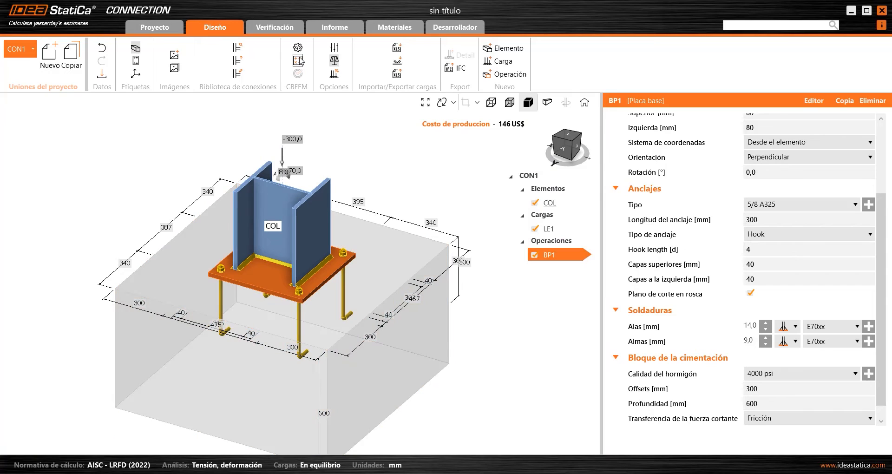
pyautogui.click(297, 61)
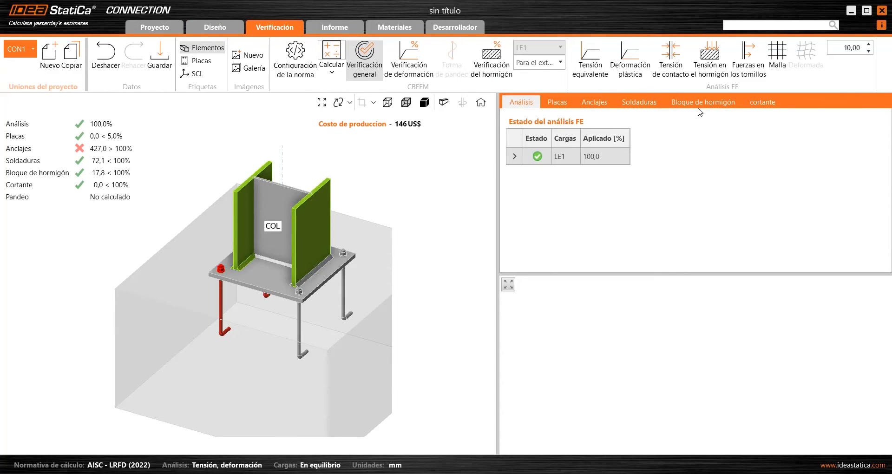
pyautogui.click(599, 103)
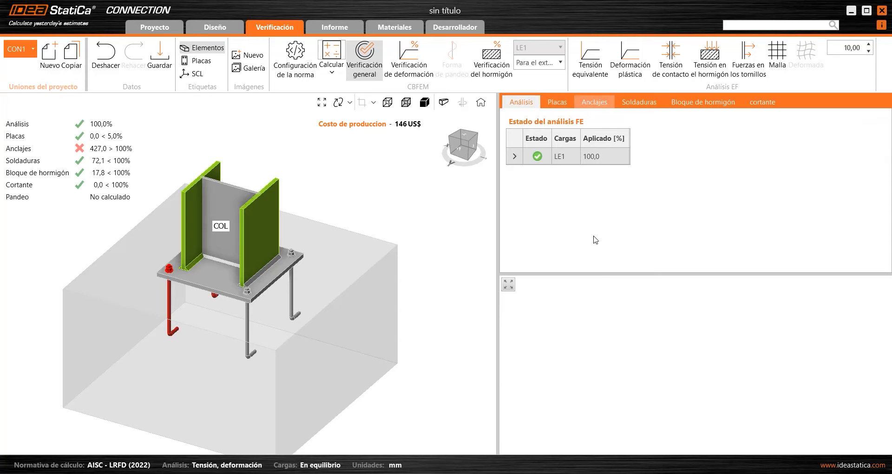
pyautogui.click(531, 159)
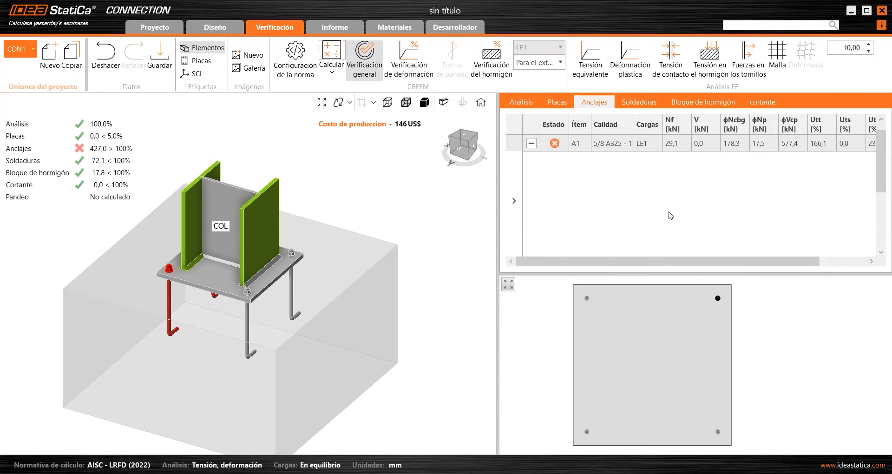
# Step: Read anchor A1's full check formulas in a print preview, down to the hooked-anchor pullout resistance, and close the preview
pyautogui.doubleClick(550, 231)
pyautogui.scroll(-12, 272, 191)
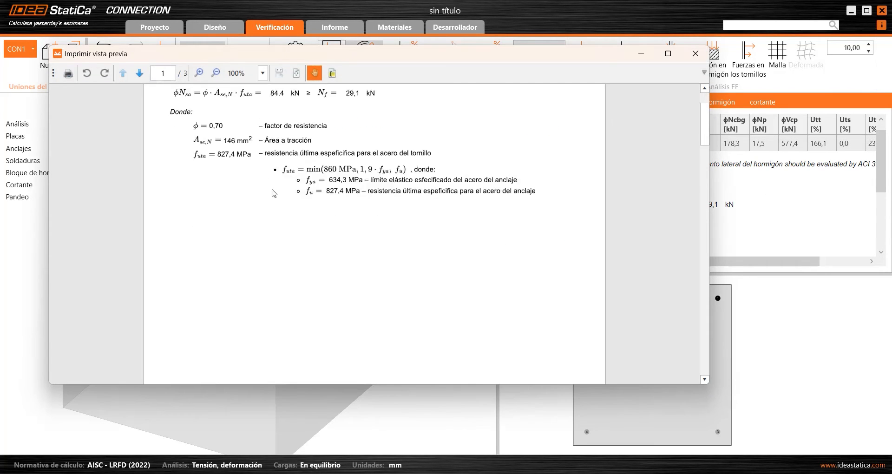
pyautogui.scroll(3, 279, 209)
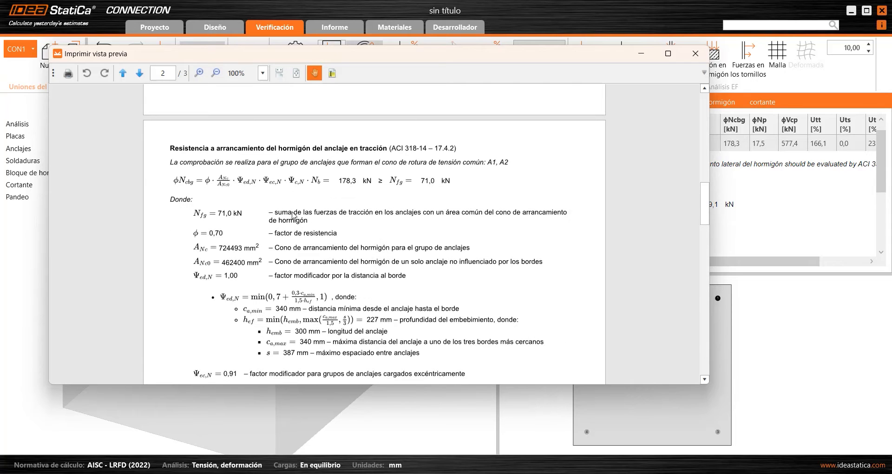
pyautogui.scroll(7, 306, 216)
pyautogui.scroll(-11, 355, 224)
pyautogui.scroll(4, 376, 226)
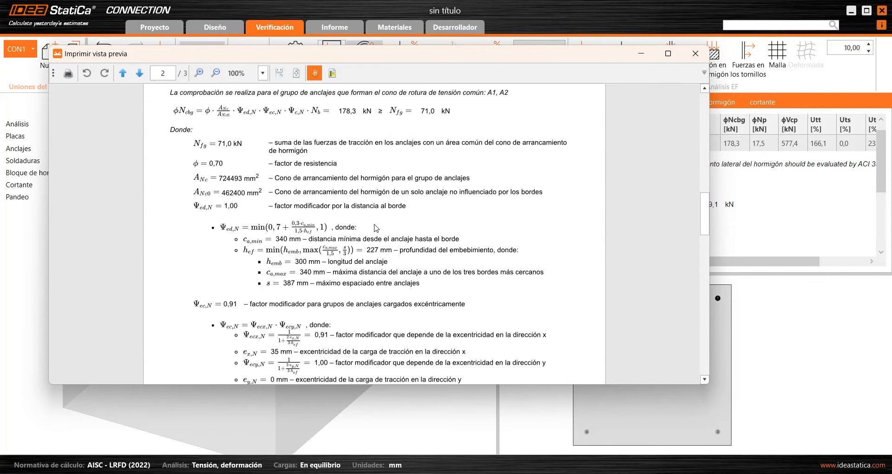
pyautogui.scroll(-14, 376, 227)
pyautogui.scroll(3, 377, 230)
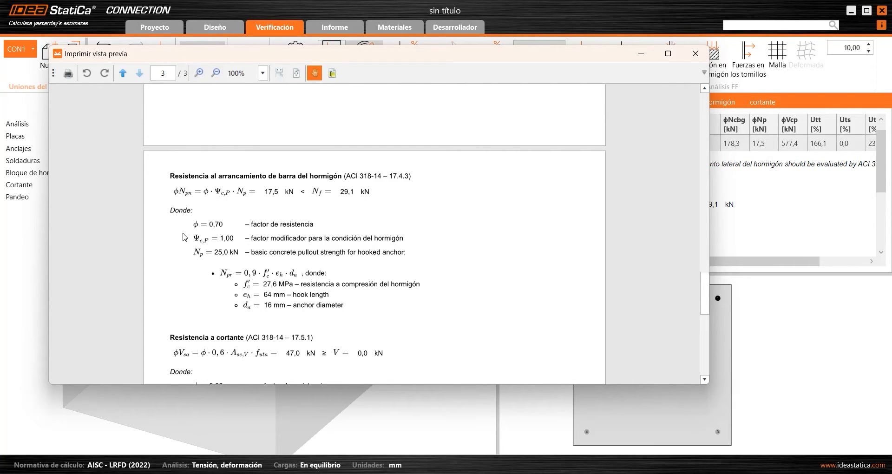
pyautogui.click(695, 53)
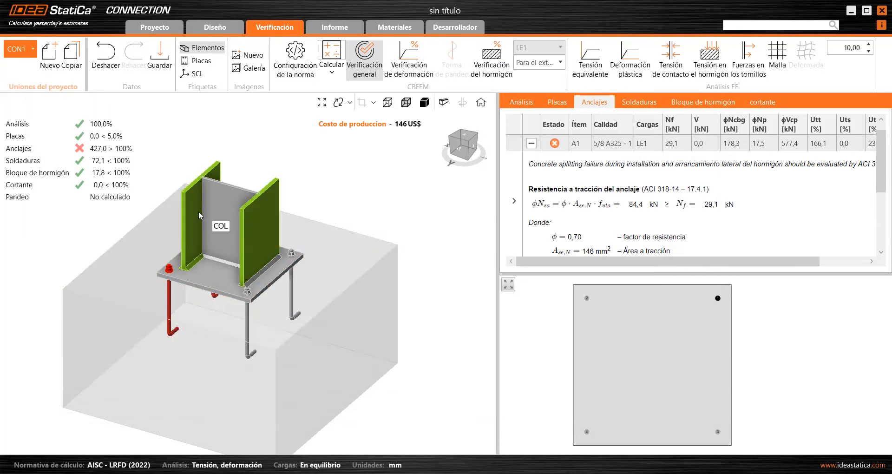
pyautogui.moveTo(211, 261); pyautogui.dragTo(279, 257, button='middle')
pyautogui.moveTo(361, 324); pyautogui.dragTo(320, 297, button='middle')
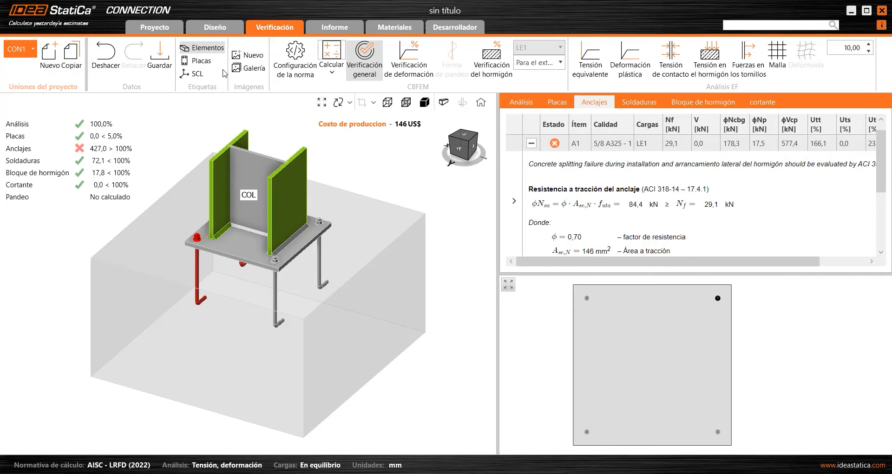
# Step: Open the existing project Steel pins.ideaCon from the Descargas folder
pyautogui.click(161, 28)
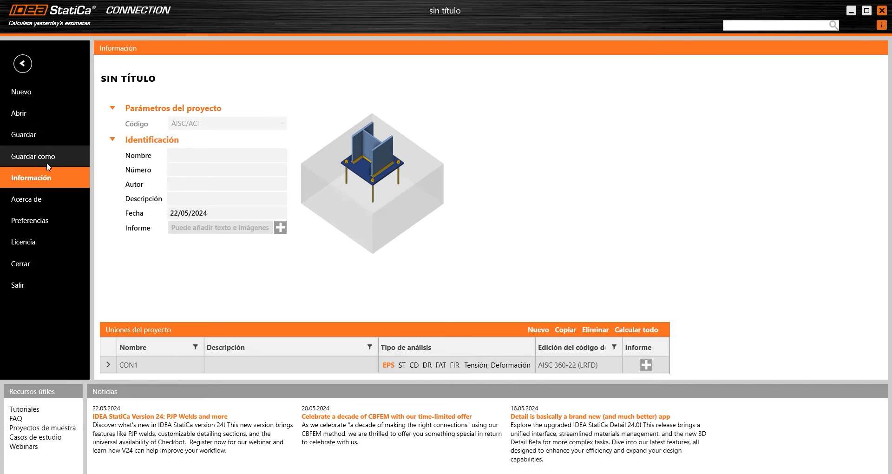
pyautogui.click(35, 112)
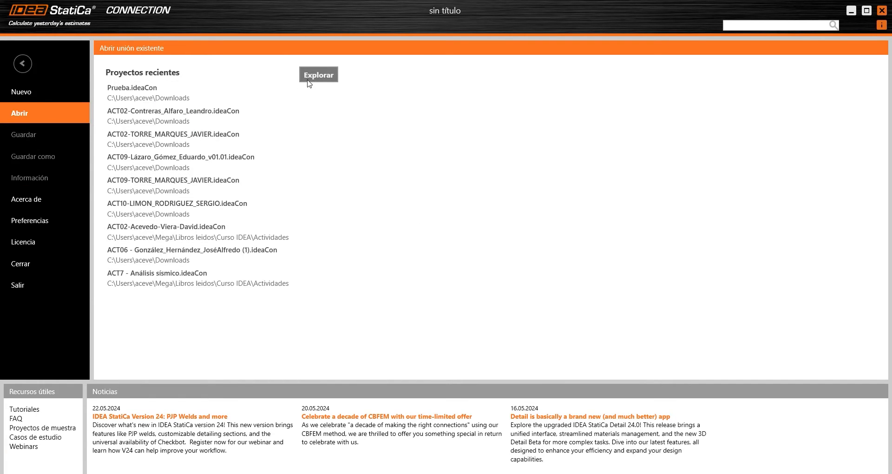
pyautogui.click(309, 76)
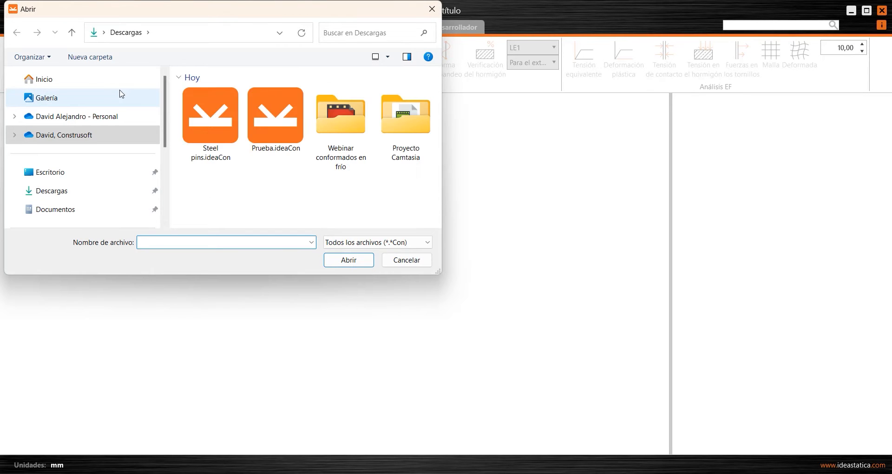
pyautogui.click(275, 119)
pyautogui.click(211, 118)
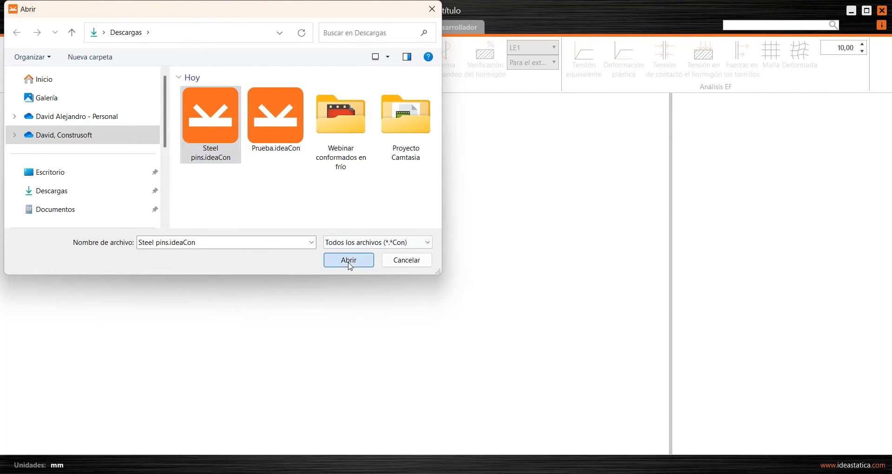
pyautogui.click(349, 260)
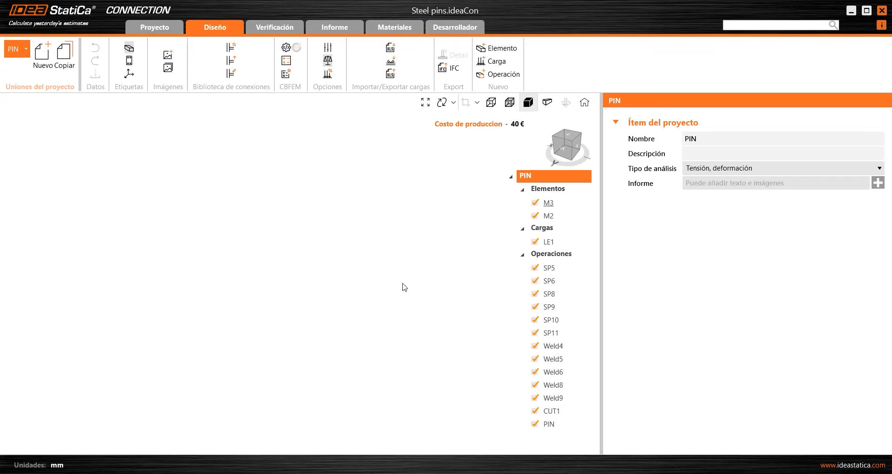
# Step: Select the pin joining the plates of M2 and M3 to show the PIN operation's properties
pyautogui.scroll(5, 364, 258)
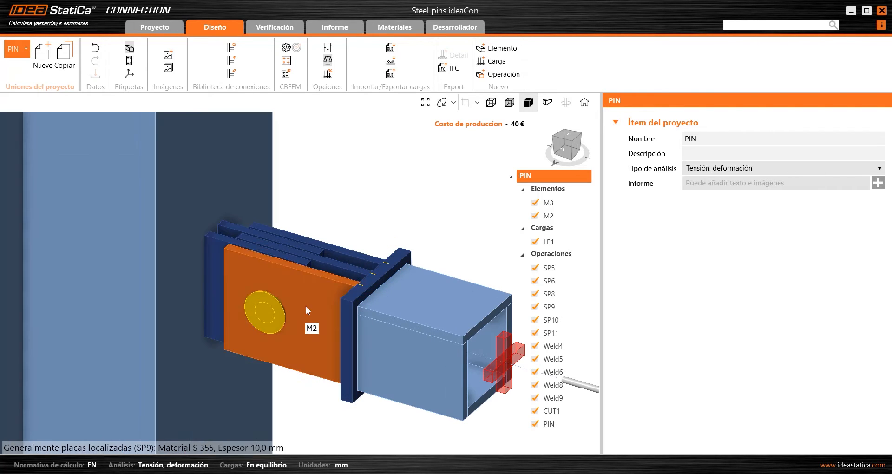
pyautogui.click(272, 311)
pyautogui.scroll(-4, 395, 219)
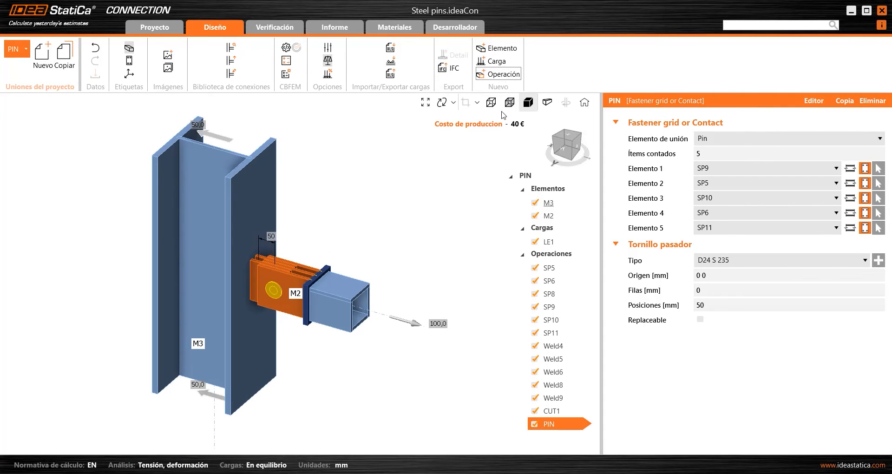
# Step: Look through the available manufacturing operations and the fastener types offered for the PIN operation, without changing anything
pyautogui.click(499, 74)
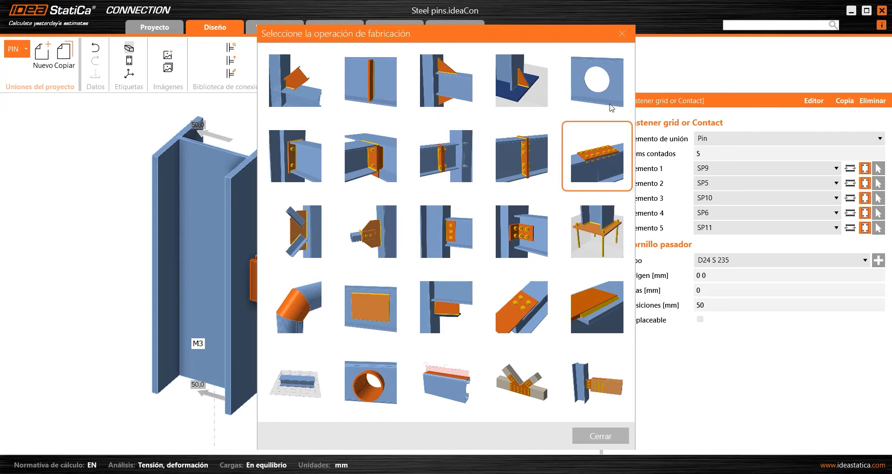
pyautogui.click(622, 34)
pyautogui.click(719, 139)
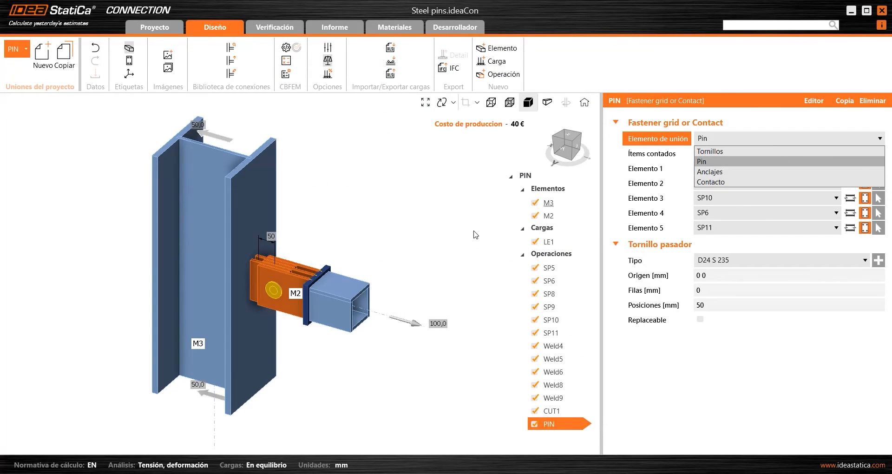
pyautogui.click(411, 266)
# Step: Review the pin diameters offered when adding a new pin to the materials, and leave the catalogue without adding one
pyautogui.scroll(4, 318, 297)
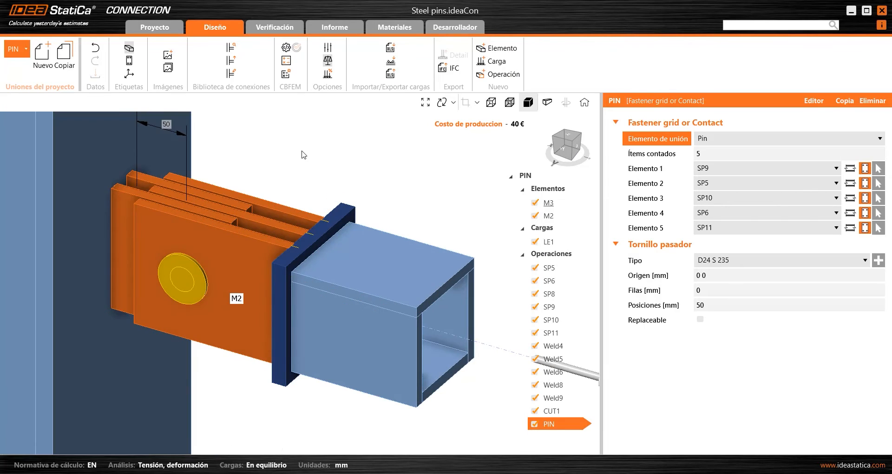
pyautogui.scroll(-3, 302, 151)
pyautogui.moveTo(302, 150); pyautogui.dragTo(346, 221, button='middle')
pyautogui.scroll(-2, 348, 225)
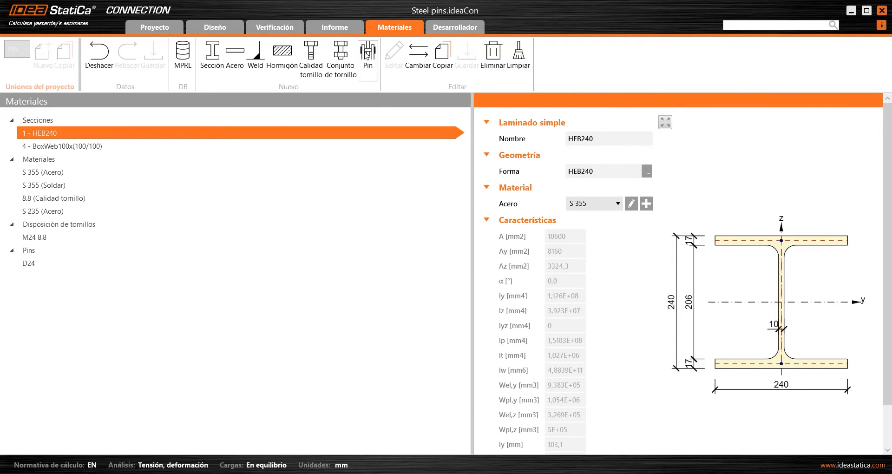
pyautogui.click(368, 55)
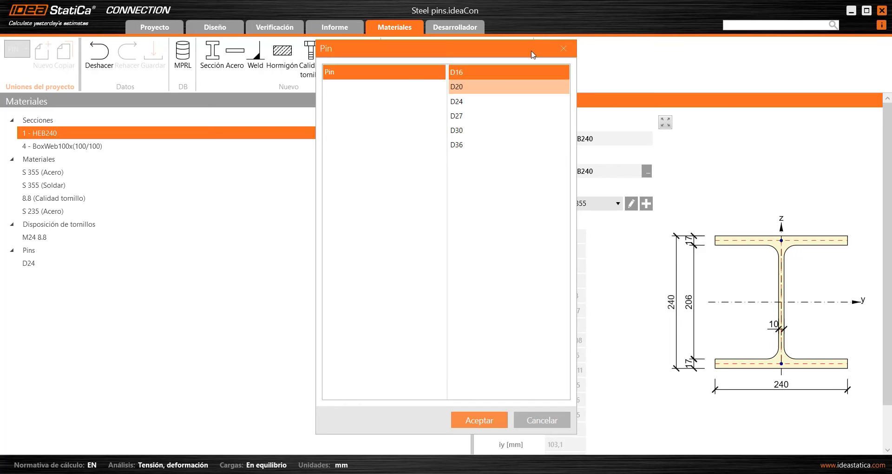
pyautogui.click(564, 49)
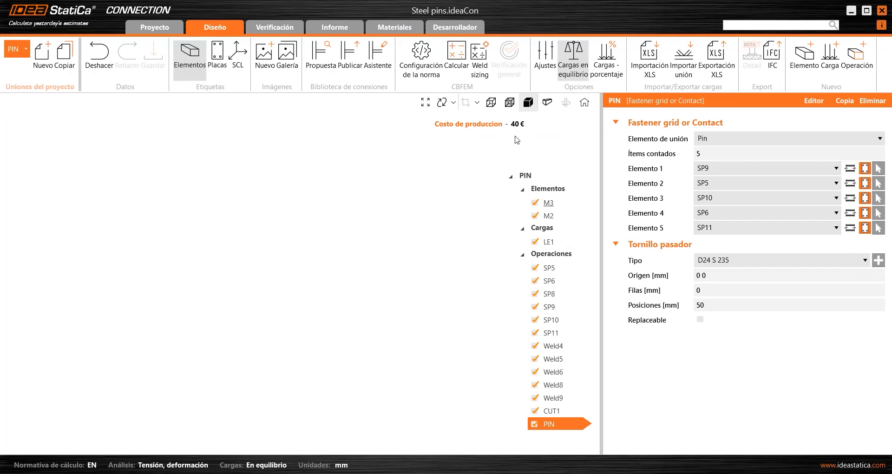
# Step: Examine the pin and the gaps between its five connected plates, viewing the joint straight along the Z axis
pyautogui.click(570, 135)
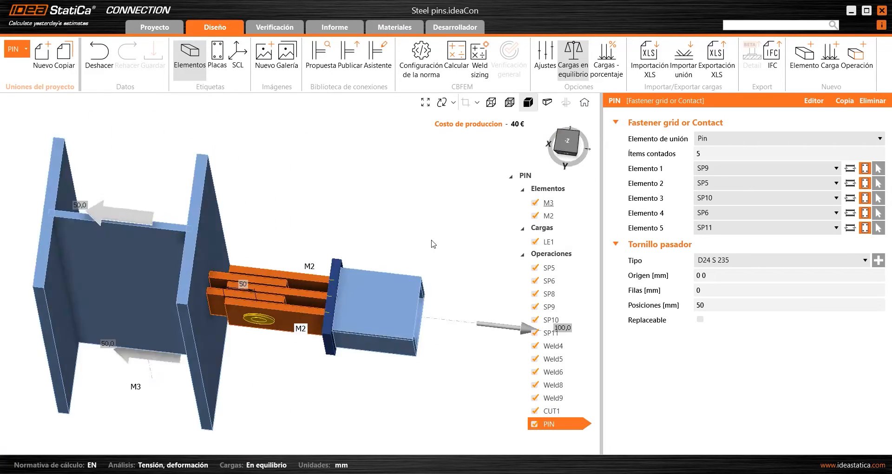
pyautogui.scroll(5, 202, 265)
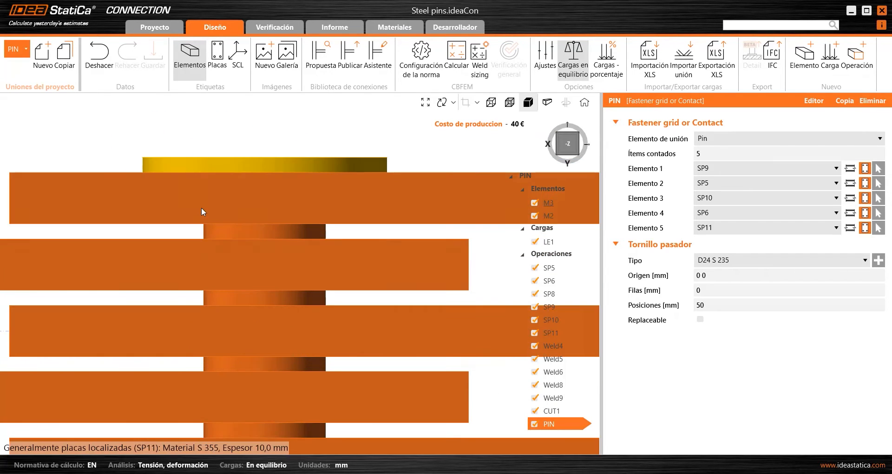
pyautogui.scroll(-3, 218, 238)
pyautogui.scroll(3, 216, 235)
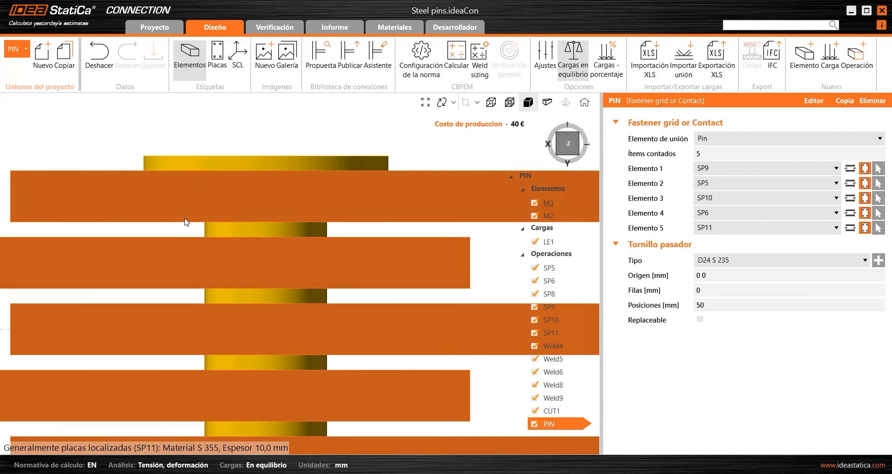
pyautogui.scroll(-2, 249, 213)
pyautogui.scroll(4, 257, 223)
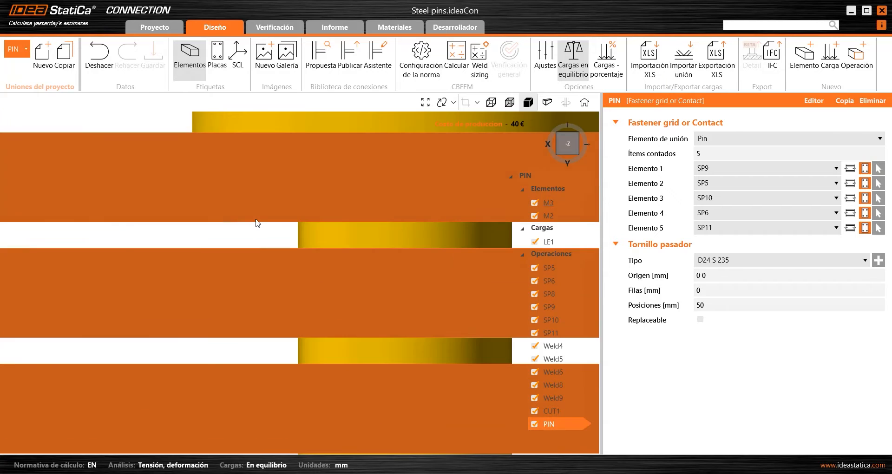
pyautogui.scroll(-5, 265, 249)
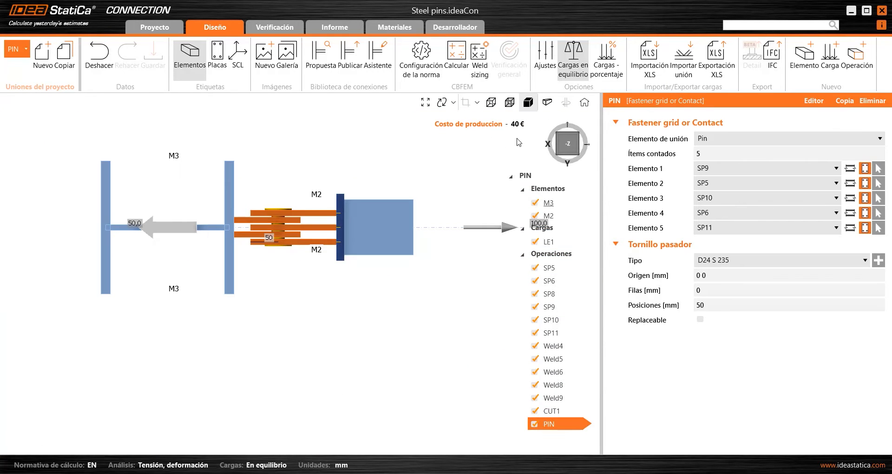
pyautogui.scroll(6, 239, 218)
pyautogui.scroll(-3, 264, 233)
pyautogui.scroll(3, 258, 201)
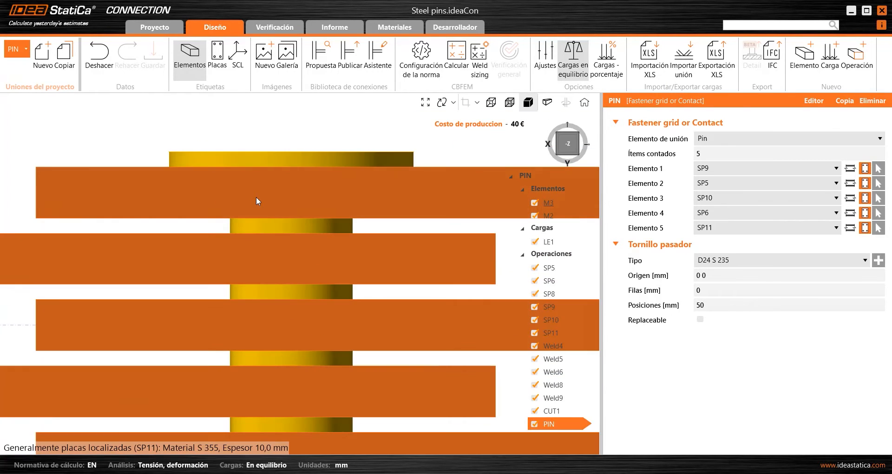
pyautogui.scroll(-3, 257, 201)
pyautogui.scroll(3, 199, 195)
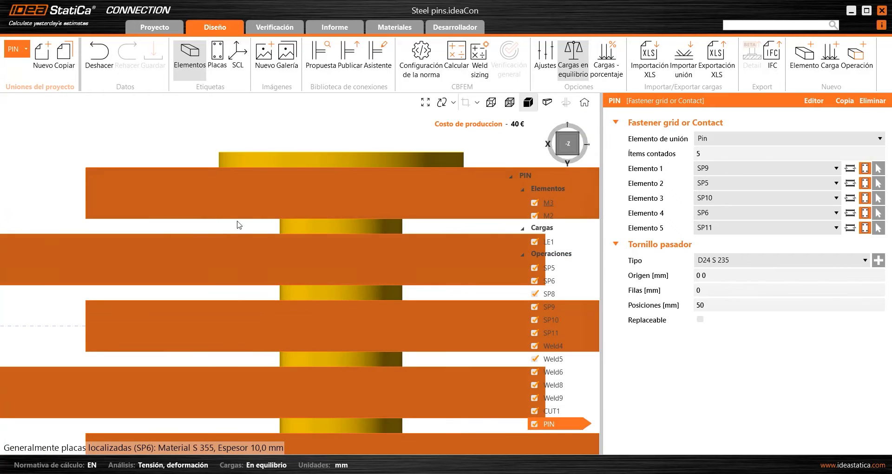
pyautogui.scroll(-6, 240, 221)
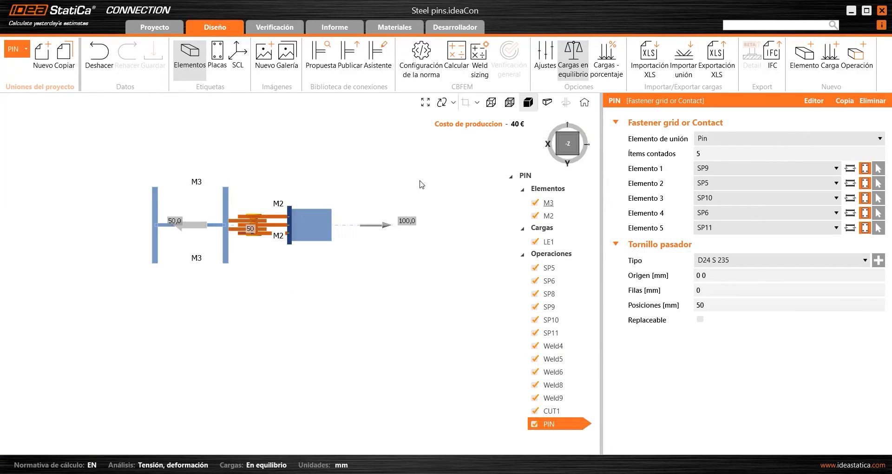
# Step: Examine the pinned plates between column M3 and member M2 in an oblique 3D view
pyautogui.click(577, 153)
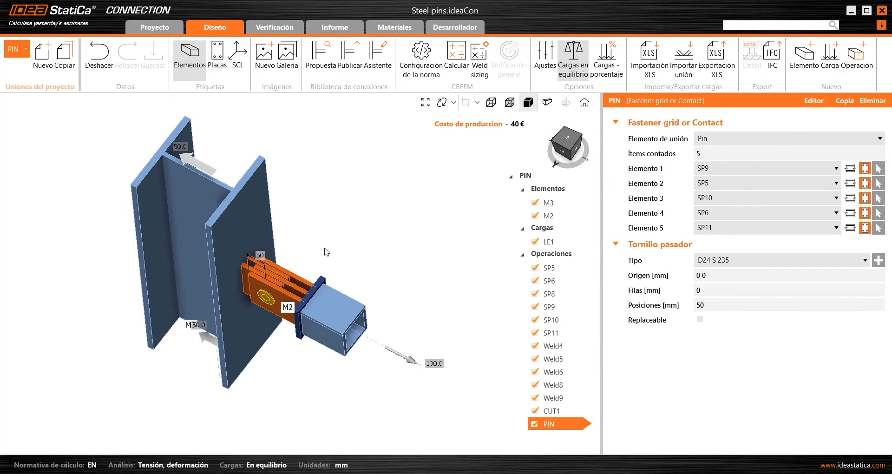
pyautogui.scroll(4, 246, 278)
pyautogui.scroll(3, 246, 278)
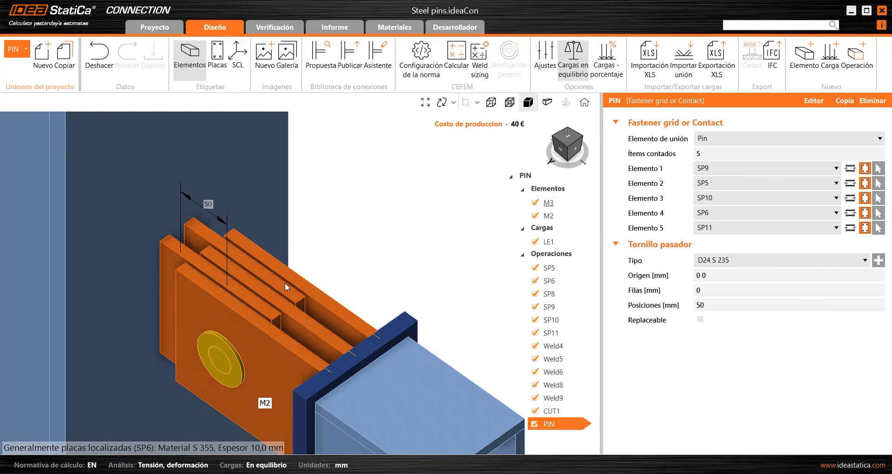
pyautogui.scroll(-3, 239, 299)
pyautogui.scroll(3, 245, 305)
pyautogui.scroll(-5, 245, 305)
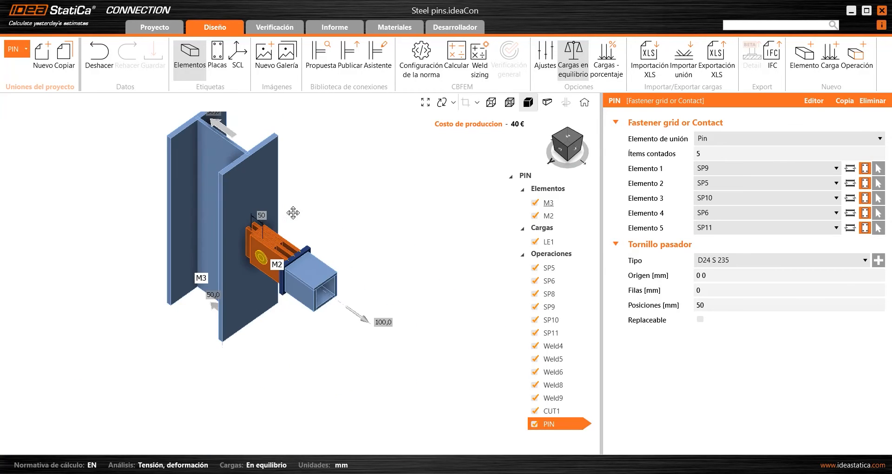
# Step: Calculate the pin connection, expand the check of pin P1 and open its formulas in a print preview
pyautogui.click(452, 57)
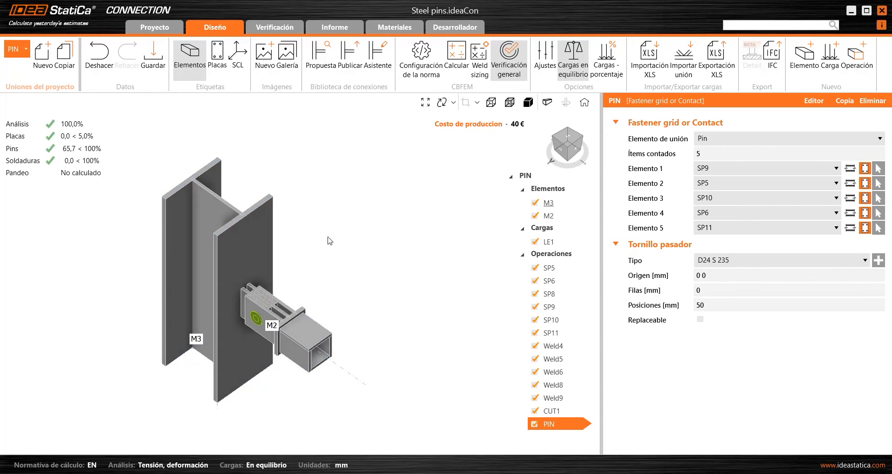
pyautogui.moveTo(298, 243); pyautogui.dragTo(284, 180, button='middle')
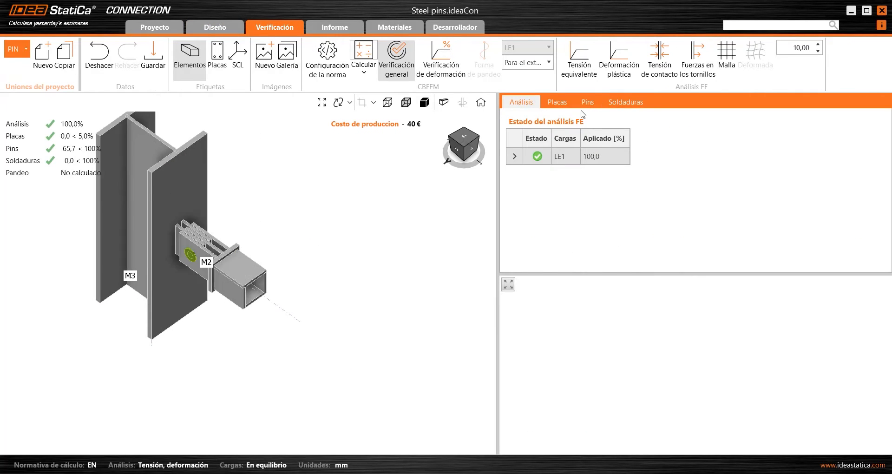
pyautogui.click(589, 104)
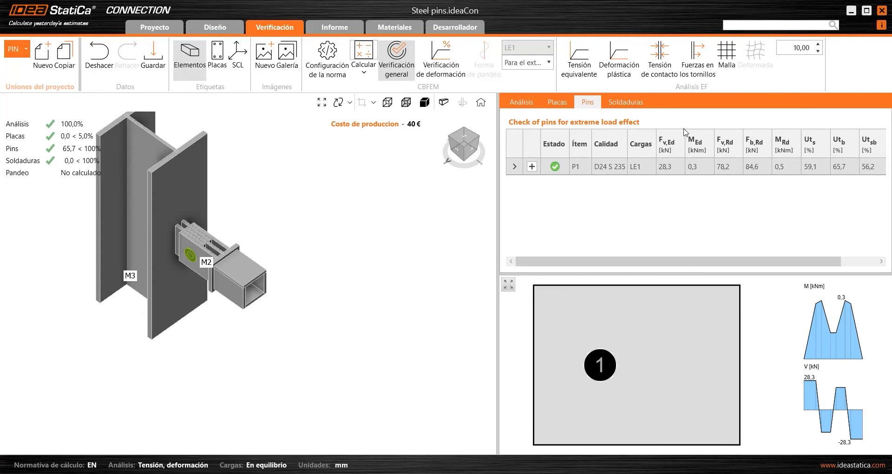
pyautogui.click(531, 166)
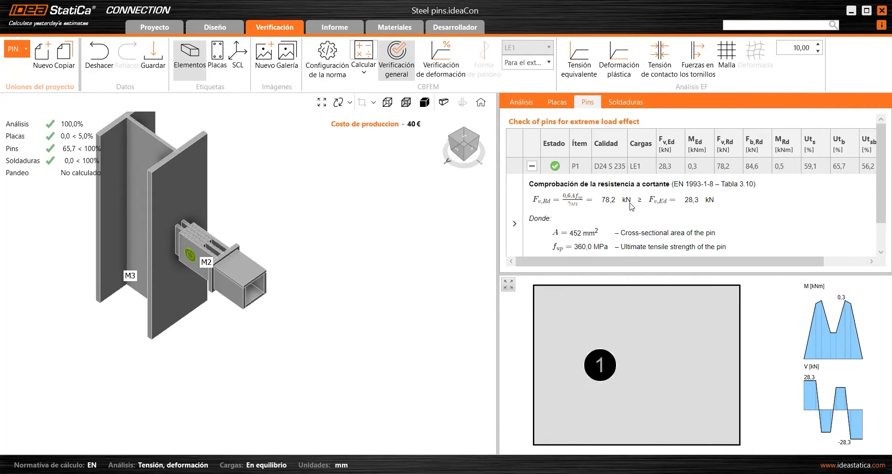
pyautogui.scroll(-1, 682, 209)
pyautogui.doubleClick(684, 206)
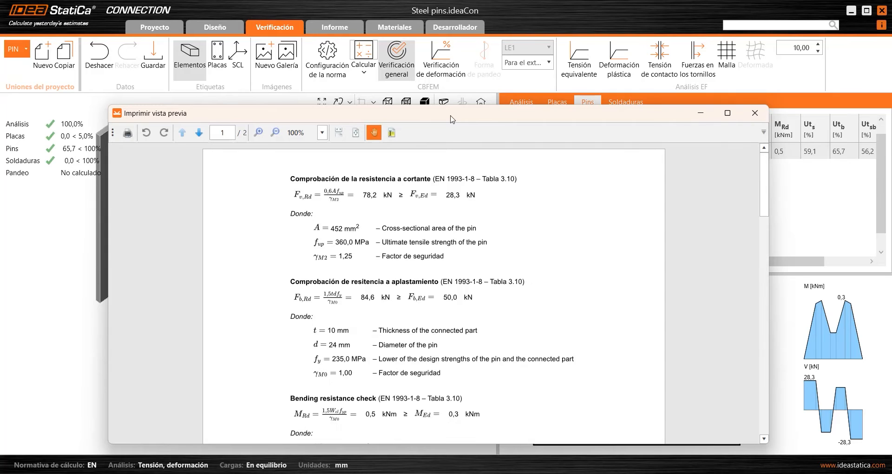
# Step: Read the shear, bearing and bending resistance formulas and utilisation checks of pin P1 in the print preview, and close it
pyautogui.moveTo(448, 115); pyautogui.dragTo(420, 38)
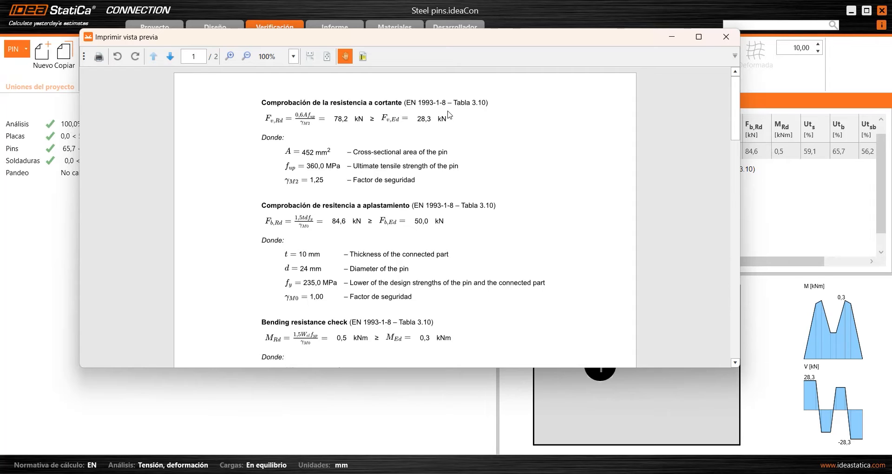
pyautogui.scroll(-3, 543, 185)
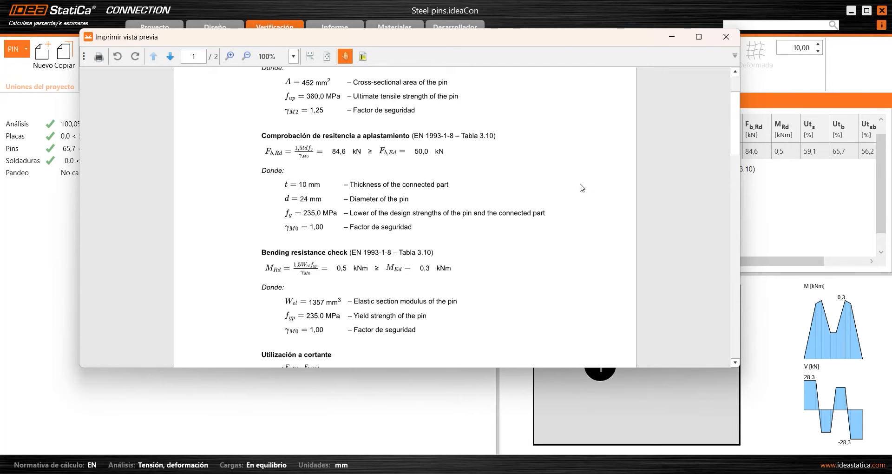
pyautogui.scroll(3, 587, 200)
pyautogui.scroll(-5, 585, 204)
pyautogui.scroll(5, 534, 202)
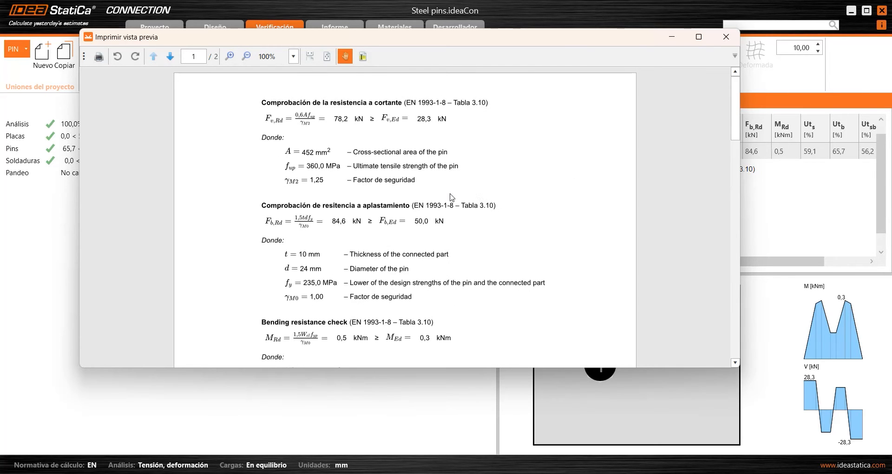
pyautogui.scroll(-9, 440, 177)
pyautogui.scroll(-3, 350, 179)
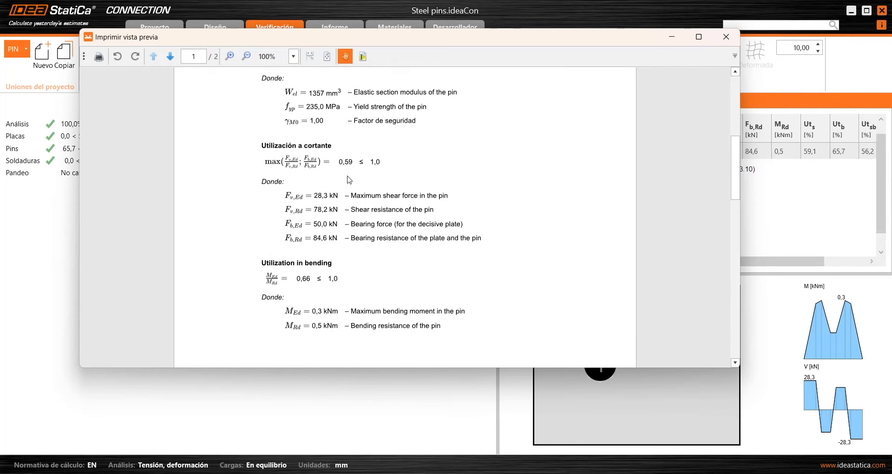
pyautogui.scroll(6, 367, 165)
pyautogui.scroll(-3, 373, 204)
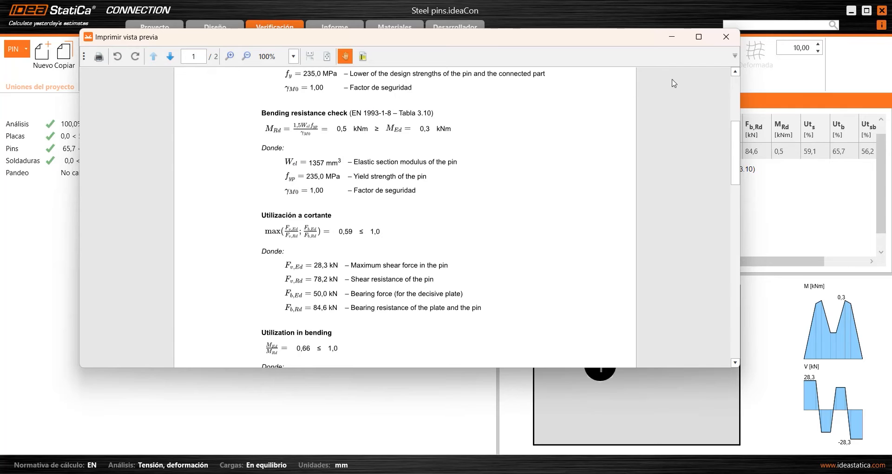
pyautogui.click(726, 37)
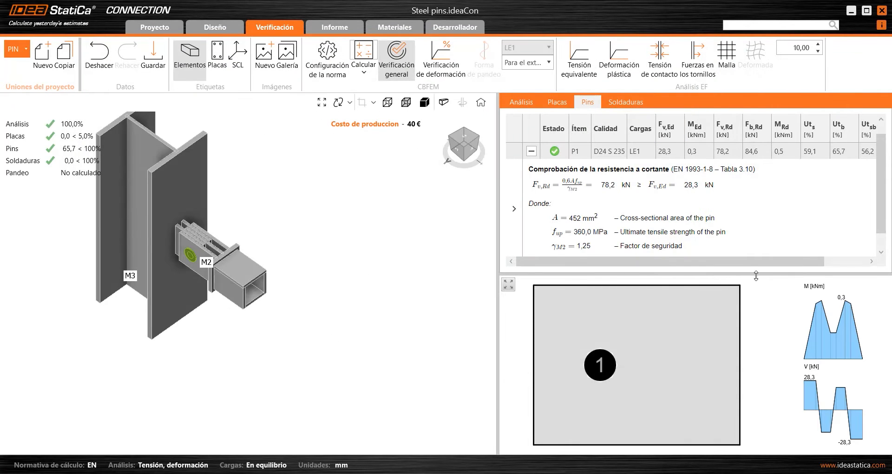
# Step: Enlarge the bending moment and shear force diagrams of pin P1 and examine them alongside the 3D joint
pyautogui.moveTo(755, 275); pyautogui.dragTo(756, 187)
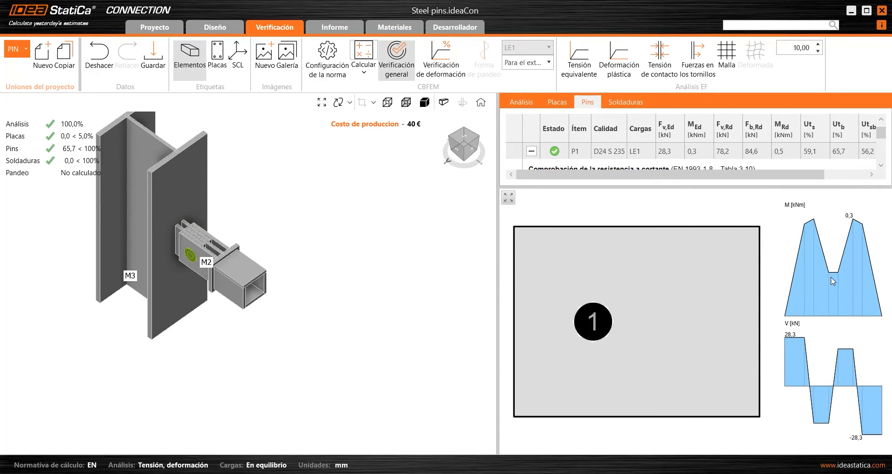
pyautogui.scroll(3, 231, 282)
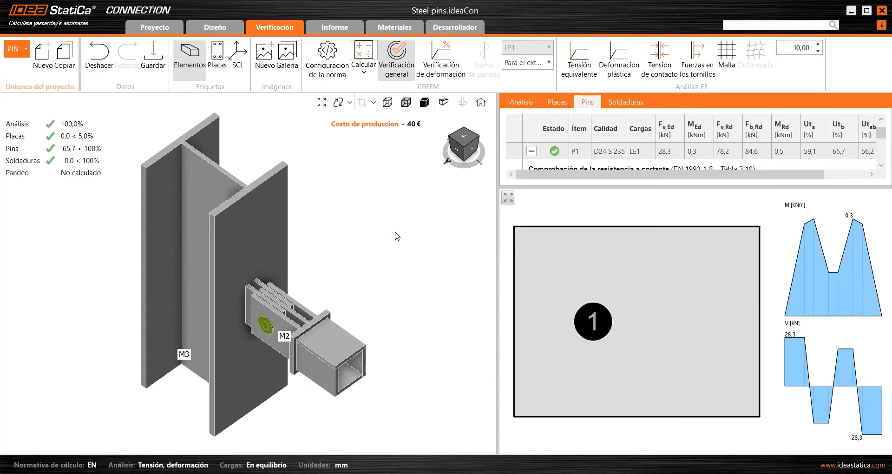
pyautogui.scroll(-3, 372, 261)
pyautogui.moveTo(372, 261); pyautogui.dragTo(346, 266, button='middle')
pyautogui.scroll(6, 292, 295)
pyautogui.scroll(-3, 321, 268)
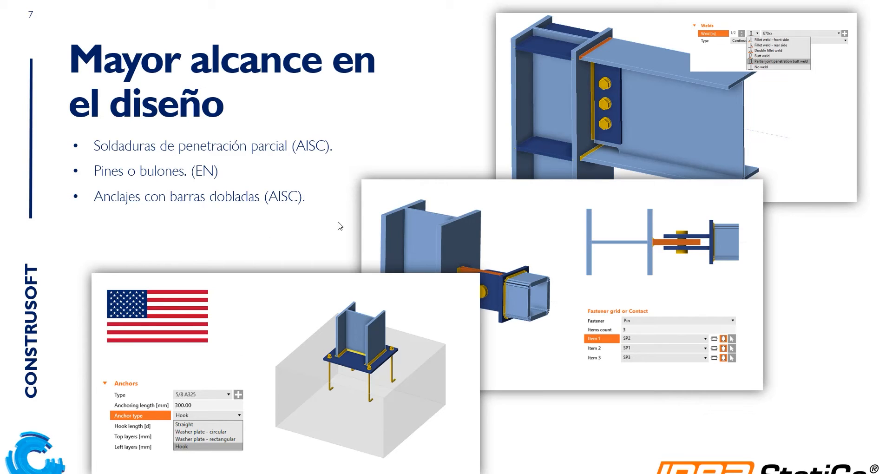
pyautogui.click(540, 279)
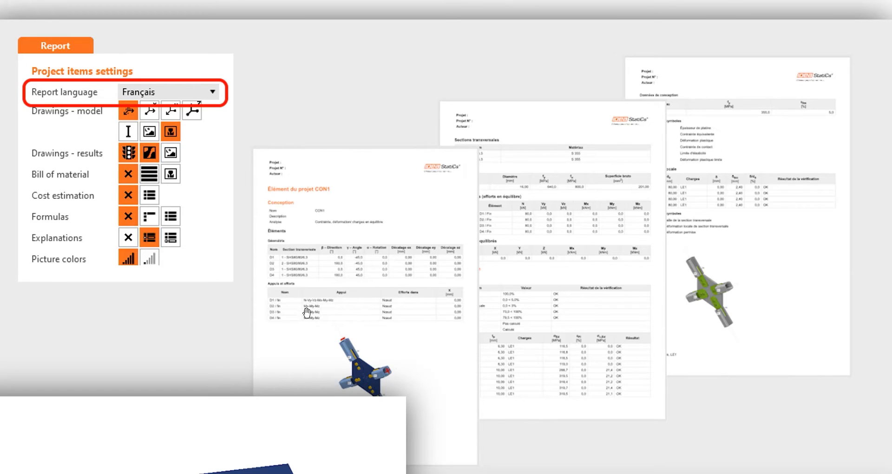
pyautogui.keyDown('ctrl'); pyautogui.scroll(-6, 308, 310); pyautogui.keyUp('ctrl')
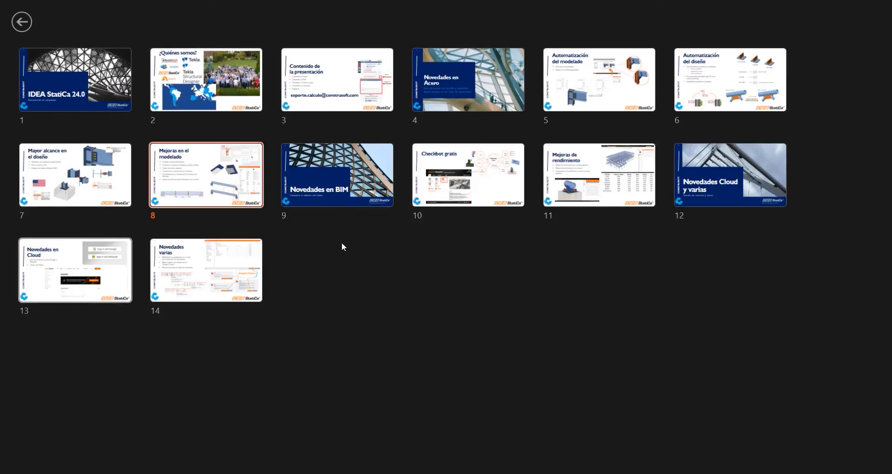
pyautogui.keyDown('ctrl'); pyautogui.scroll(3, 343, 246); pyautogui.keyUp('ctrl')
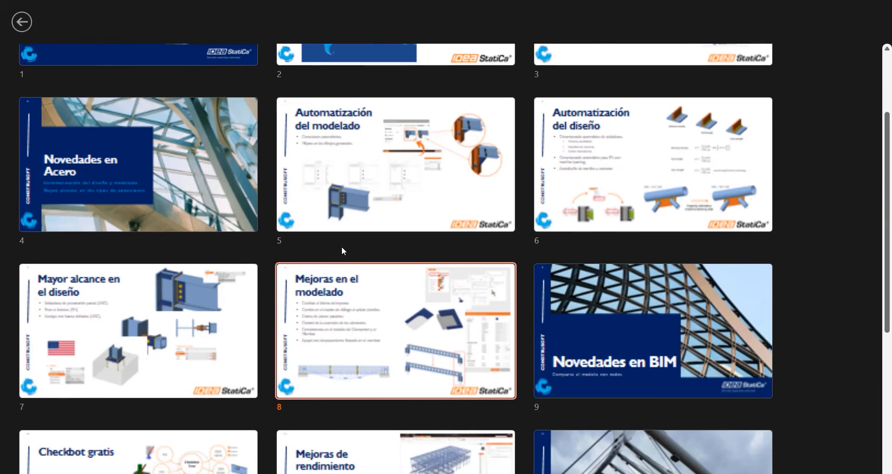
pyautogui.click(431, 339)
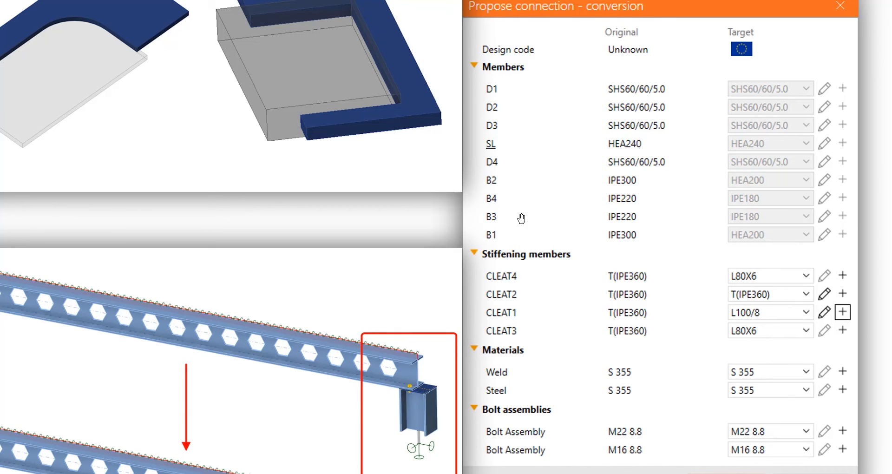
pyautogui.keyDown('ctrl'); pyautogui.scroll(-3, 525, 219); pyautogui.keyUp('ctrl')
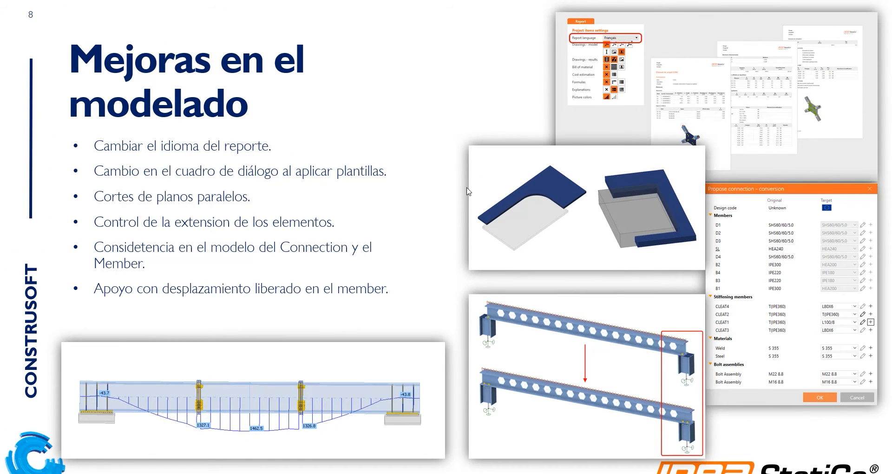
pyautogui.keyDown('ctrl'); pyautogui.scroll(4, 738, 195); pyautogui.keyUp('ctrl')
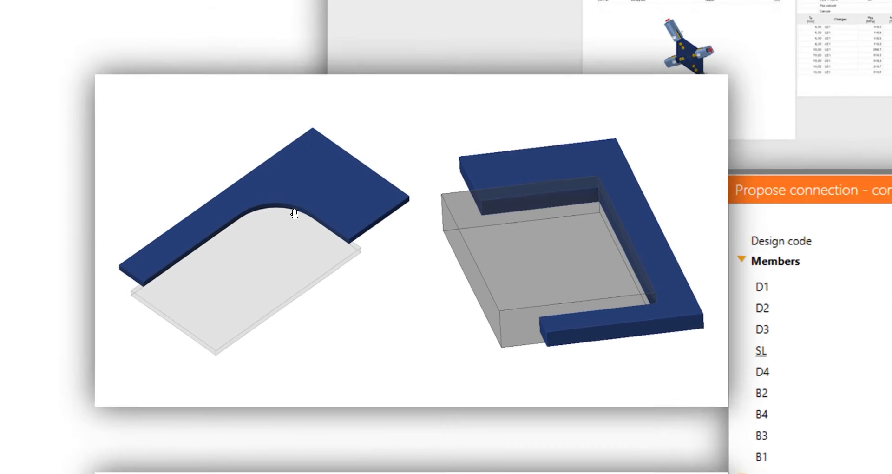
pyautogui.keyDown('ctrl'); pyautogui.scroll(1, 282, 211); pyautogui.keyUp('ctrl')
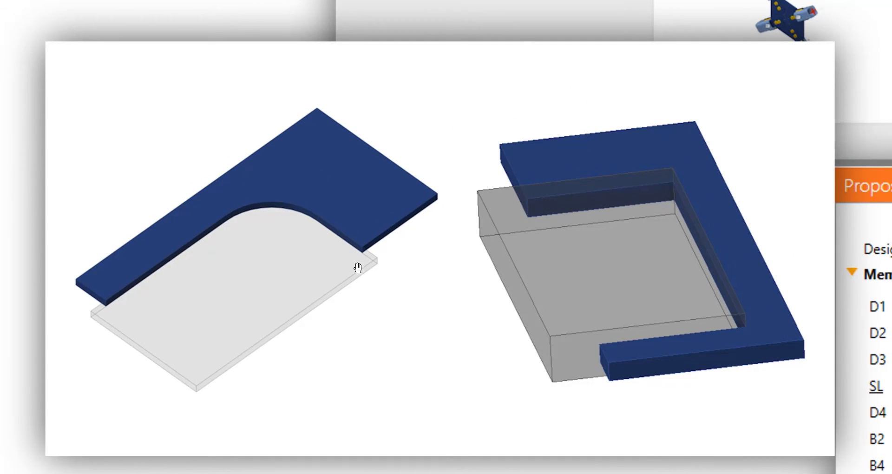
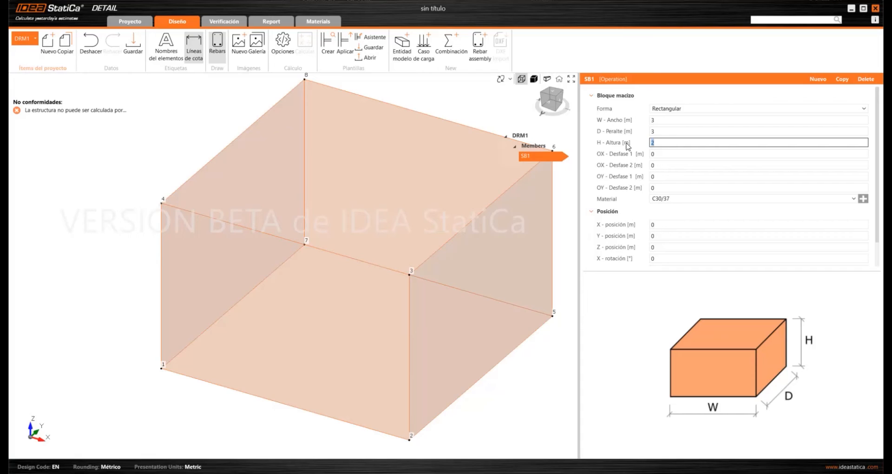
# Step: Set the height of the rectangular solid block SB1 to 1 m
pyautogui.click(655, 131)
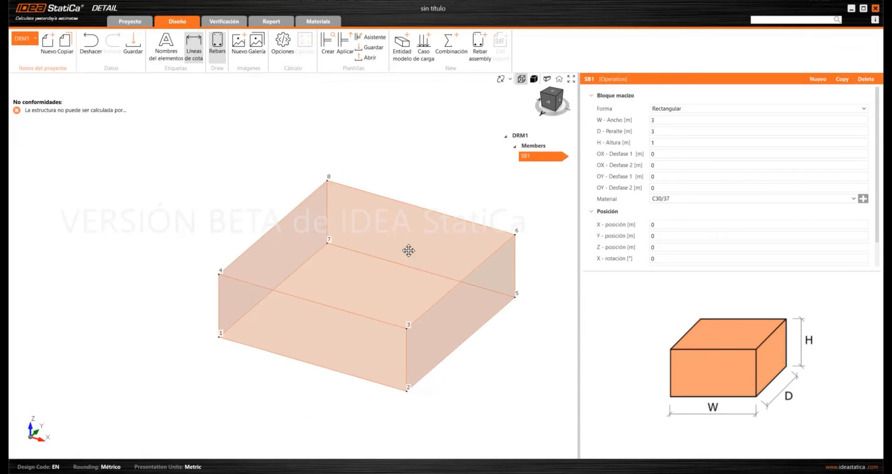
pyautogui.moveTo(406, 251); pyautogui.dragTo(348, 240, button='middle')
pyautogui.scroll(-2, 348, 241)
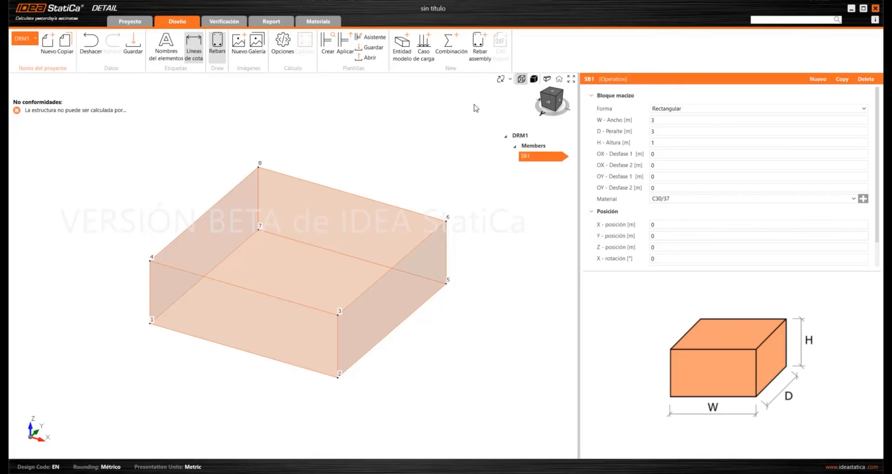
# Step: Add a base plate as a load transfer element on solid block SB1, keeping its shape rectangular
pyautogui.click(397, 51)
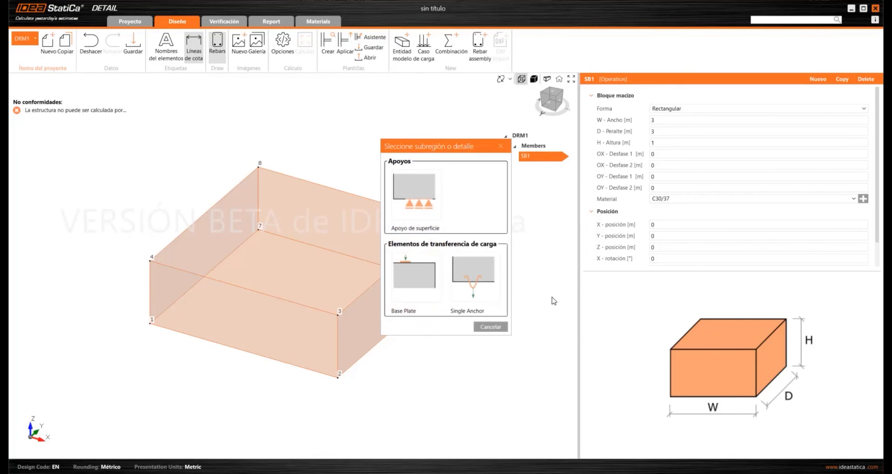
pyautogui.click(426, 291)
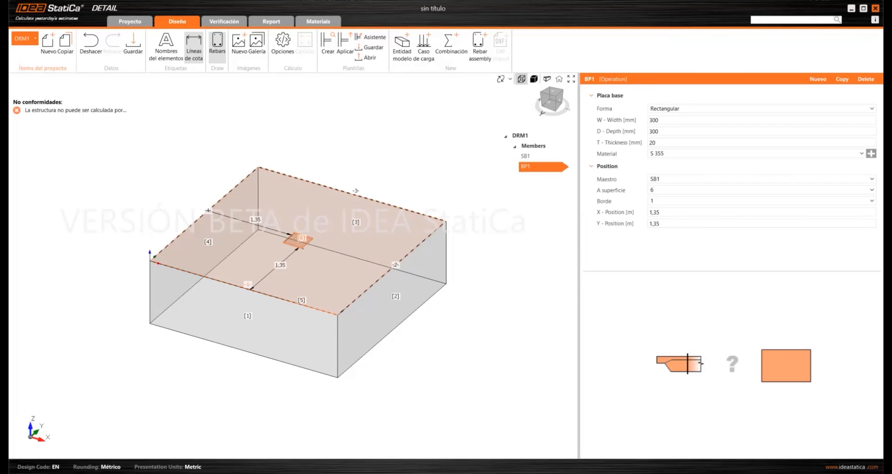
pyautogui.click(678, 109)
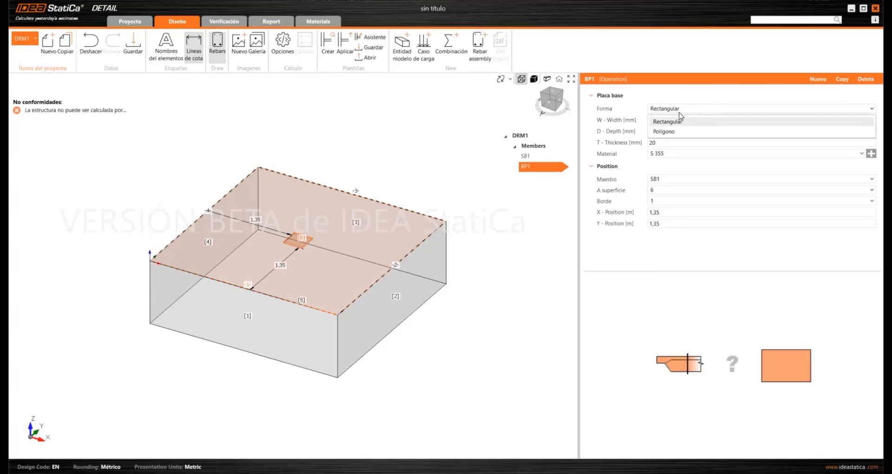
pyautogui.click(673, 121)
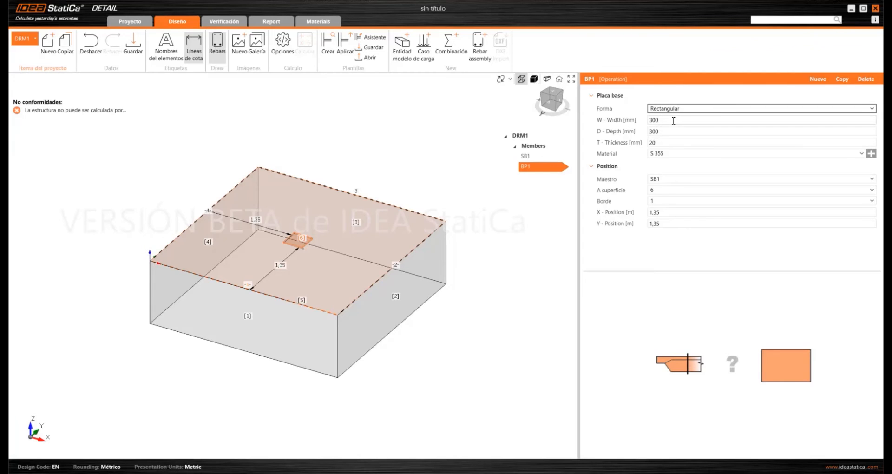
# Step: Set the base plate's width to 600 mm, depth to 500 mm and thickness to 50 mm
pyautogui.doubleClick(673, 121)
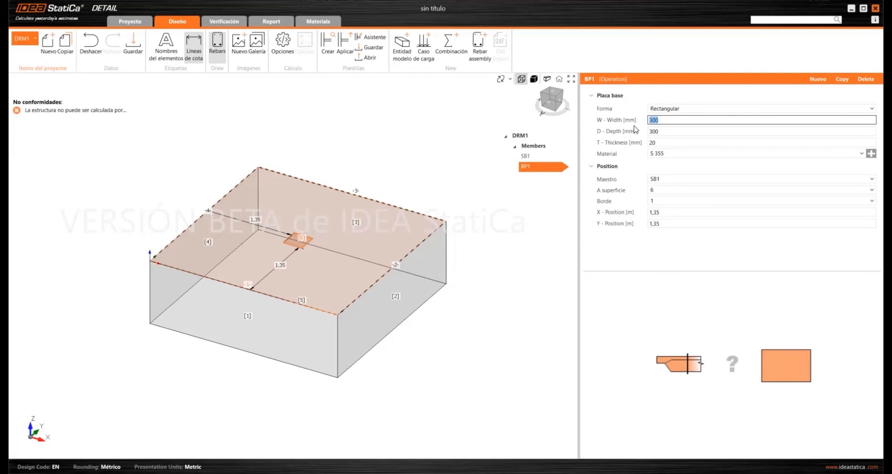
pyautogui.write('600')
pyautogui.press('Tab')
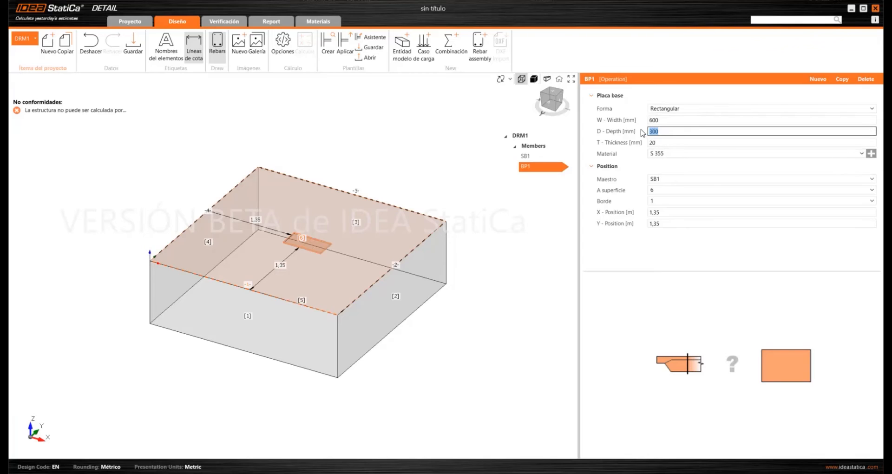
pyautogui.write('500')
pyautogui.click(678, 142)
pyautogui.doubleClick(667, 142)
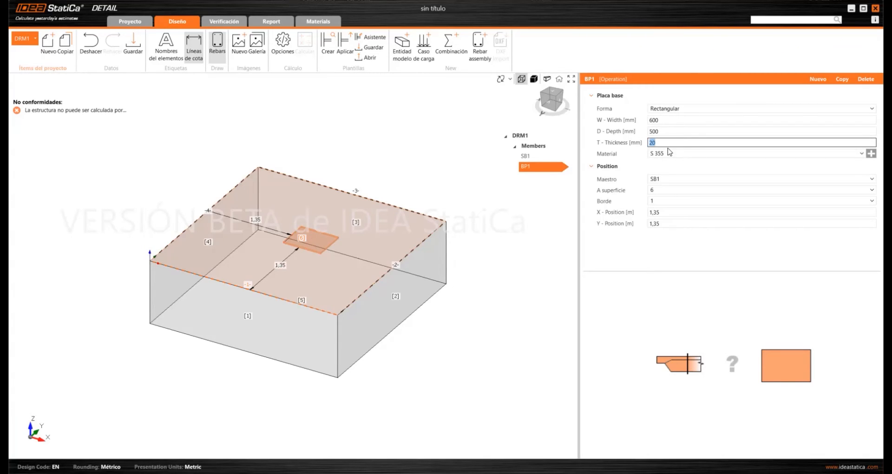
pyautogui.write('50')
pyautogui.press('Tab')
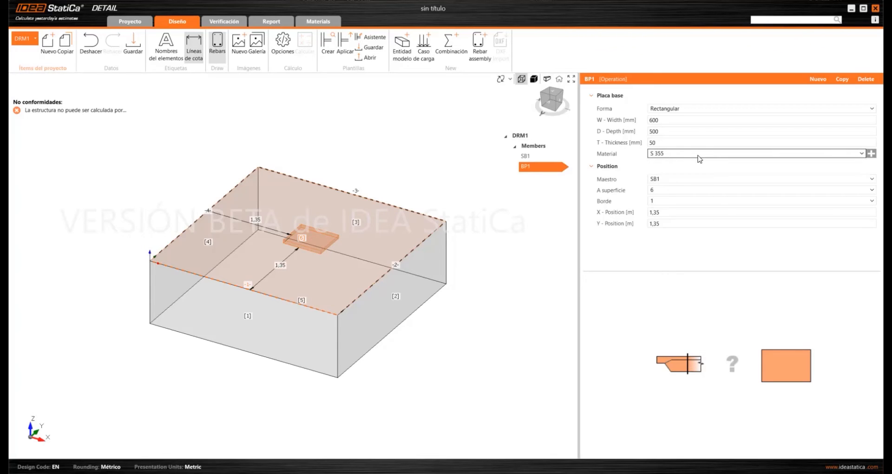
# Step: Reference the base plate's position to edge 3 of the block and set its X position to 1.2 m
pyautogui.click(667, 200)
pyautogui.click(665, 233)
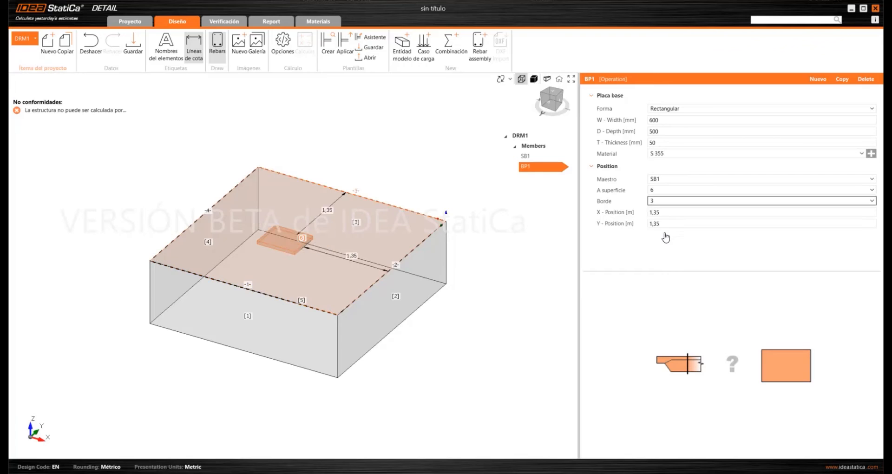
pyautogui.scroll(3, 449, 213)
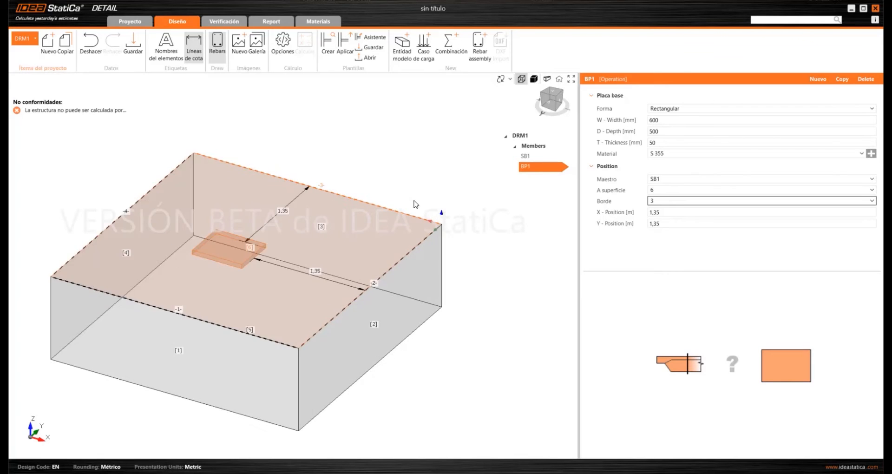
pyautogui.moveTo(373, 203)
pyautogui.mouseDown(button='middle')
pyautogui.moveTo(353, 232)
pyautogui.moveTo(366, 223)
pyautogui.moveTo(366, 201)
pyautogui.mouseUp(button='middle')
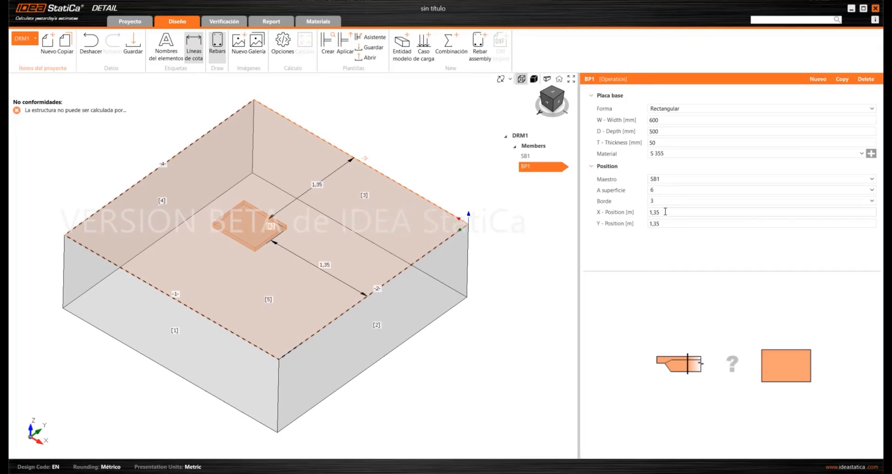
pyautogui.moveTo(665, 212); pyautogui.dragTo(644, 215)
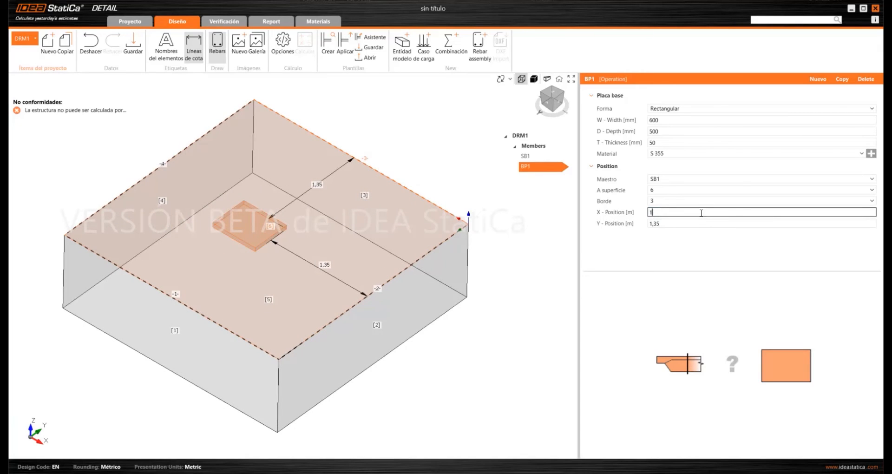
pyautogui.press('Tab')
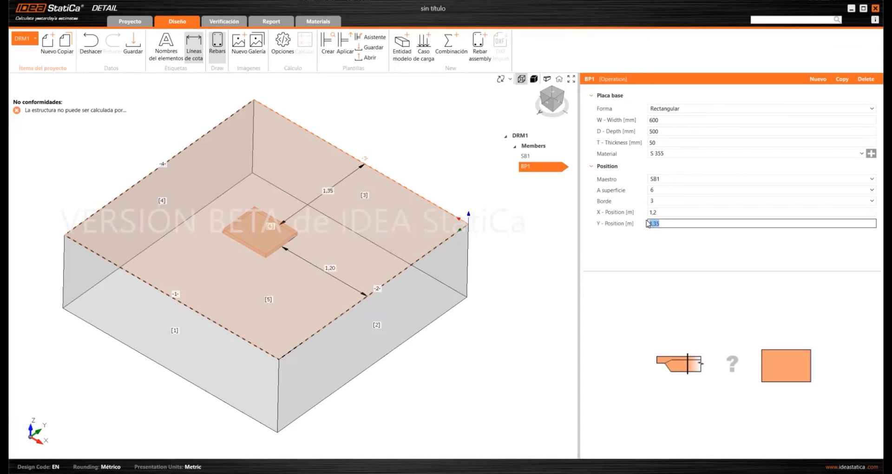
# Step: Set the base plate's Y position on the block's top surface to 1.25 m
pyautogui.write('1,25')
pyautogui.click(659, 211)
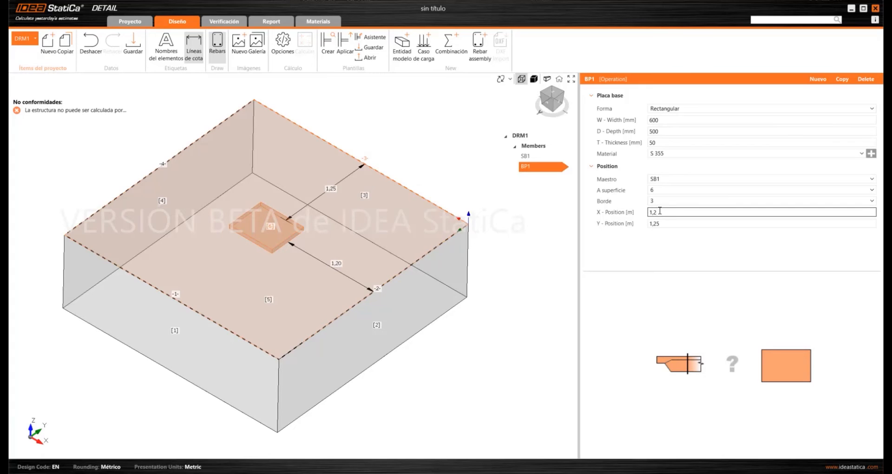
pyautogui.scroll(-1, 386, 259)
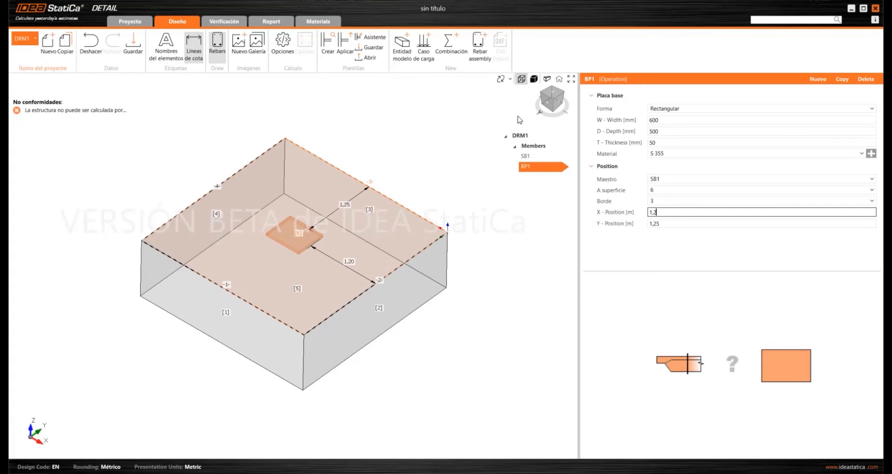
pyautogui.click(553, 96)
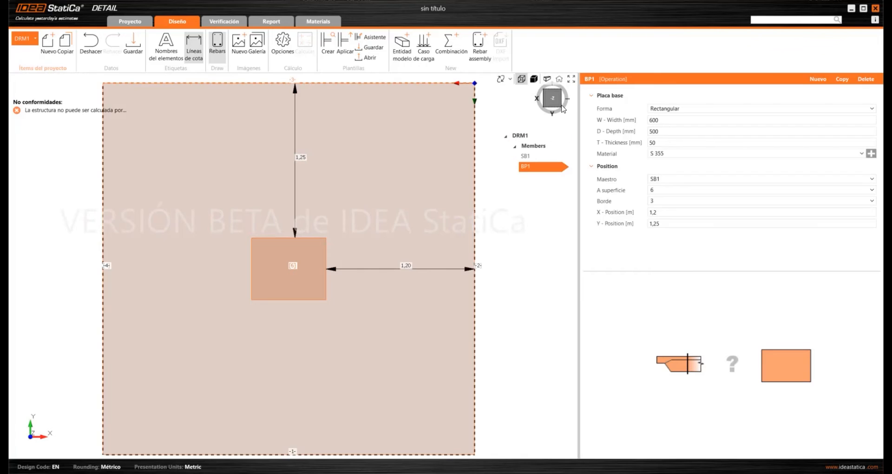
pyautogui.click(561, 109)
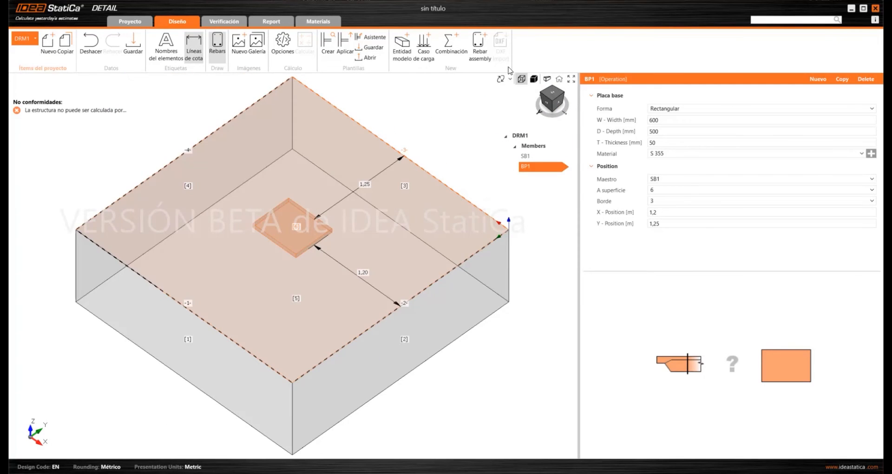
# Step: Add a surface support on surface 5 of the block with Polyline as its geometry type
pyautogui.click(402, 52)
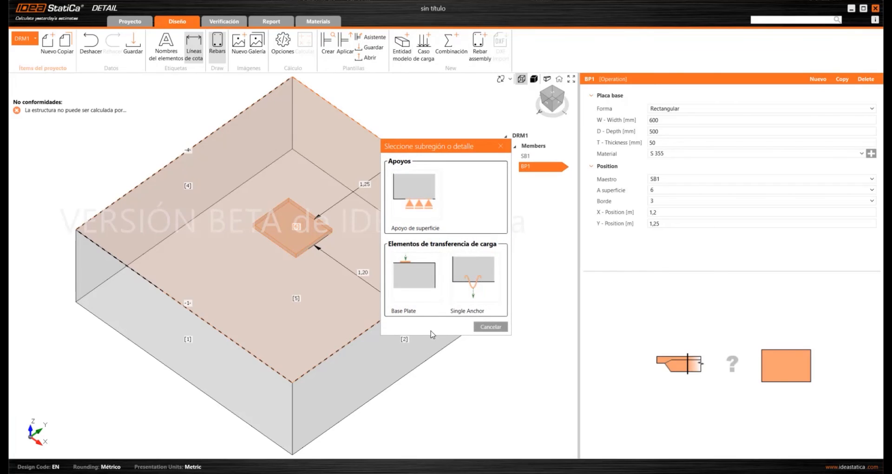
pyautogui.click(418, 191)
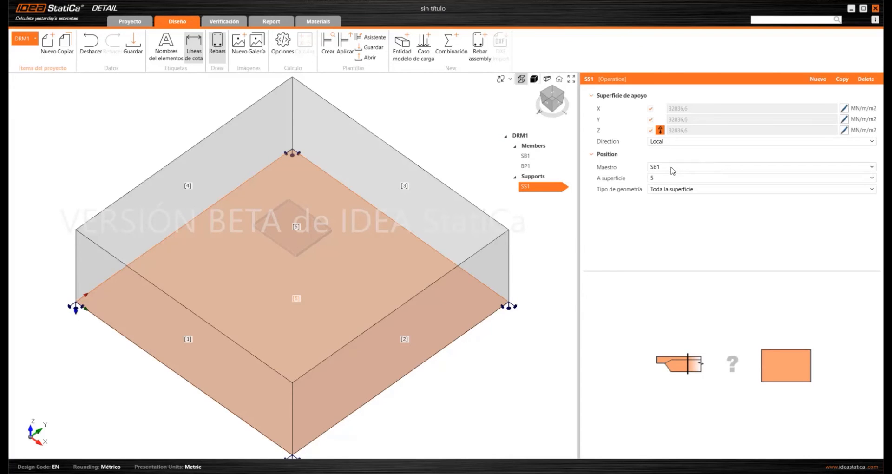
pyautogui.click(695, 190)
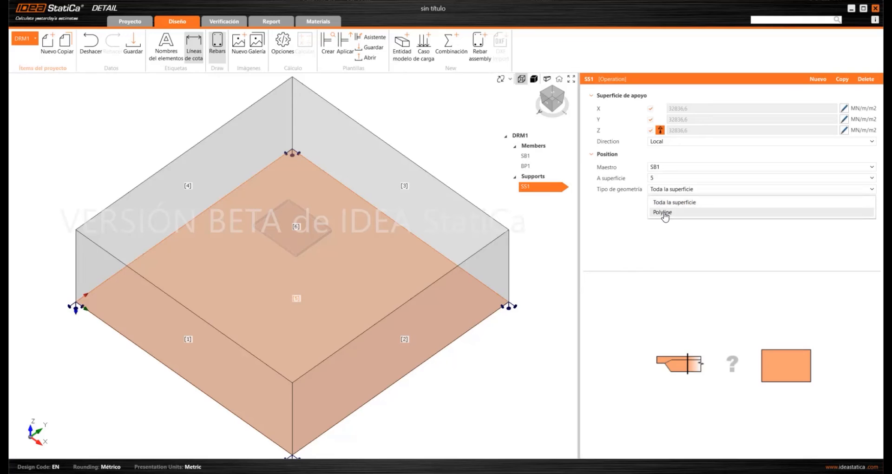
pyautogui.click(664, 213)
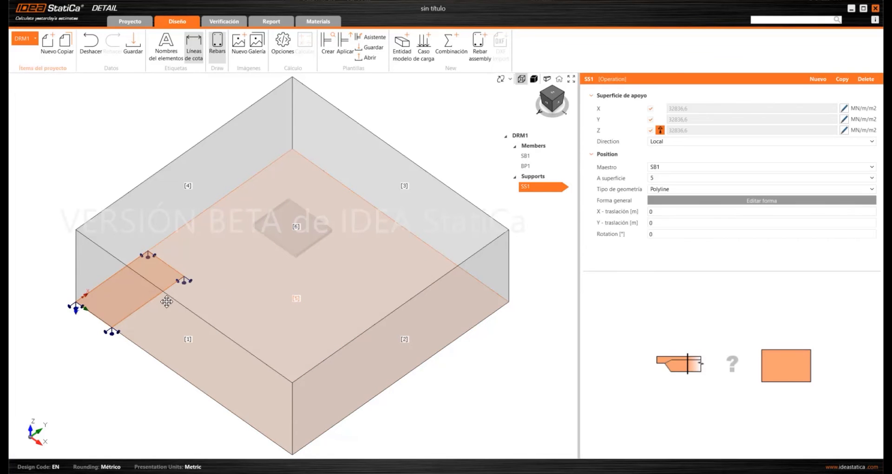
# Step: Replace the support's outline with the octagon coordinates copied from cells A1:B8 of Hoja1 in the open Excel workbook
pyautogui.moveTo(167, 302); pyautogui.dragTo(170, 299, button='middle')
pyautogui.scroll(-4, 170, 299)
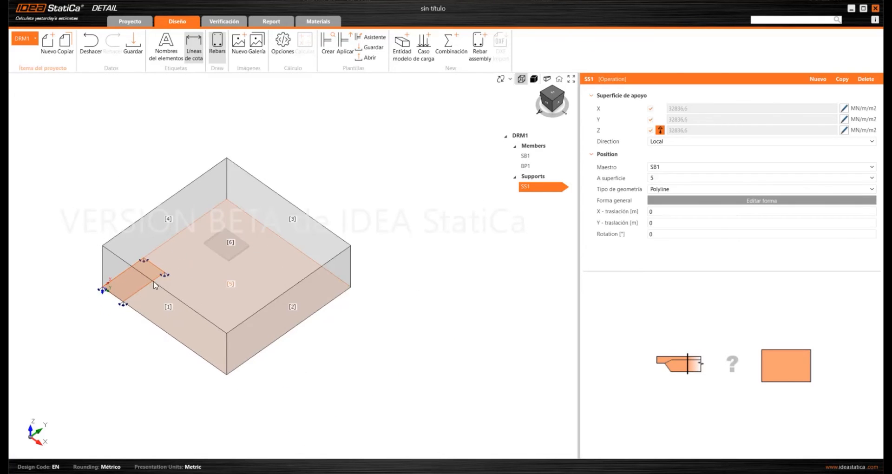
pyautogui.scroll(2, 144, 294)
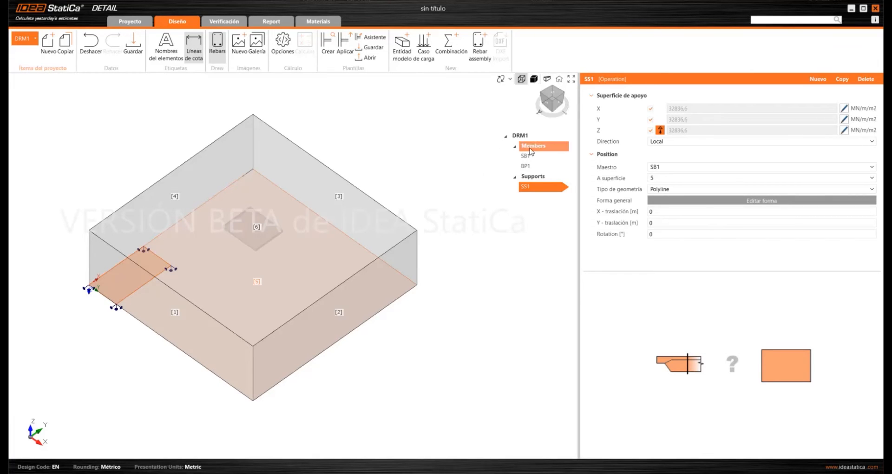
pyautogui.click(711, 203)
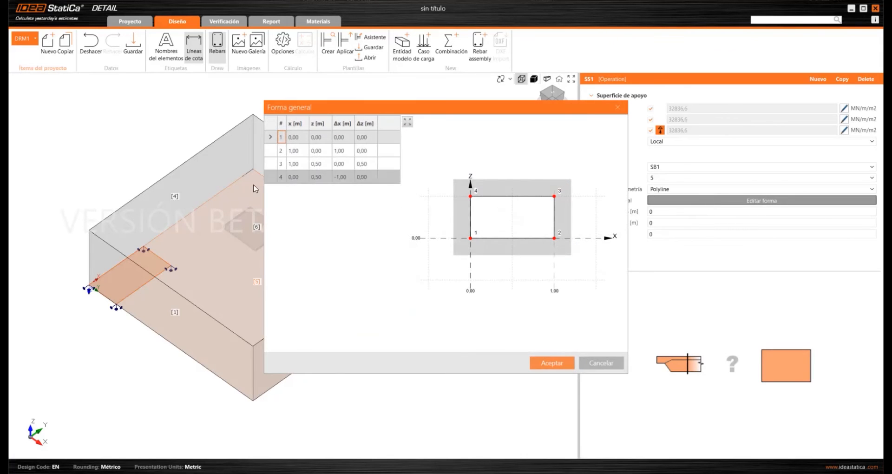
pyautogui.hotkey('alt', 'Tab')
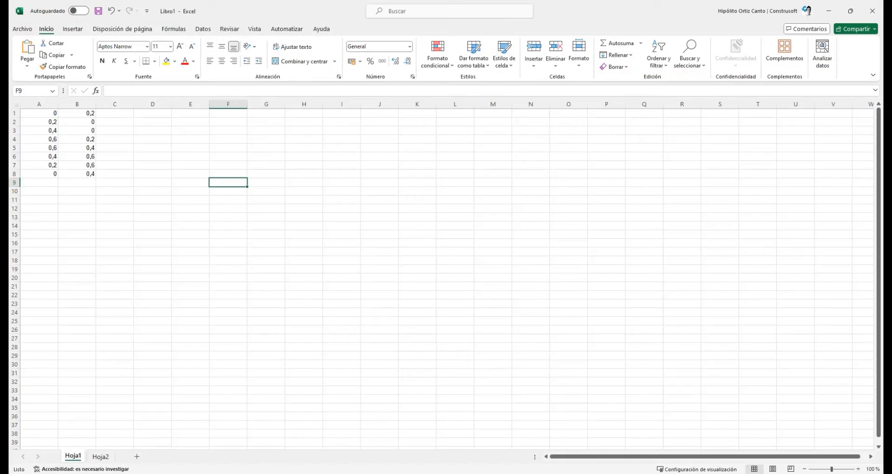
pyautogui.moveTo(53, 114); pyautogui.dragTo(84, 173)
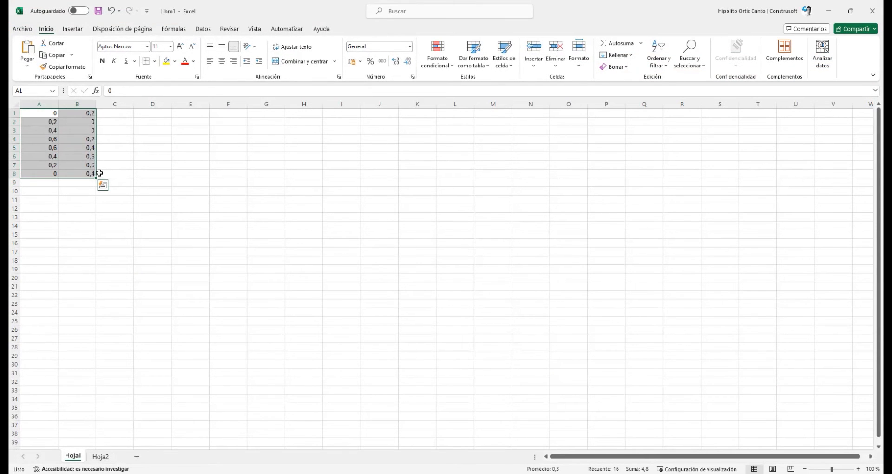
pyautogui.hotkey('ctrl', 'c')
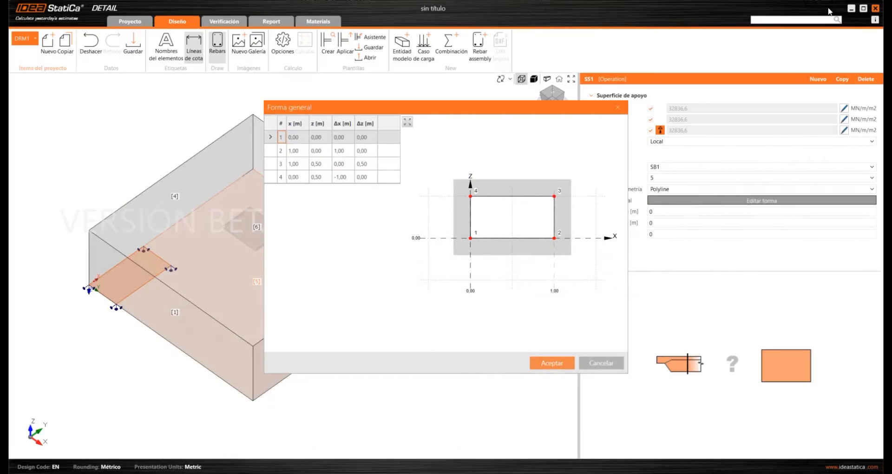
pyautogui.click(828, 10)
pyautogui.hotkey('ctrl', 'v')
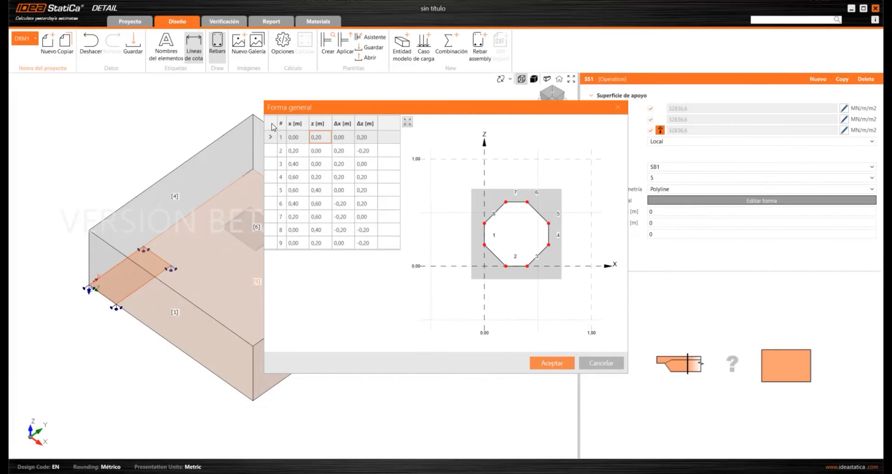
pyautogui.click(560, 368)
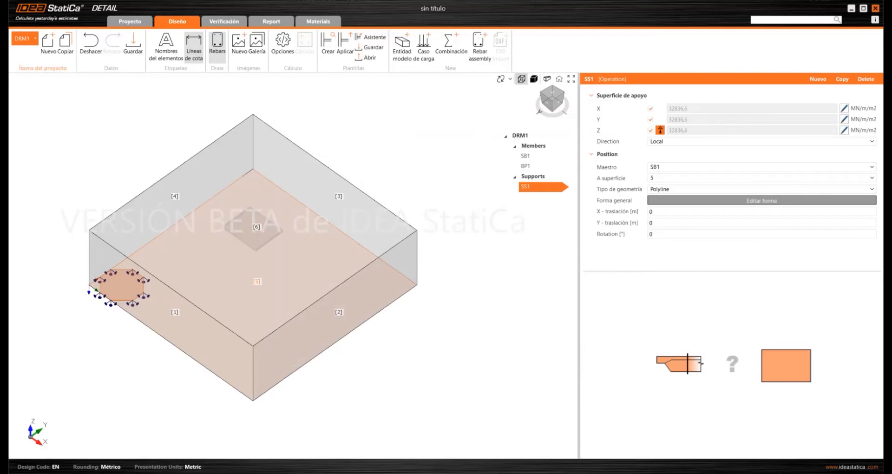
# Step: Offset the octagonal support by setting both its X and Y translation to 0.2 m
pyautogui.click(667, 212)
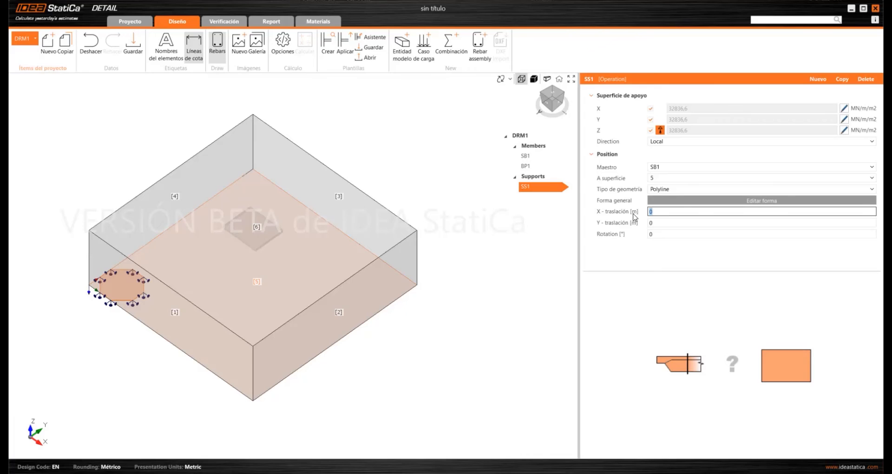
pyautogui.write(',2')
pyautogui.press('Tab')
pyautogui.write('0,2')
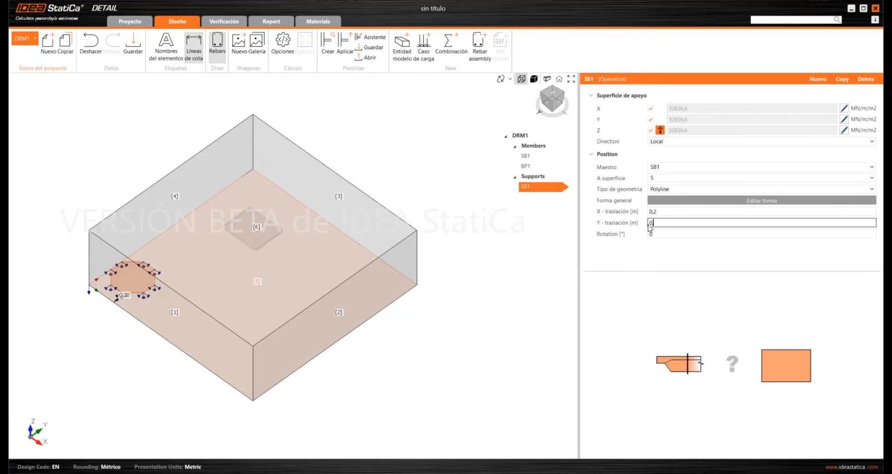
pyautogui.click(665, 212)
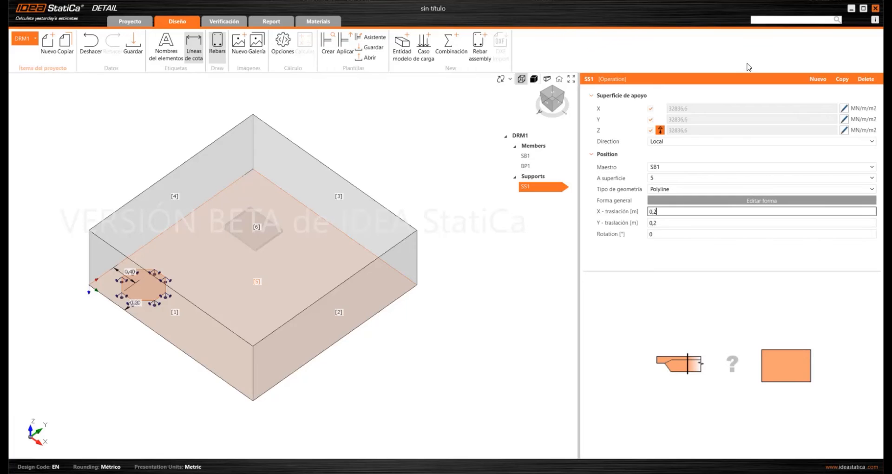
# Step: Make three copies of the octagonal surface support SS1
pyautogui.click(847, 82)
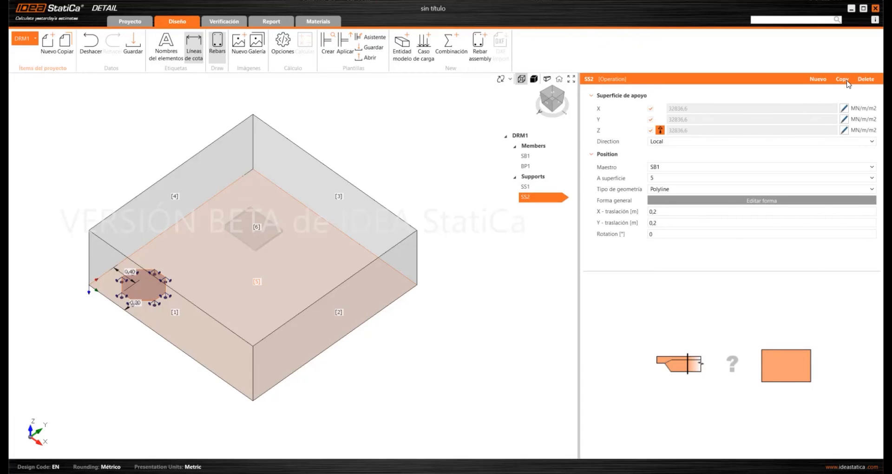
pyautogui.click(846, 80)
pyautogui.click(846, 80)
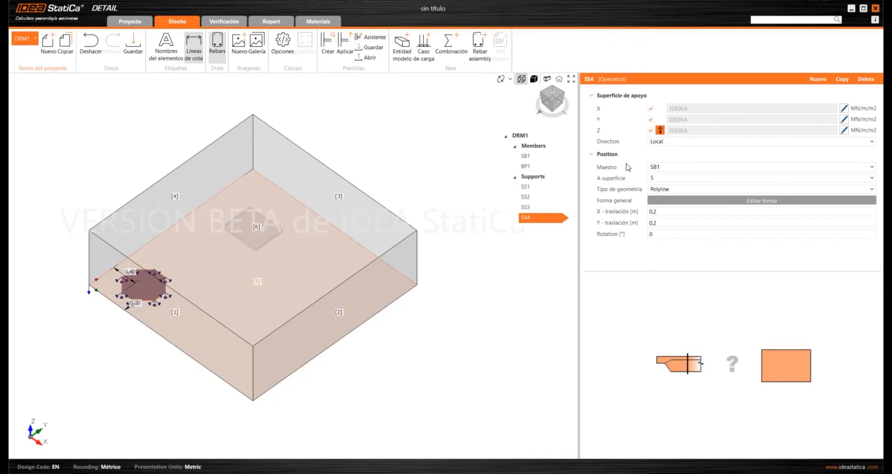
# Step: Set the Y translation of support SS2 to 2.2 m and the X translation of support SS3 to 2.2 m
pyautogui.click(530, 197)
pyautogui.click(653, 223)
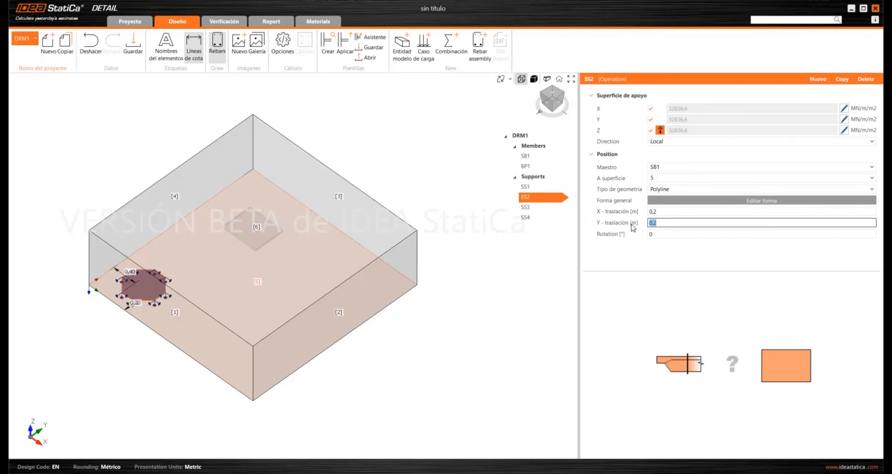
pyautogui.write('2,2')
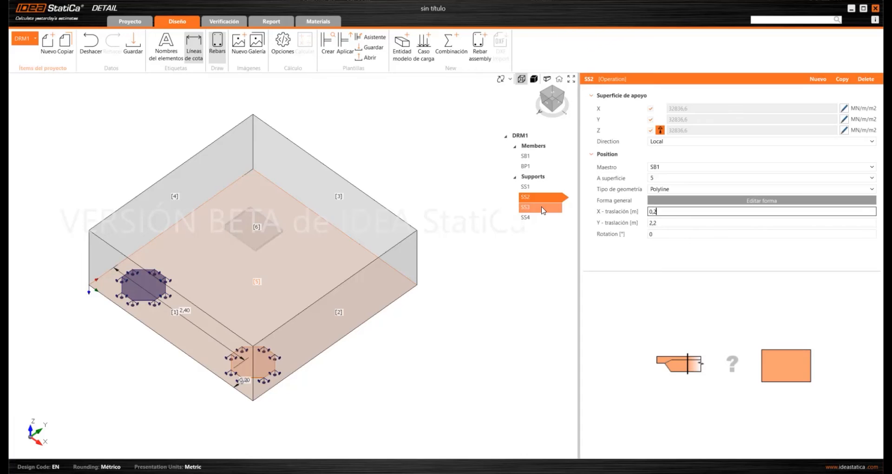
pyautogui.click(525, 207)
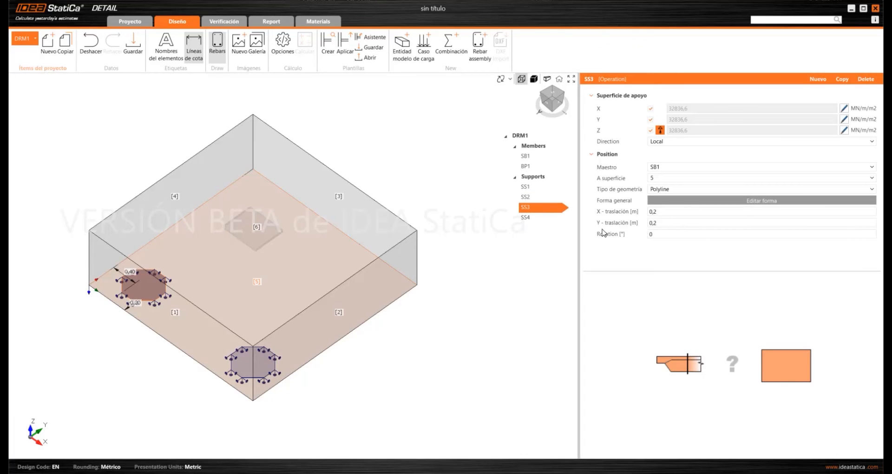
pyautogui.click(678, 211)
pyautogui.write('2,2')
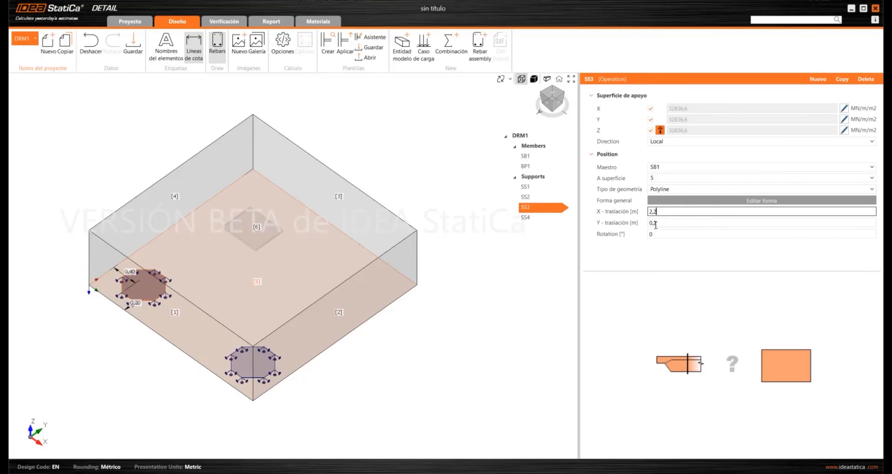
pyautogui.click(664, 224)
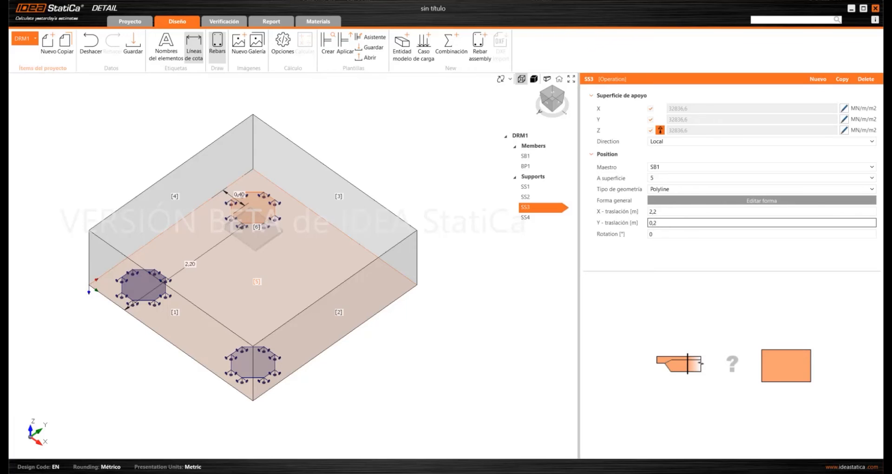
# Step: Place support SS4 in the remaining corner by setting both its X and Y translation to 2.2 m
pyautogui.click(557, 218)
pyautogui.click(650, 223)
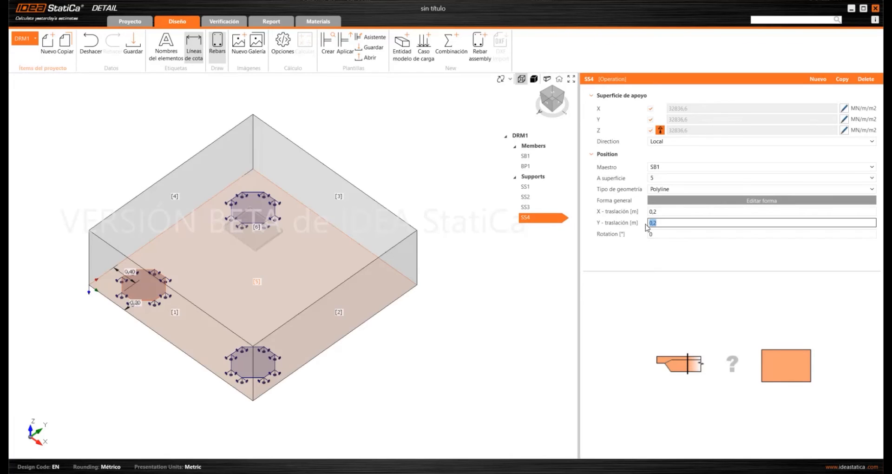
pyautogui.write('2,2')
pyautogui.moveTo(664, 214); pyautogui.dragTo(645, 219)
pyautogui.write('2,2')
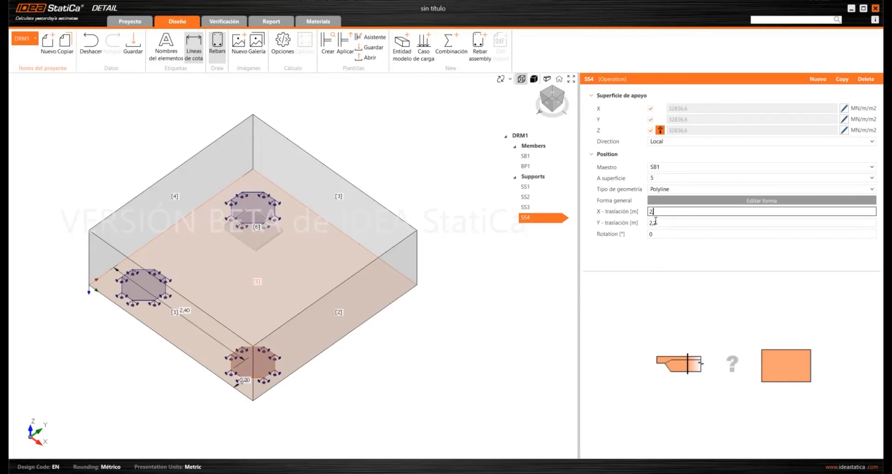
pyautogui.click(663, 226)
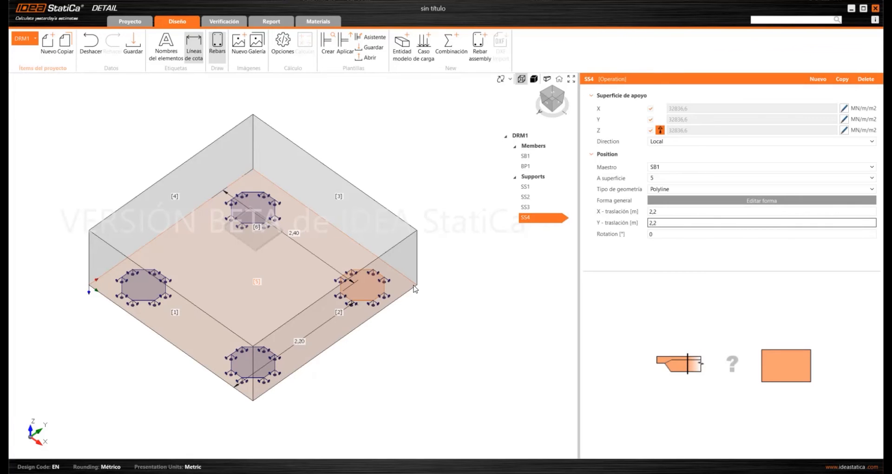
# Step: Add a single anchor to the model and set its anchor type to "Colado en obra - reforzamiento"
pyautogui.scroll(-2, 431, 273)
pyautogui.moveTo(280, 317); pyautogui.dragTo(249, 261, button='right')
pyautogui.scroll(3, 244, 251)
pyautogui.moveTo(225, 294); pyautogui.dragTo(228, 297, button='right')
pyautogui.moveTo(295, 326); pyautogui.dragTo(288, 324, button='middle')
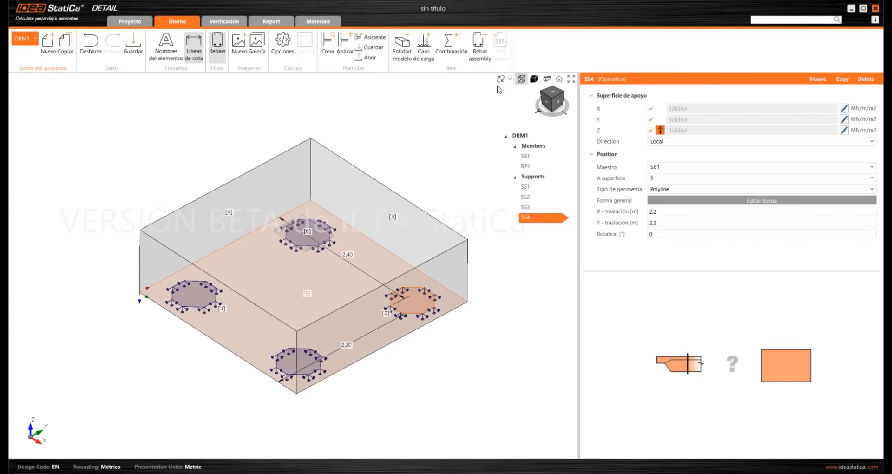
pyautogui.click(552, 92)
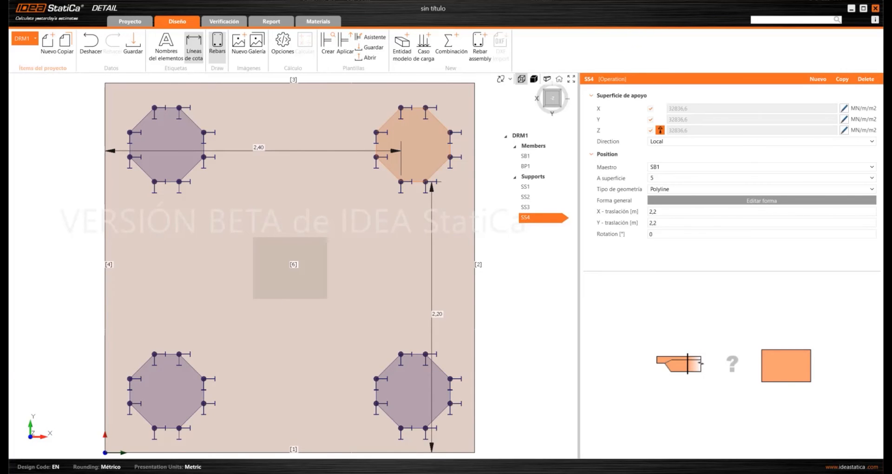
pyautogui.click(402, 54)
pyautogui.click(467, 281)
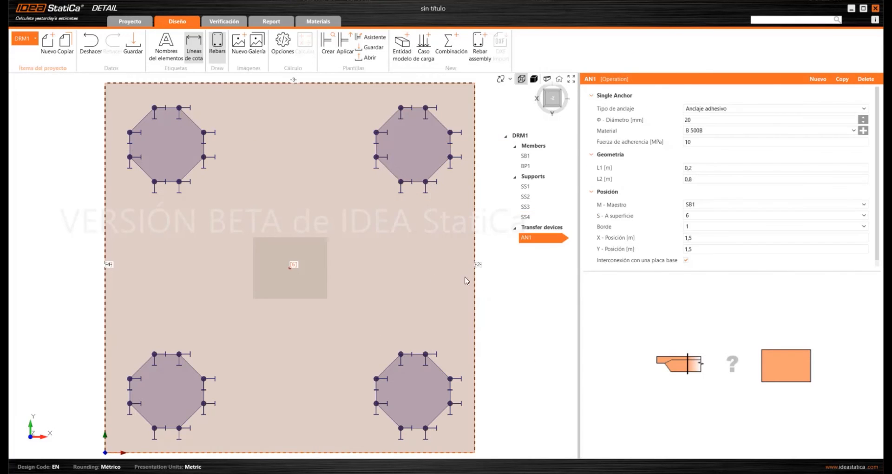
pyautogui.click(734, 113)
pyautogui.click(720, 127)
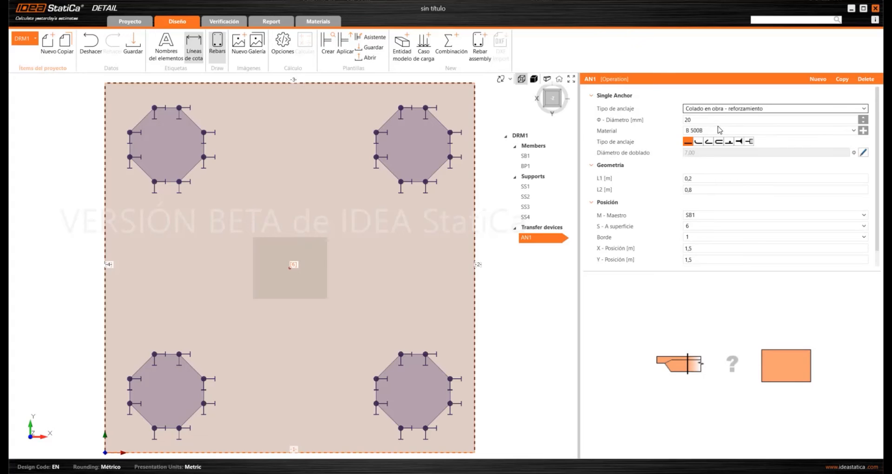
# Step: Set the anchor's lengths to 0.05 m for L1 and 0.5 m for L2
pyautogui.click(706, 180)
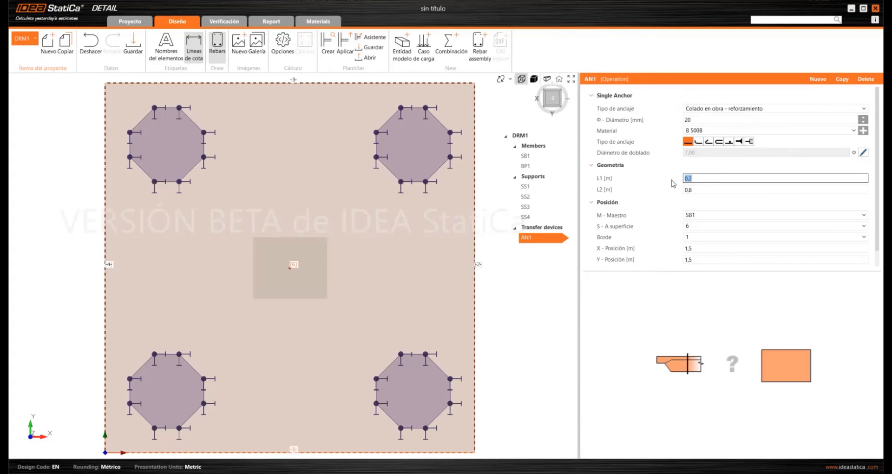
pyautogui.write('0,05')
pyautogui.click(698, 188)
pyautogui.write('0,05')
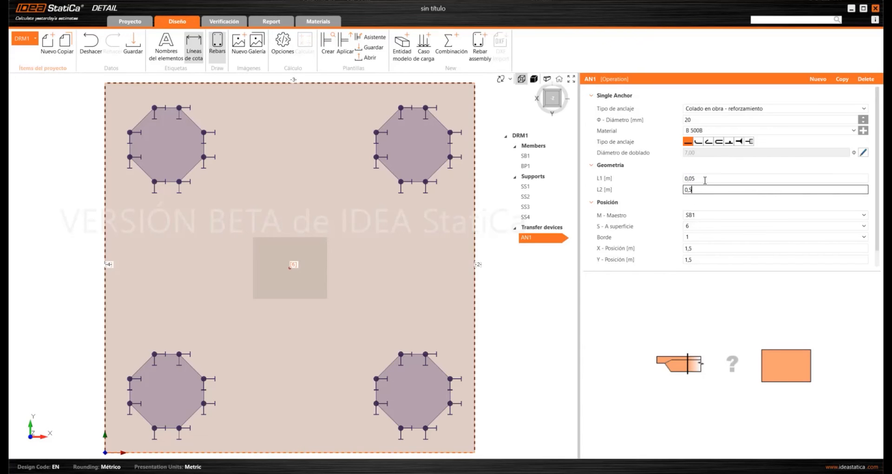
# Step: Set the X position of anchor AN1 to 1.3 m
pyautogui.click(705, 179)
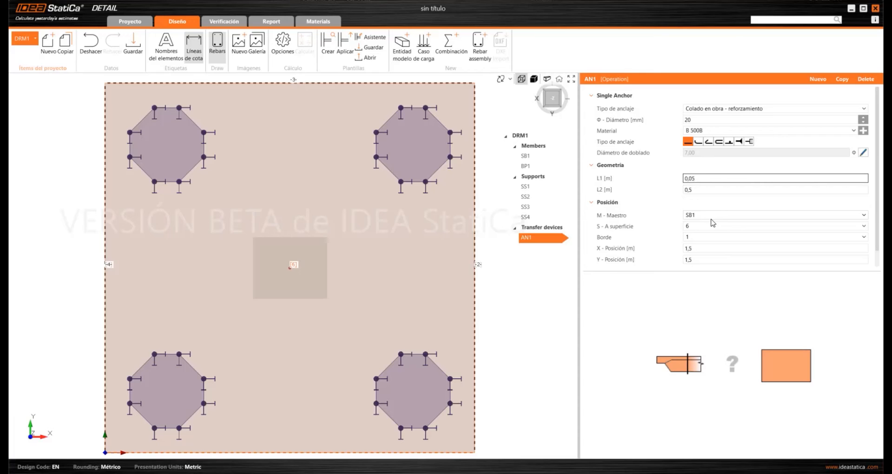
pyautogui.scroll(-3, 348, 239)
pyautogui.moveTo(348, 239); pyautogui.dragTo(279, 214, button='right')
pyautogui.scroll(2, 399, 215)
pyautogui.click(551, 102)
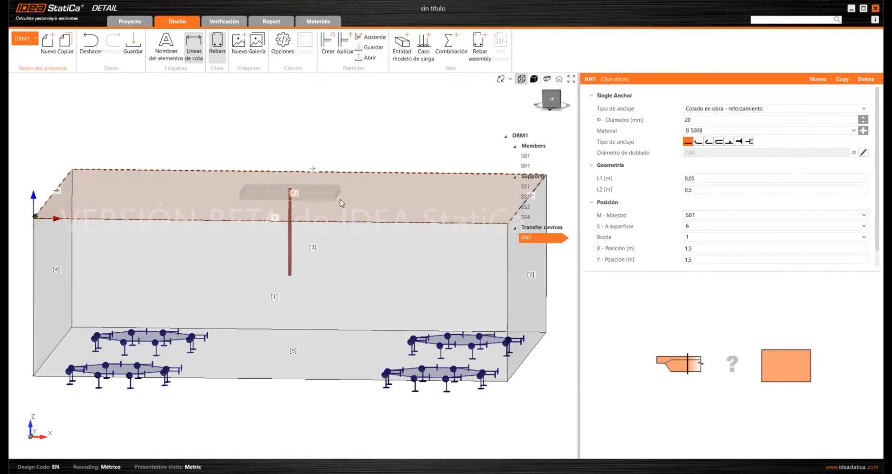
pyautogui.scroll(6, 302, 183)
pyautogui.scroll(-4, 274, 186)
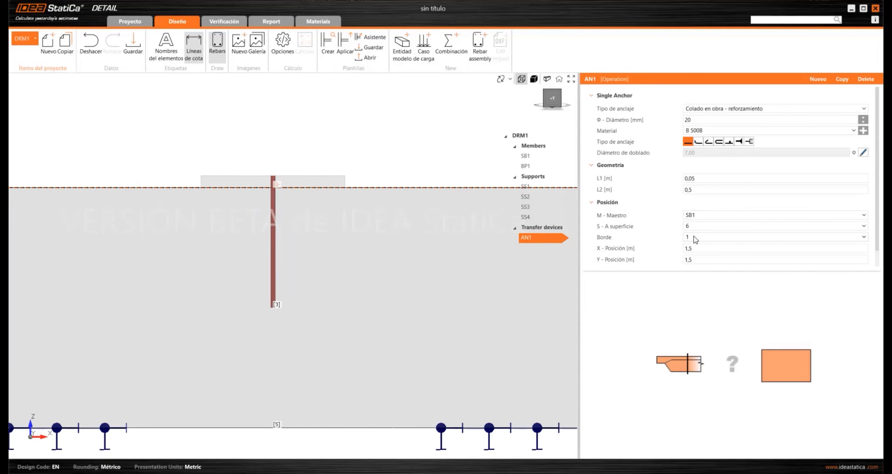
pyautogui.click(696, 248)
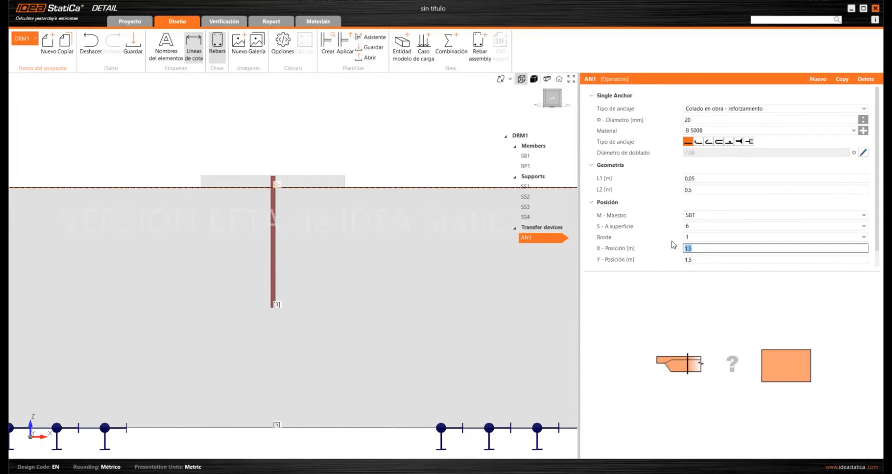
pyautogui.press('BackSpace')
pyautogui.write('35')
pyautogui.press('Tab')
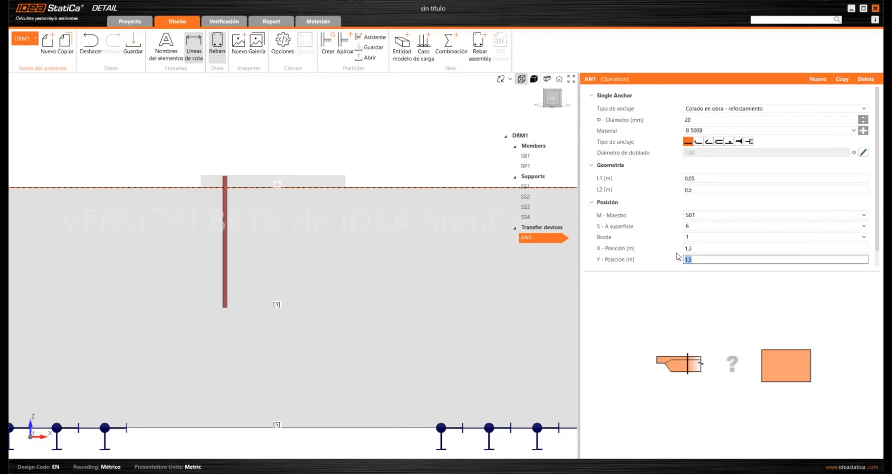
# Step: Set the Y position of anchor AN1 to 1.35 m
pyautogui.write('0,35')
pyautogui.press('Return')
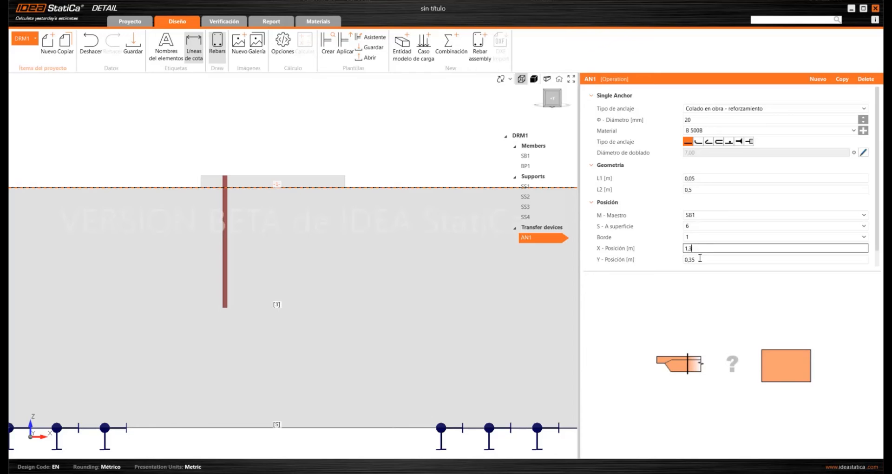
pyautogui.write('1,35')
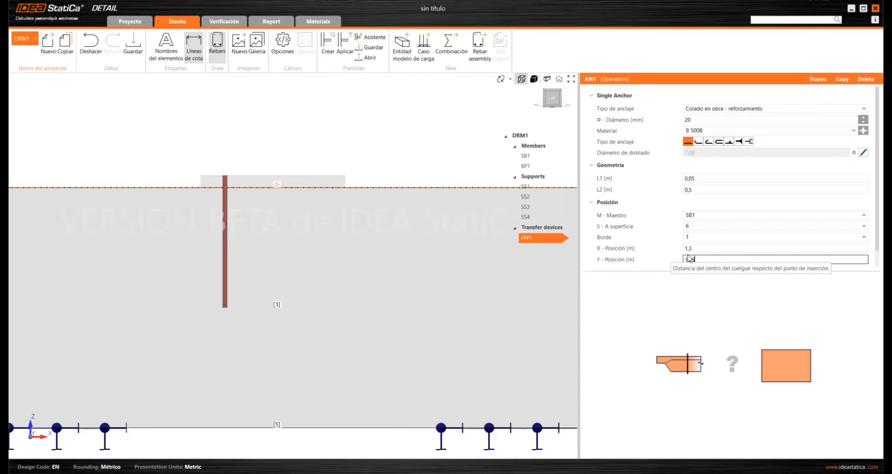
pyautogui.hotkey('shift', 'Tab')
pyautogui.moveTo(385, 204); pyautogui.dragTo(378, 241, button='right')
pyautogui.click(558, 94)
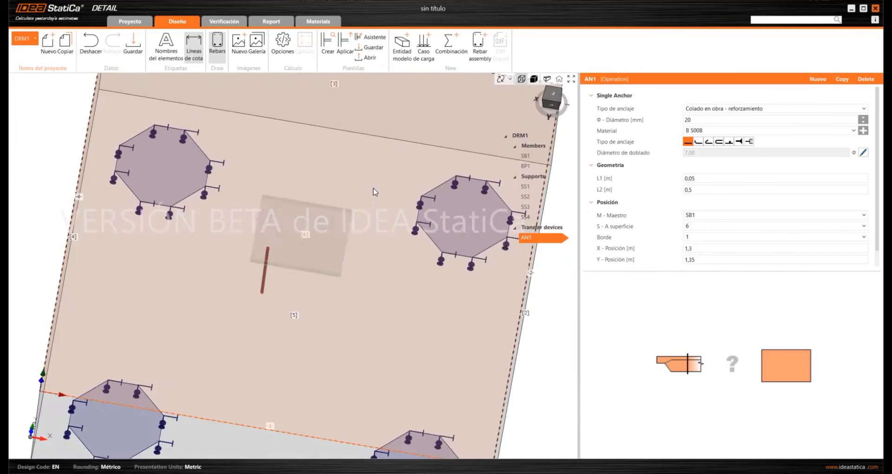
pyautogui.scroll(3, 271, 283)
pyautogui.scroll(-3, 261, 298)
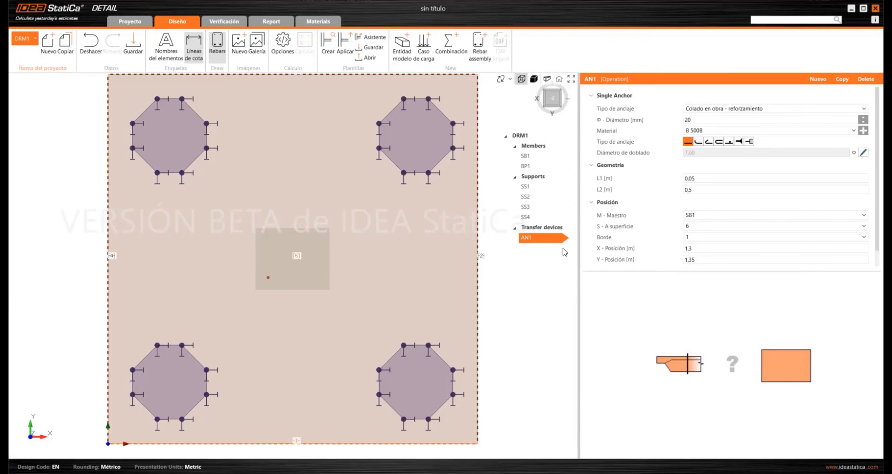
# Step: Copy anchor AN1 three times to create anchors AN2, AN3 and AN4
pyautogui.click(846, 82)
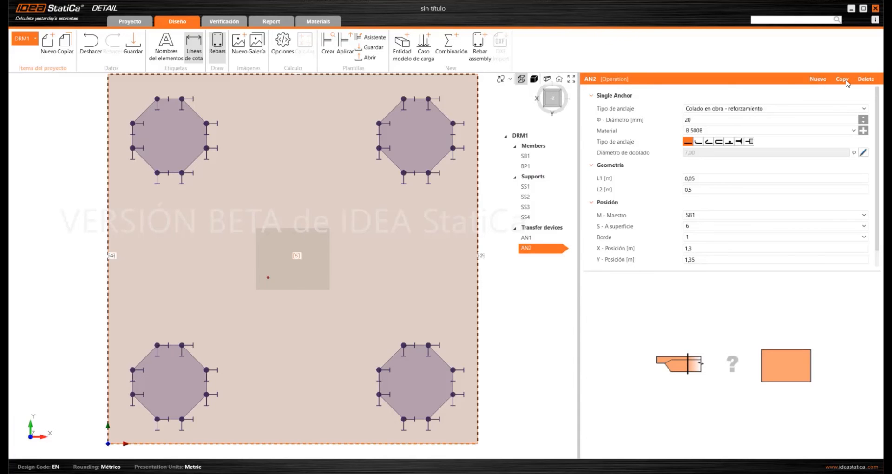
pyautogui.click(847, 83)
pyautogui.click(846, 82)
# Step: Space the copied anchors in a row by setting the Y position to 1.45 m for AN2, 1.55 m for AN3 and 1.65 m for AN4
pyautogui.click(697, 260)
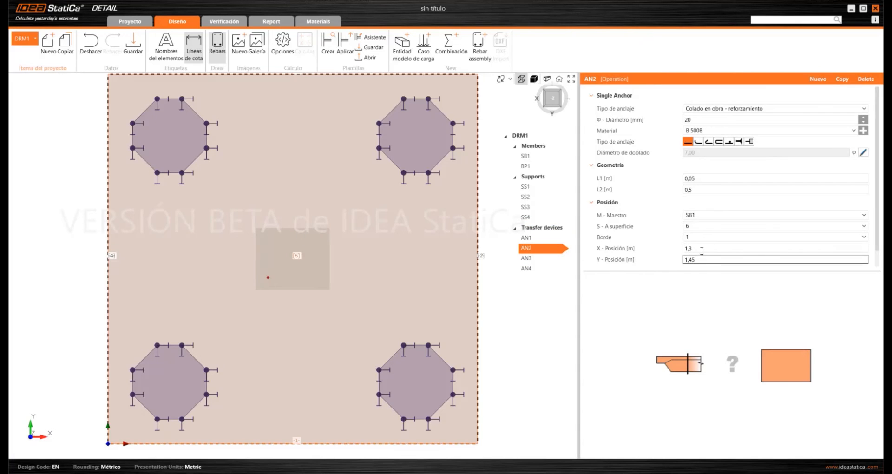
pyautogui.click(543, 261)
pyautogui.click(705, 259)
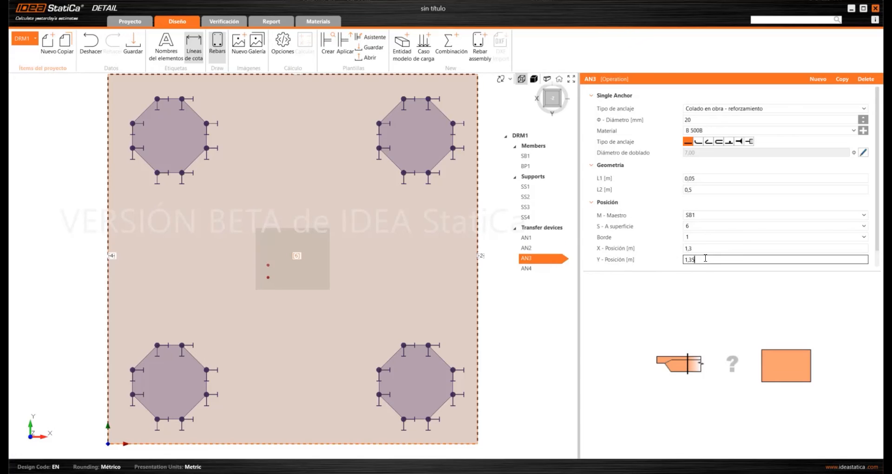
pyautogui.press('BackSpace')
pyautogui.write('5')
pyautogui.click(707, 248)
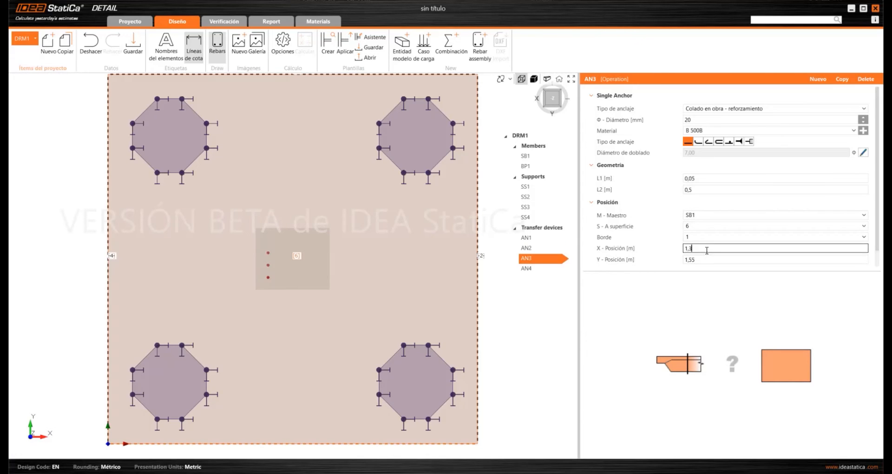
pyautogui.click(558, 269)
pyautogui.click(708, 259)
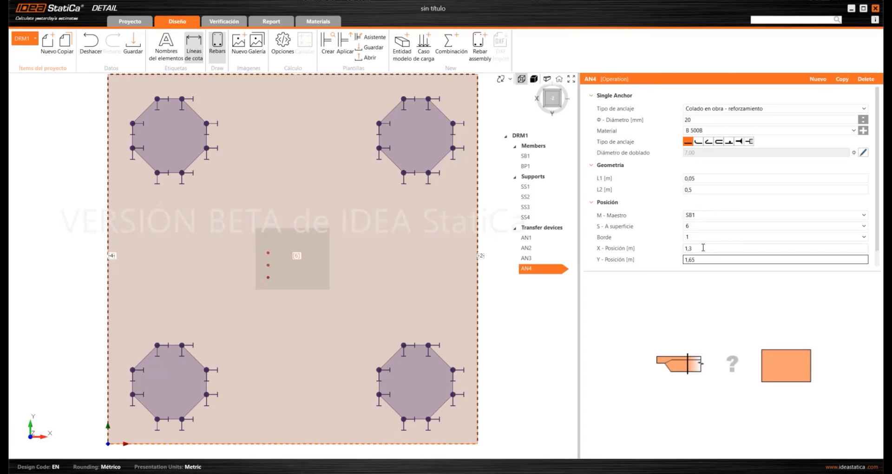
pyautogui.click(703, 248)
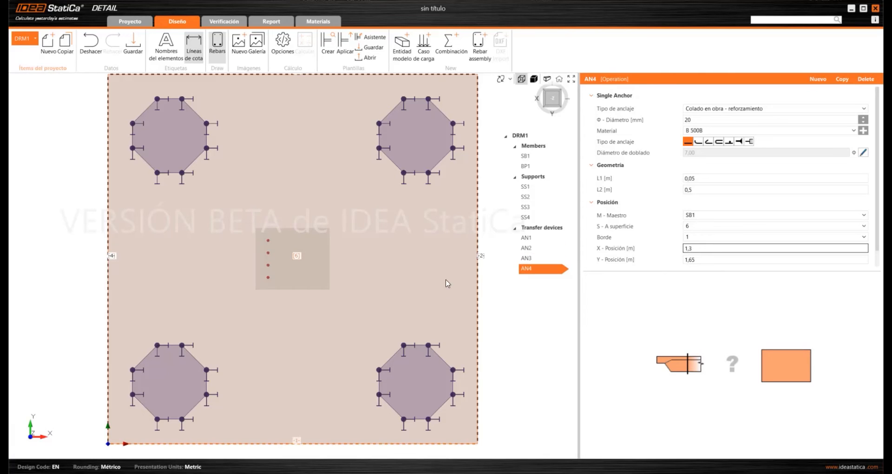
# Step: Create a new load case and add a point load (carga puntual) to it
pyautogui.scroll(-2, 407, 258)
pyautogui.moveTo(341, 295); pyautogui.dragTo(335, 249, button='middle')
pyautogui.moveTo(471, 316); pyautogui.dragTo(458, 332, button='middle')
pyautogui.scroll(3, 499, 340)
pyautogui.scroll(-3, 354, 273)
pyautogui.moveTo(354, 273); pyautogui.dragTo(209, 213, button='middle')
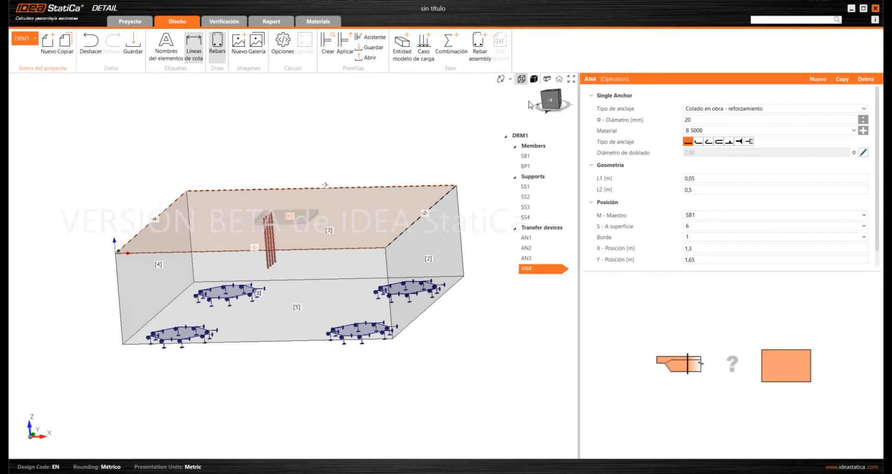
pyautogui.click(559, 95)
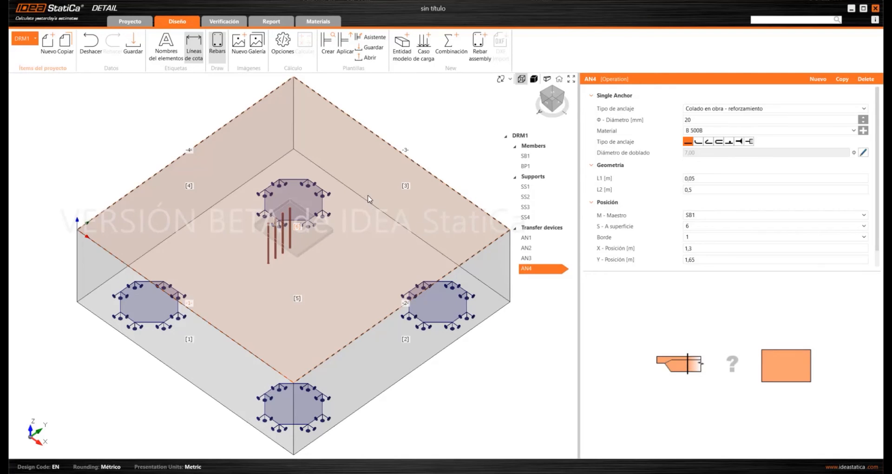
pyautogui.click(426, 54)
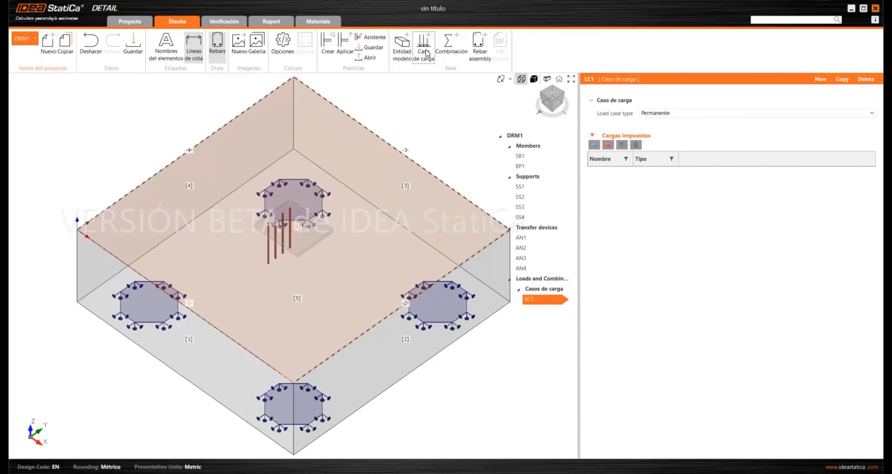
pyautogui.click(593, 144)
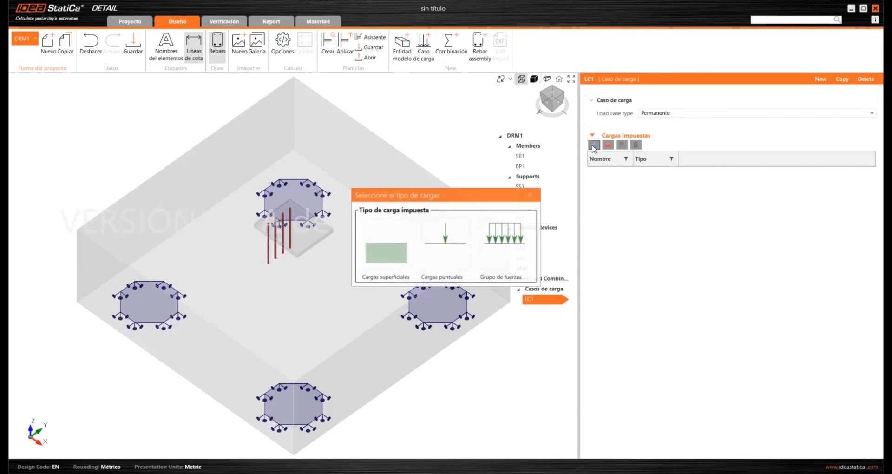
pyautogui.click(446, 239)
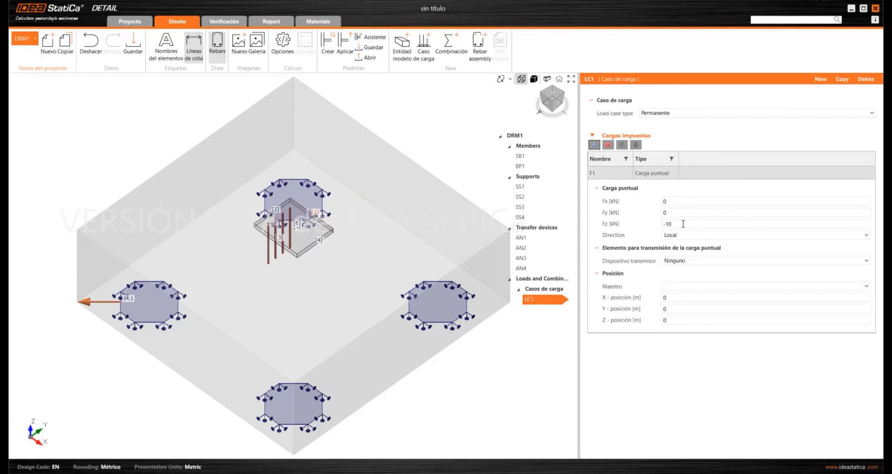
# Step: Set the point load F1 to Fz 50 kN with Global direction
pyautogui.click(682, 224)
pyautogui.write('50')
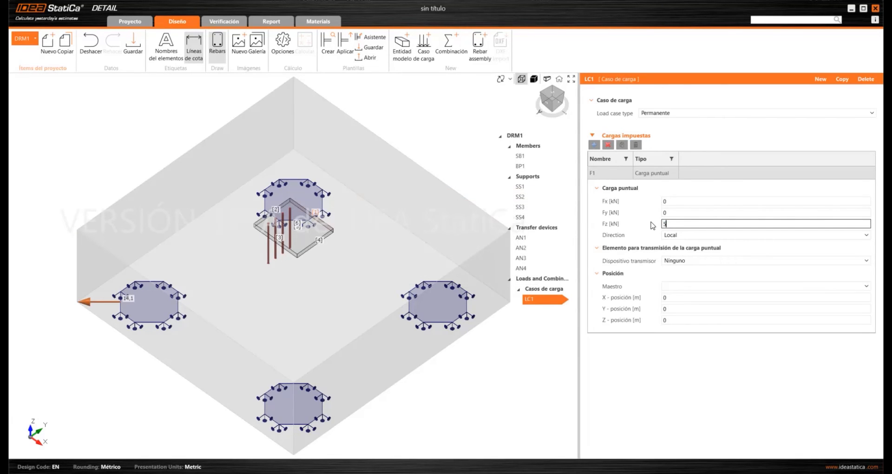
pyautogui.click(690, 235)
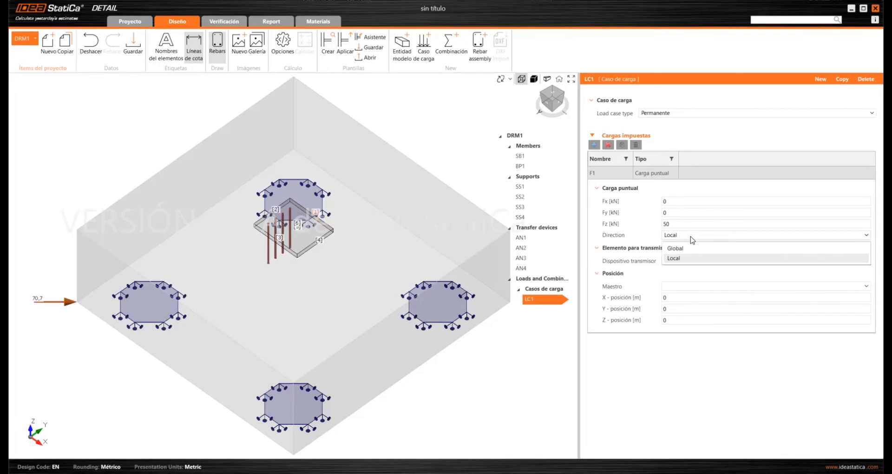
pyautogui.click(691, 242)
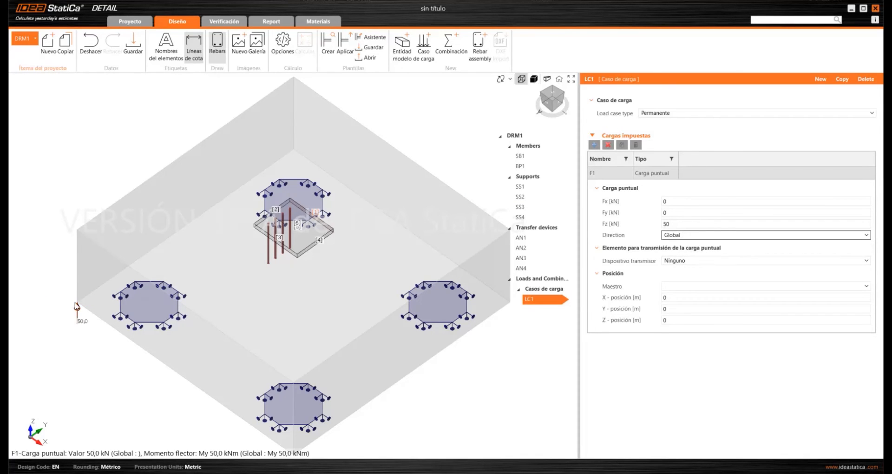
# Step: Assign load F1 to anchor AN1 as its transmitting device and keep Permanente as the load case type
pyautogui.click(688, 261)
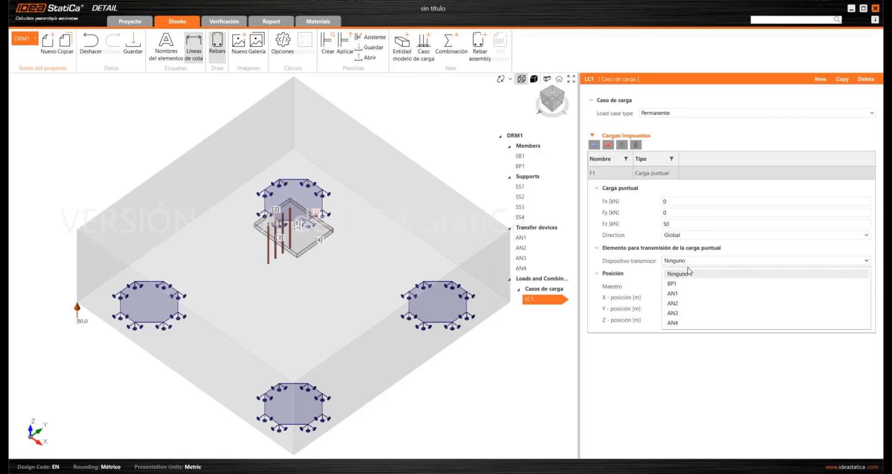
pyautogui.click(683, 292)
pyautogui.scroll(5, 334, 249)
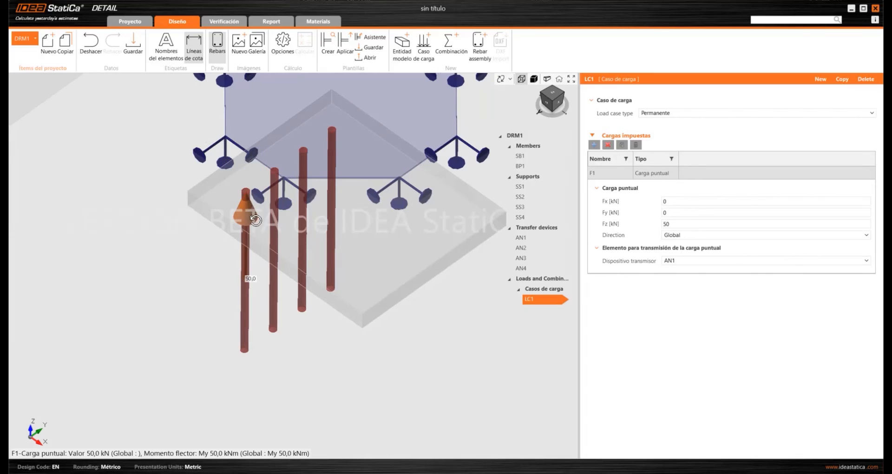
pyautogui.scroll(-3, 255, 230)
pyautogui.moveTo(254, 249); pyautogui.dragTo(247, 207, button='middle')
pyautogui.scroll(3, 247, 211)
pyautogui.scroll(-2, 250, 199)
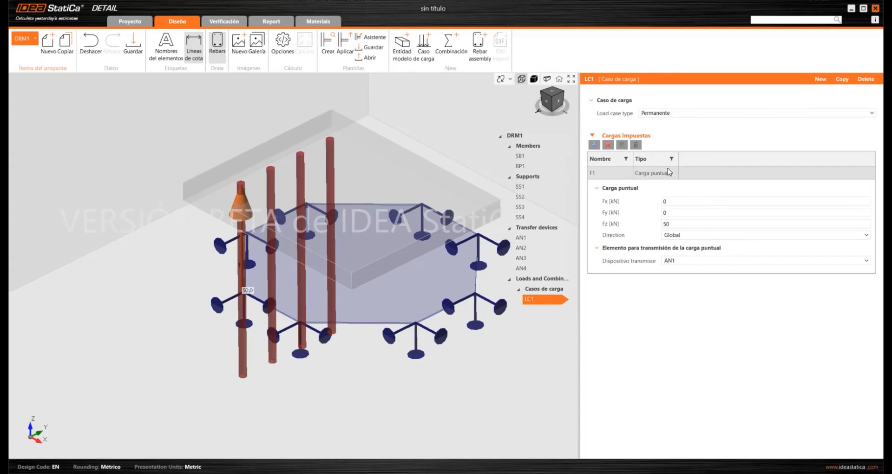
pyautogui.click(665, 114)
pyautogui.click(748, 122)
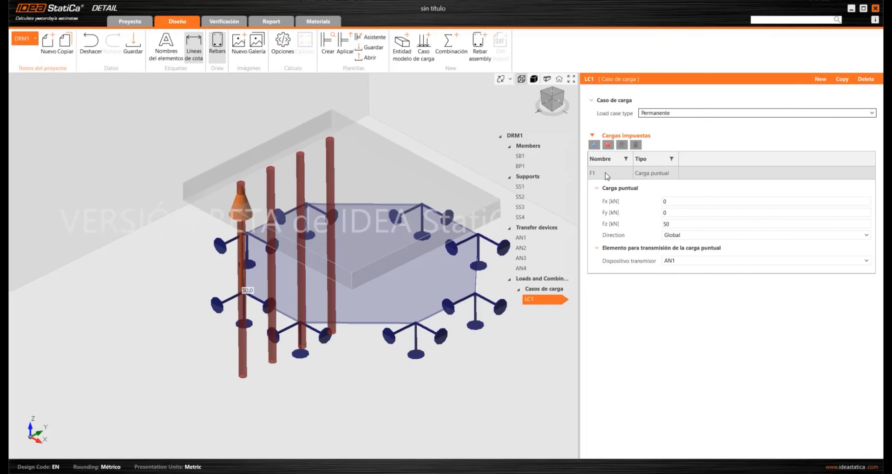
# Step: Add a second 50 kN vertical point load to load case LC1 and assign it to anchor AN2
pyautogui.click(593, 145)
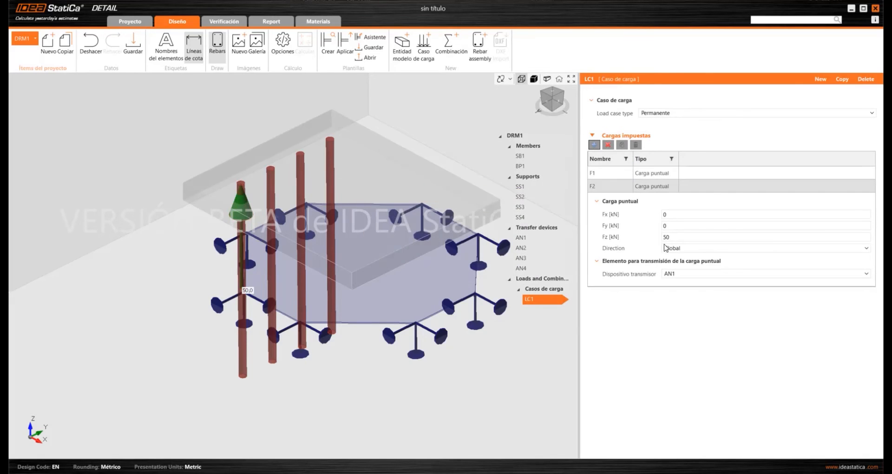
pyautogui.click(679, 275)
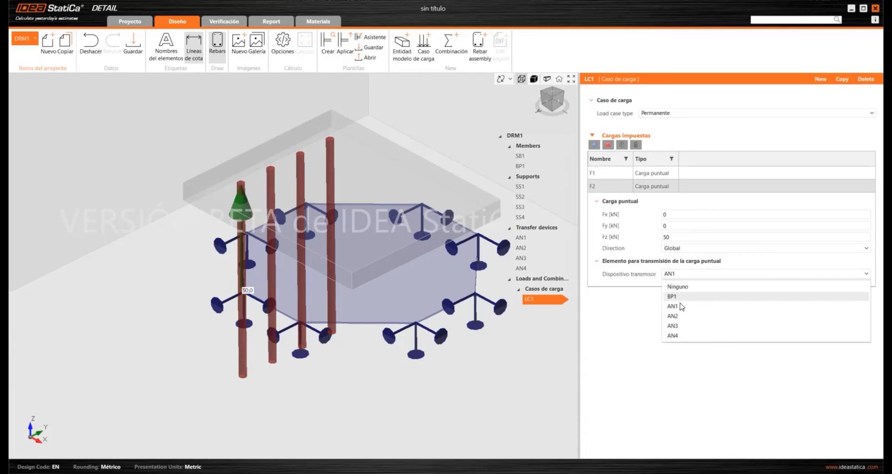
pyautogui.click(679, 319)
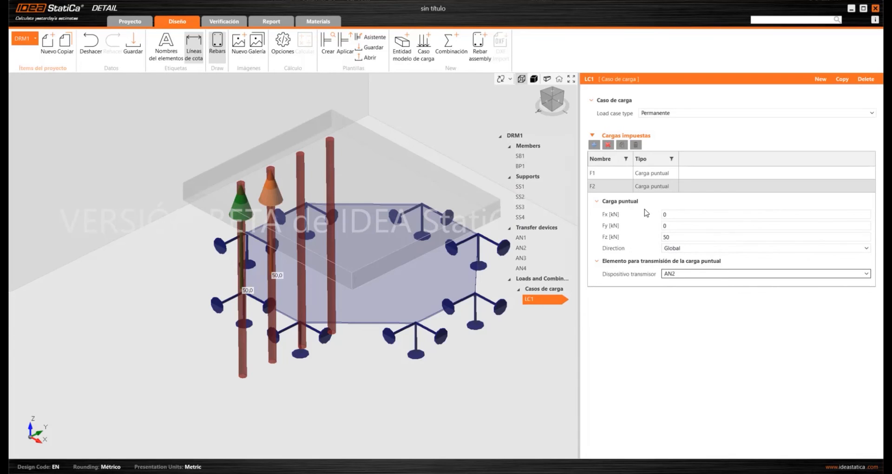
# Step: Add a third 50 kN vertical point load and assign it to anchor AN3
pyautogui.click(594, 145)
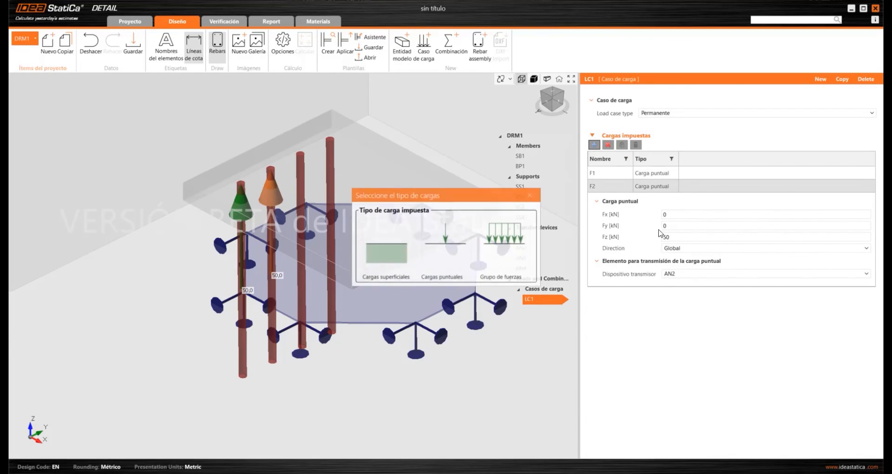
pyautogui.click(459, 234)
pyautogui.click(679, 286)
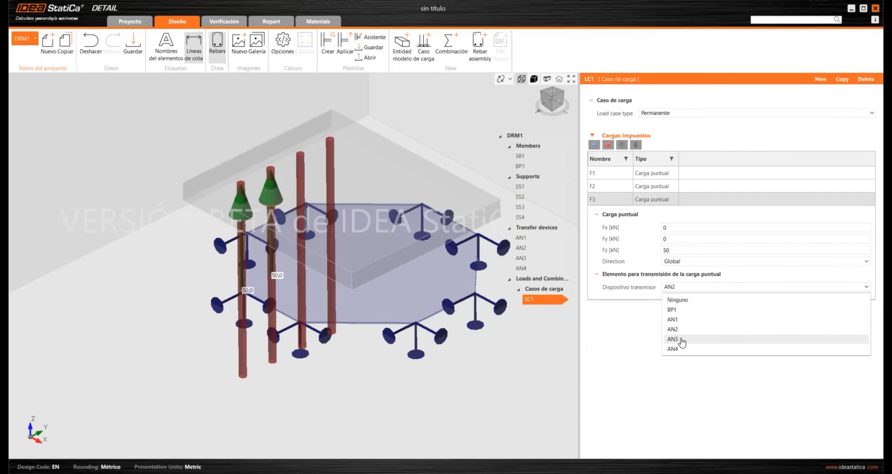
pyautogui.click(682, 339)
# Step: Add a fourth 50 kN vertical point load and assign it to anchor AN4
pyautogui.click(594, 144)
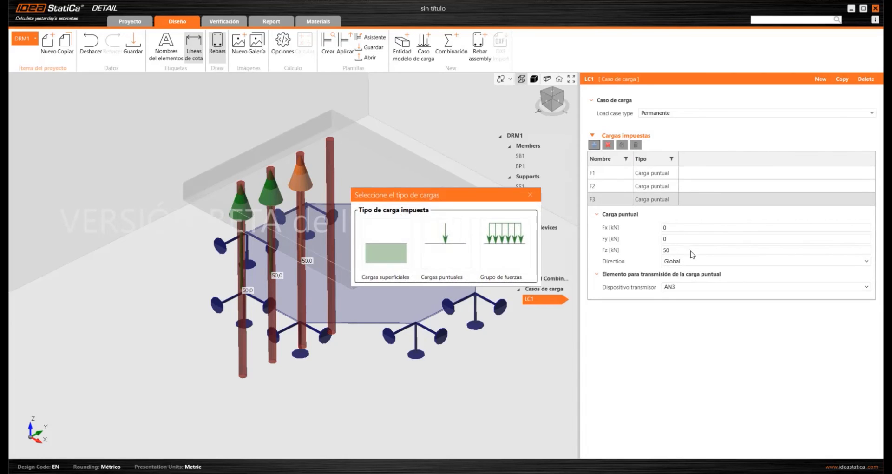
pyautogui.click(460, 237)
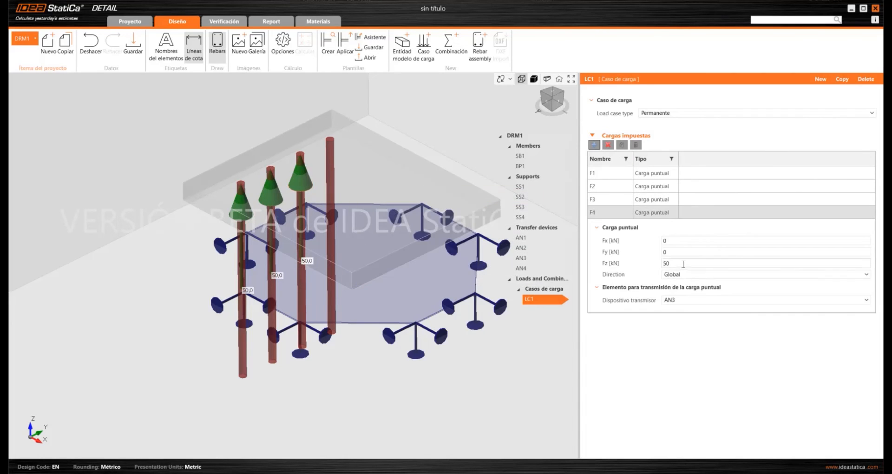
pyautogui.click(679, 301)
pyautogui.click(678, 362)
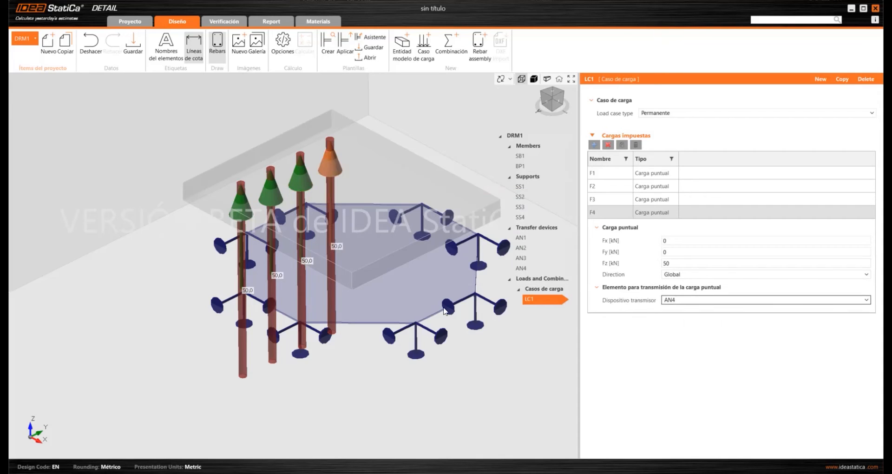
# Step: Create a second load case, LC2, and add a group of forces to it
pyautogui.scroll(-2, 331, 244)
pyautogui.moveTo(330, 244); pyautogui.dragTo(319, 243, button='middle')
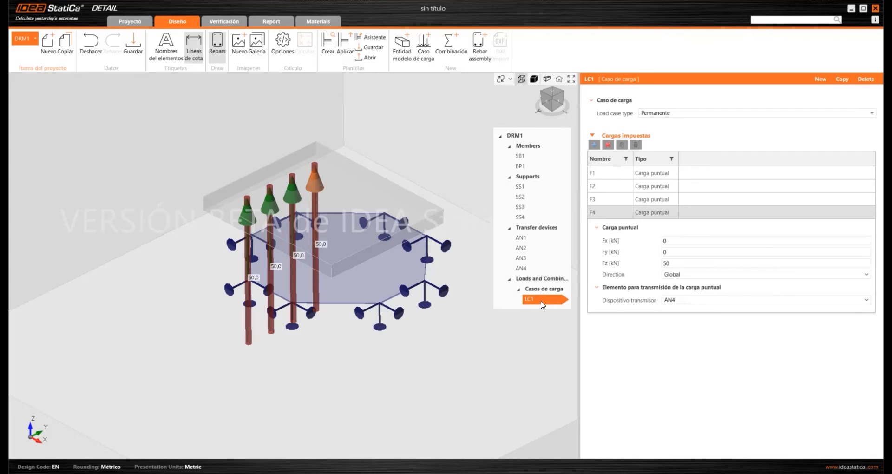
pyautogui.click(820, 79)
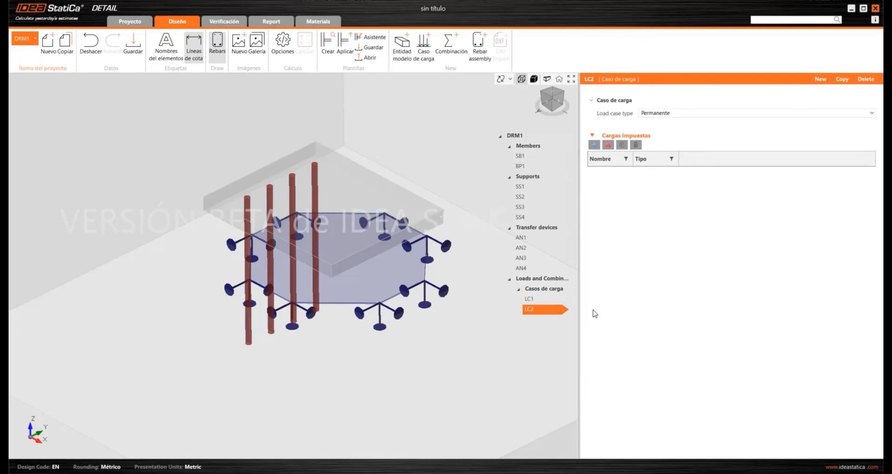
pyautogui.click(593, 144)
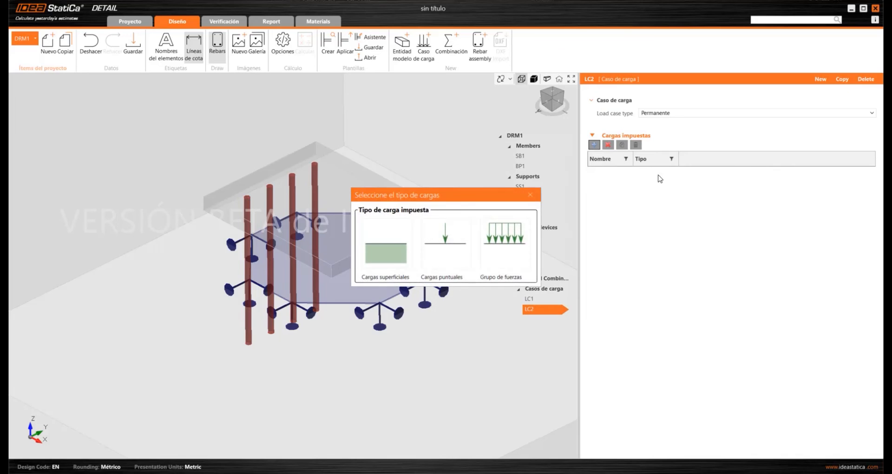
pyautogui.click(502, 238)
pyautogui.scroll(-8, 313, 271)
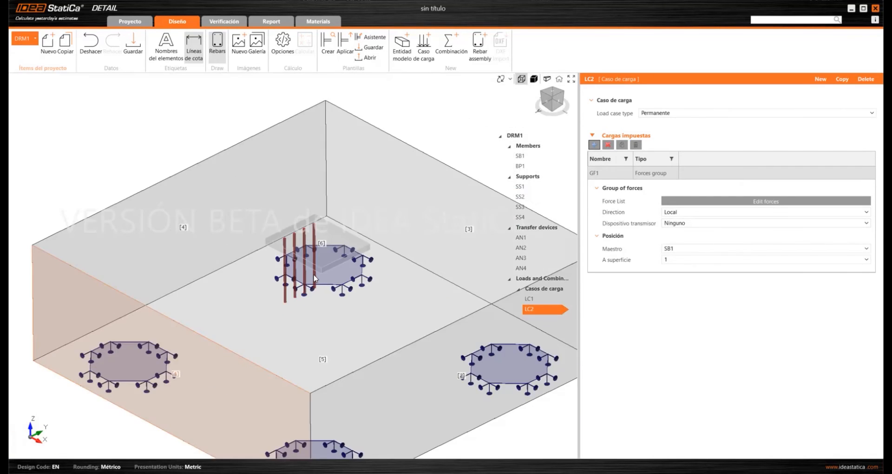
pyautogui.scroll(2, 314, 318)
pyautogui.moveTo(321, 318); pyautogui.dragTo(309, 314, button='middle')
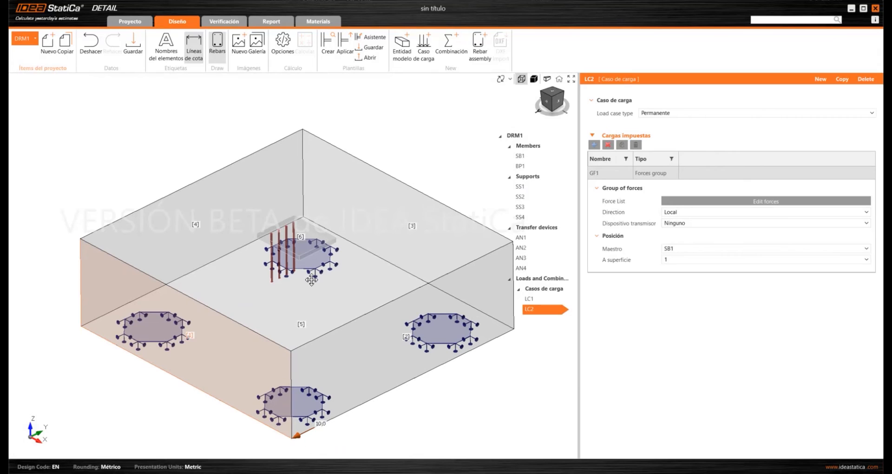
pyautogui.moveTo(312, 273); pyautogui.dragTo(310, 280, button='middle')
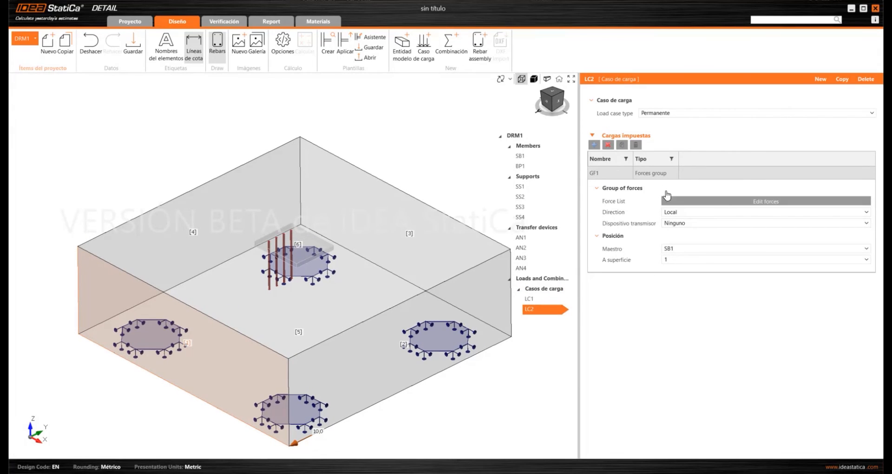
# Step: Open the group's force list for editing, switch to Excel and copy range A1:E9 from sheet Hoja2
pyautogui.click(712, 202)
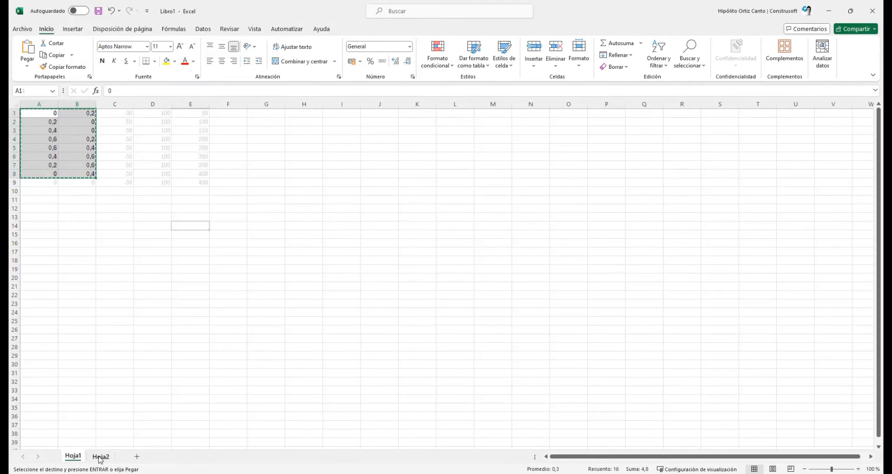
pyautogui.click(100, 457)
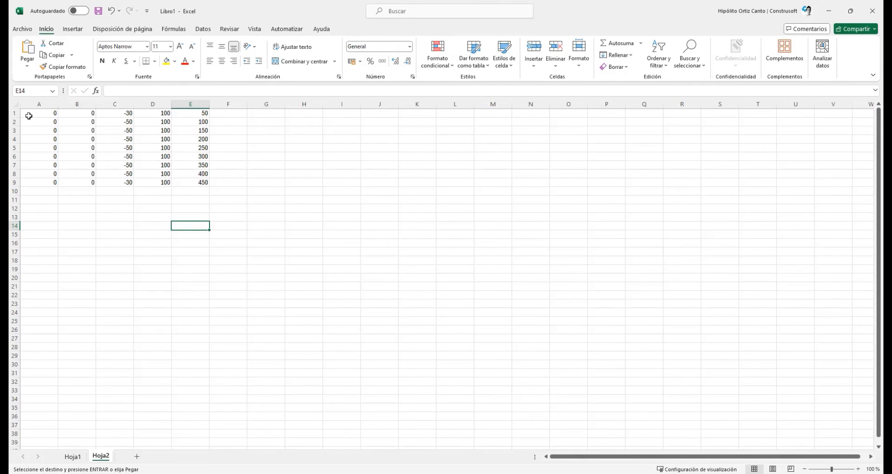
pyautogui.moveTo(29, 113); pyautogui.dragTo(185, 181)
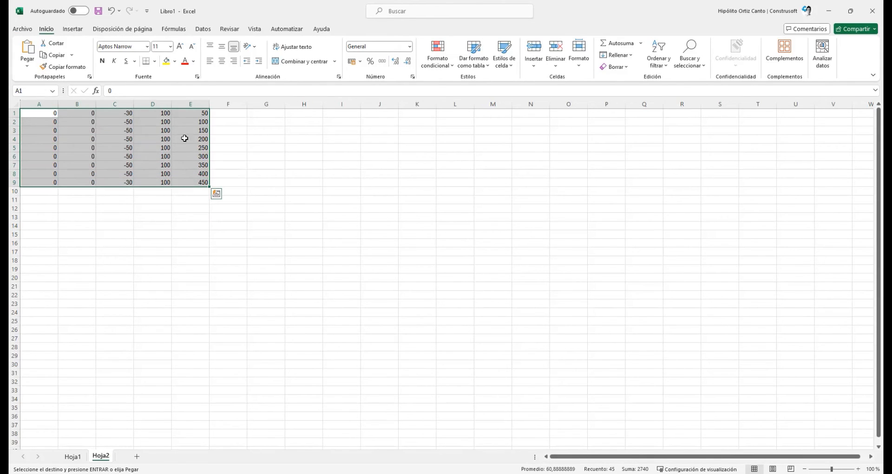
pyautogui.hotkey('ctrl', 'c')
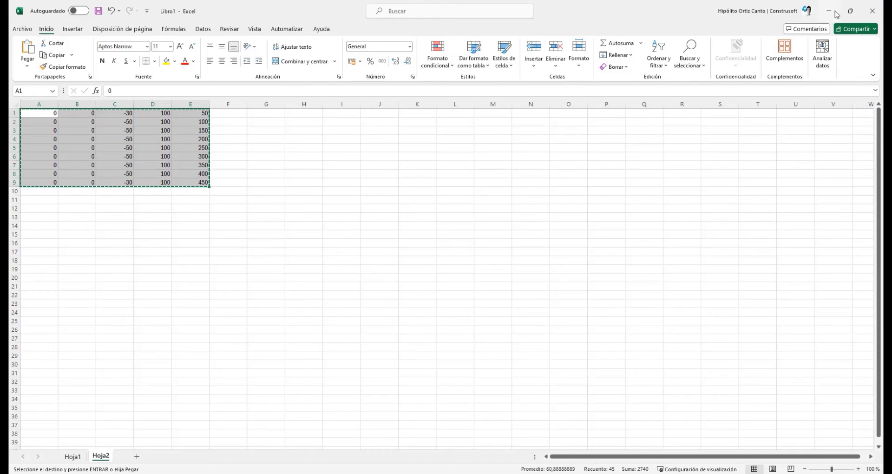
# Step: Return to IDEA StatiCa Detail, paste the nine copied force rows into the Group of Forces table and accept them
pyautogui.click(828, 11)
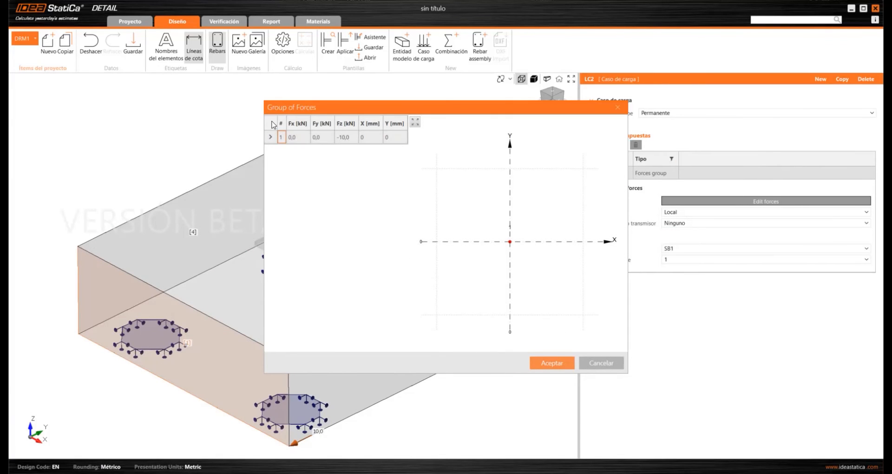
pyautogui.hotkey('ctrl', 'v')
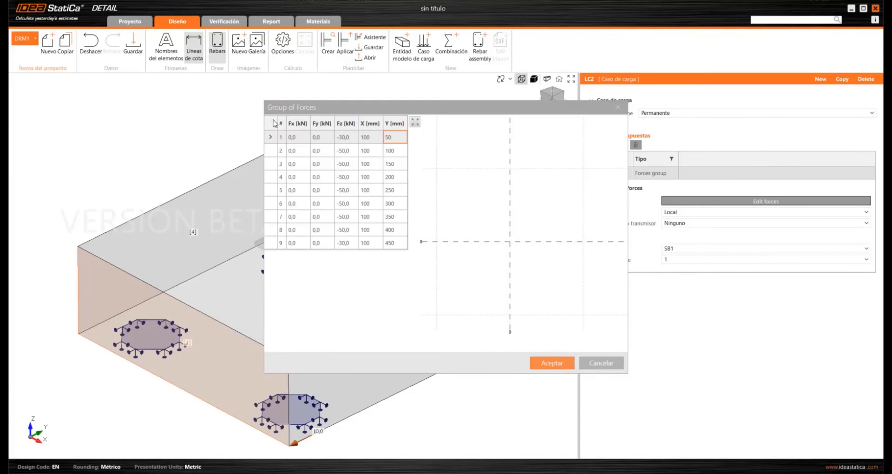
pyautogui.click(559, 361)
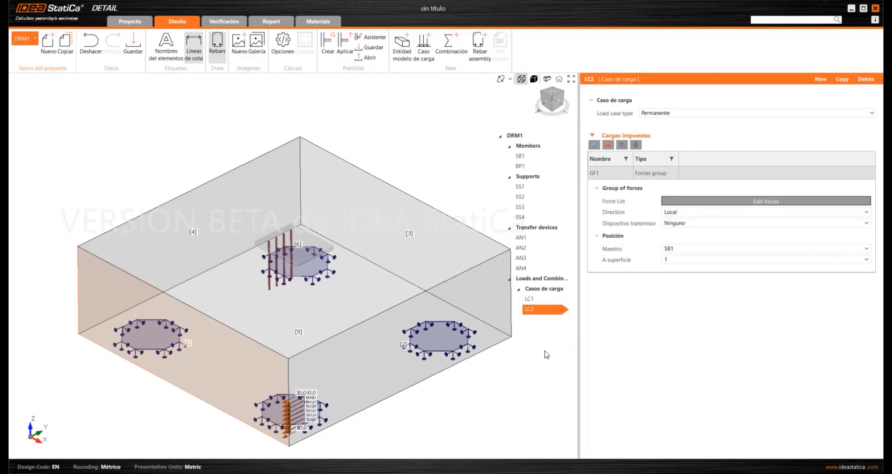
pyautogui.scroll(-3, 428, 286)
pyautogui.scroll(2, 361, 392)
pyautogui.moveTo(359, 394); pyautogui.dragTo(268, 431, button='middle')
pyautogui.scroll(3, 264, 393)
pyautogui.moveTo(262, 389); pyautogui.dragTo(247, 364, button='middle')
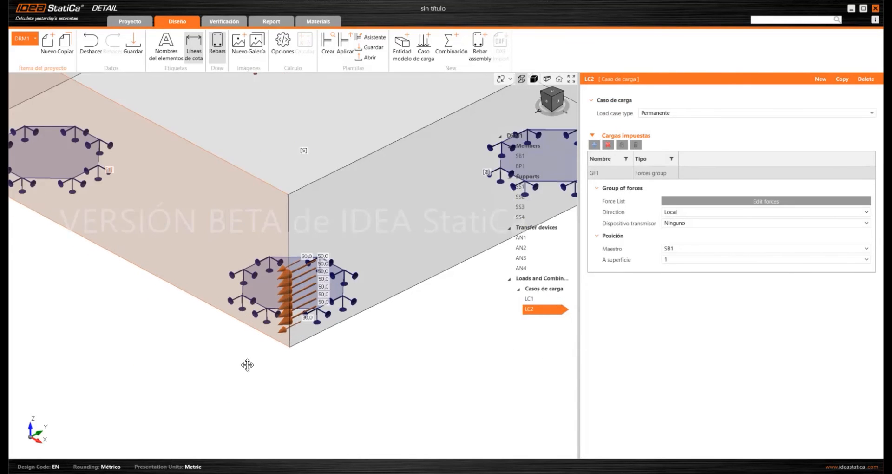
pyautogui.scroll(-4, 247, 365)
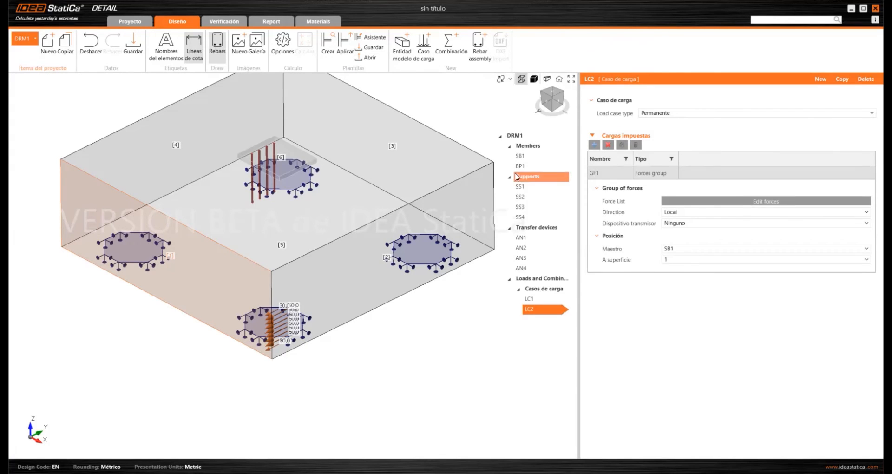
# Step: Assign base plate BP1 as the transmitting device of the force group in LC2
pyautogui.click(685, 227)
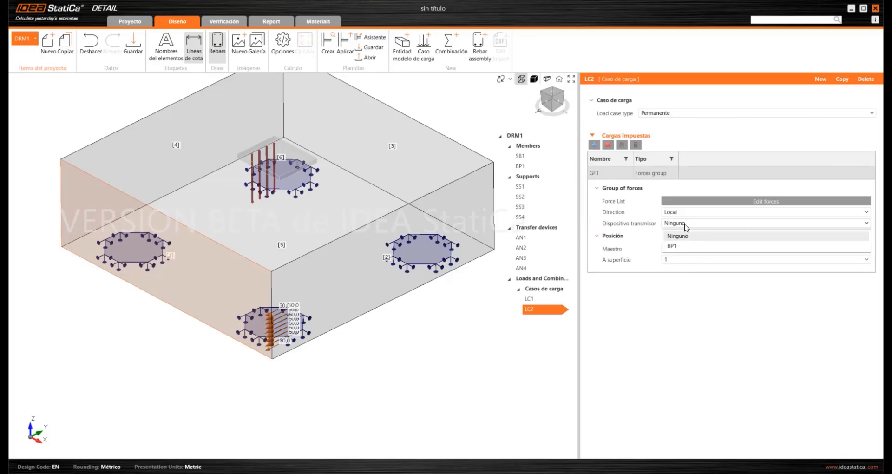
pyautogui.click(677, 245)
pyautogui.scroll(3, 336, 195)
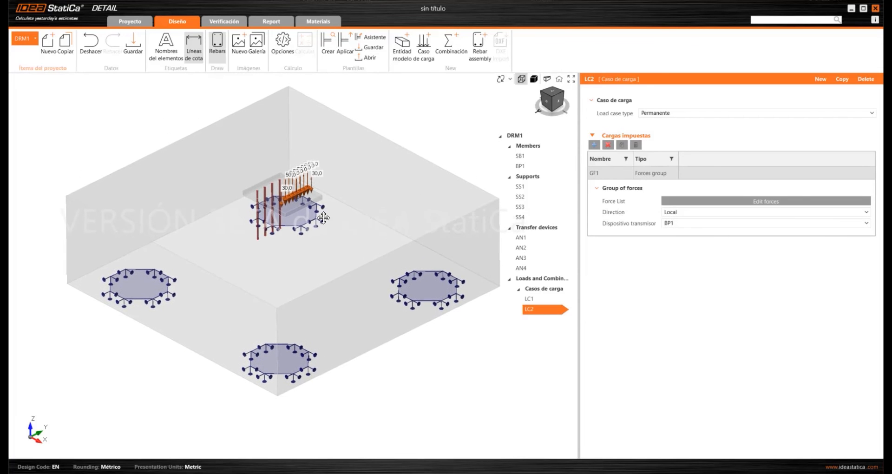
# Step: Examine the force group on the base plate in LC2 and the anchor loads in LC1
pyautogui.moveTo(259, 210); pyautogui.dragTo(319, 208, button='middle')
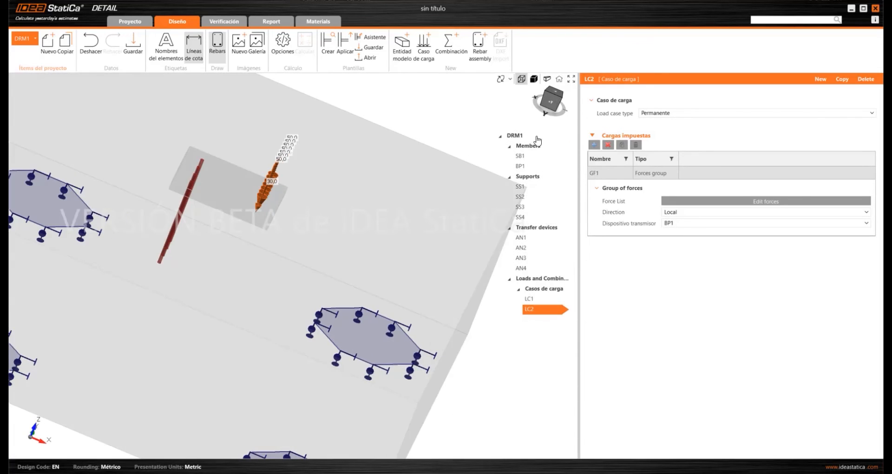
pyautogui.click(564, 103)
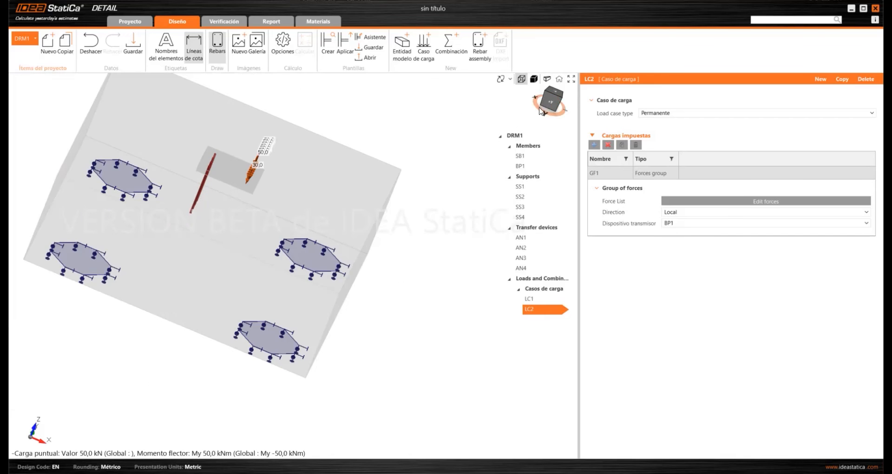
pyautogui.click(549, 99)
pyautogui.moveTo(336, 192); pyautogui.dragTo(422, 171, button='right')
pyautogui.scroll(5, 353, 149)
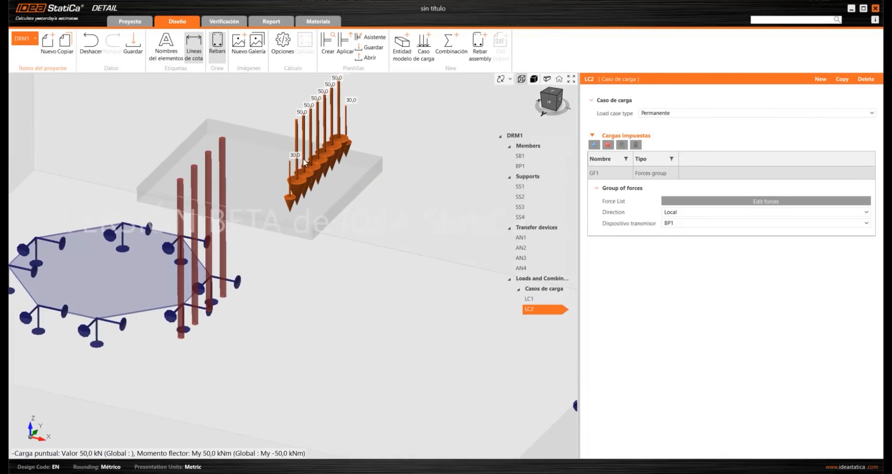
pyautogui.click(533, 299)
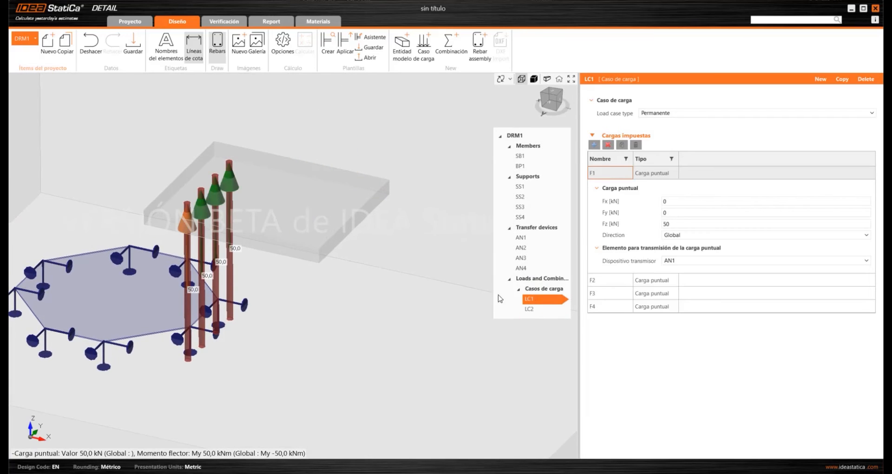
pyautogui.scroll(5, 195, 226)
pyautogui.scroll(-5, 195, 226)
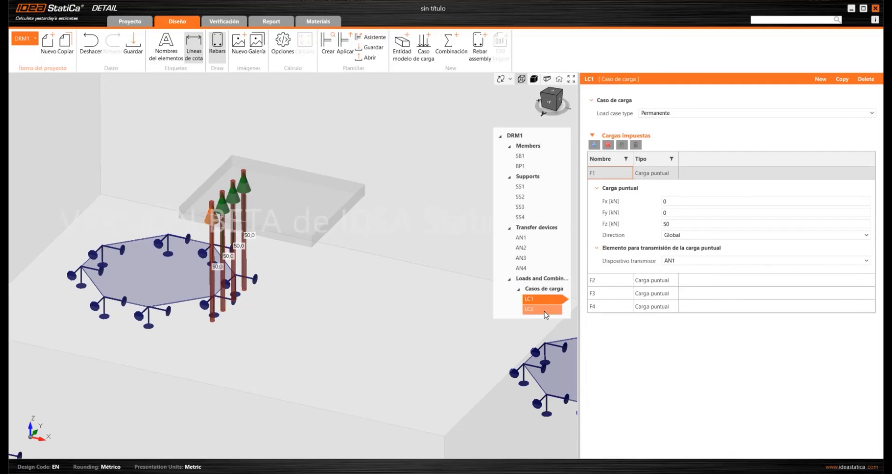
# Step: Create an ELU combination of LC1 and LC2 and review its partial factors, keeping them at 1,00
pyautogui.click(449, 45)
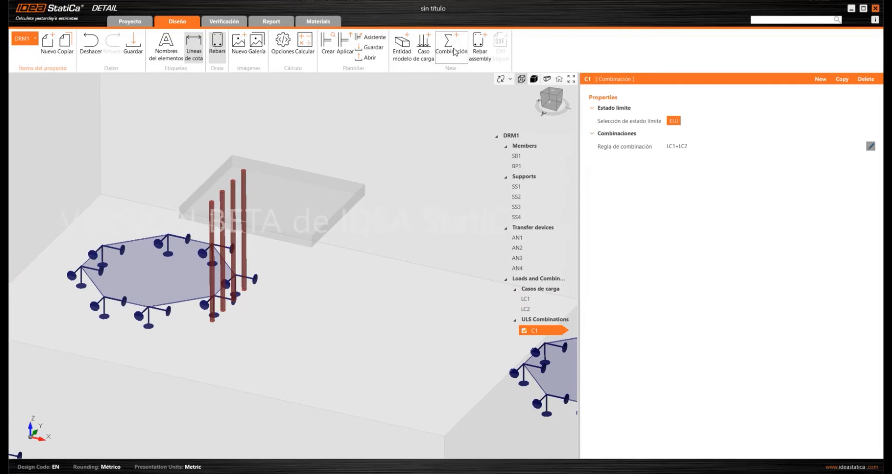
pyautogui.click(870, 146)
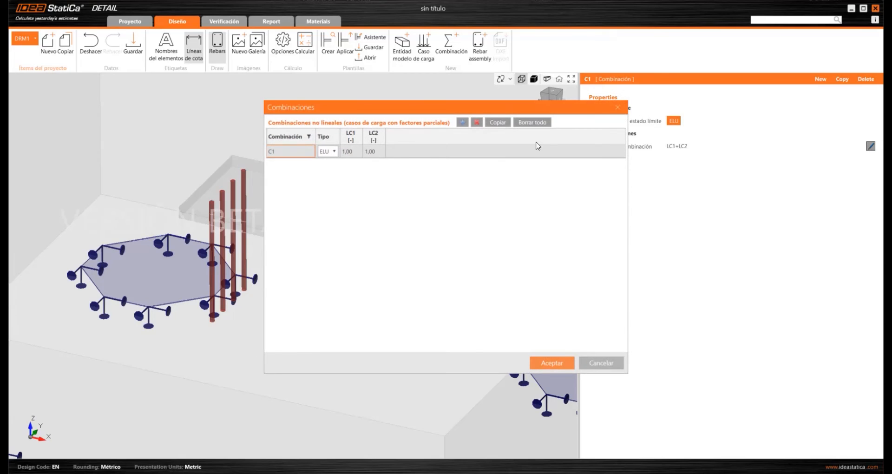
pyautogui.click(617, 107)
pyautogui.scroll(-5, 262, 244)
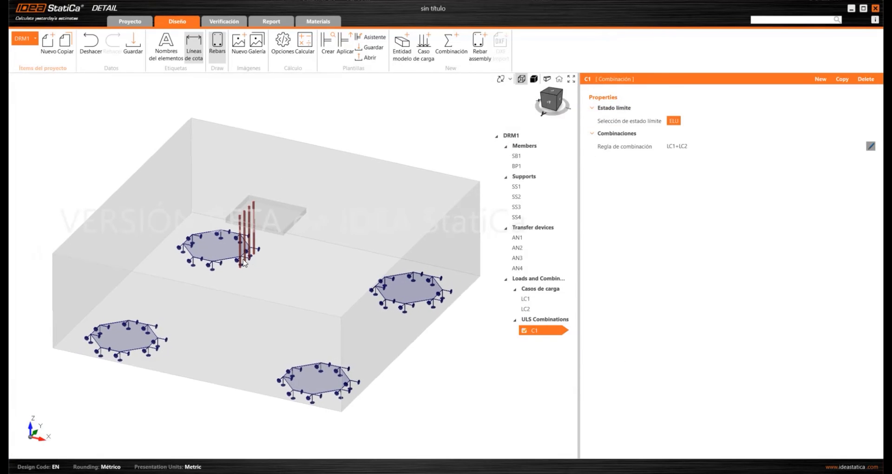
pyautogui.scroll(2, 277, 260)
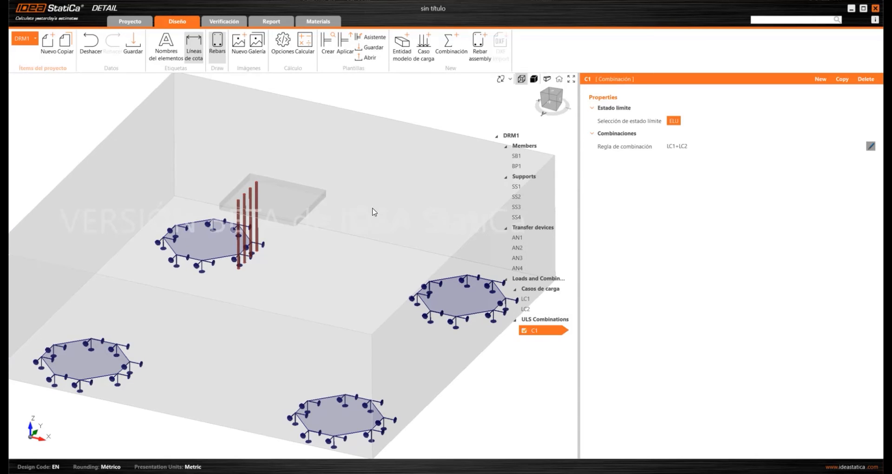
pyautogui.scroll(-2, 373, 211)
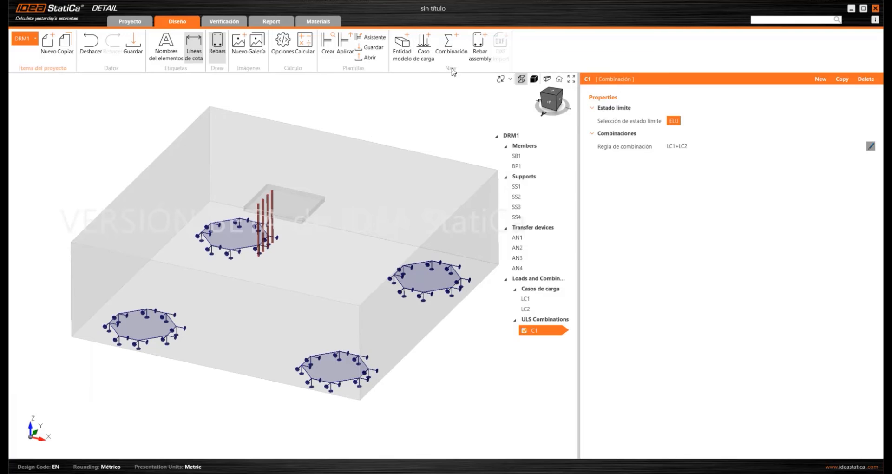
# Step: Add a 3D group of reinforcement bars and set the bar diameter to 16 mm
pyautogui.click(472, 60)
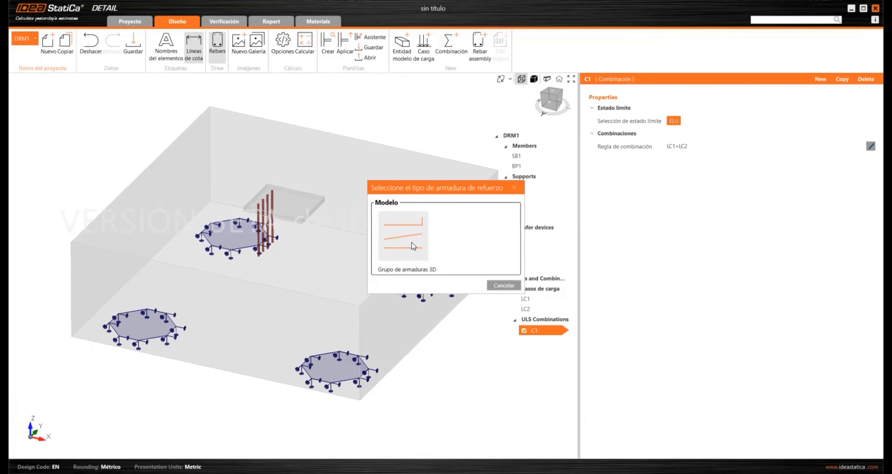
pyautogui.click(412, 246)
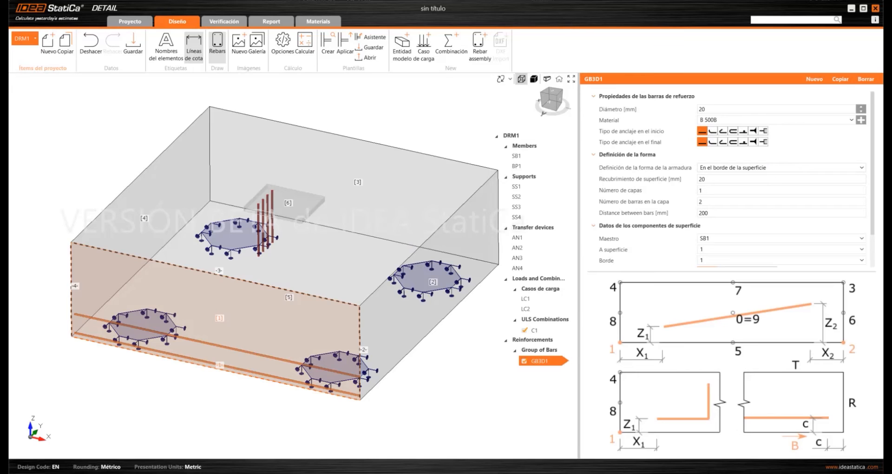
pyautogui.doubleClick(721, 109)
pyautogui.write('1')
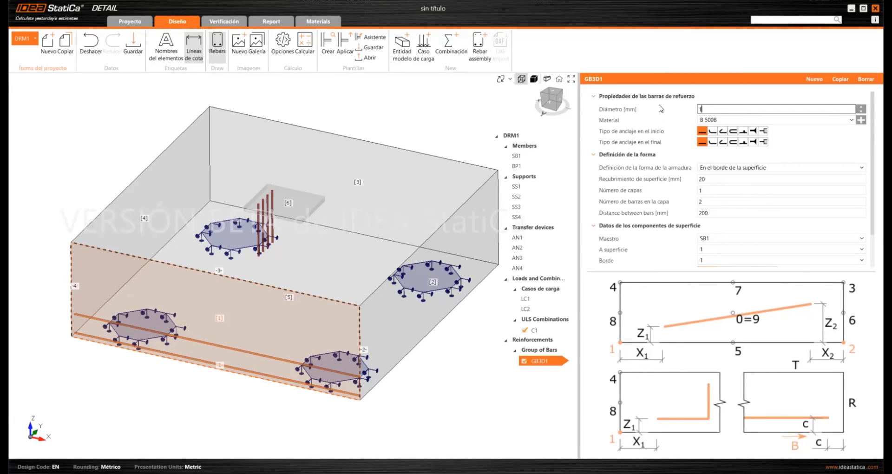
pyautogui.write('6')
pyautogui.press('Tab')
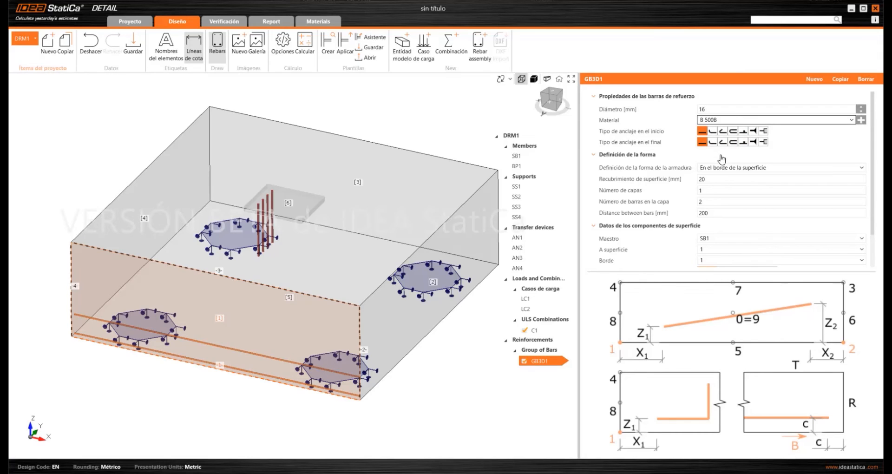
# Step: Set hooked anchorage at both the start and the end of the bars in the group
pyautogui.click(723, 131)
pyautogui.click(722, 141)
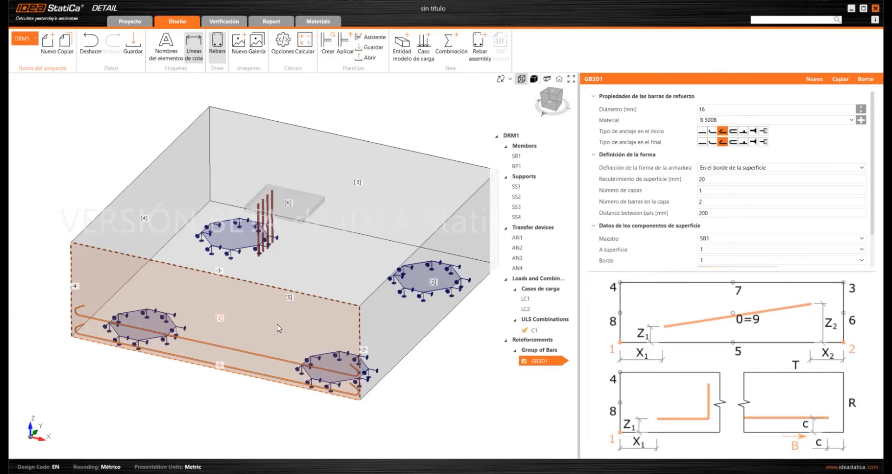
pyautogui.scroll(2, 297, 411)
pyautogui.moveTo(299, 412); pyautogui.dragTo(324, 394, button='middle')
pyautogui.scroll(-2, 325, 388)
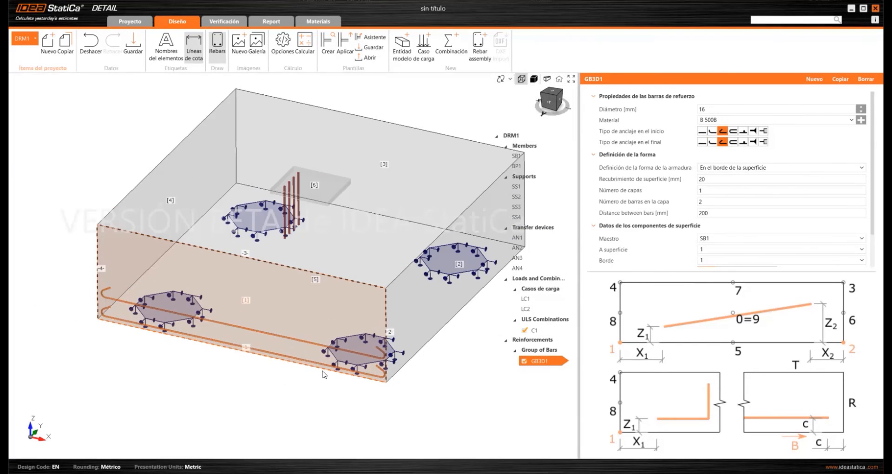
# Step: Change the bar group's shape definition to "En el borde de la superficie en más bordes"
pyautogui.scroll(-2, 332, 374)
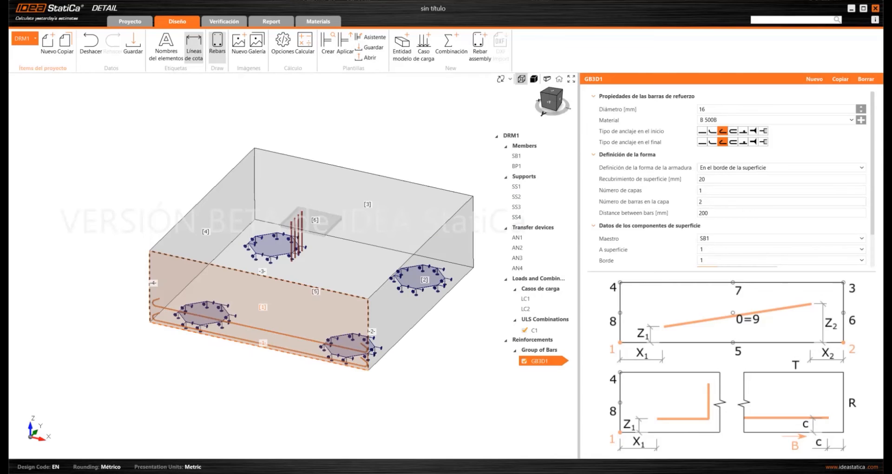
pyautogui.click(729, 168)
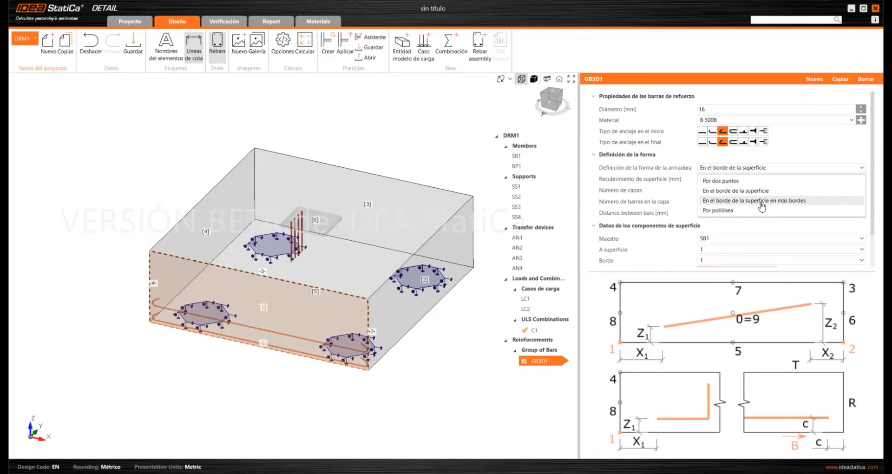
pyautogui.click(761, 201)
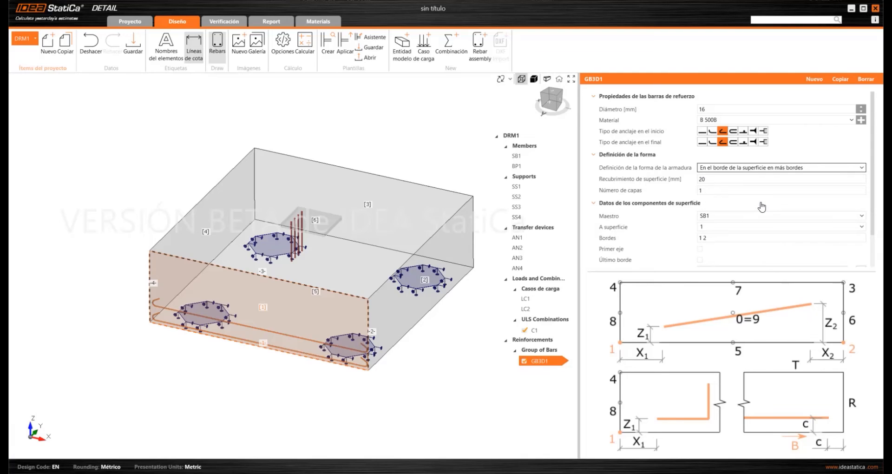
# Step: Set the bar group's surface cover to 100 mm and its number of layers to 15
pyautogui.click(705, 178)
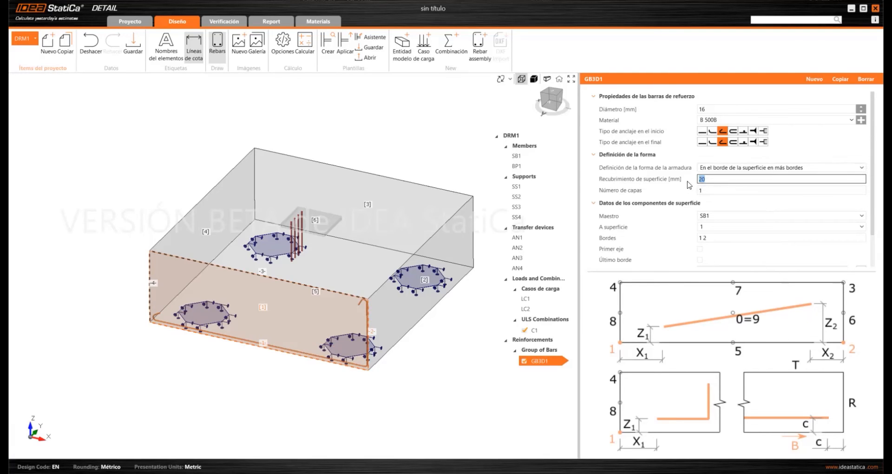
pyautogui.write('16')
pyautogui.write('00')
pyautogui.click(715, 189)
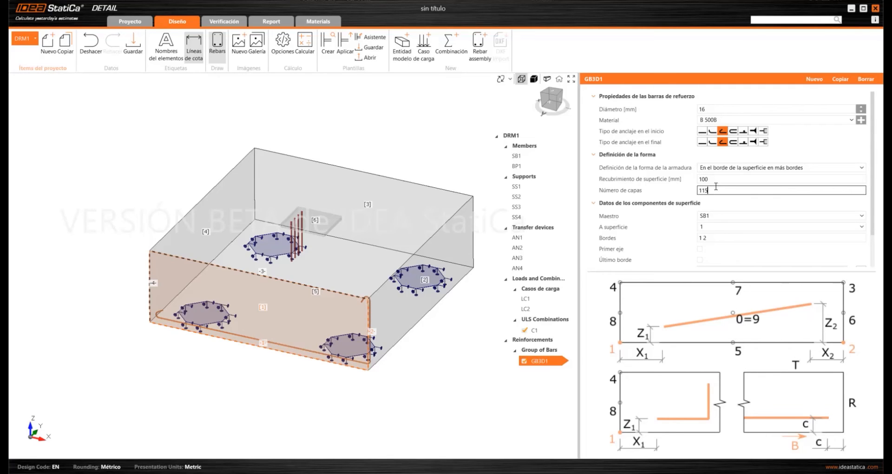
pyautogui.write('5')
pyautogui.click(725, 180)
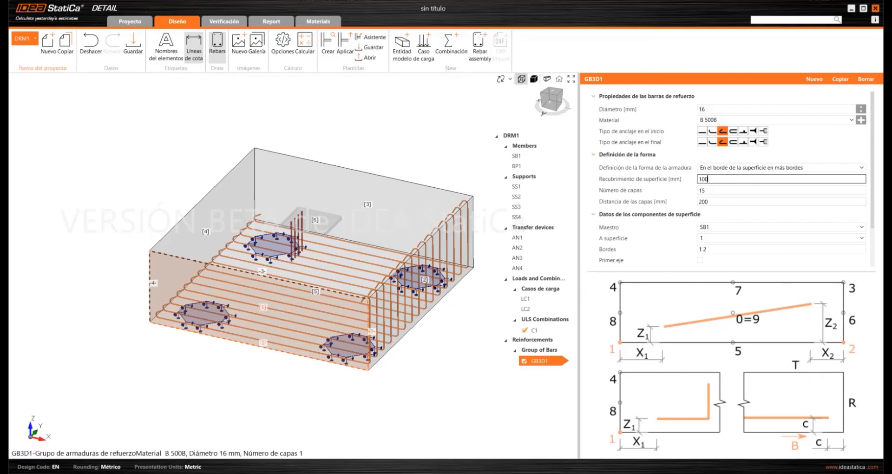
# Step: Run the bars of the group along edges 1 2 3 4 of surface 1 as closed stirrups
pyautogui.click(711, 248)
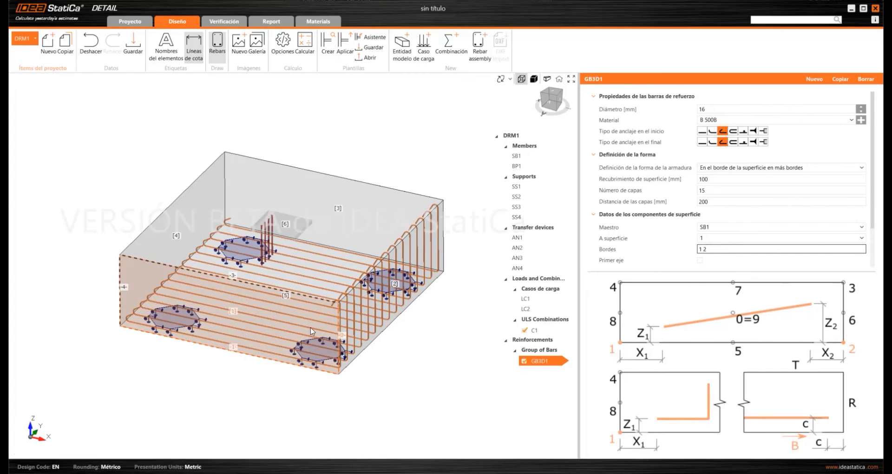
pyautogui.scroll(2, 244, 314)
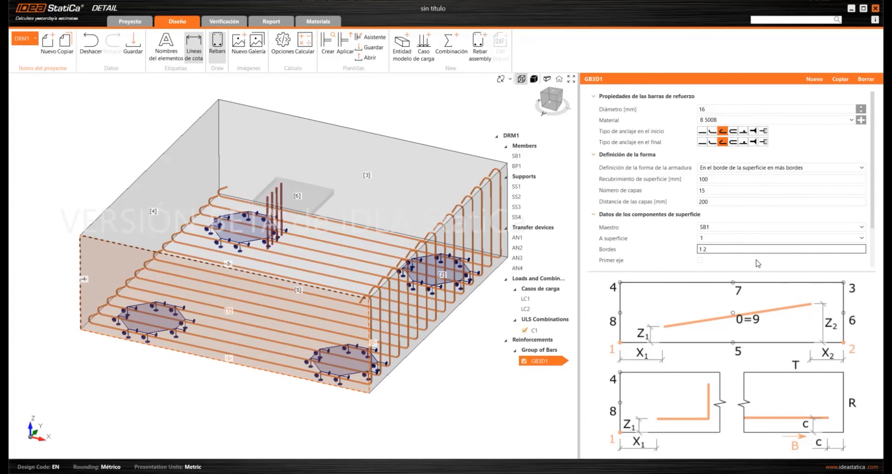
pyautogui.click(729, 240)
pyautogui.click(728, 240)
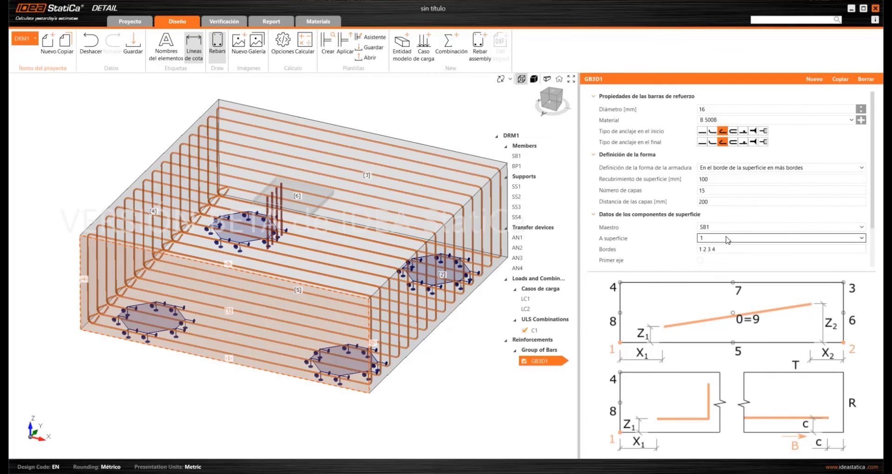
pyautogui.scroll(-2, 234, 274)
pyautogui.moveTo(341, 343)
pyautogui.mouseDown(button='middle')
pyautogui.moveTo(313, 332)
pyautogui.moveTo(325, 374)
pyautogui.moveTo(345, 352)
pyautogui.mouseUp(button='middle')
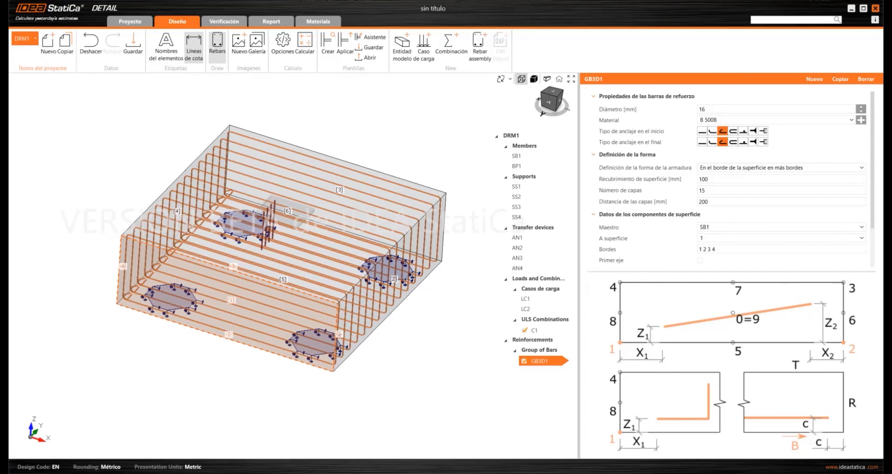
pyautogui.scroll(-2, 689, 234)
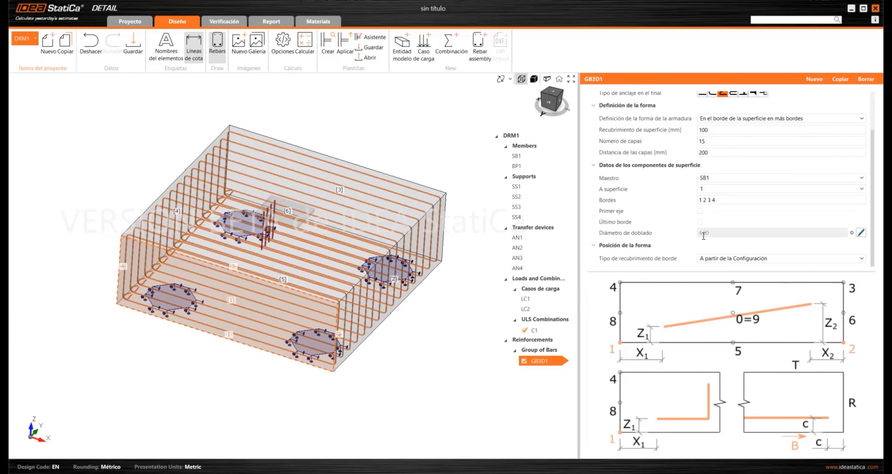
pyautogui.scroll(-2, 271, 241)
pyautogui.moveTo(272, 240); pyautogui.dragTo(309, 264, button='middle')
pyautogui.scroll(2, 300, 258)
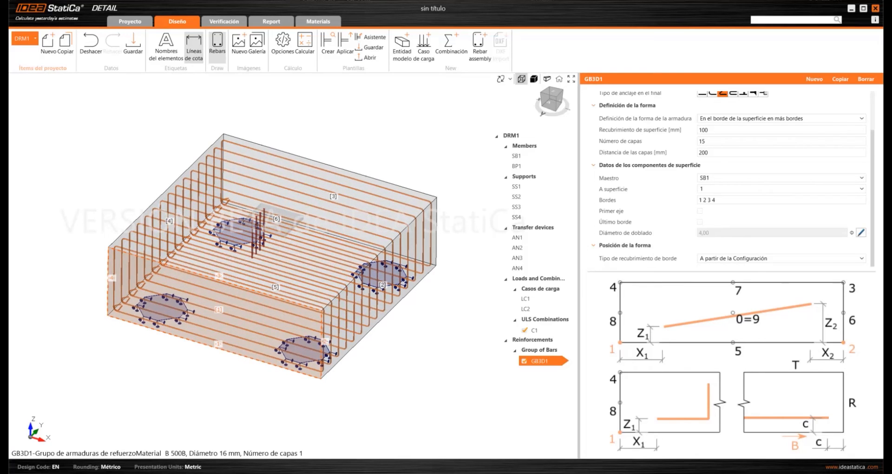
# Step: Copy the bar group and assign the copy to surface 2 of the block
pyautogui.click(839, 80)
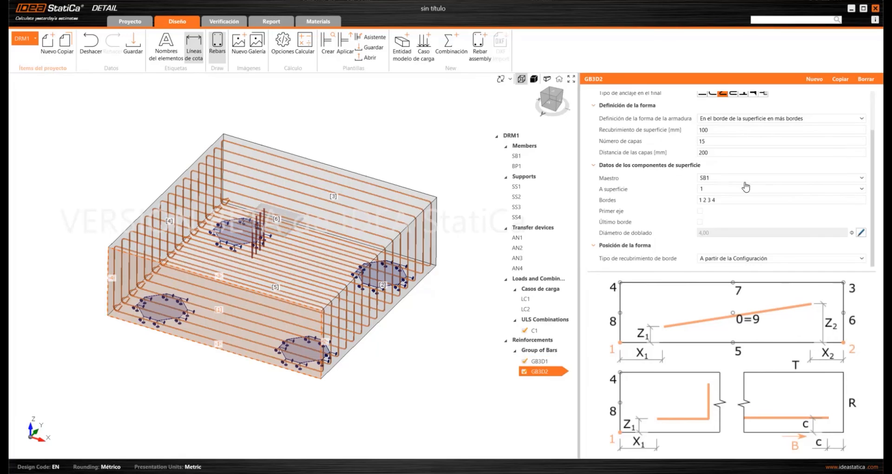
pyautogui.scroll(2, 682, 119)
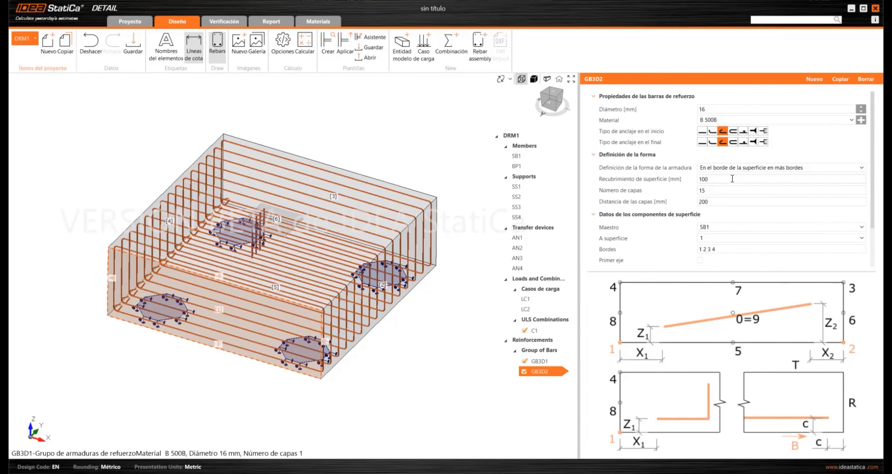
pyautogui.scroll(-1, 727, 203)
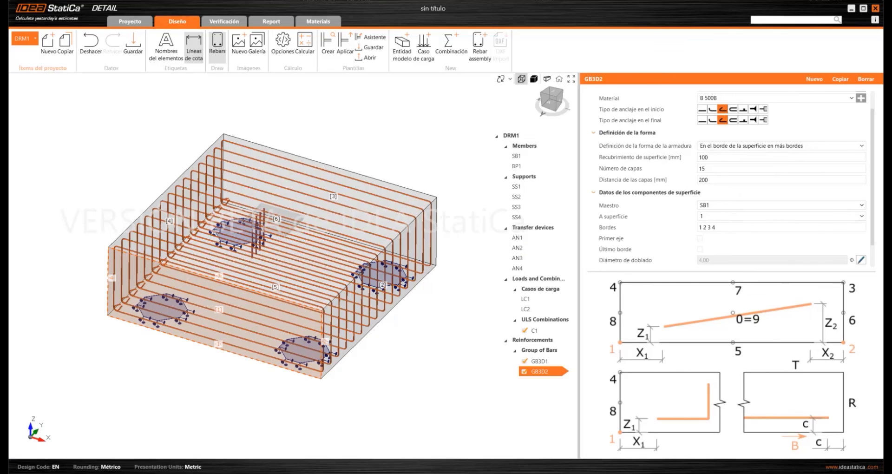
pyautogui.click(719, 216)
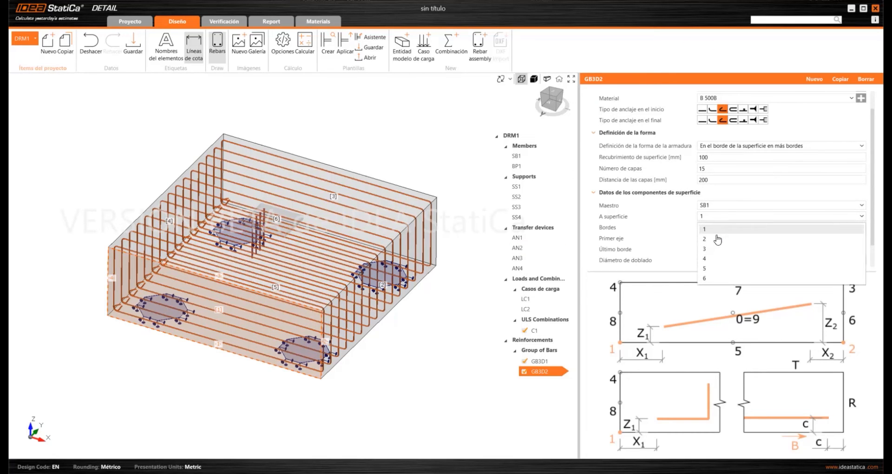
pyautogui.click(715, 239)
pyautogui.scroll(3, 344, 327)
pyautogui.moveTo(345, 327); pyautogui.dragTo(325, 310, button='middle')
pyautogui.scroll(-3, 318, 327)
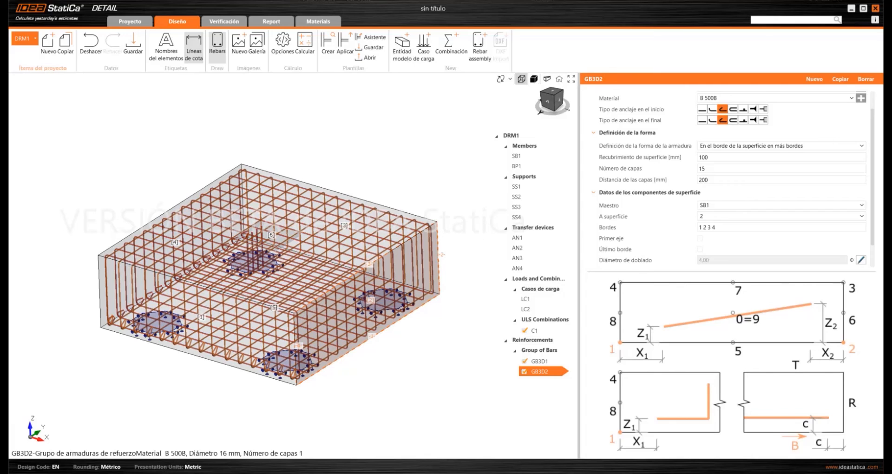
# Step: Copy the bar group again, assign the new copy to surface 5, and check the bar layout in the side view
pyautogui.click(840, 80)
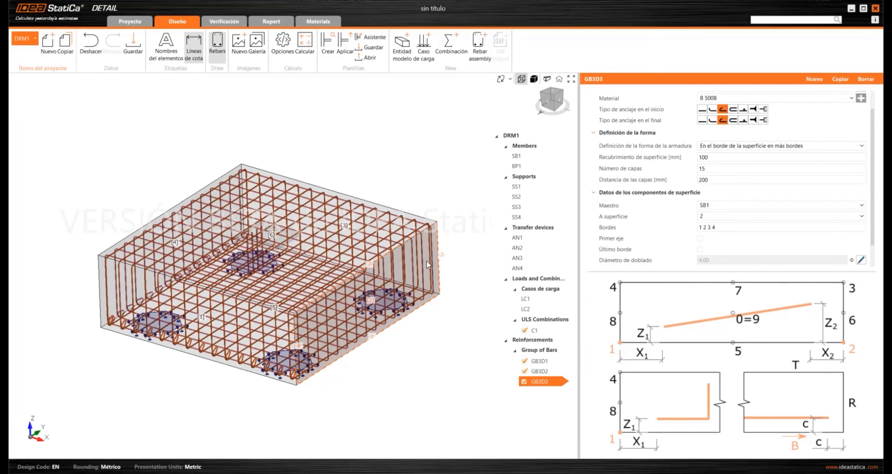
pyautogui.moveTo(427, 265); pyautogui.dragTo(409, 251, button='middle')
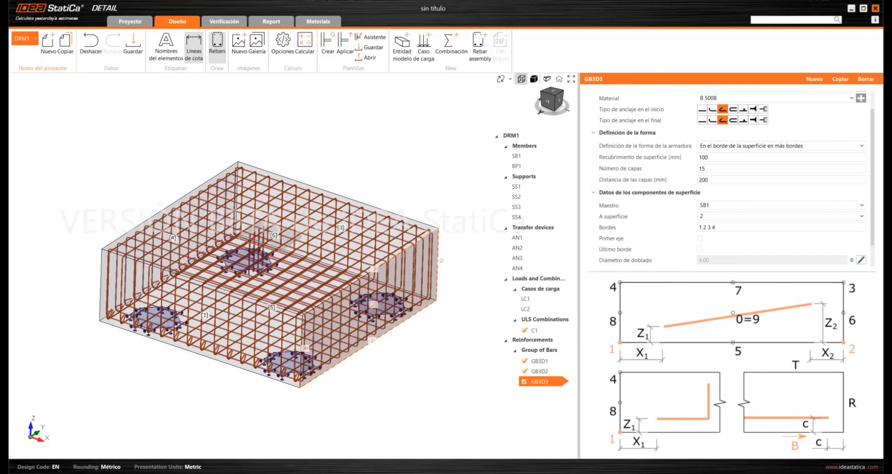
pyautogui.scroll(2, 710, 155)
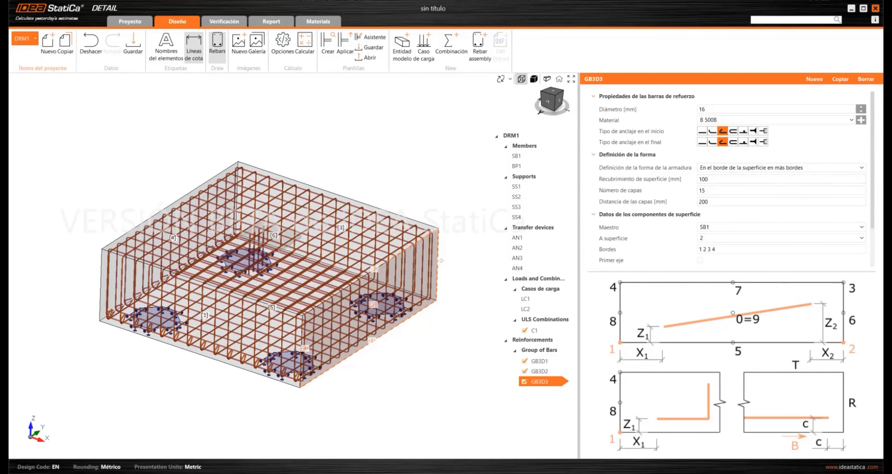
pyautogui.click(719, 243)
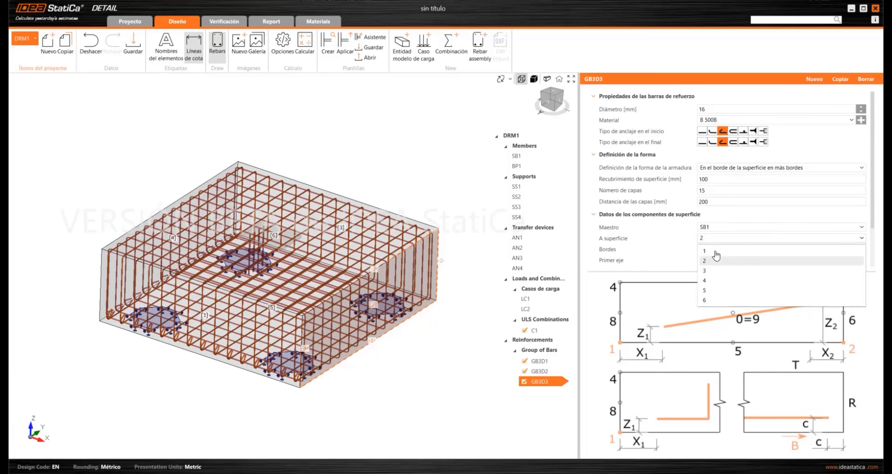
pyautogui.click(713, 293)
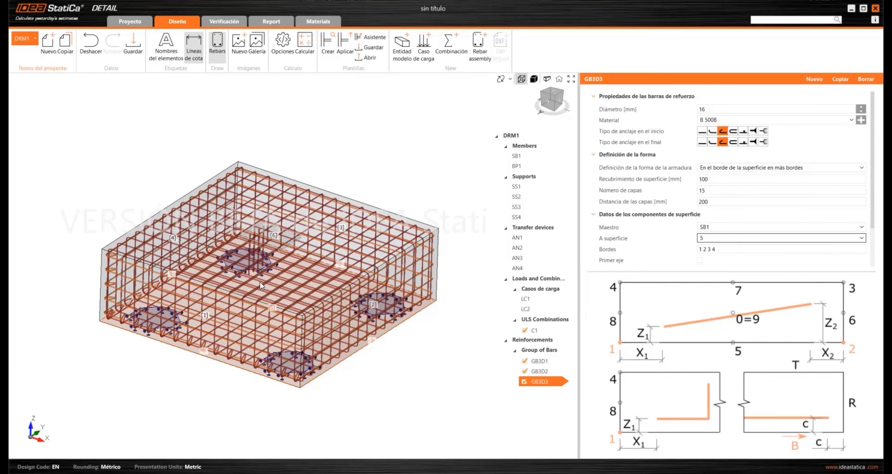
pyautogui.click(552, 103)
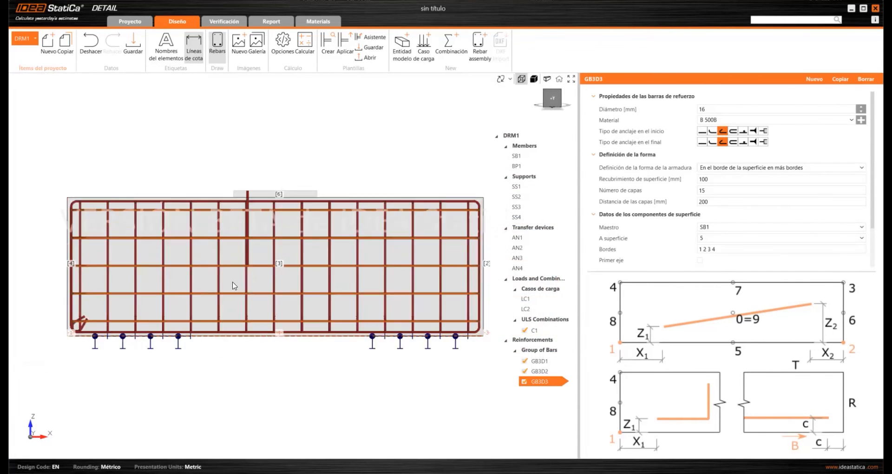
pyautogui.scroll(5, 122, 255)
pyautogui.scroll(-5, 139, 254)
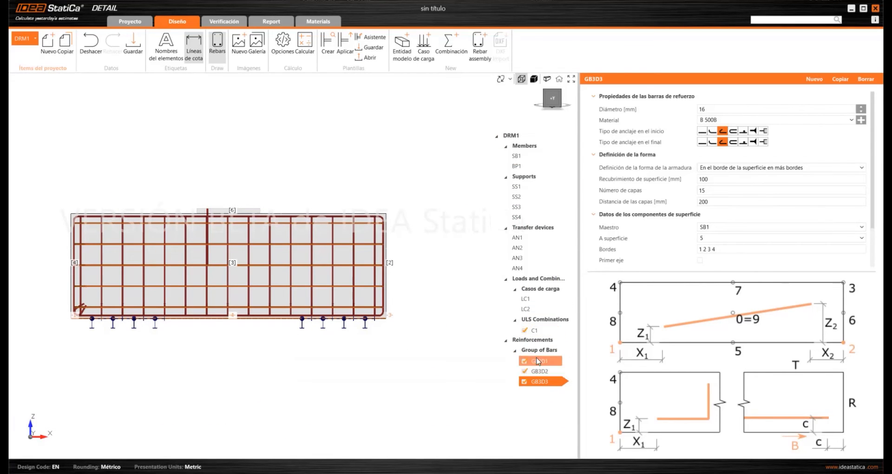
pyautogui.scroll(-2, 323, 265)
pyautogui.moveTo(323, 265); pyautogui.dragTo(278, 293, button='middle')
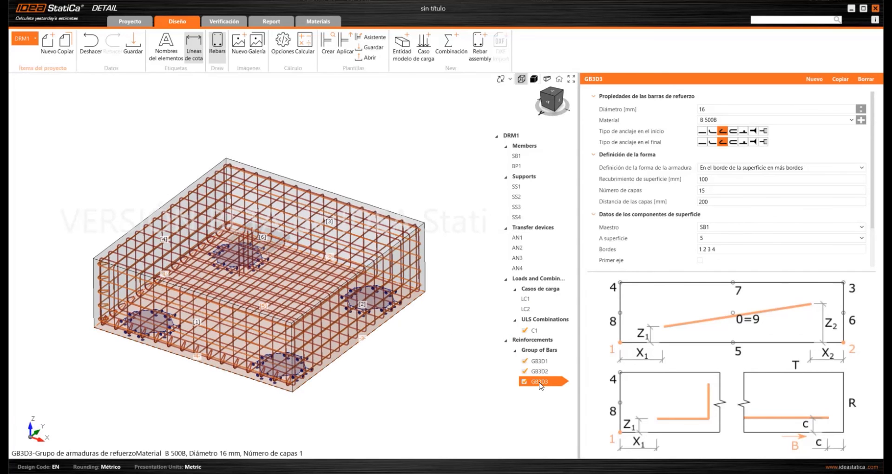
# Step: Select all three bar groups together and set their diameter to 12 mm
pyautogui.keyDown('shift'); pyautogui.click(542, 363); pyautogui.keyUp('shift')
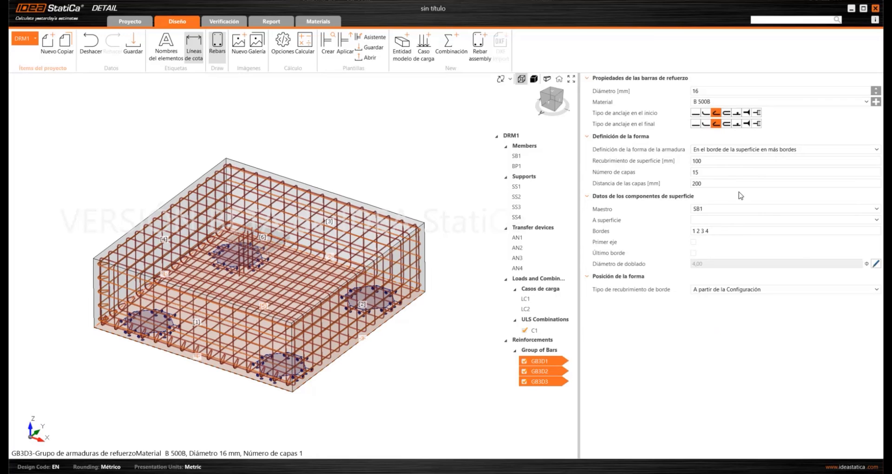
pyautogui.click(694, 91)
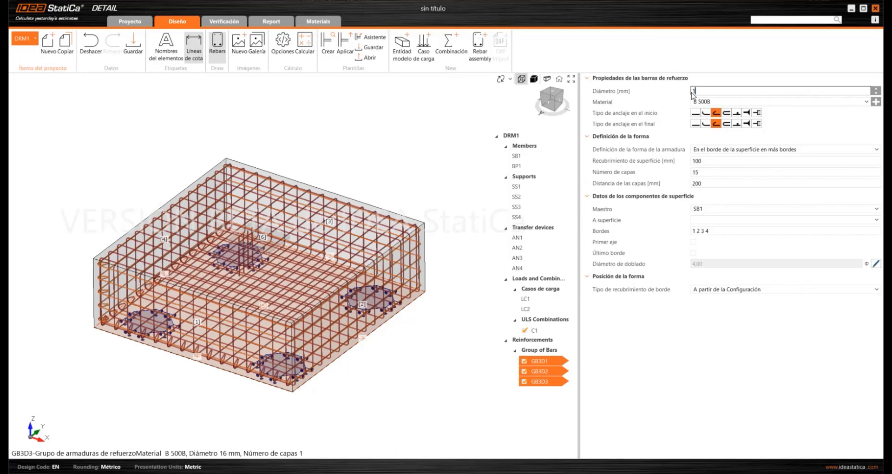
pyautogui.write('12')
pyautogui.press('Tab')
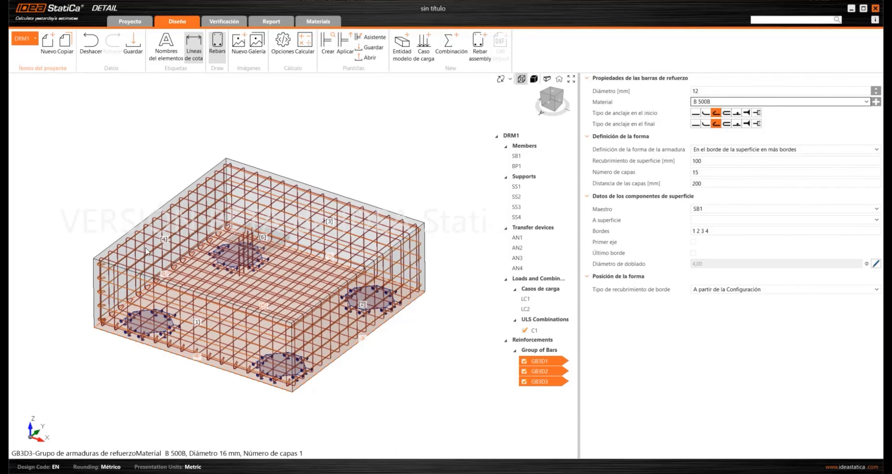
pyautogui.scroll(10, 147, 251)
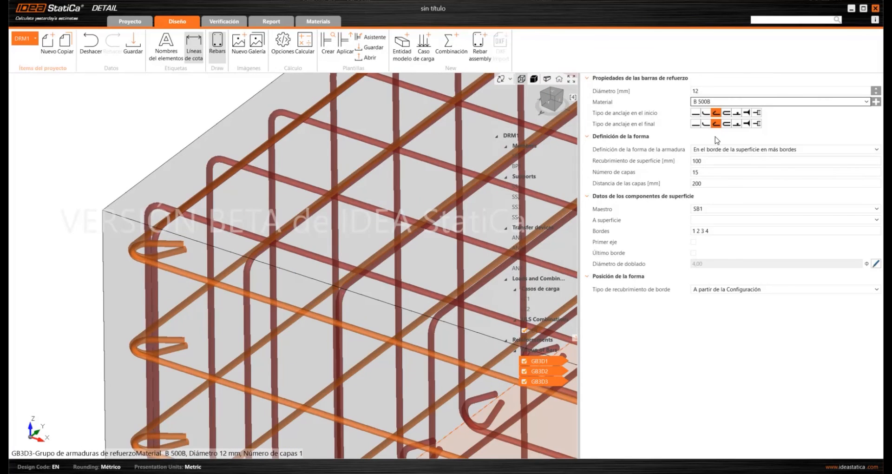
# Step: Set the diameter of the three selected bar groups to 20 mm
pyautogui.click(704, 92)
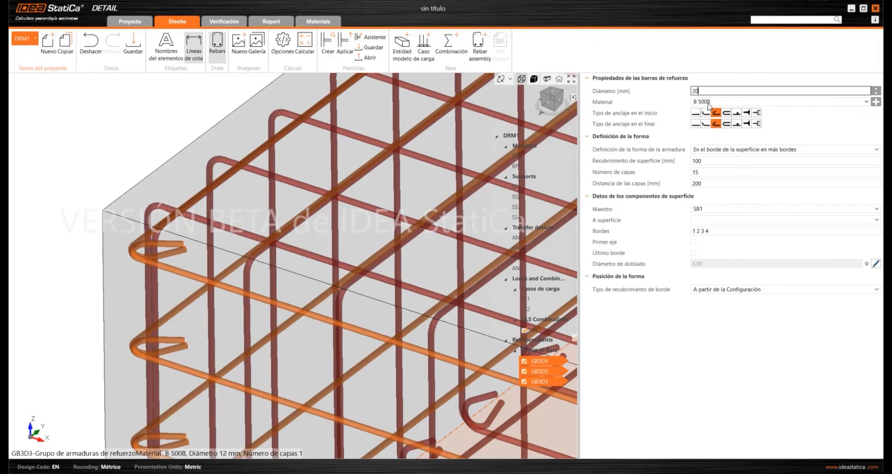
pyautogui.press('Tab')
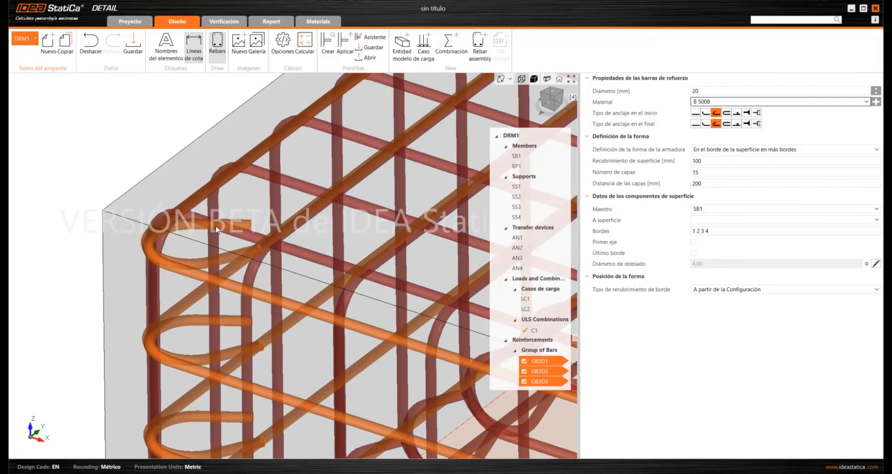
pyautogui.scroll(-5, 240, 198)
# Step: Set the diameter of the three selected bar groups back to 16 mm and view the whole cage isometrically
pyautogui.click(699, 91)
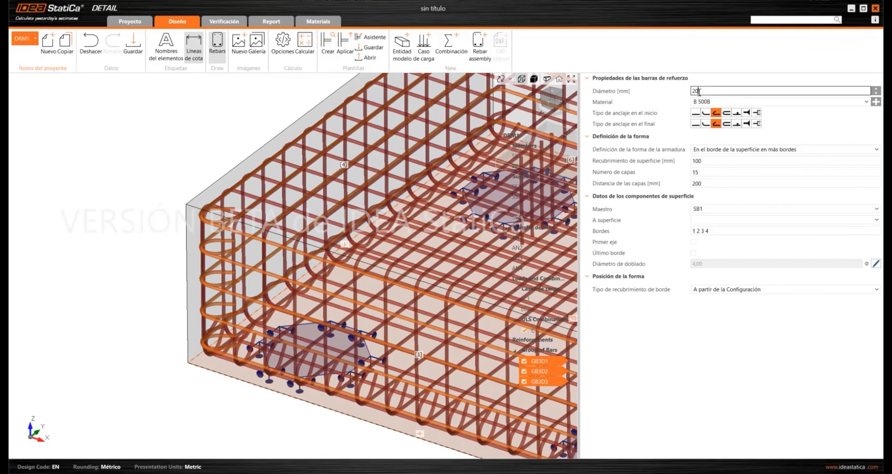
pyautogui.write('16')
pyautogui.press('Tab')
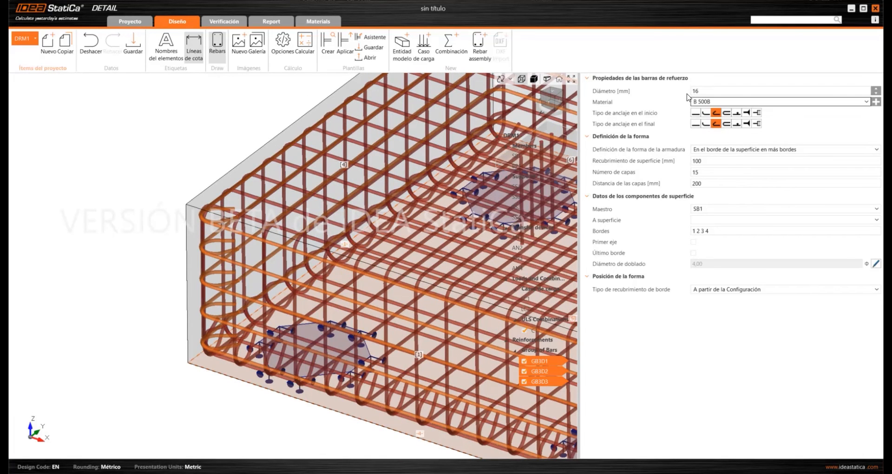
pyautogui.scroll(-5, 346, 292)
pyautogui.scroll(3, 346, 291)
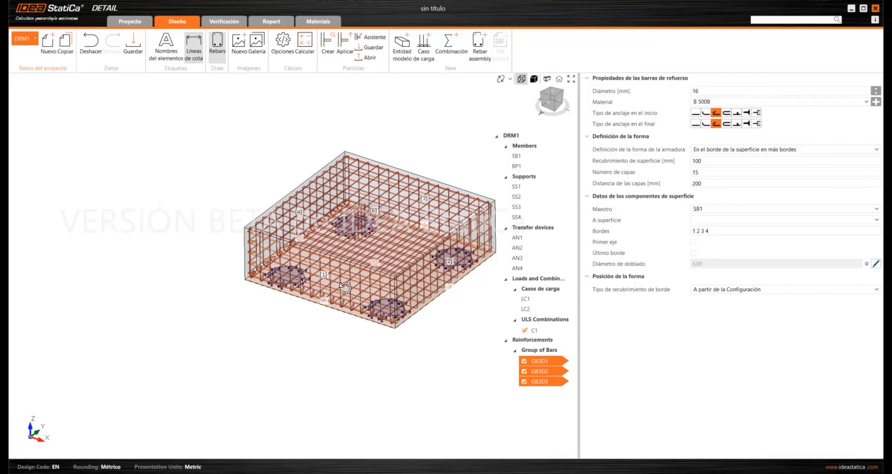
pyautogui.click(554, 102)
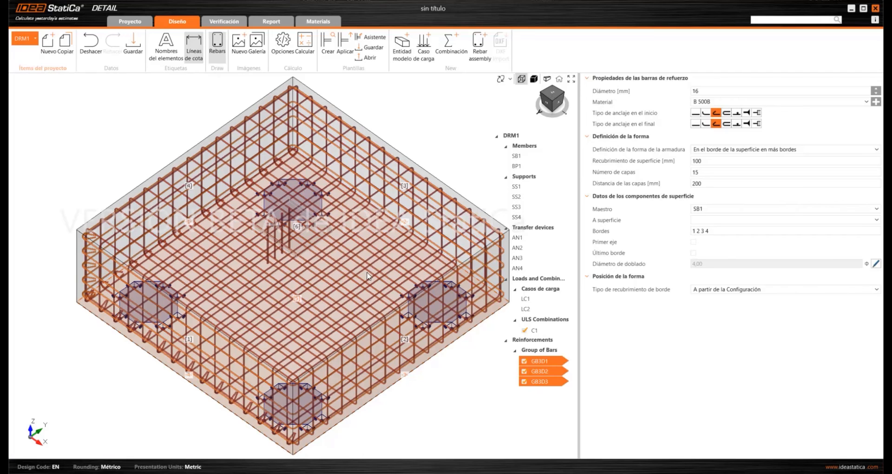
# Step: Calculate the reinforced pile cap and examine the summary stress distribution around the anchors and base plate area in 3D
pyautogui.click(306, 46)
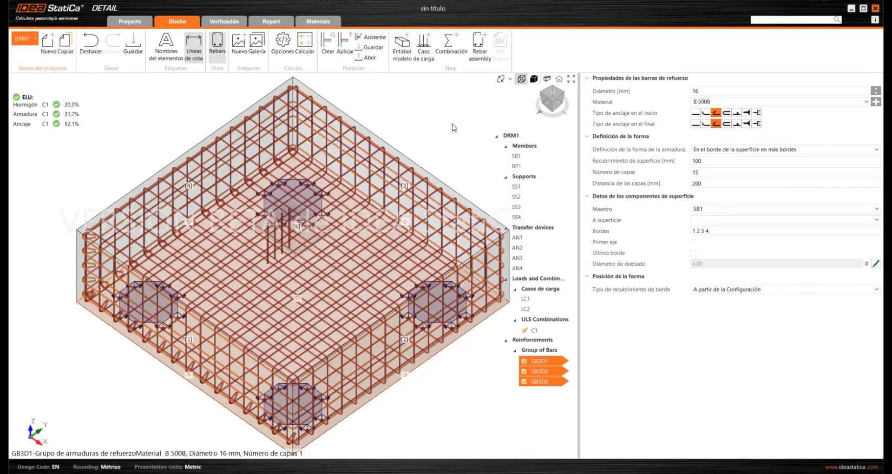
pyautogui.moveTo(396, 167); pyautogui.dragTo(106, 175, button='right')
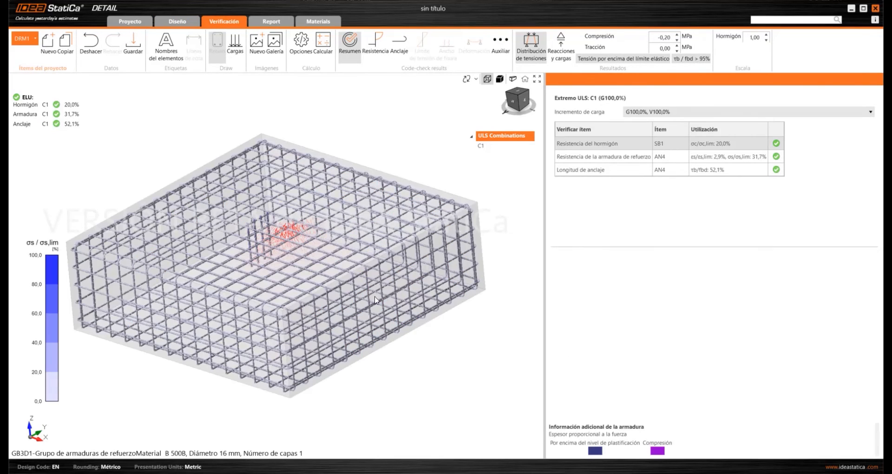
pyautogui.moveTo(375, 299); pyautogui.dragTo(385, 305, button='right')
pyautogui.scroll(10, 350, 264)
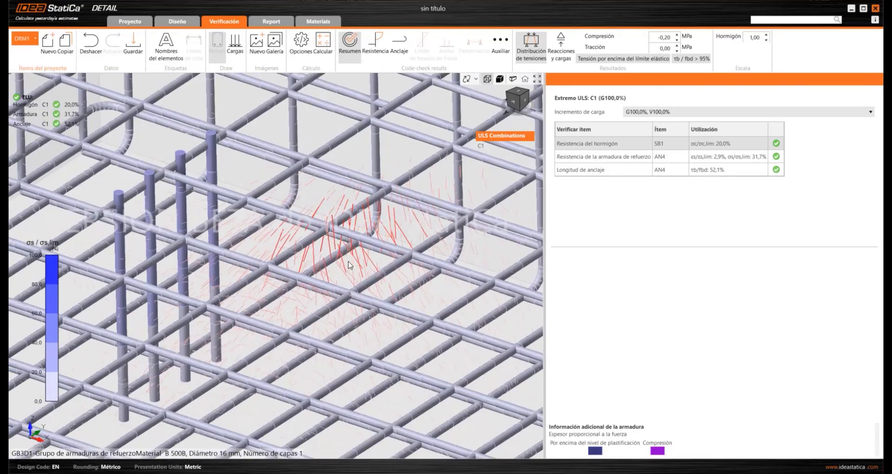
pyautogui.moveTo(332, 260); pyautogui.dragTo(351, 222, button='right')
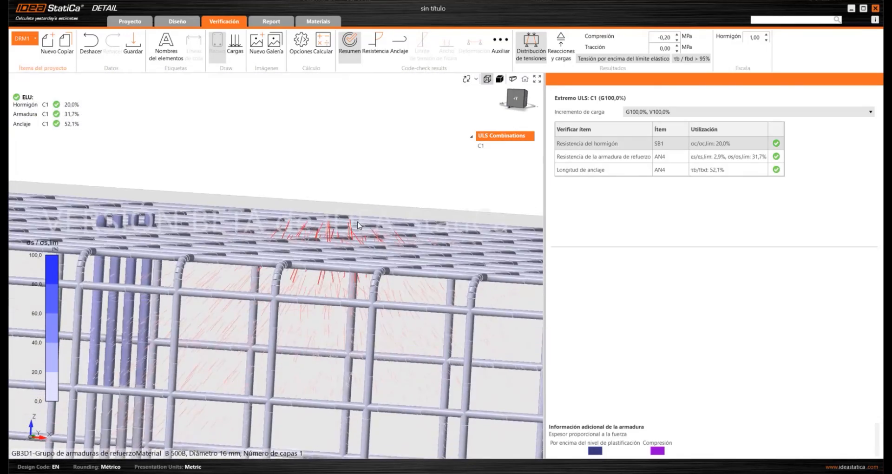
pyautogui.scroll(-4, 350, 222)
pyautogui.scroll(-2, 349, 222)
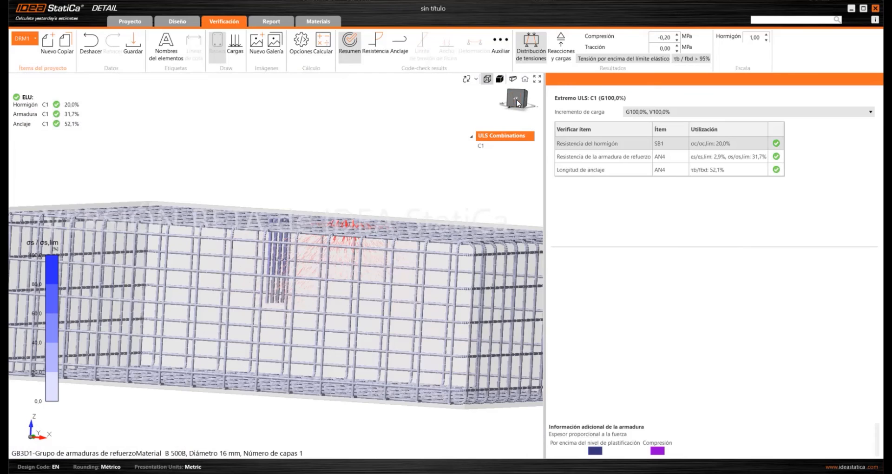
# Step: Examine the stress distribution beneath the base plate in a straight side view, then return to a 3D view
pyautogui.click(516, 101)
pyautogui.scroll(-2, 265, 213)
pyautogui.scroll(6, 264, 214)
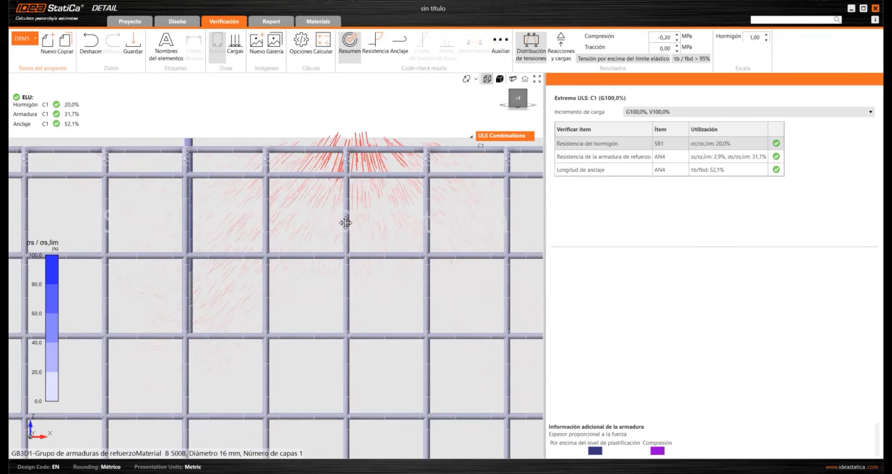
pyautogui.scroll(-3, 325, 227)
pyautogui.scroll(-3, 308, 216)
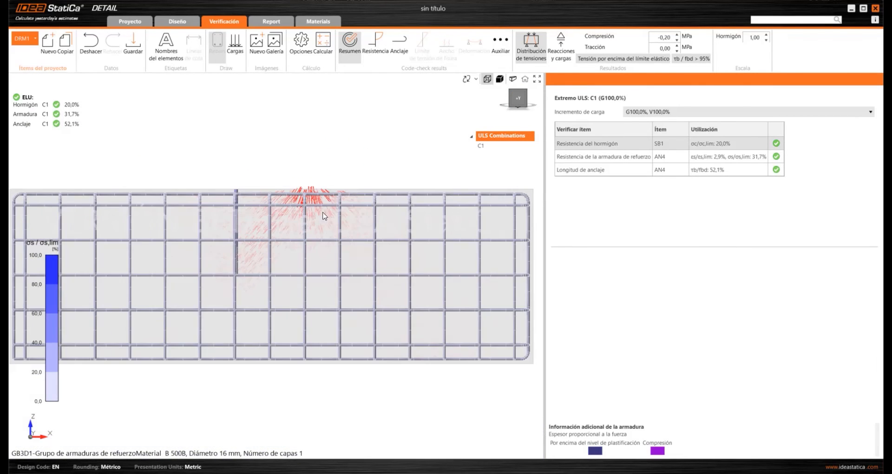
pyautogui.moveTo(334, 214); pyautogui.dragTo(200, 205, button='right')
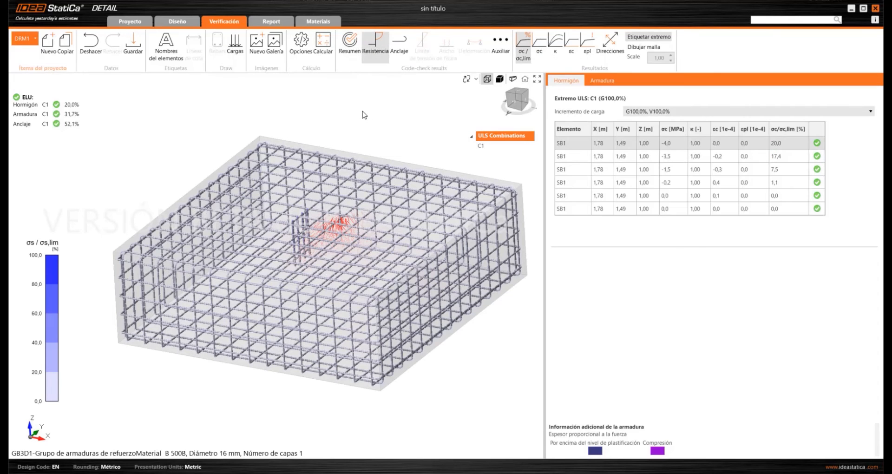
# Step: Show the concrete strength results on the meshed block and examine the stress σc and strain εc on its upper face
pyautogui.scroll(-2, 387, 167)
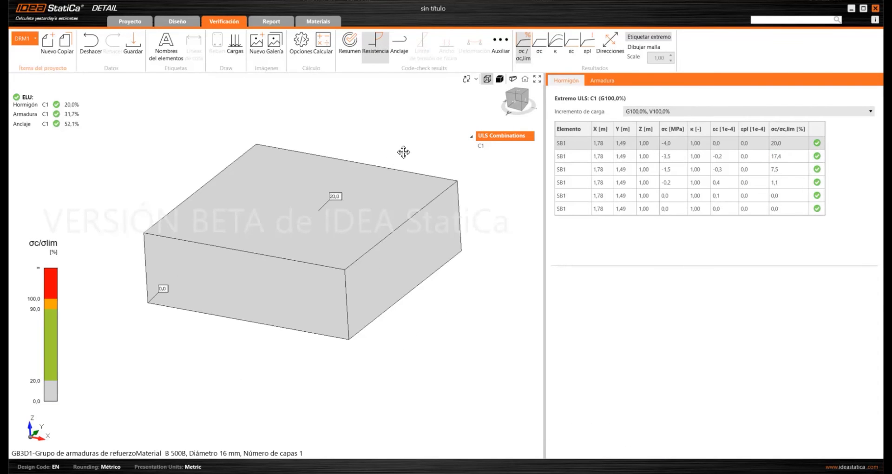
pyautogui.moveTo(403, 152); pyautogui.dragTo(410, 157, button='middle')
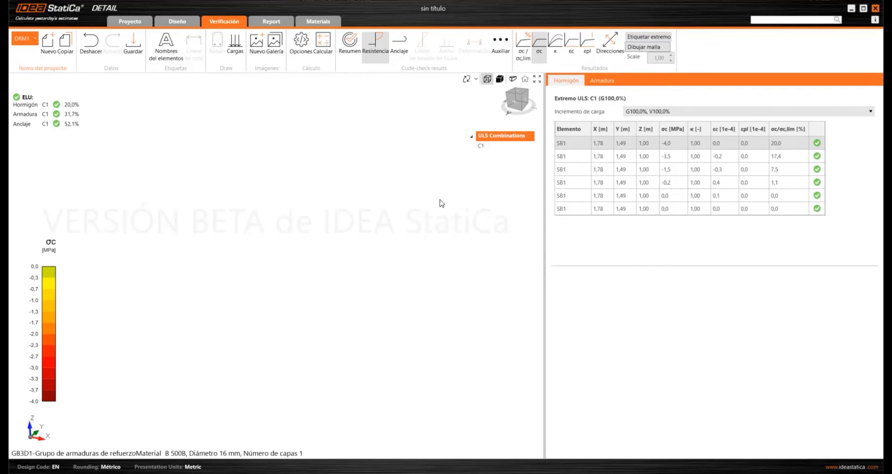
pyautogui.moveTo(271, 226)
pyautogui.mouseDown(button='middle')
pyautogui.moveTo(270, 238)
pyautogui.moveTo(270, 230)
pyautogui.mouseUp(button='middle')
pyautogui.scroll(5, 271, 228)
pyautogui.scroll(-4, 356, 217)
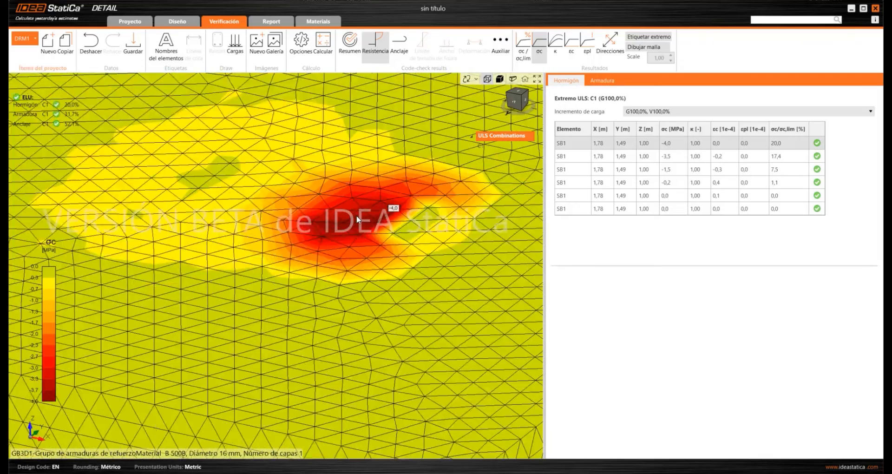
pyautogui.scroll(1, 352, 219)
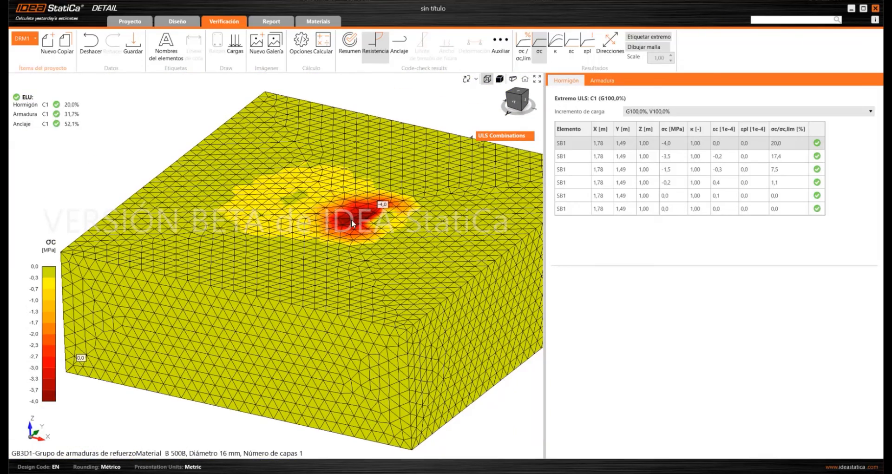
pyautogui.rightClick(351, 220)
pyautogui.click(350, 218)
pyautogui.scroll(-3, 349, 217)
pyautogui.moveTo(313, 239); pyautogui.dragTo(282, 241, button='middle')
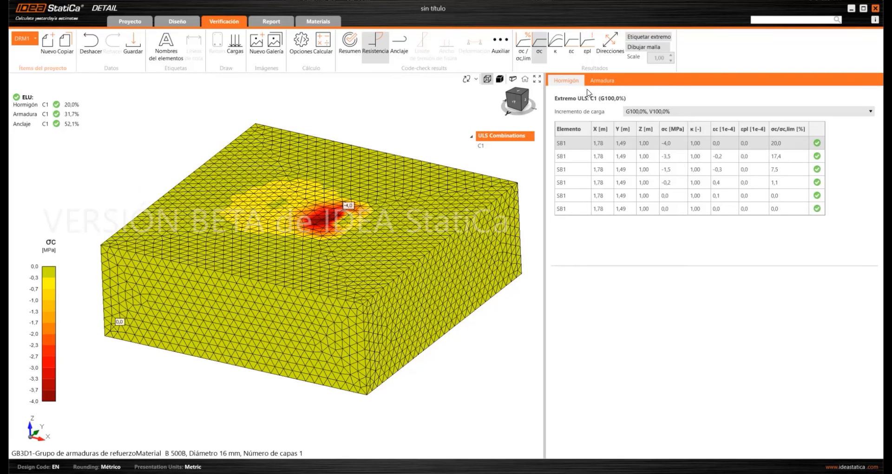
pyautogui.click(571, 44)
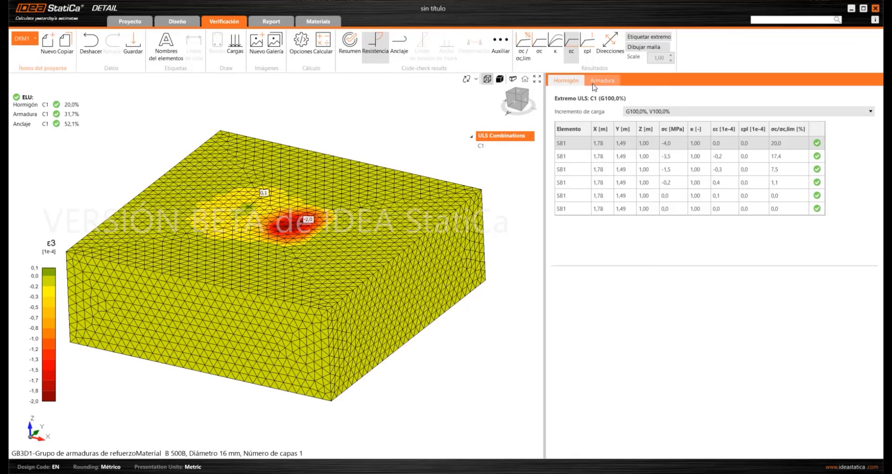
# Step: Display the reinforcement stress σs in the strength results and examine the anchors and the bars around them
pyautogui.click(595, 84)
pyautogui.moveTo(295, 252); pyautogui.dragTo(332, 251, button='right')
pyautogui.click(575, 44)
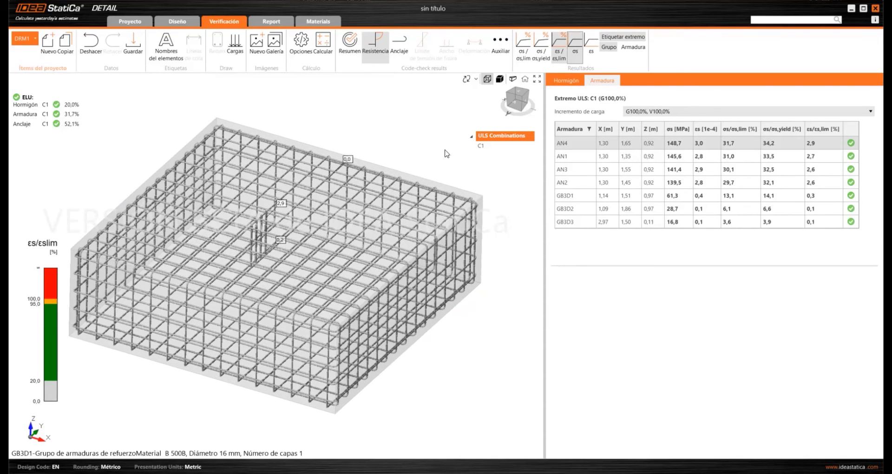
pyautogui.scroll(8, 259, 241)
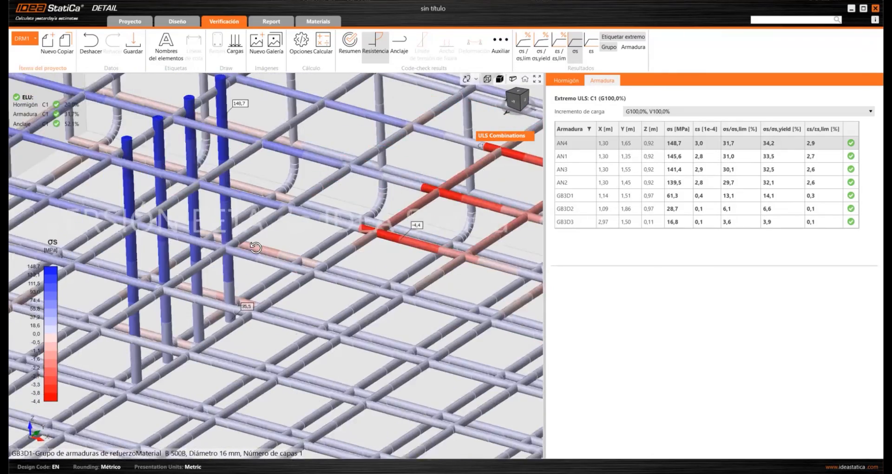
pyautogui.moveTo(255, 247); pyautogui.dragTo(298, 300, button='right')
pyautogui.scroll(3, 298, 301)
pyautogui.scroll(-8, 279, 283)
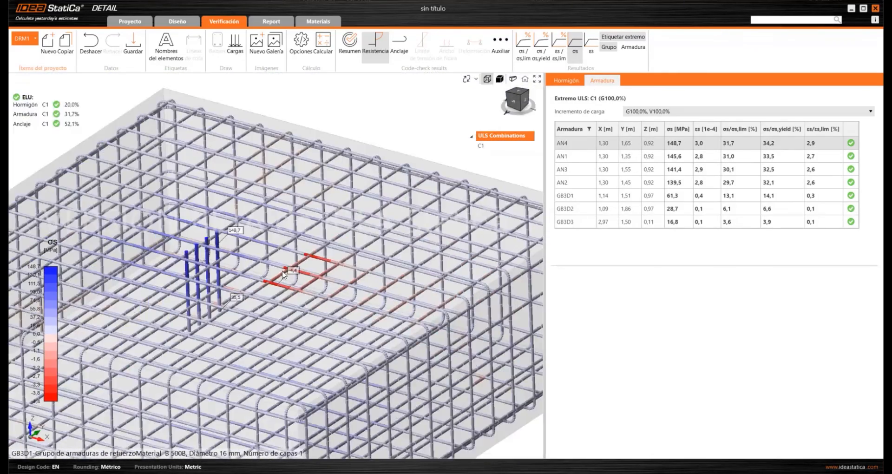
pyautogui.moveTo(281, 271); pyautogui.dragTo(290, 243, button='right')
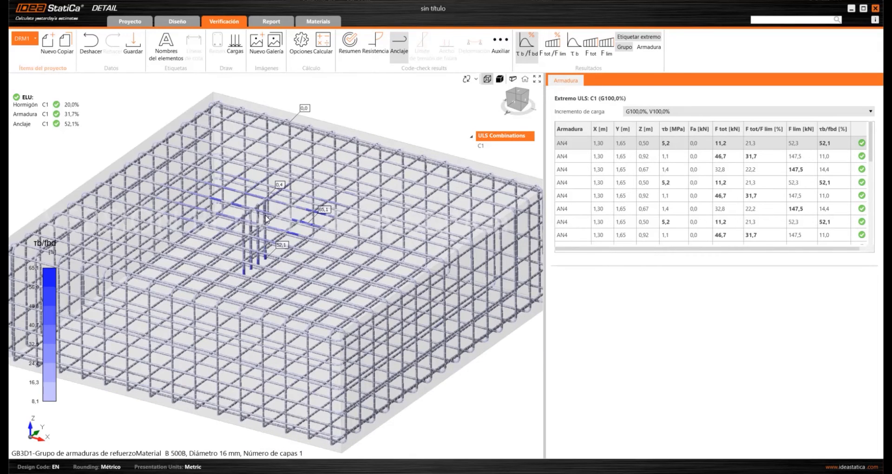
# Step: Examine the anchorage results by displaying the total force F tot along the anchors and the surrounding bars
pyautogui.scroll(5, 267, 220)
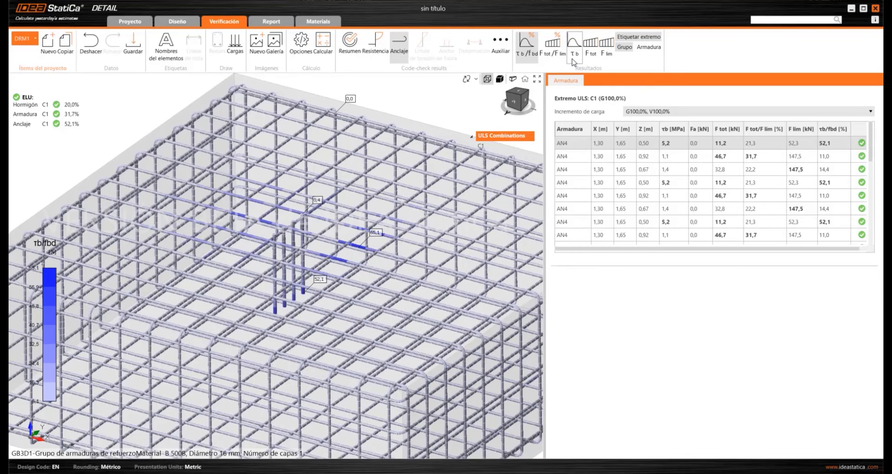
pyautogui.click(590, 48)
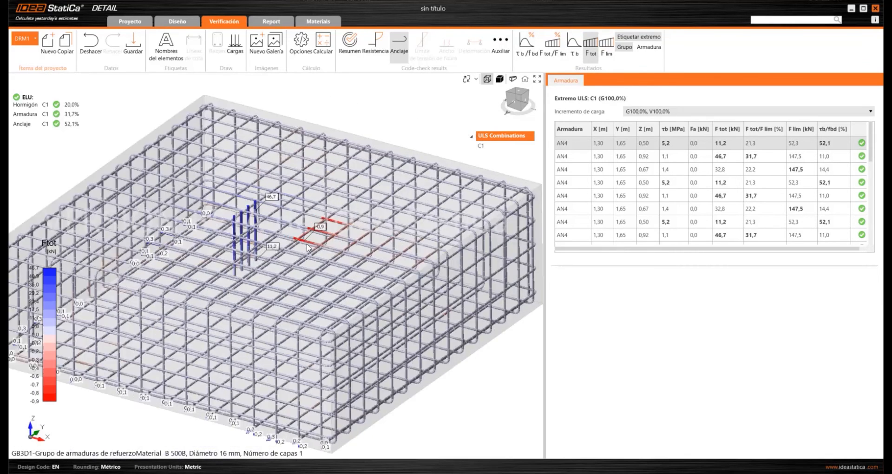
pyautogui.scroll(5, 255, 234)
pyautogui.moveTo(199, 235); pyautogui.dragTo(416, 203, button='middle')
pyautogui.scroll(-5, 409, 193)
pyautogui.moveTo(227, 300); pyautogui.dragTo(288, 295, button='right')
pyautogui.scroll(2, 326, 277)
pyautogui.moveTo(442, 231); pyautogui.dragTo(386, 249, button='middle')
pyautogui.scroll(2, 386, 249)
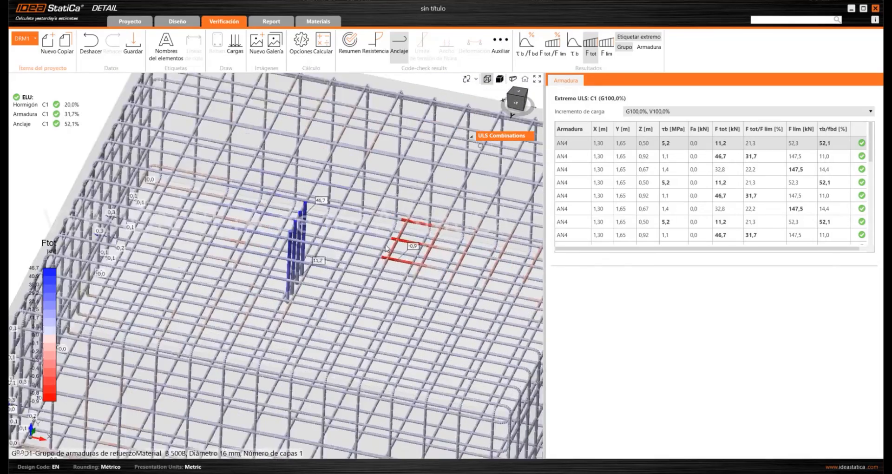
pyautogui.scroll(-3, 385, 249)
pyautogui.scroll(2, 383, 228)
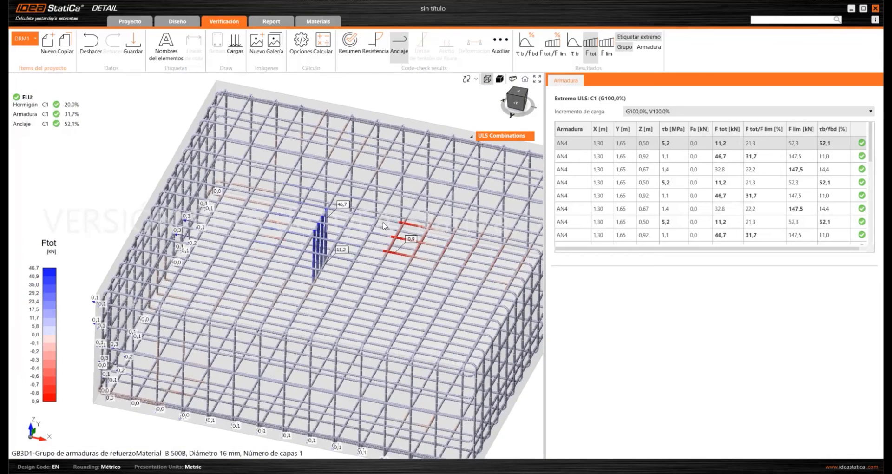
pyautogui.scroll(-2, 384, 226)
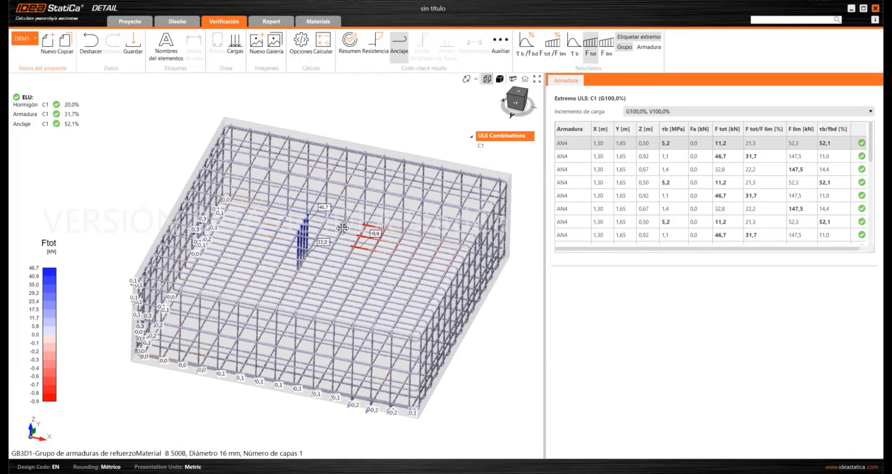
# Step: Display the limit force F lim in the anchorage results and examine it across the reinforcement cage and anchors
pyautogui.click(611, 46)
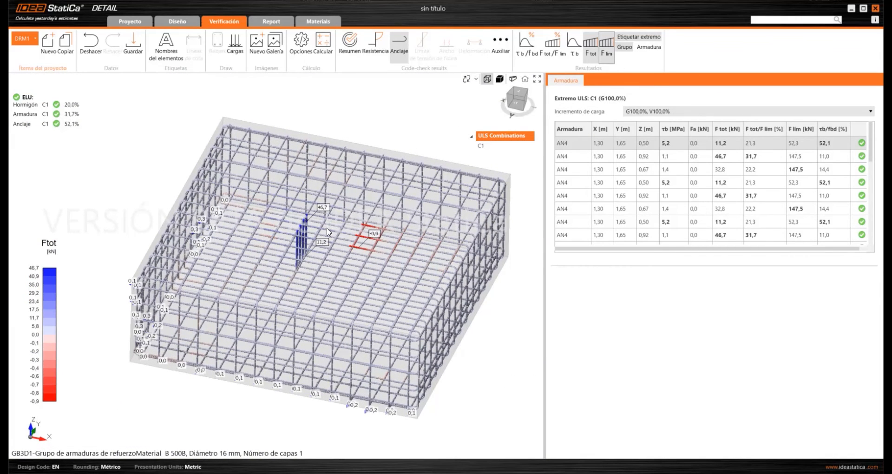
pyautogui.scroll(2, 236, 249)
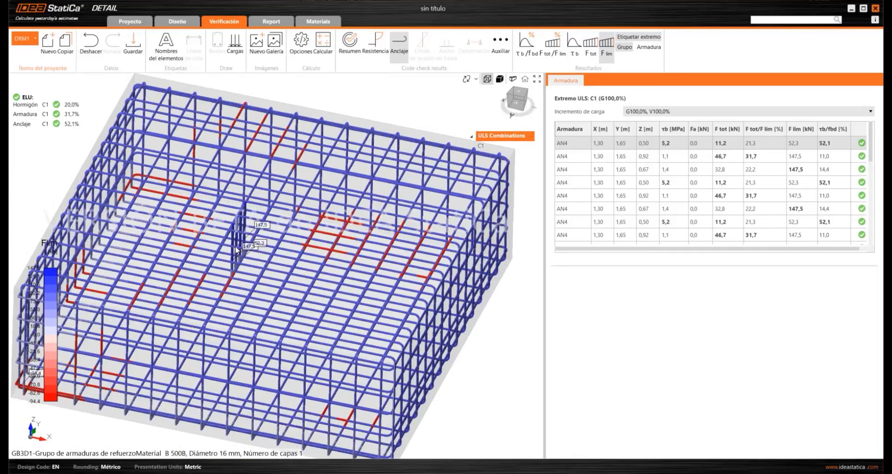
pyautogui.moveTo(236, 249)
pyautogui.mouseDown(button='middle')
pyautogui.moveTo(237, 236)
pyautogui.moveTo(239, 255)
pyautogui.moveTo(247, 238)
pyautogui.mouseUp(button='middle')
pyautogui.scroll(-2, 257, 255)
pyautogui.moveTo(312, 273); pyautogui.dragTo(365, 273, button='middle')
pyautogui.scroll(-4, 677, 201)
pyautogui.scroll(4, 676, 204)
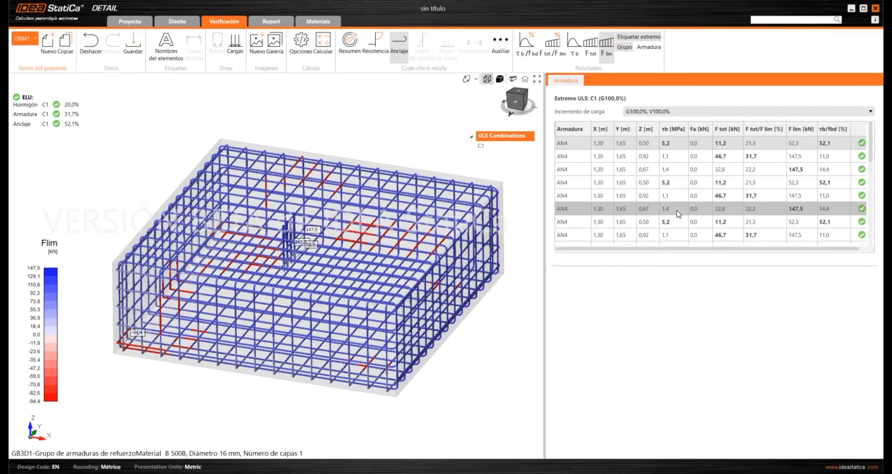
pyautogui.moveTo(377, 229); pyautogui.dragTo(362, 231, button='middle')
pyautogui.moveTo(355, 179); pyautogui.dragTo(359, 180, button='middle')
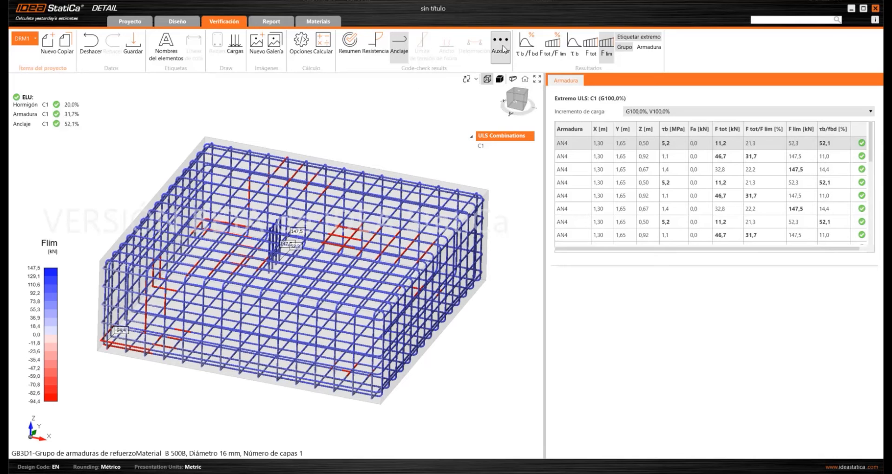
# Step: Display the auxiliary deformation results as a deformed shape with mesh and look at the block's upper face
pyautogui.click(498, 46)
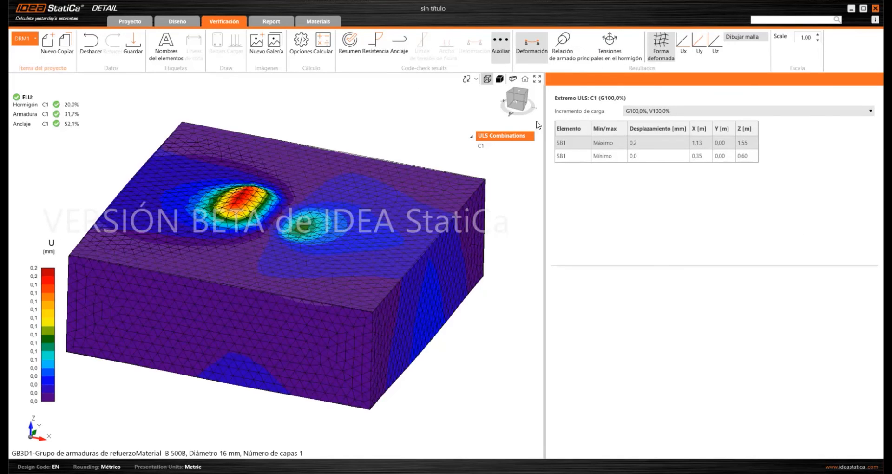
pyautogui.scroll(-3, 363, 203)
pyautogui.scroll(3, 288, 232)
pyautogui.moveTo(288, 232)
pyautogui.mouseDown(button='middle')
pyautogui.moveTo(273, 201)
pyautogui.moveTo(272, 219)
pyautogui.moveTo(302, 238)
pyautogui.mouseUp(button='middle')
pyautogui.scroll(2, 303, 238)
# Step: Exaggerate the deformed shape of the block by setting the deformation display scale to 2,00
pyautogui.click(817, 36)
pyautogui.click(817, 36)
pyautogui.click(817, 36)
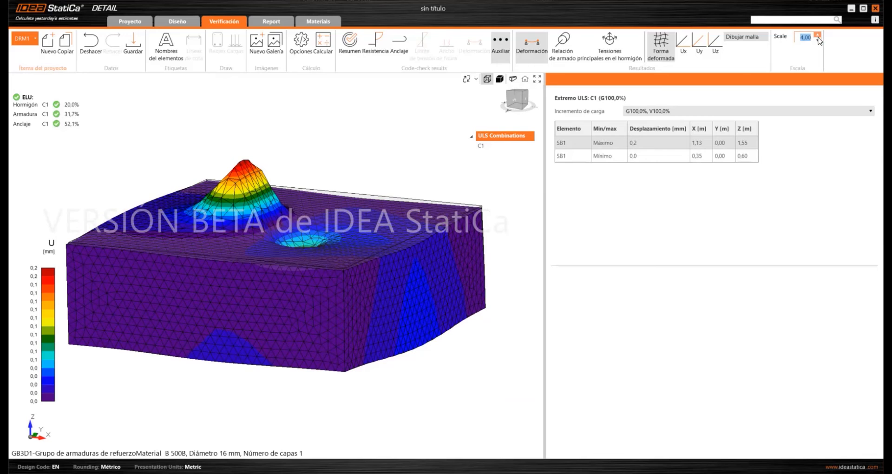
pyautogui.click(817, 41)
pyautogui.click(817, 40)
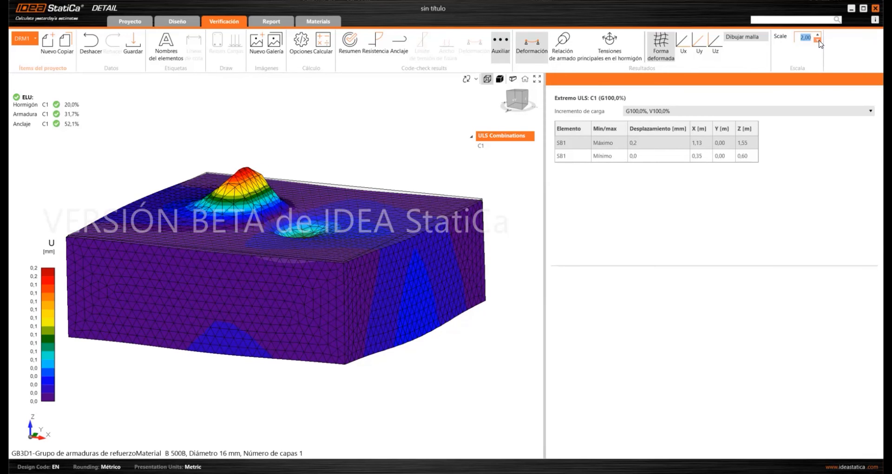
# Step: Examine the scaled deformed shape of the block from below and from above
pyautogui.moveTo(285, 192); pyautogui.dragTo(284, 173)
pyautogui.scroll(2, 233, 206)
pyautogui.scroll(-3, 320, 341)
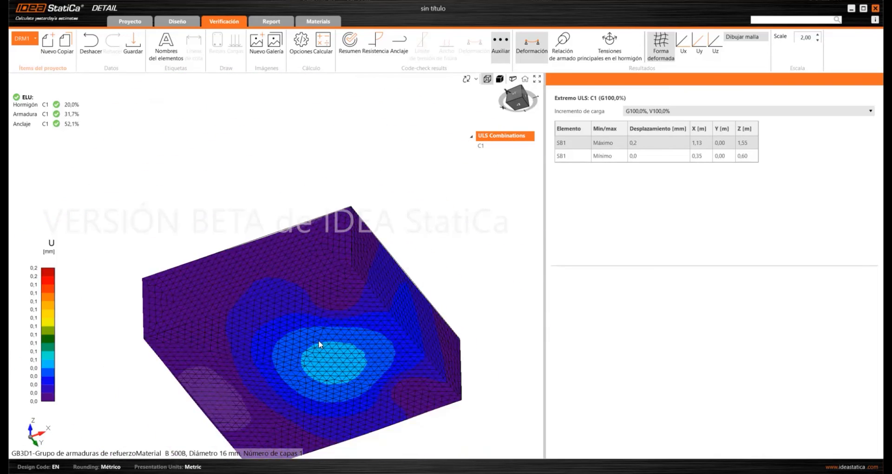
pyautogui.moveTo(320, 343); pyautogui.dragTo(321, 415)
pyautogui.moveTo(321, 298); pyautogui.dragTo(320, 313, button='middle')
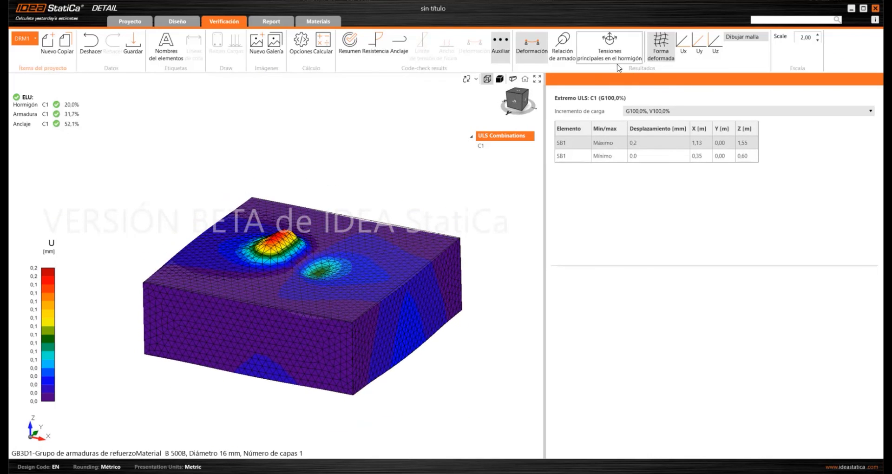
# Step: Display the principal stresses in the concrete and examine σ1 and σ2 on the block's upper face
pyautogui.click(618, 55)
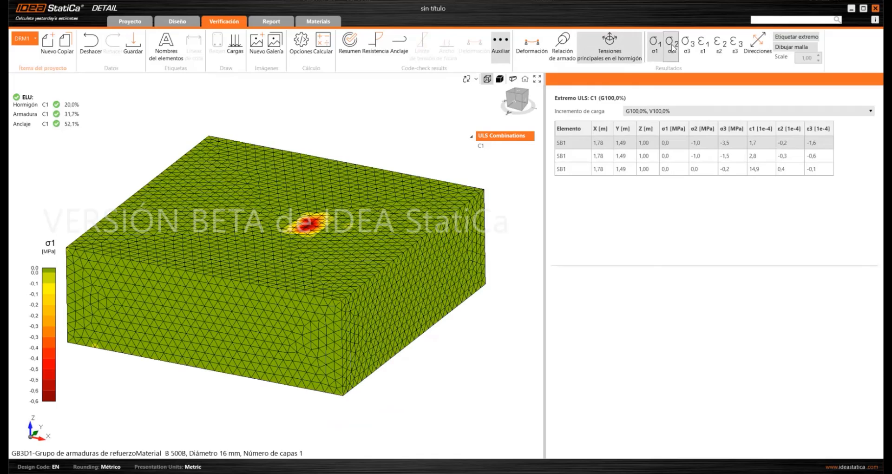
pyautogui.click(672, 46)
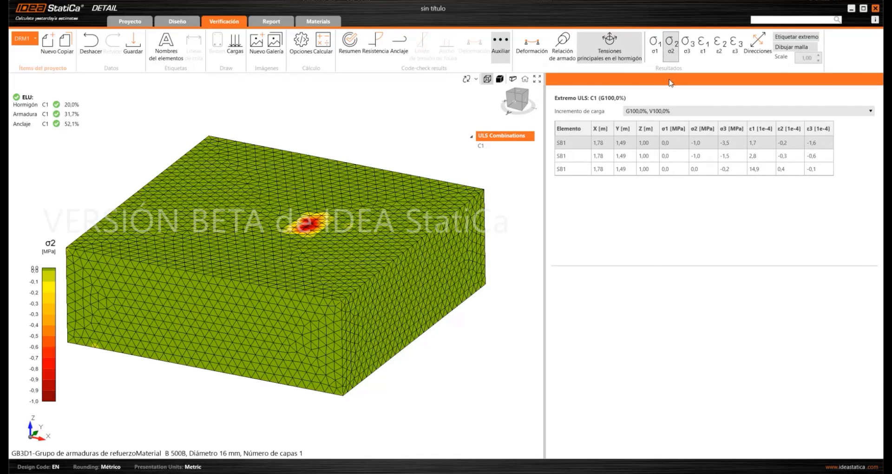
pyautogui.moveTo(304, 222); pyautogui.dragTo(284, 226)
pyautogui.scroll(3, 285, 227)
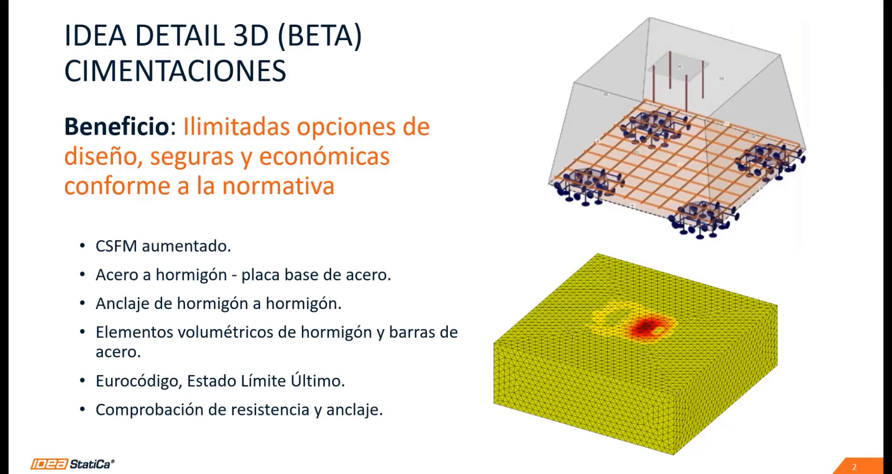
pyautogui.press('Right')
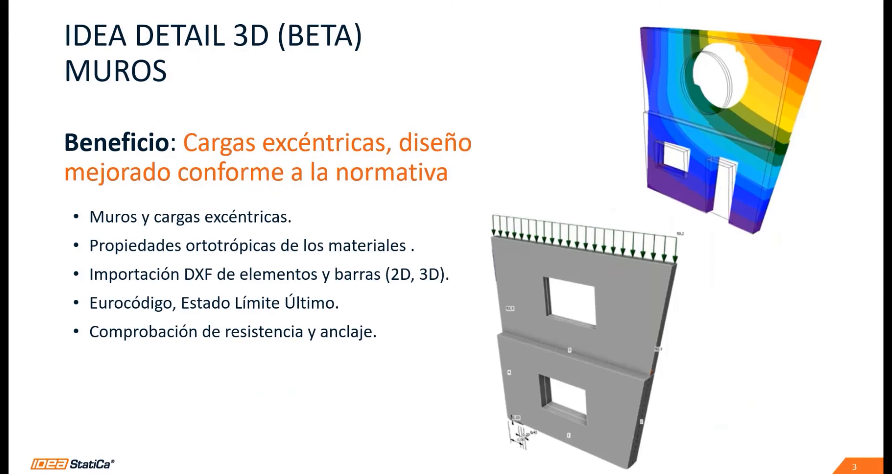
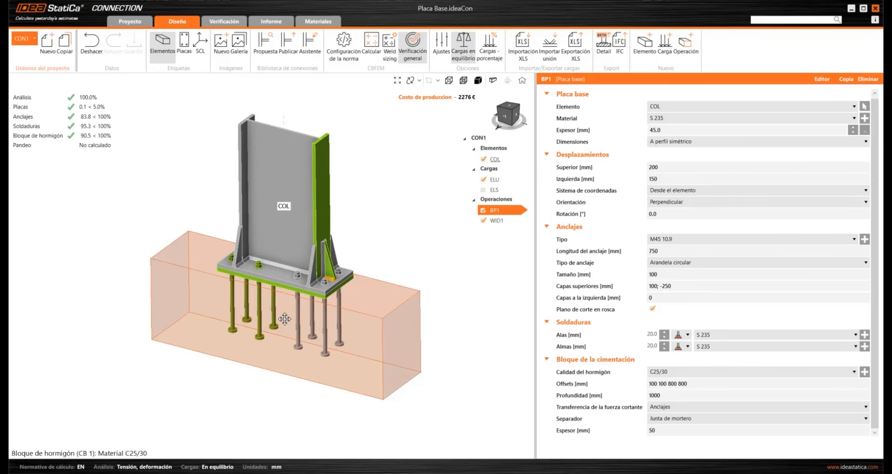
pyautogui.moveTo(309, 254); pyautogui.dragTo(312, 262, button='middle')
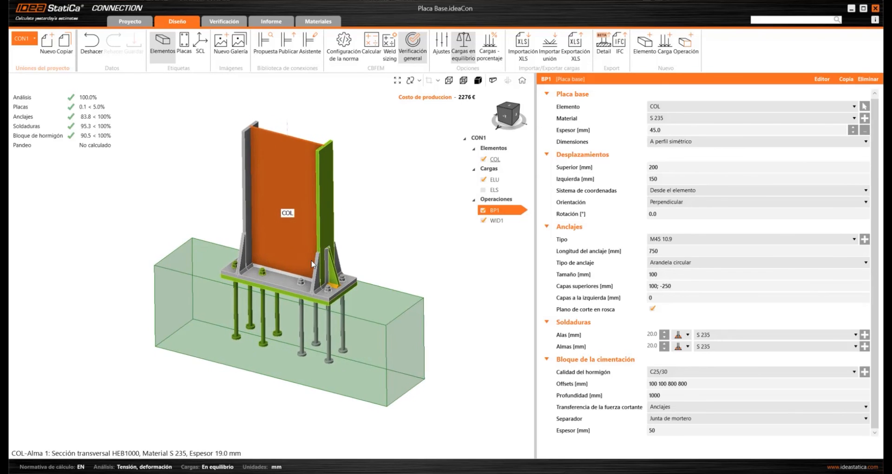
pyautogui.moveTo(321, 322); pyautogui.dragTo(317, 321, button='middle')
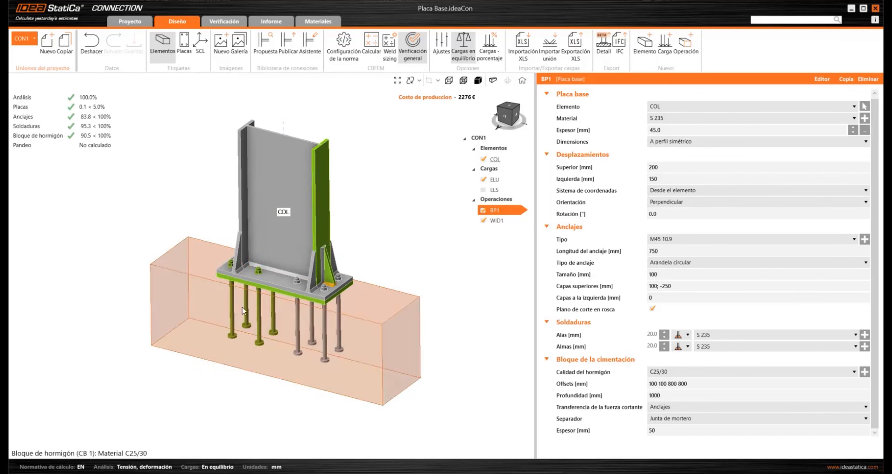
pyautogui.moveTo(376, 316); pyautogui.dragTo(373, 314, button='middle')
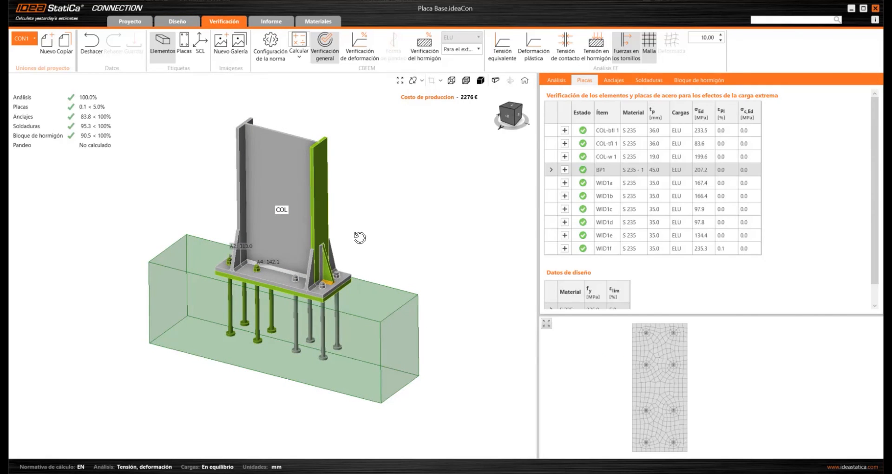
# Step: Display the equivalent stress on the column and base plate and examine the tension forces at the anchors
pyautogui.keyDown('ctrl'); pyautogui.moveTo(359, 238); pyautogui.dragTo(448, 208, button='middle'); pyautogui.keyUp('ctrl')
pyautogui.click(502, 47)
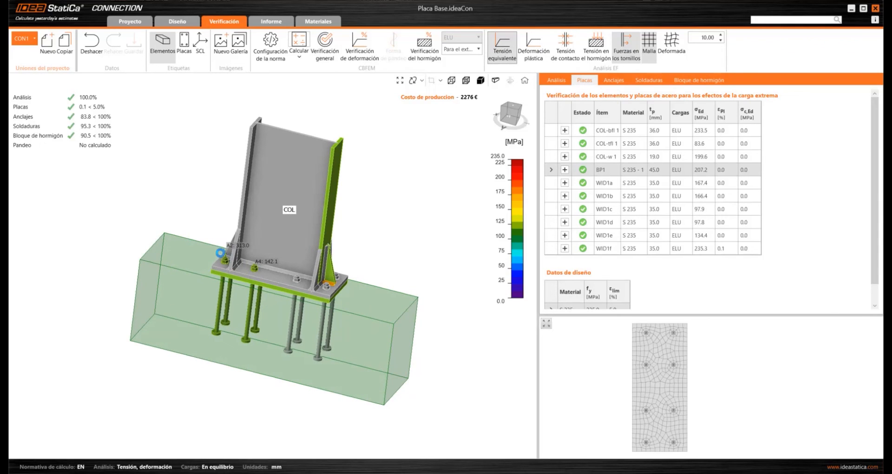
pyautogui.scroll(5, 223, 255)
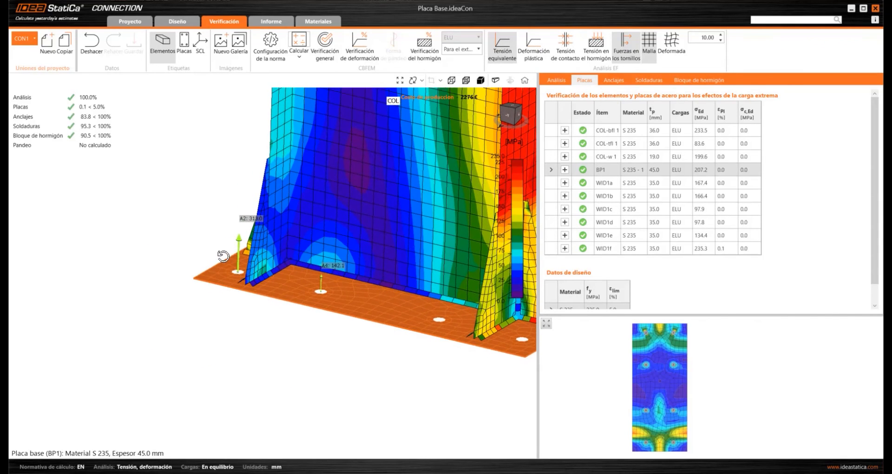
pyautogui.scroll(4, 218, 269)
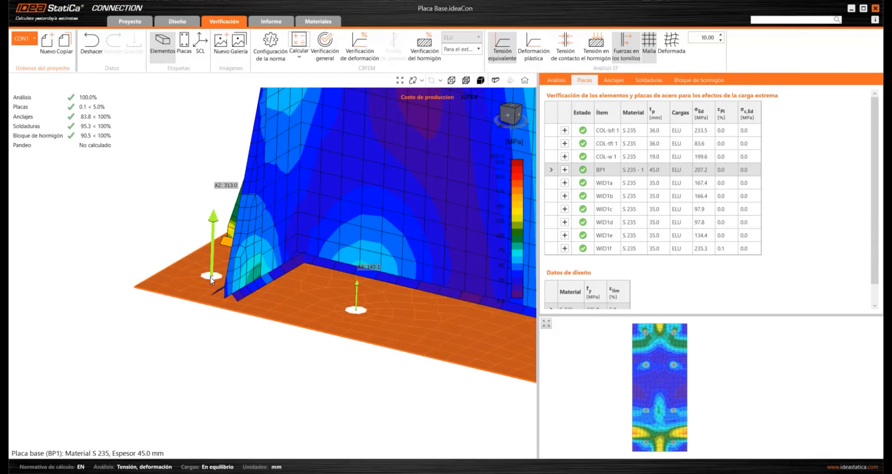
pyautogui.moveTo(211, 279); pyautogui.dragTo(319, 293, button='right')
pyautogui.scroll(-5, 244, 272)
pyautogui.moveTo(252, 290); pyautogui.dragTo(270, 322, button='right')
# Step: Display the stress in the concrete and examine its distribution under the base plate
pyautogui.click(596, 44)
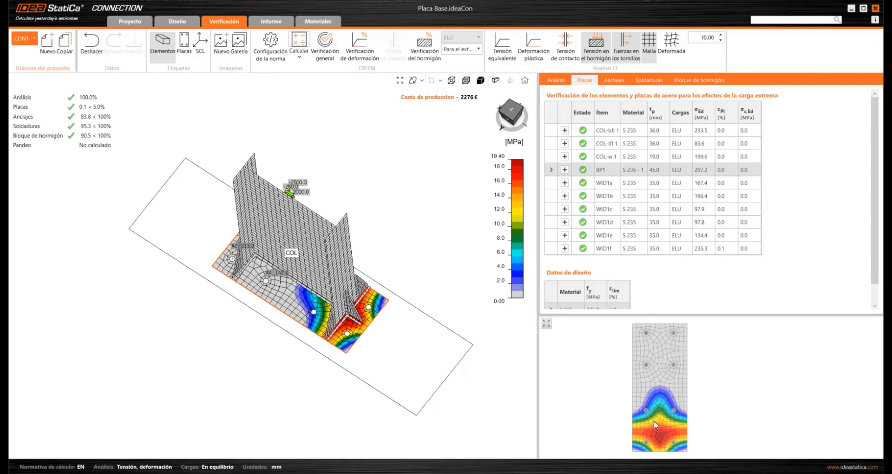
pyautogui.moveTo(298, 369); pyautogui.dragTo(268, 333, button='right')
pyautogui.scroll(3, 270, 331)
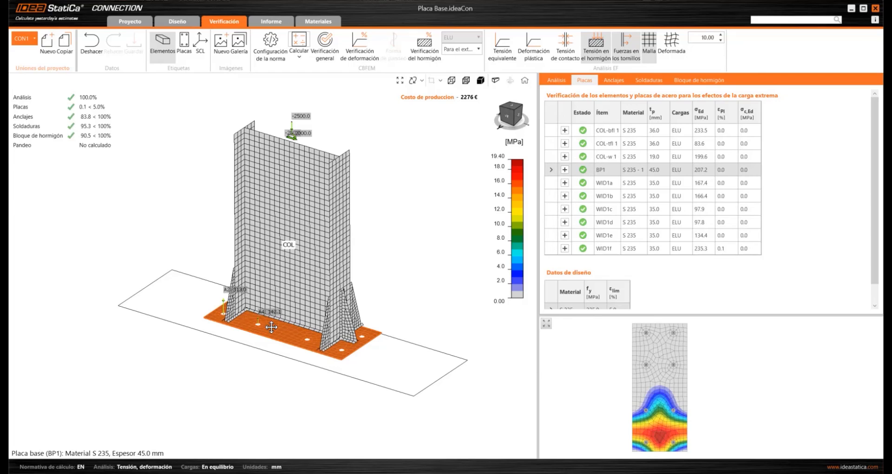
pyautogui.moveTo(247, 238); pyautogui.dragTo(242, 239, button='middle')
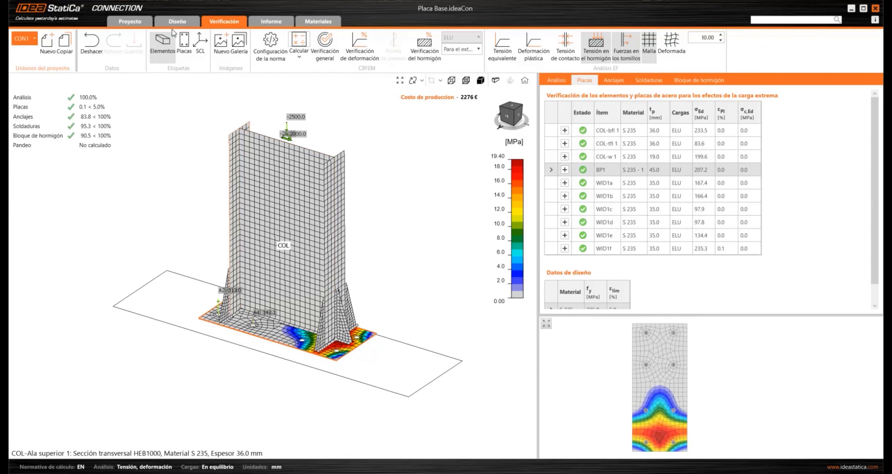
# Step: Export the base plate connection design to IDEA StatiCa Detail, saving the project as ZAPATA ARMADA 1
pyautogui.click(177, 21)
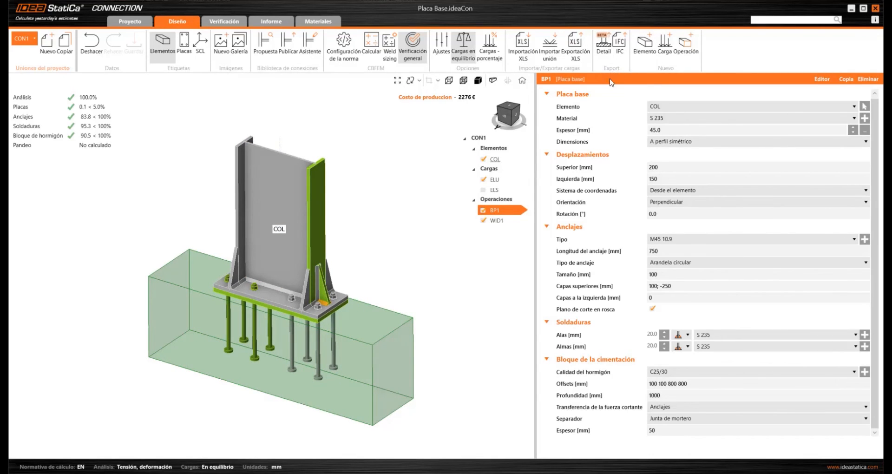
pyautogui.click(603, 54)
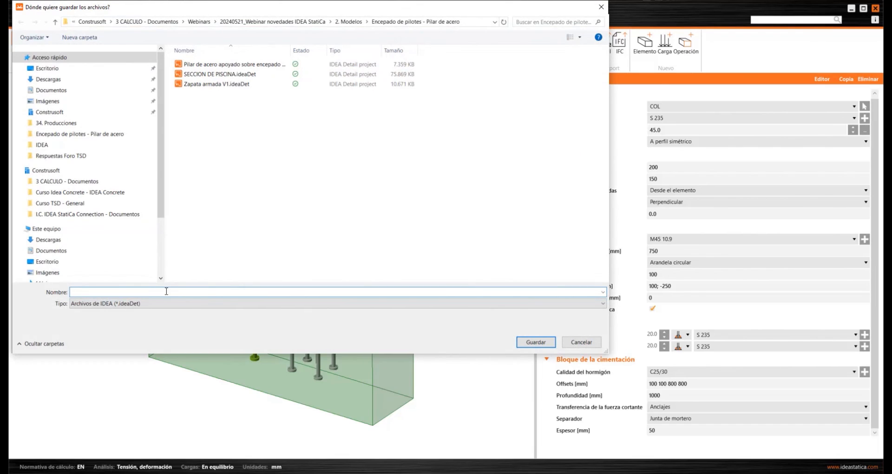
pyautogui.write('ZAP')
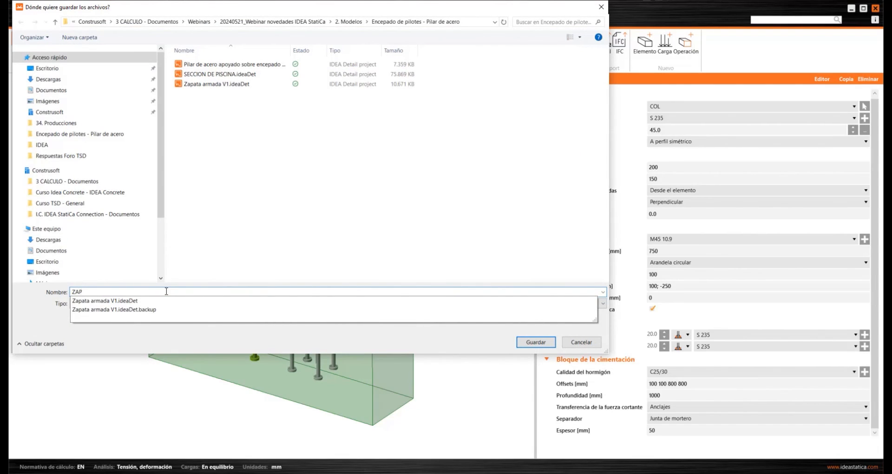
pyautogui.write('ATA ARMADA 1')
pyautogui.click(524, 344)
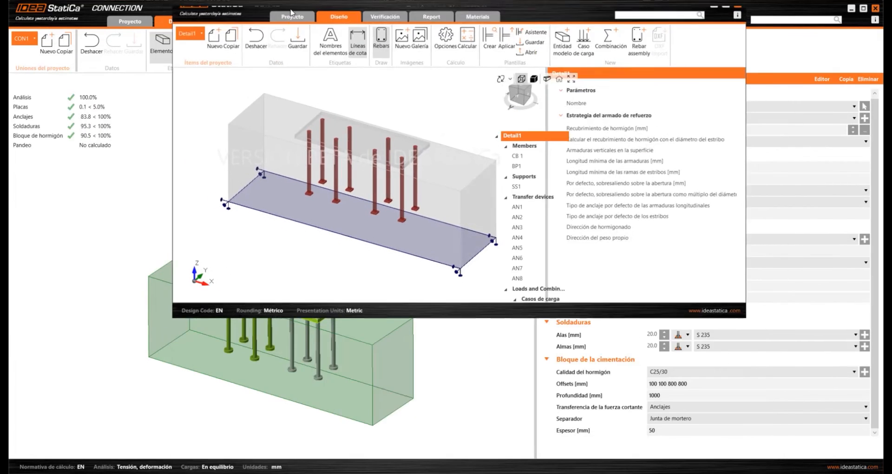
# Step: Examine the exported footing model in Detail, including its concrete block, base plate and eight anchors
pyautogui.scroll(-2, 308, 205)
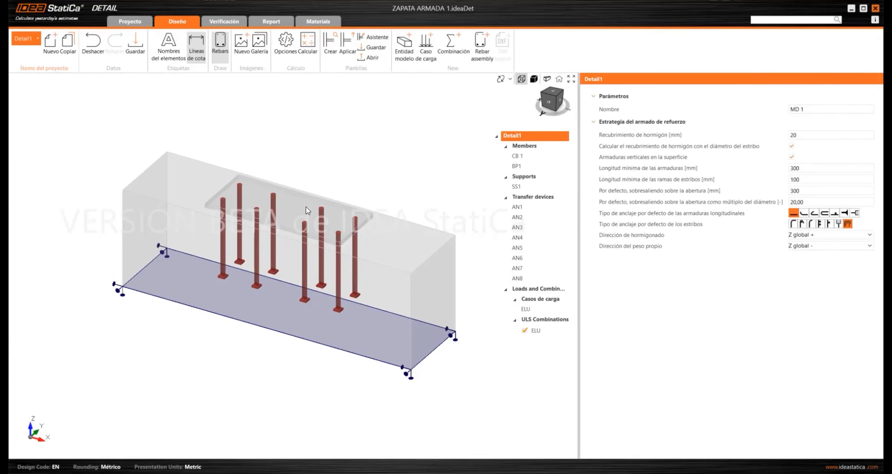
pyautogui.moveTo(290, 244); pyautogui.dragTo(287, 251, button='middle')
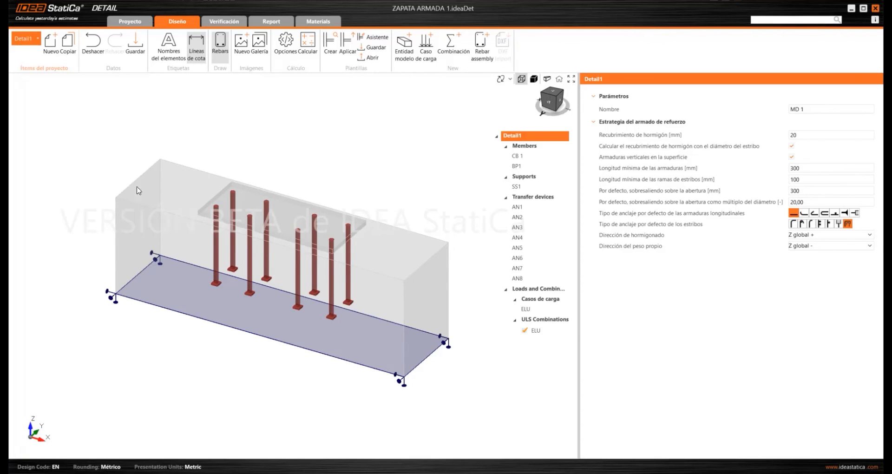
pyautogui.scroll(3, 390, 246)
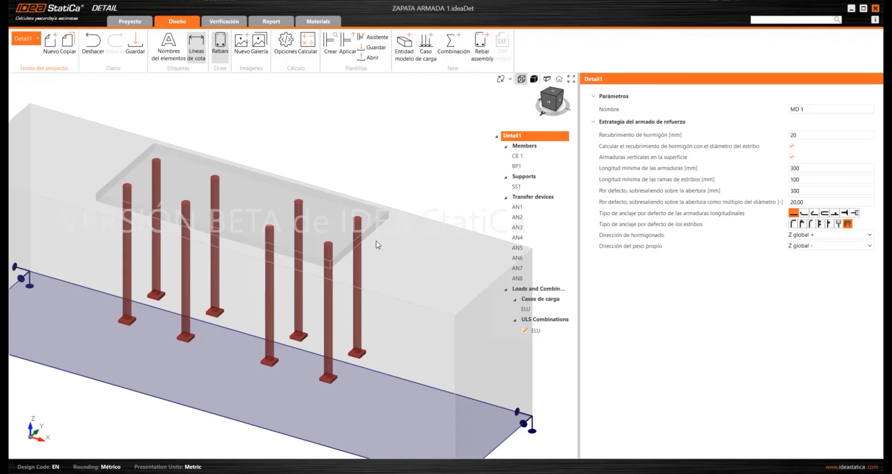
pyautogui.moveTo(377, 245); pyautogui.dragTo(279, 253, button='right')
pyautogui.scroll(3, 198, 238)
pyautogui.scroll(-2, 198, 238)
# Step: Open the surface support SS1 and examine its settings and placement on the footing's underside
pyautogui.click(528, 186)
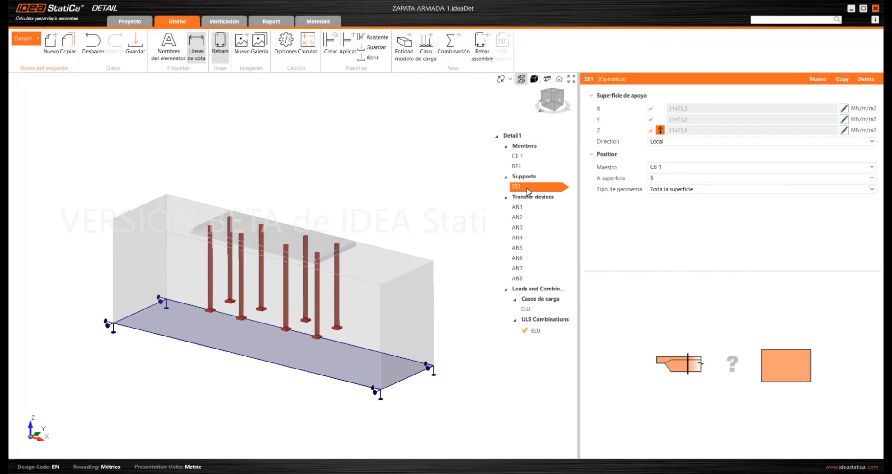
pyautogui.moveTo(182, 331); pyautogui.dragTo(189, 294, button='middle')
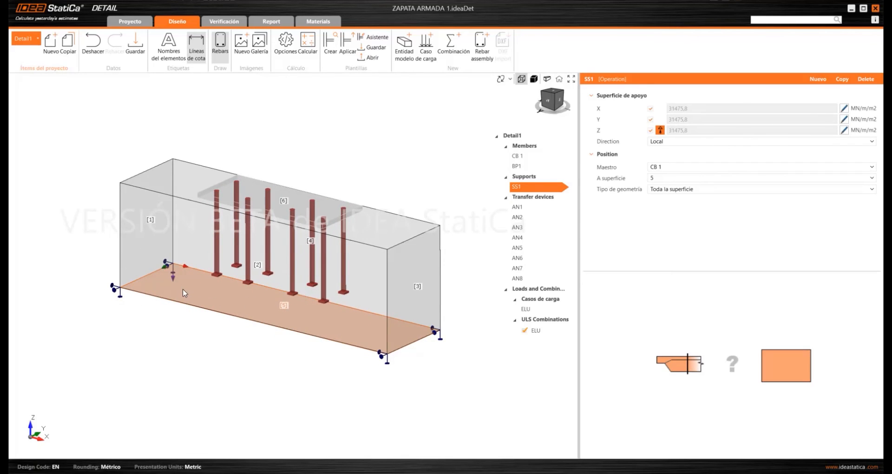
pyautogui.moveTo(200, 307); pyautogui.dragTo(200, 314, button='middle')
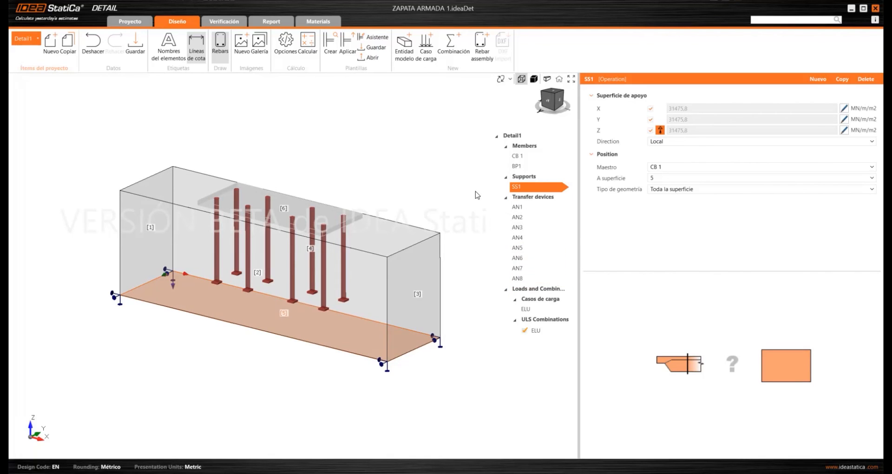
pyautogui.moveTo(426, 258); pyautogui.dragTo(425, 264, button='middle')
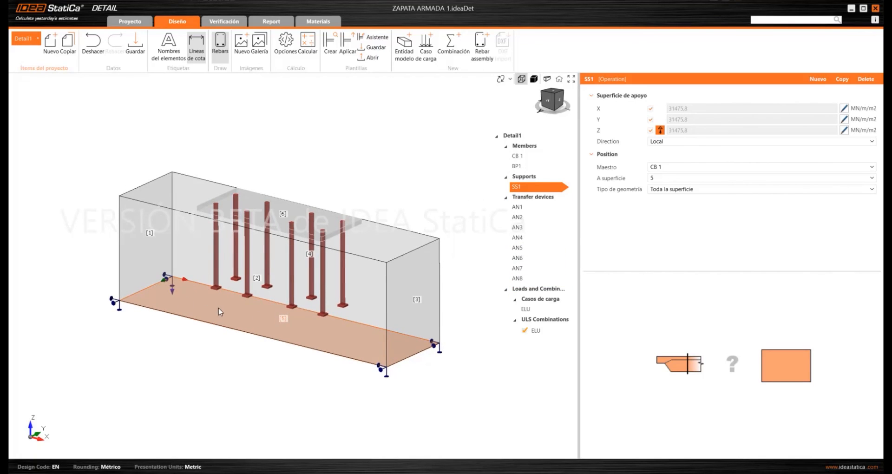
pyautogui.moveTo(170, 304); pyautogui.dragTo(184, 265, button='middle')
pyautogui.scroll(-2, 171, 292)
pyautogui.scroll(2, 170, 292)
pyautogui.scroll(-2, 172, 291)
pyautogui.scroll(2, 183, 265)
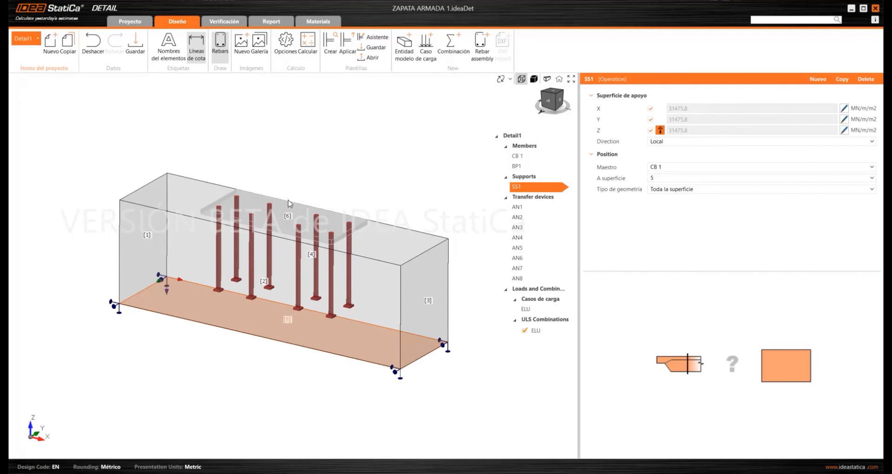
pyautogui.moveTo(410, 211); pyautogui.dragTo(413, 219, button='middle')
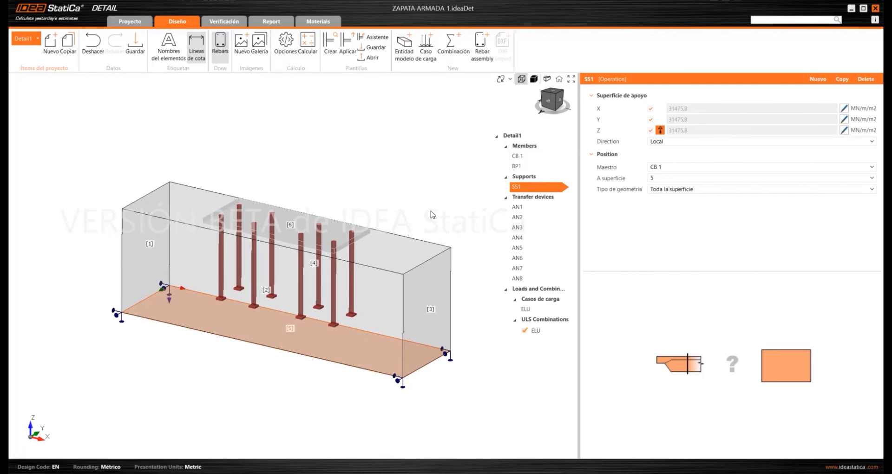
# Step: Review the properties of anchor AN1 and the geometry and material of concrete block CB 1
pyautogui.click(528, 209)
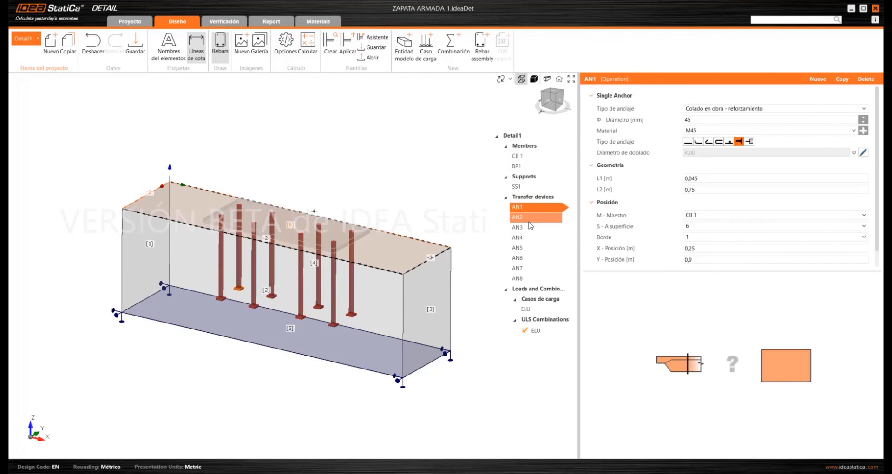
pyautogui.click(524, 146)
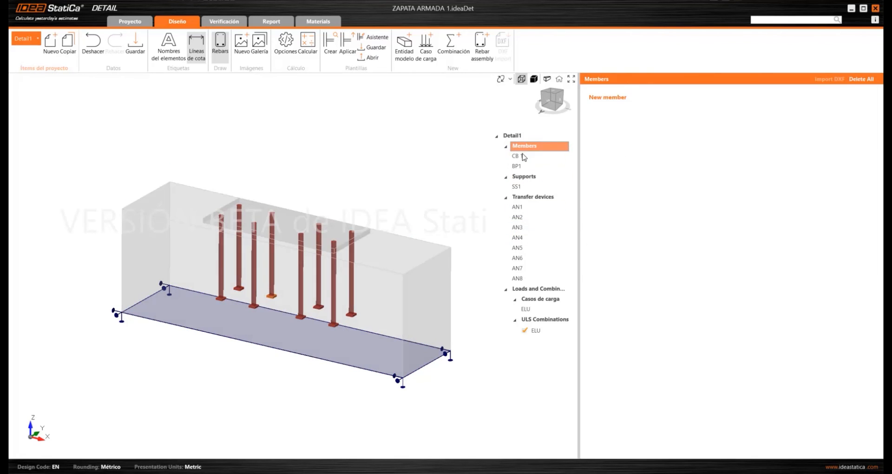
pyautogui.click(523, 157)
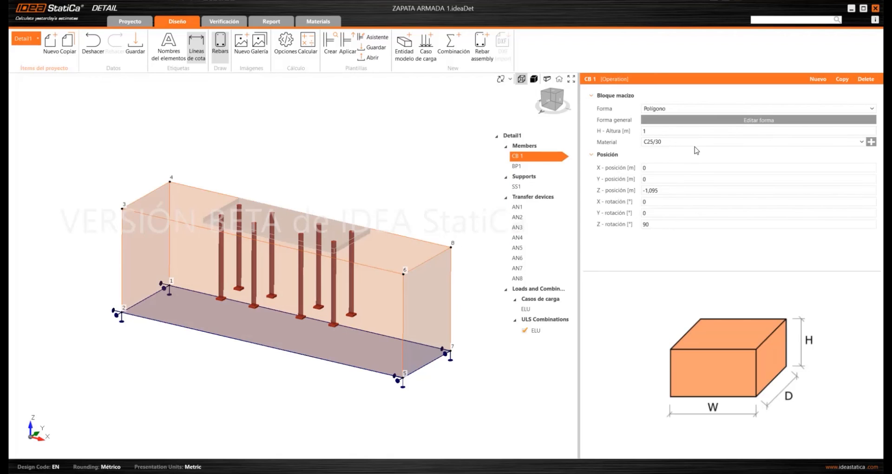
pyautogui.moveTo(290, 247); pyautogui.dragTo(286, 256, button='middle')
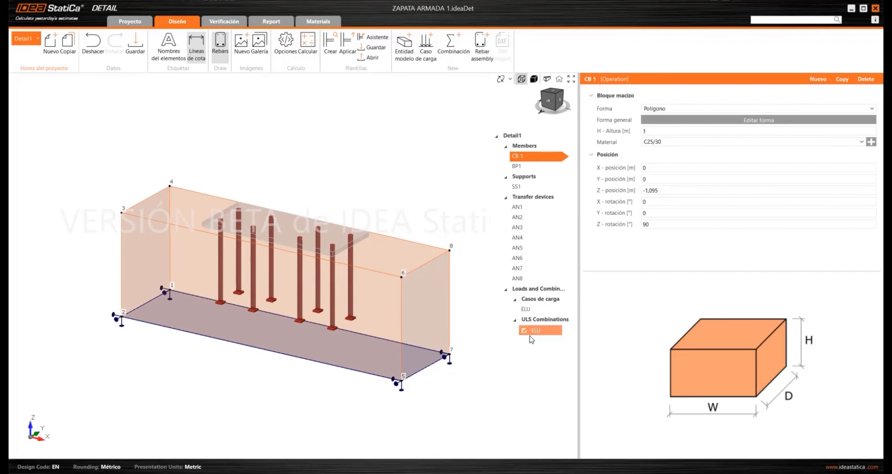
# Step: Open load case ELU and inspect the imported forces on the anchors and across the base plate
pyautogui.click(527, 309)
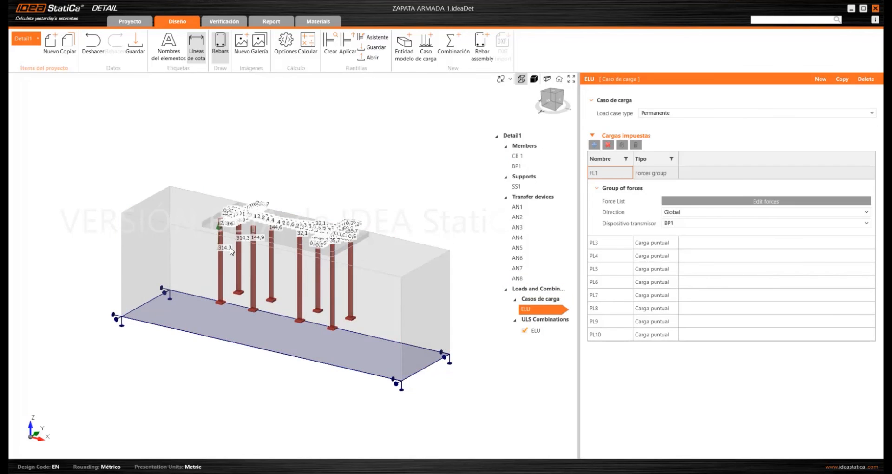
pyautogui.scroll(10, 231, 248)
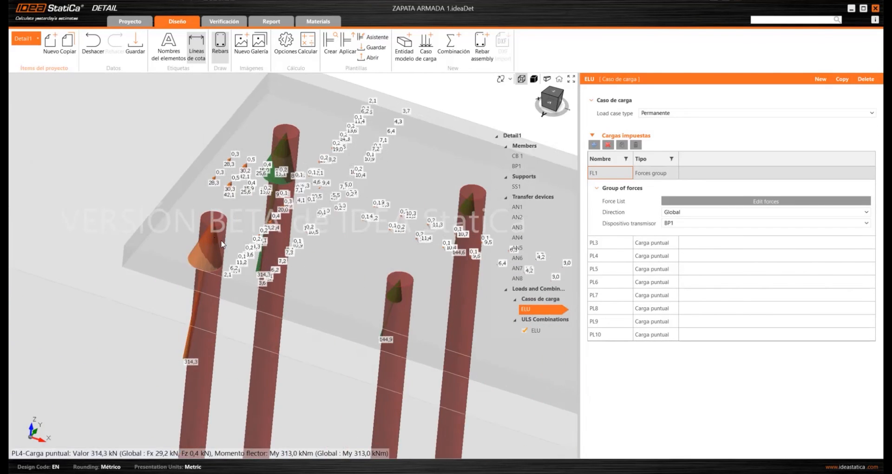
pyautogui.moveTo(223, 244); pyautogui.dragTo(288, 279, button='right')
pyautogui.scroll(-3, 265, 239)
pyautogui.moveTo(284, 241); pyautogui.dragTo(240, 215, button='middle')
pyautogui.moveTo(415, 276); pyautogui.dragTo(337, 262, button='middle')
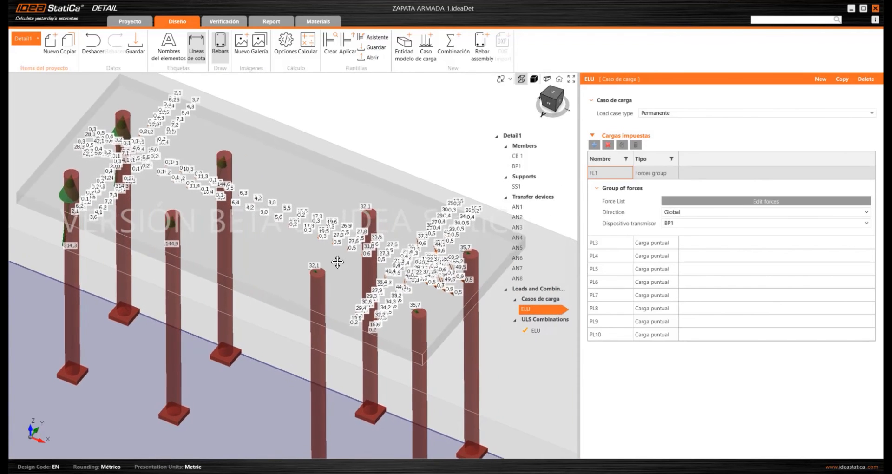
# Step: Examine the individual point loads up close around the anchors and base plate area on the compression side
pyautogui.scroll(3, 337, 262)
pyautogui.scroll(2, 302, 242)
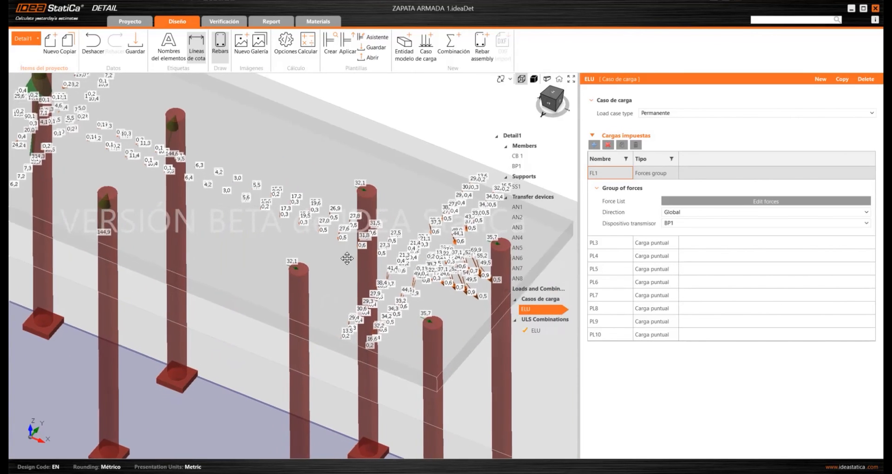
pyautogui.scroll(5, 323, 249)
pyautogui.scroll(-6, 319, 233)
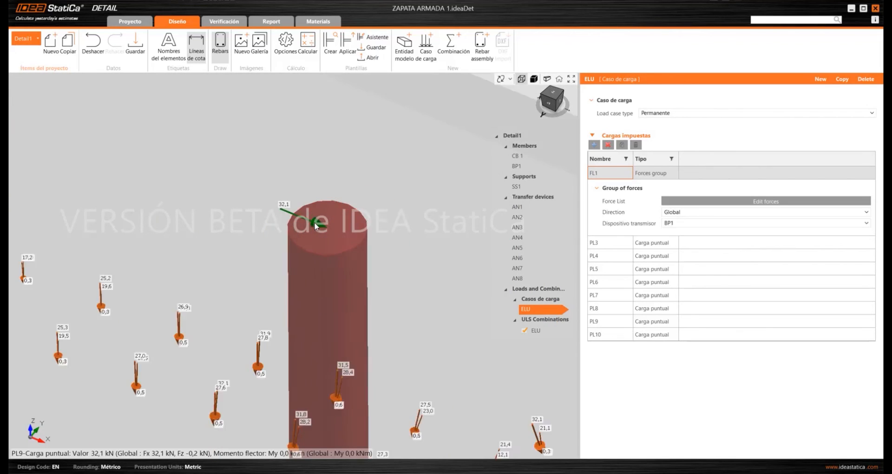
pyautogui.scroll(5, 329, 235)
pyautogui.scroll(-5, 302, 213)
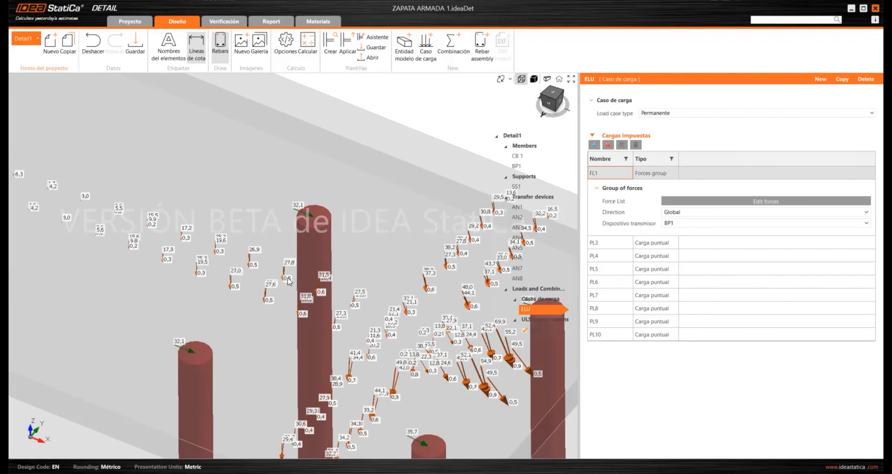
pyautogui.scroll(4, 219, 277)
pyautogui.scroll(-5, 219, 268)
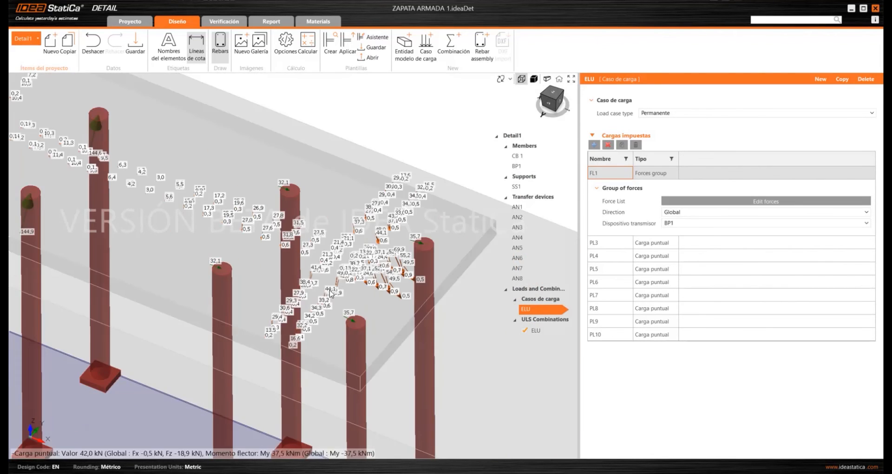
# Step: Examine the load arrows of case ELU beneath the base plate up close and across the whole footing
pyautogui.scroll(-1, 354, 308)
pyautogui.scroll(3, 367, 291)
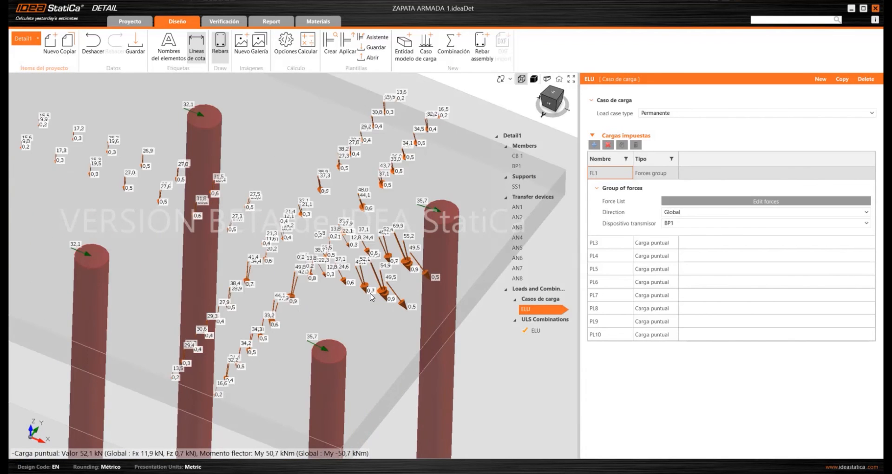
pyautogui.scroll(3, 360, 280)
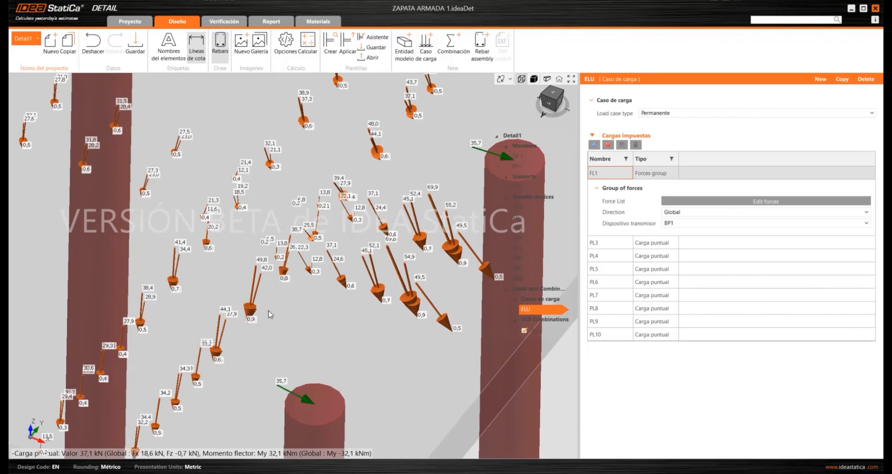
pyautogui.scroll(2, 279, 313)
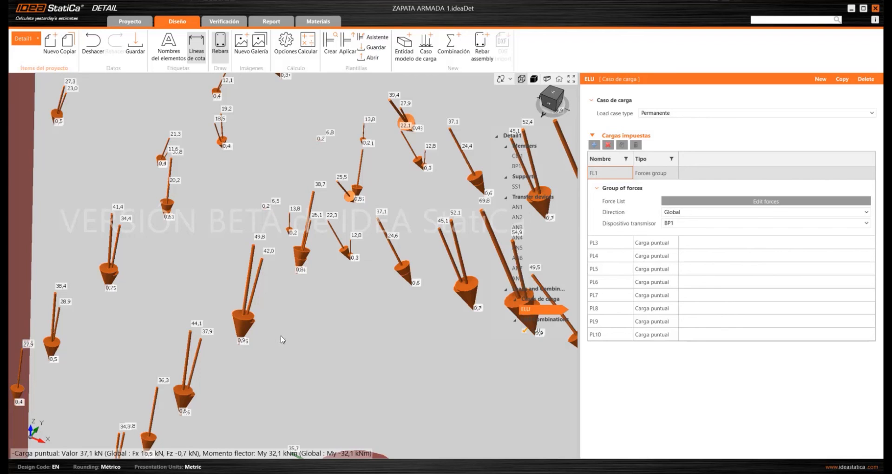
pyautogui.moveTo(456, 328); pyautogui.dragTo(316, 318, button='middle')
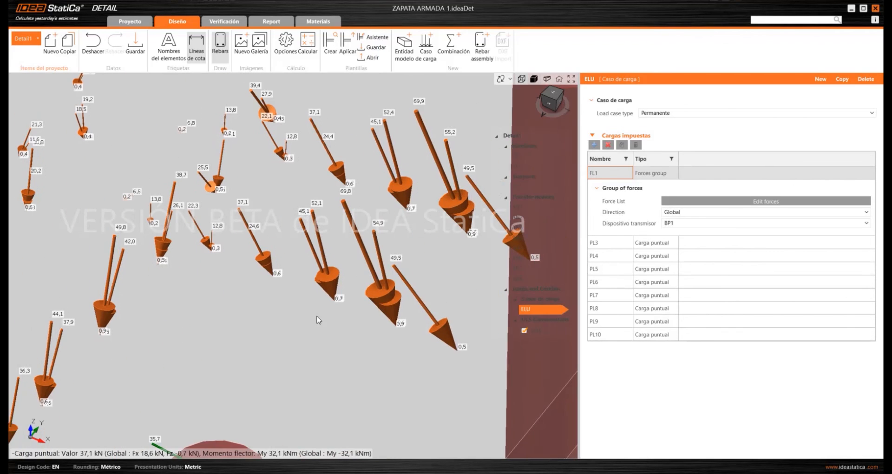
pyautogui.scroll(-10, 333, 279)
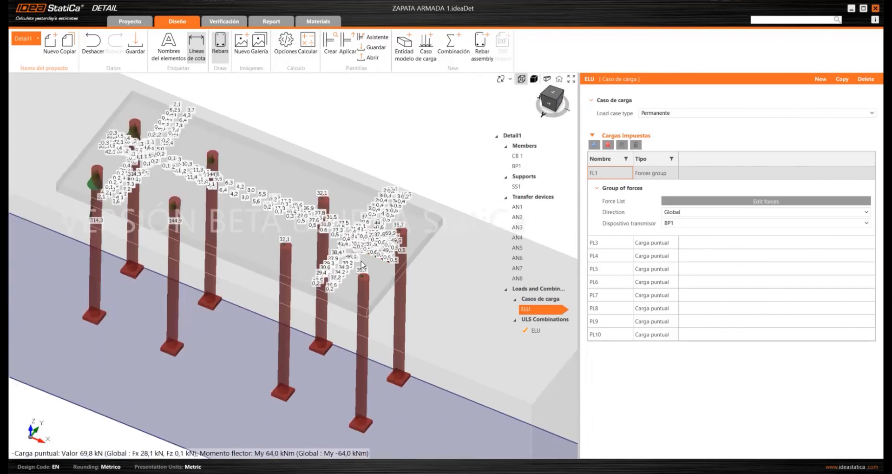
pyautogui.scroll(-5, 300, 276)
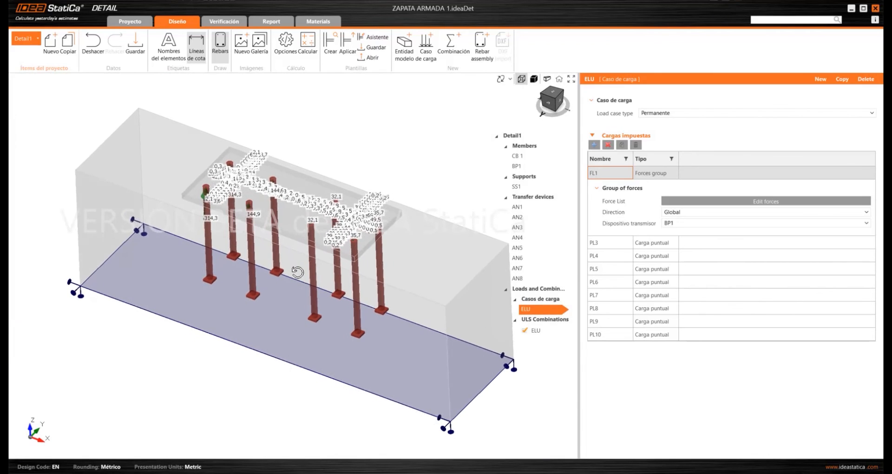
pyautogui.scroll(1, 310, 270)
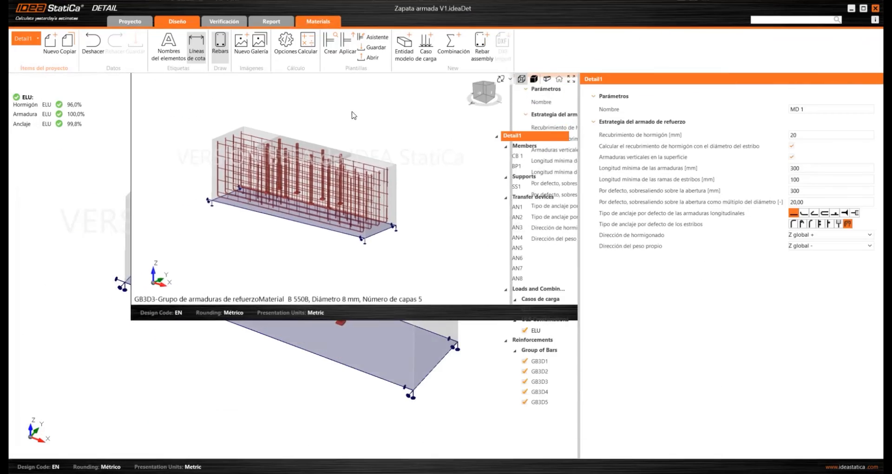
# Step: Switch to the project Zapata armada V1 and inspect the footing's reinforcement cage in 3D and in side elevation
pyautogui.scroll(3, 309, 207)
pyautogui.moveTo(196, 164); pyautogui.dragTo(192, 179, button='right')
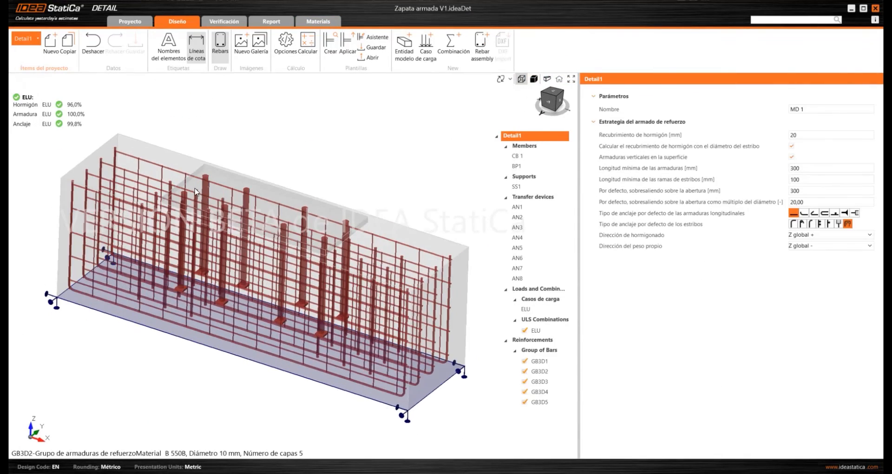
pyautogui.scroll(3, 197, 190)
pyautogui.moveTo(200, 198); pyautogui.dragTo(213, 196, button='middle')
pyautogui.scroll(-4, 213, 196)
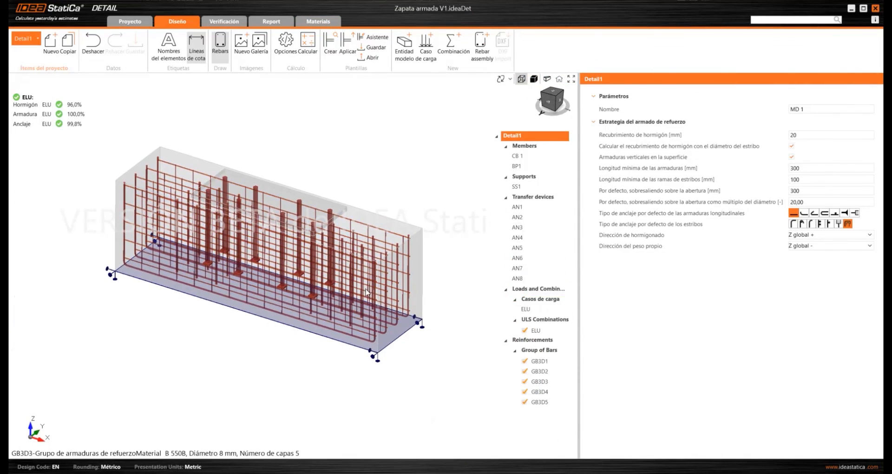
pyautogui.moveTo(280, 214); pyautogui.dragTo(289, 217, button='middle')
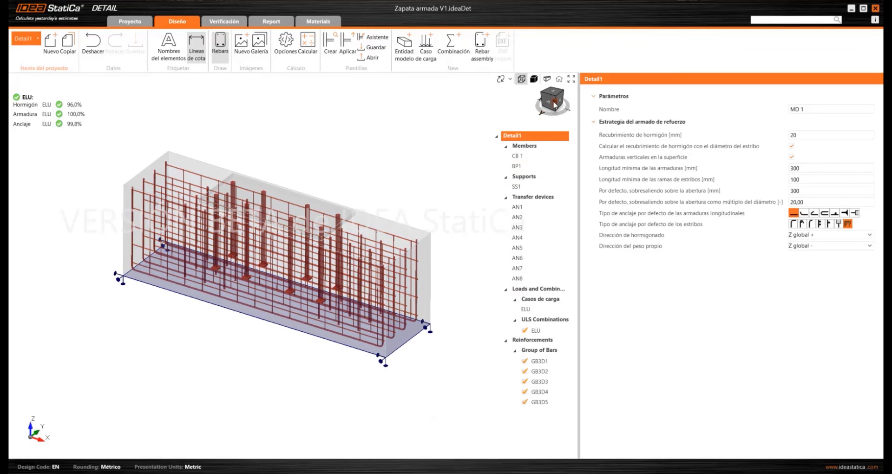
pyautogui.click(552, 105)
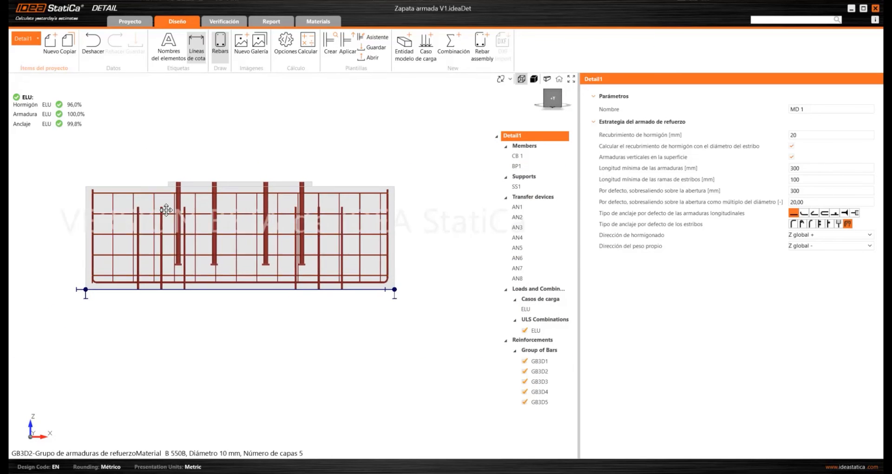
pyautogui.moveTo(342, 207); pyautogui.dragTo(209, 159, button='right')
# Step: Open the verification results and examine the deformed shape and displacement map of the concrete block
pyautogui.click(224, 21)
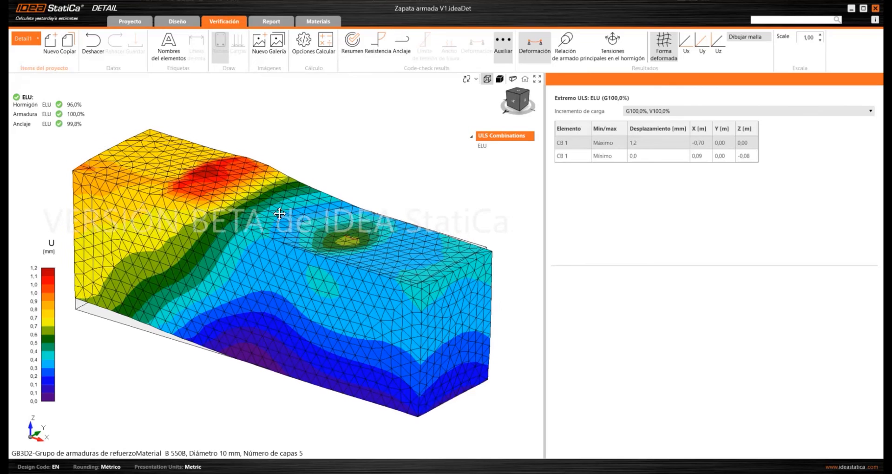
pyautogui.moveTo(260, 234); pyautogui.dragTo(270, 234, button='right')
pyautogui.moveTo(264, 237); pyautogui.dragTo(264, 237, button='middle')
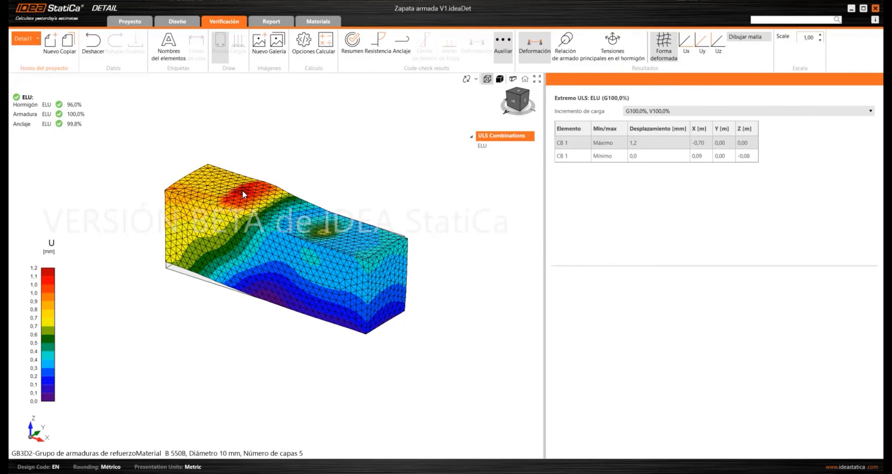
pyautogui.moveTo(242, 190); pyautogui.dragTo(279, 236, button='middle')
# Step: Show the concrete strength results and inspect the σc stress distribution over the footing
pyautogui.click(378, 42)
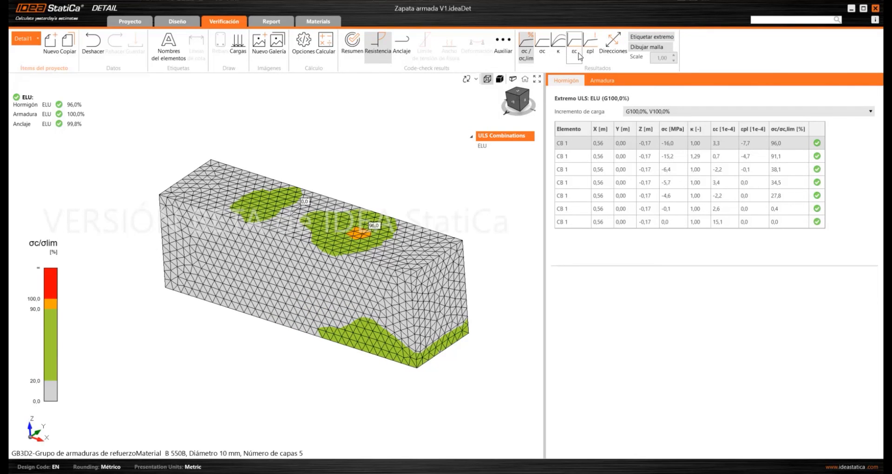
pyautogui.click(542, 42)
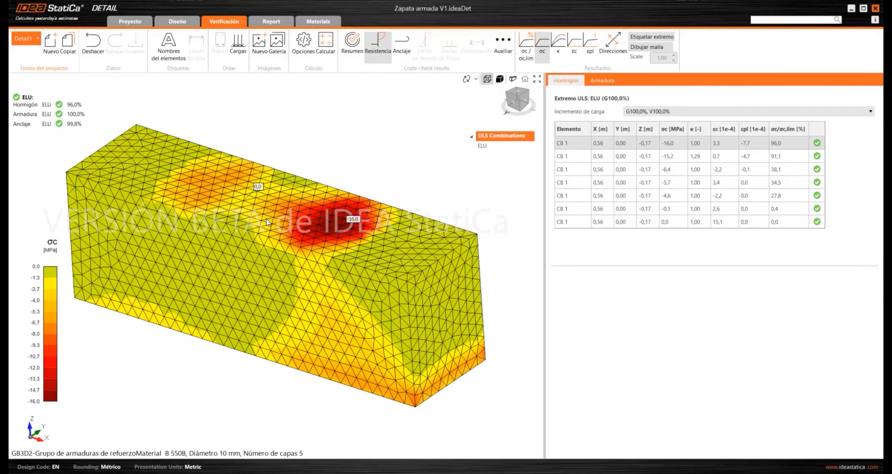
pyautogui.moveTo(278, 249); pyautogui.dragTo(321, 269, button='middle')
pyautogui.scroll(-2, 310, 264)
pyautogui.scroll(1, 321, 269)
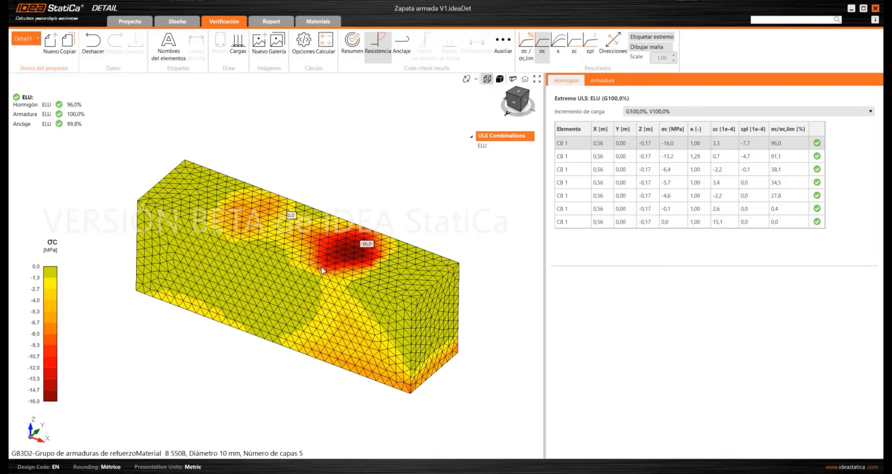
# Step: Show the reinforcement strength results and examine the σs stresses in the bars and anchors
pyautogui.click(604, 85)
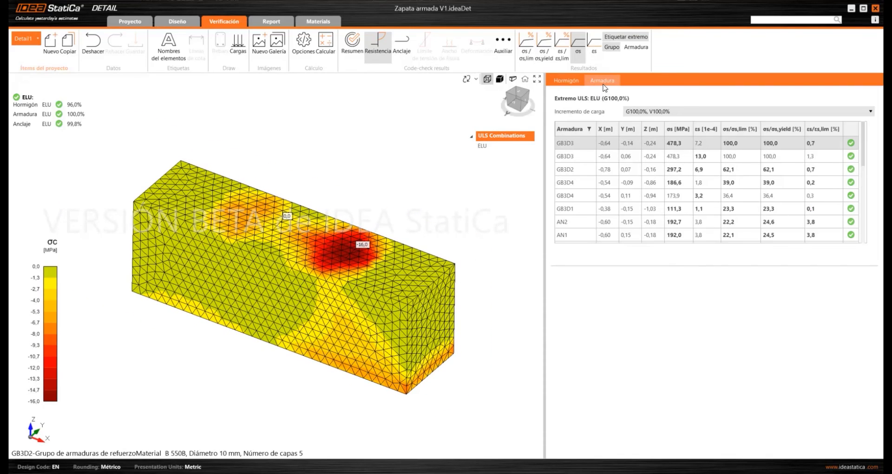
pyautogui.scroll(4, 232, 243)
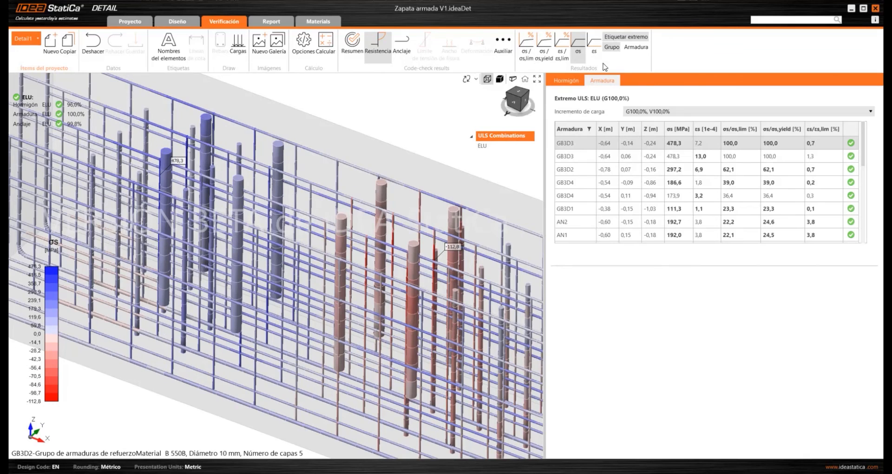
pyautogui.scroll(-3, 305, 215)
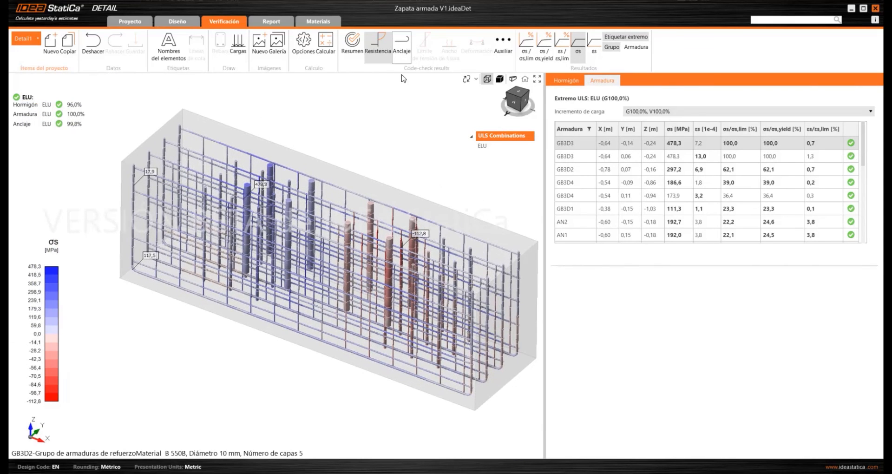
pyautogui.moveTo(428, 234); pyautogui.dragTo(424, 236, button='middle')
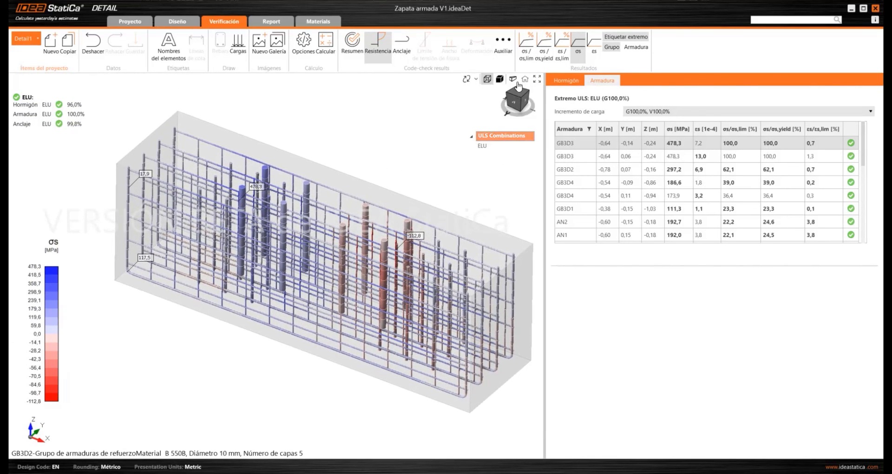
# Step: Show the anchorage check and examine the bond stress utilization τb/fbd along the bars and anchors
pyautogui.click(402, 44)
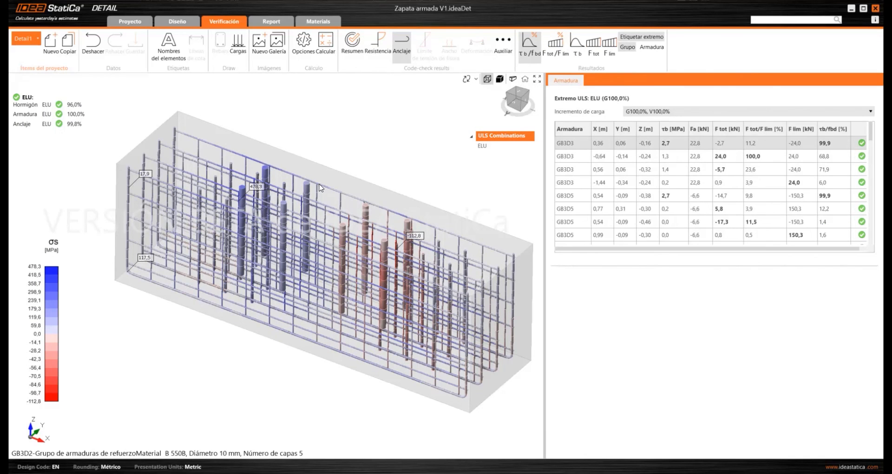
pyautogui.moveTo(293, 225); pyautogui.dragTo(304, 225, button='middle')
pyautogui.scroll(2, 359, 243)
pyautogui.scroll(-2, 356, 209)
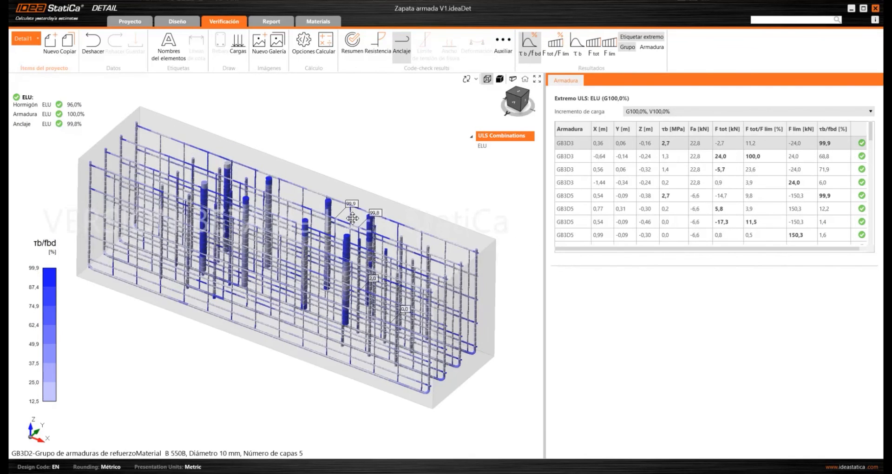
pyautogui.moveTo(356, 209); pyautogui.dragTo(366, 210, button='middle')
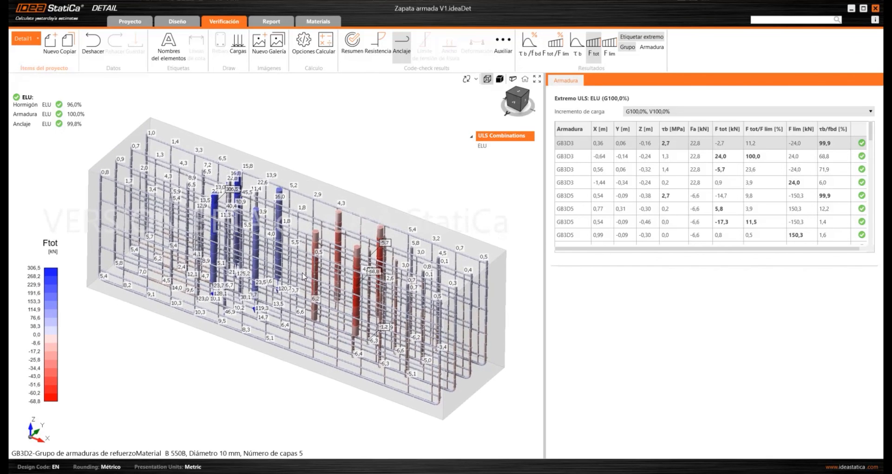
# Step: Display the total forces Ftot and examine them at the tensioned anchors, nearby vertical bars and whole reinforcement cage
pyautogui.moveTo(307, 287); pyautogui.dragTo(227, 281, button='middle')
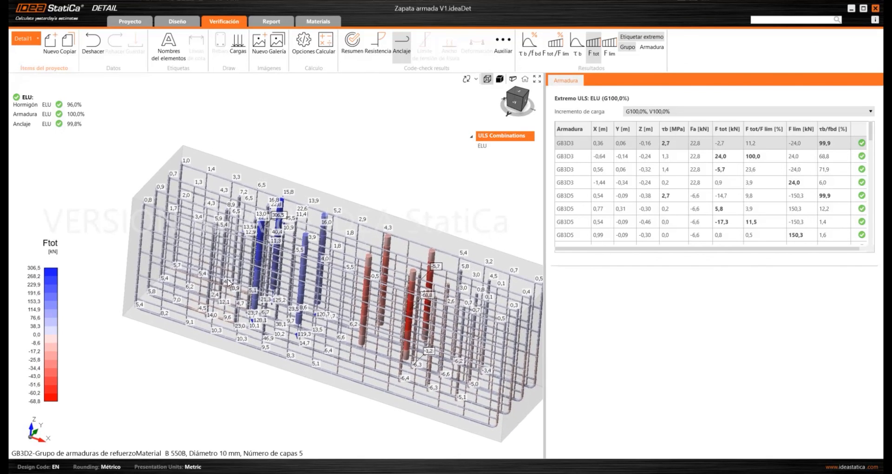
pyautogui.scroll(6, 227, 281)
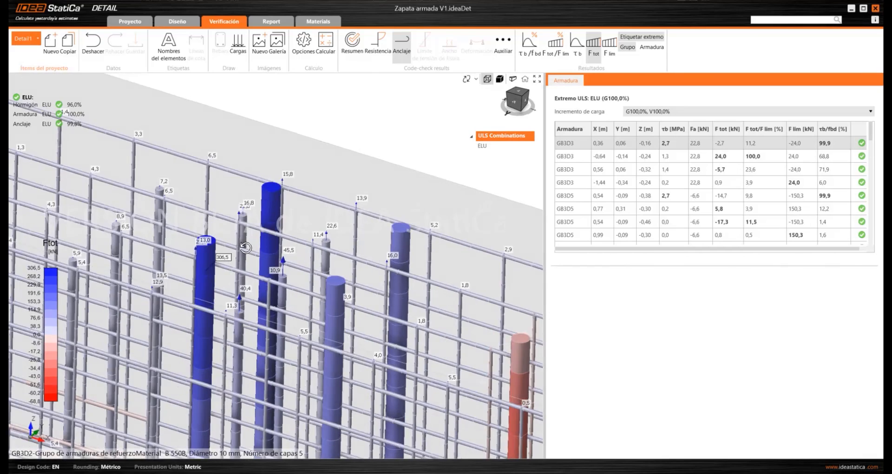
pyautogui.moveTo(245, 248); pyautogui.dragTo(221, 264, button='middle')
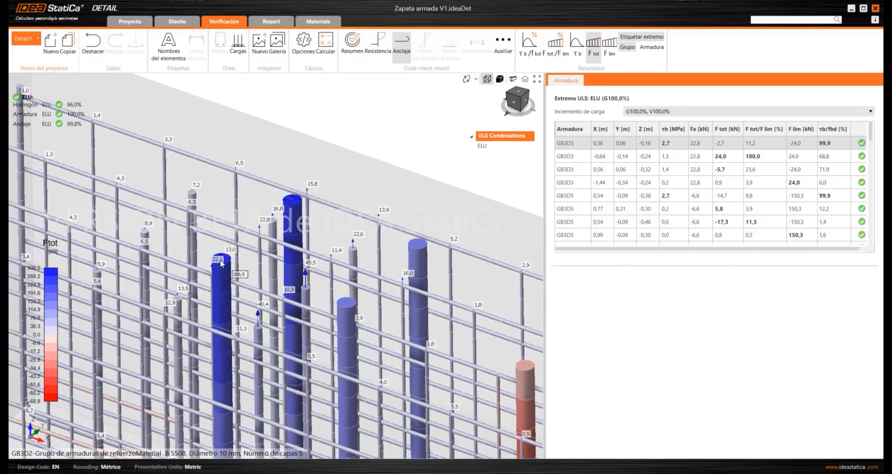
pyautogui.scroll(6, 222, 264)
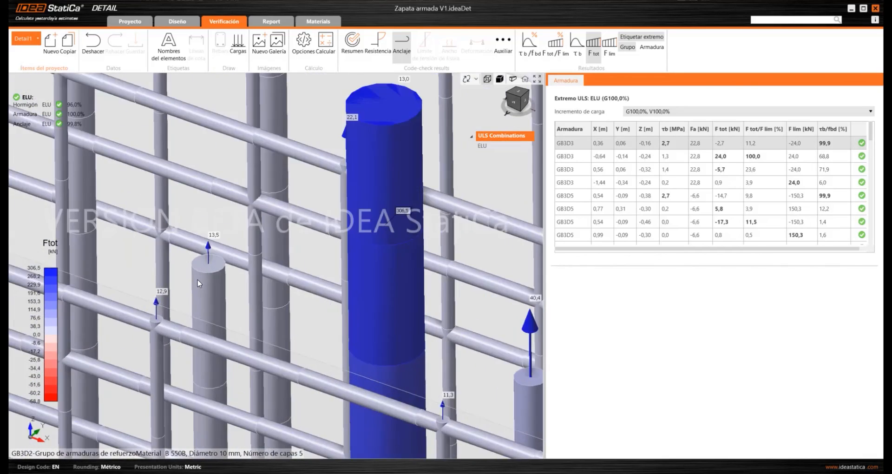
pyautogui.scroll(-5, 207, 269)
pyautogui.scroll(5, 197, 186)
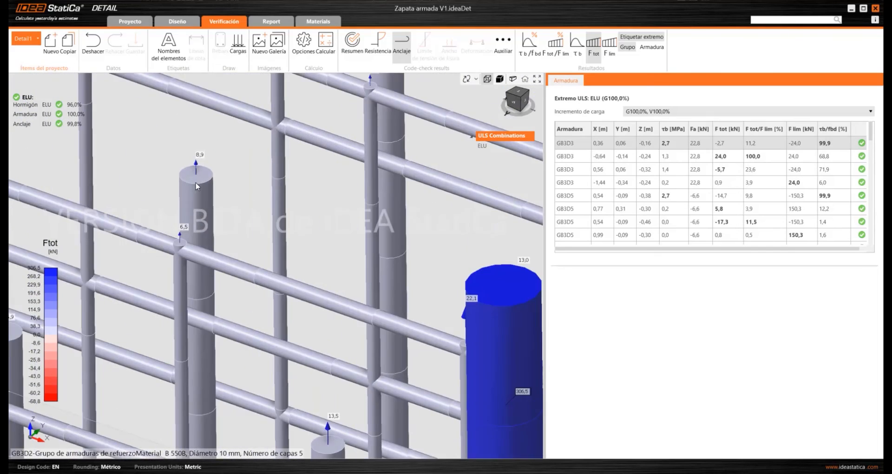
pyautogui.scroll(-5, 197, 188)
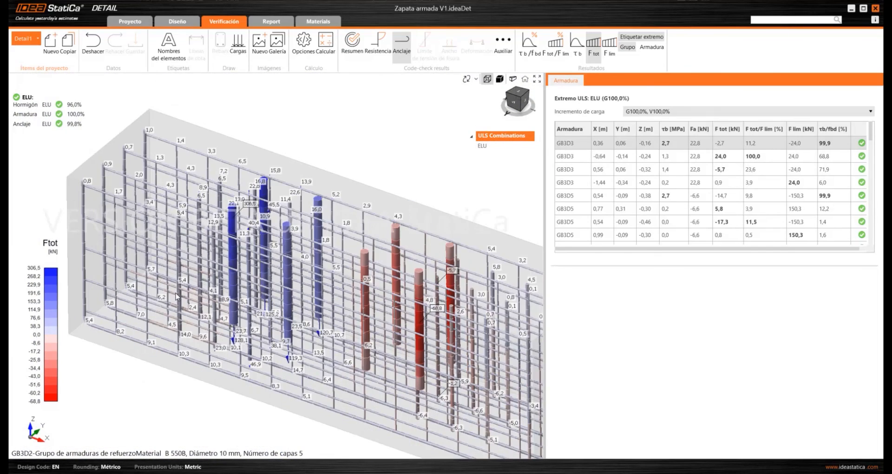
pyautogui.scroll(-3, 221, 285)
pyautogui.scroll(-2, 238, 211)
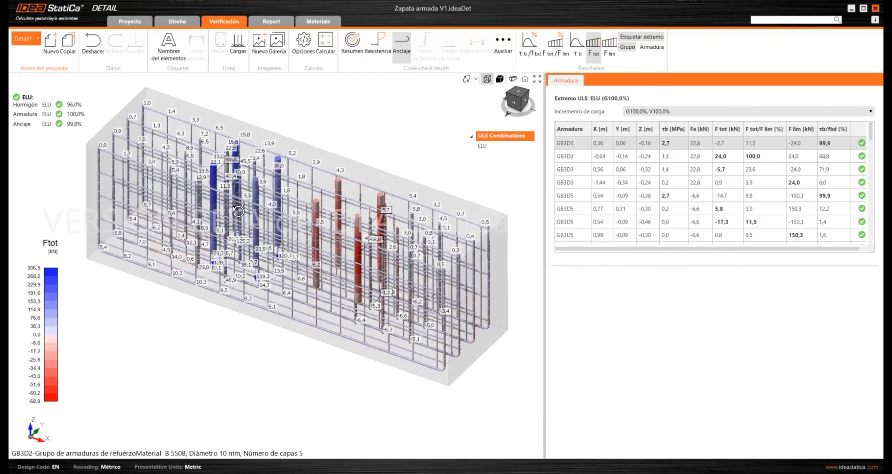